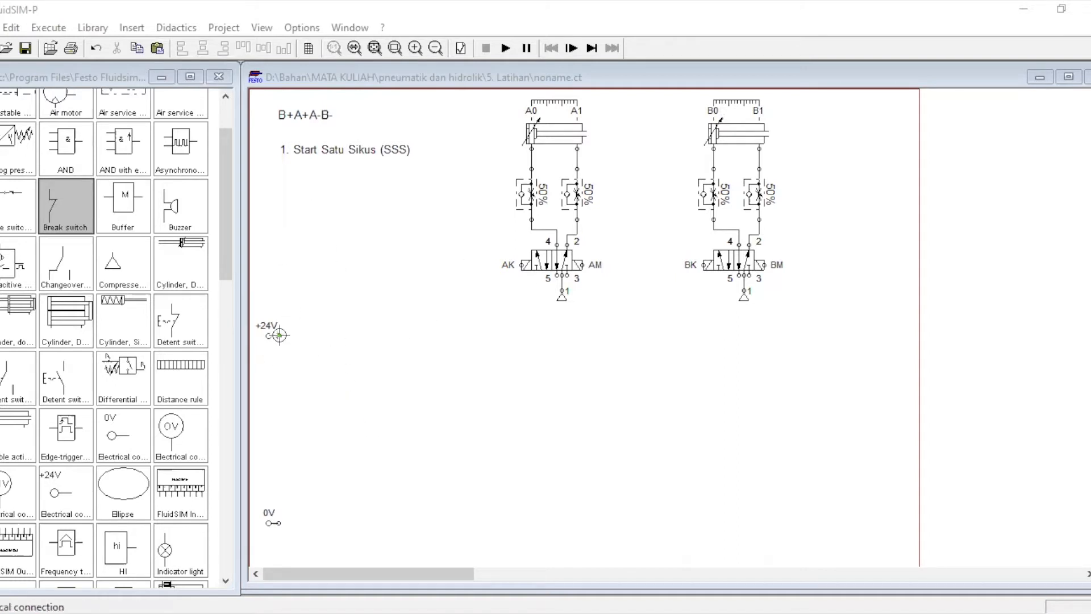
- Connect the +24V and 0V terminals with a line and stretch its vertical segment out beneath both cylinders to form two supply rails
left_click_drag(279, 335, 279, 524)
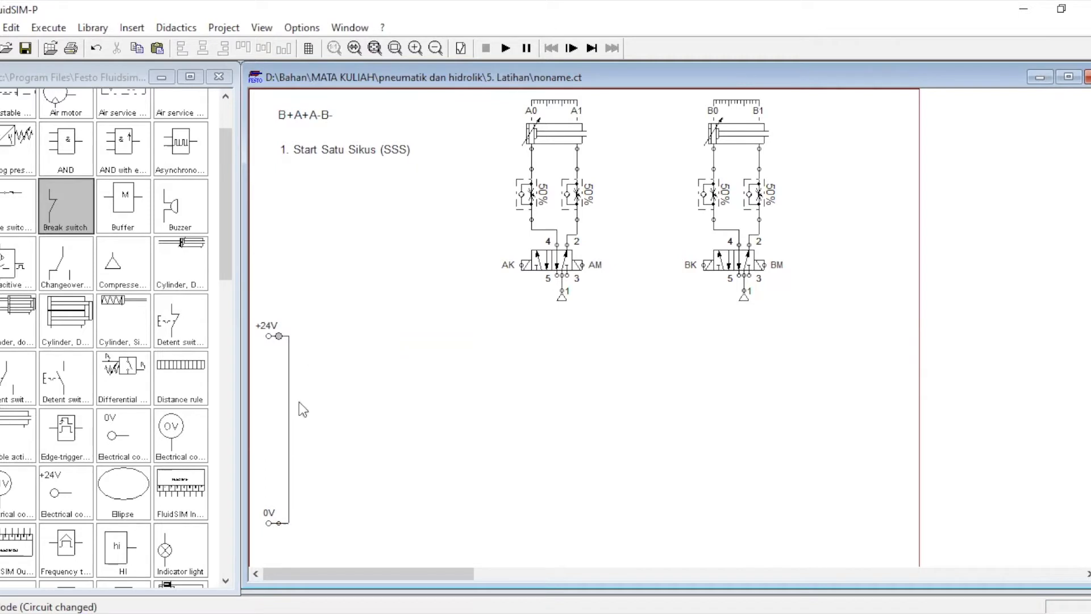
left_click_drag(288, 404, 884, 428)
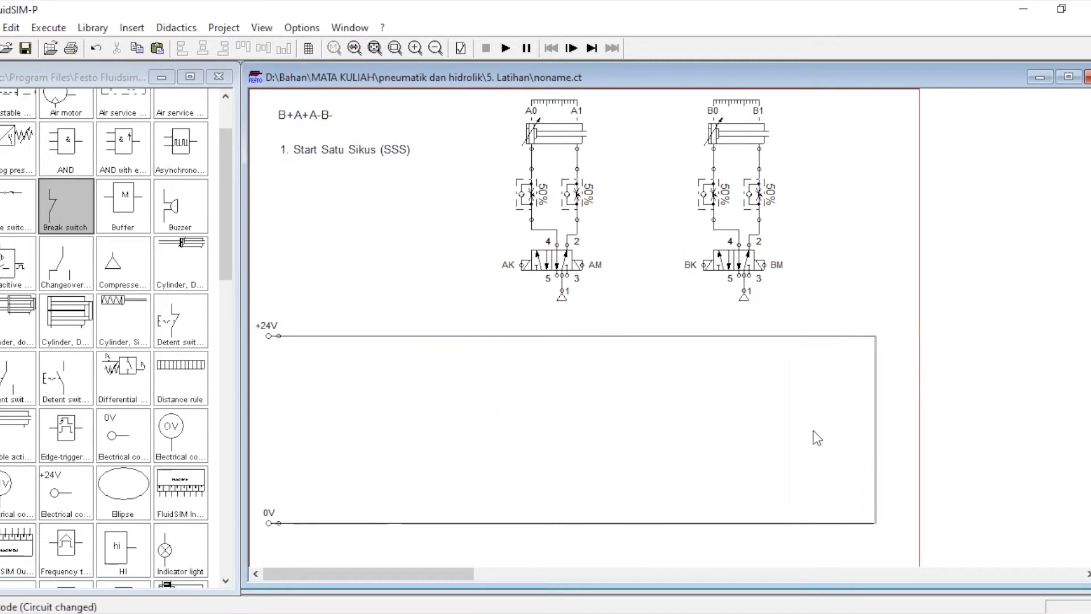
left_click(478, 409)
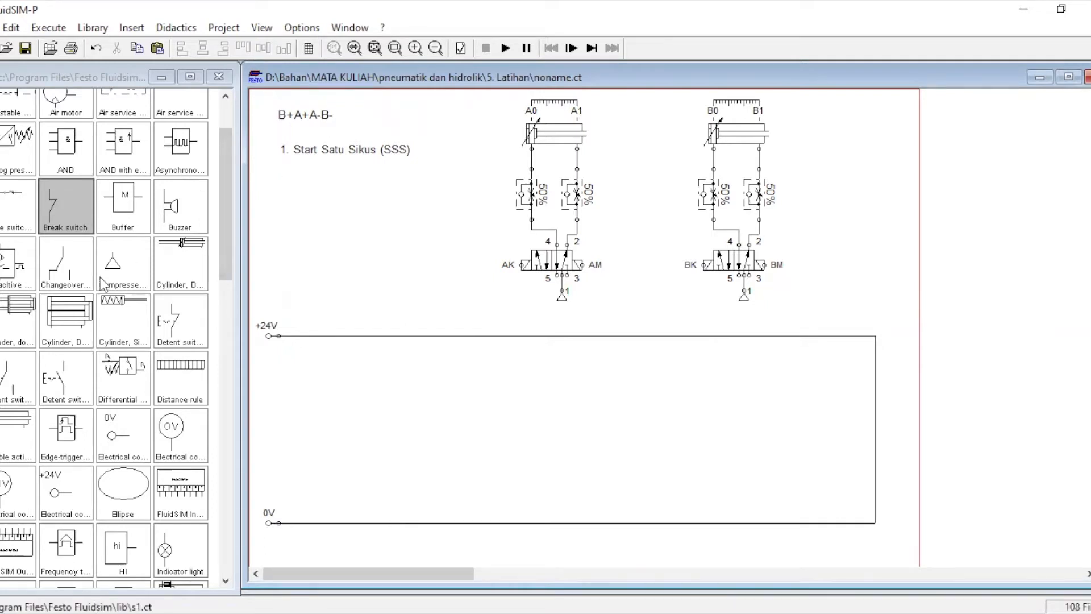
- Place a make pushbutton with a relay below it near the supply terminals, wired and vertically aligned between the +24V and 0V rails
left_click_drag(224, 236, 304, 336)
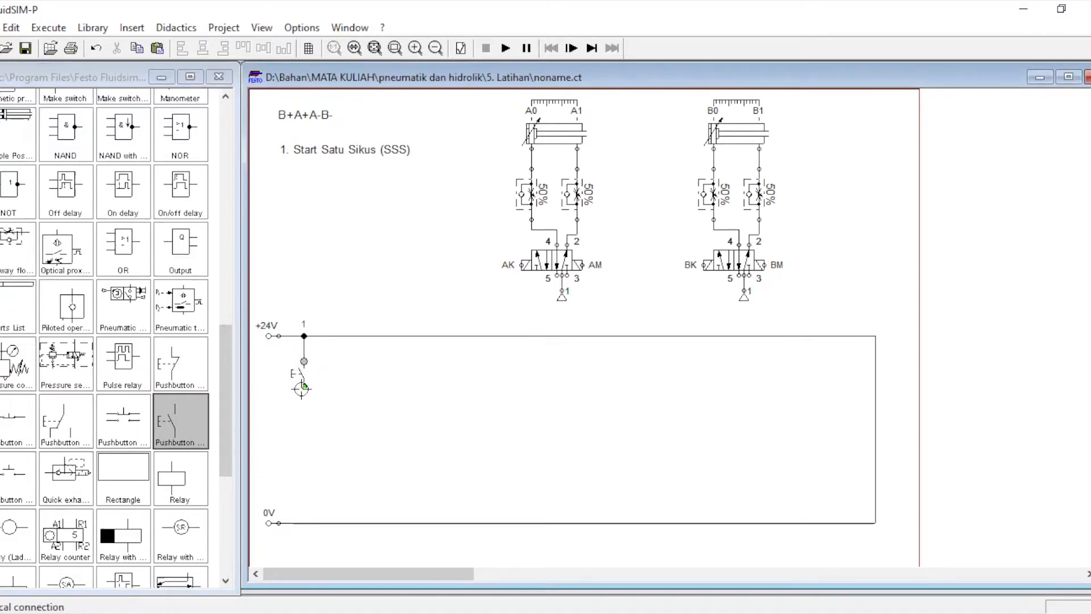
left_click_drag(224, 347, 220, 386)
left_click_drag(179, 348, 300, 457)
left_click_drag(304, 386, 299, 522)
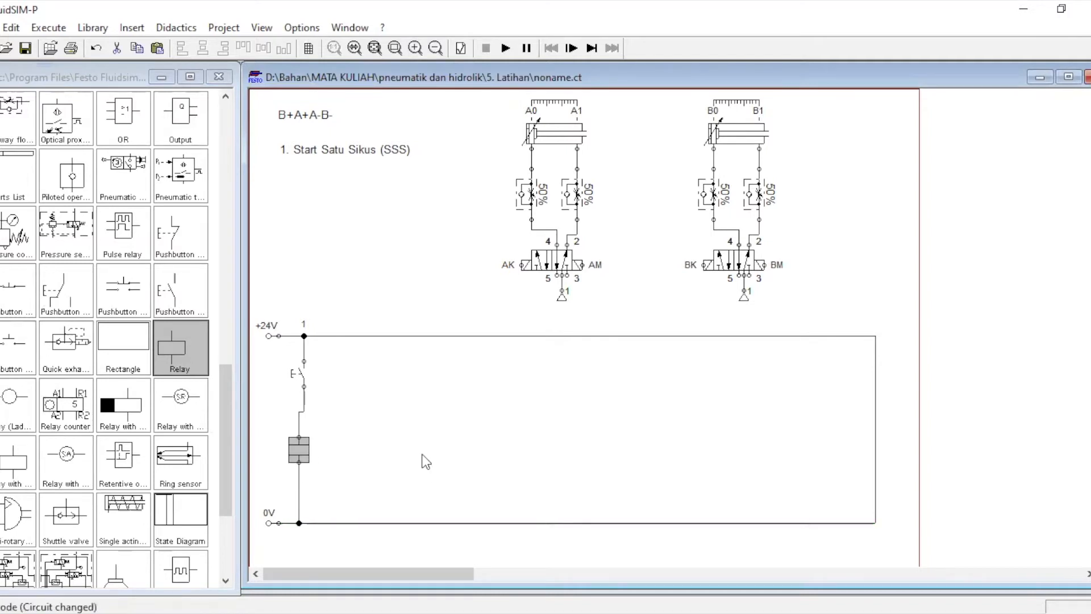
key("Right")
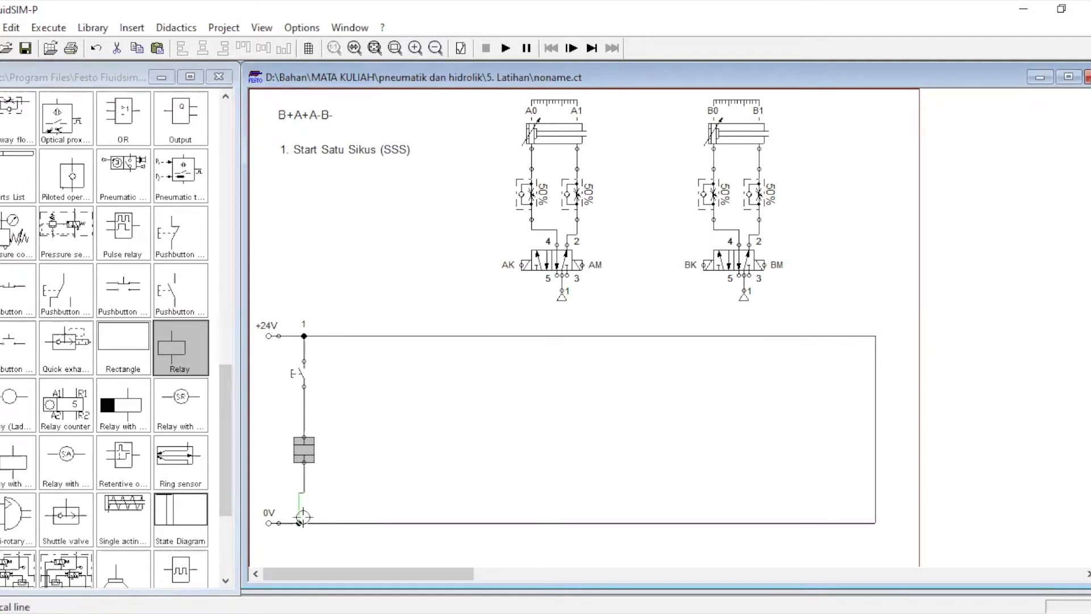
left_click(299, 523)
key("Right")
left_click(305, 449)
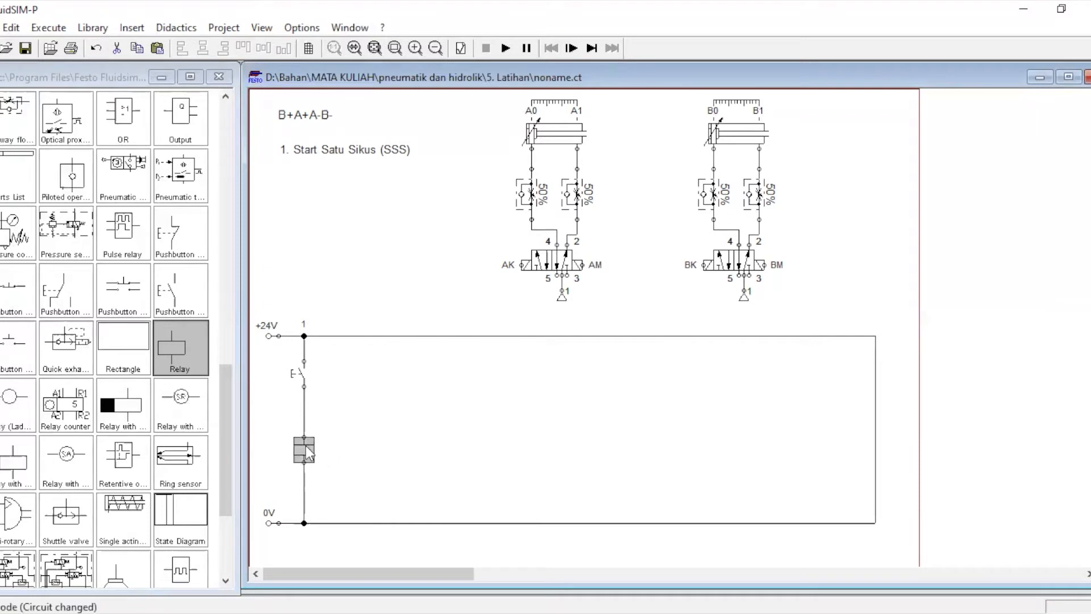
- Label the relay K1 and shift it down closer to the 0V rail
double_click(307, 453)
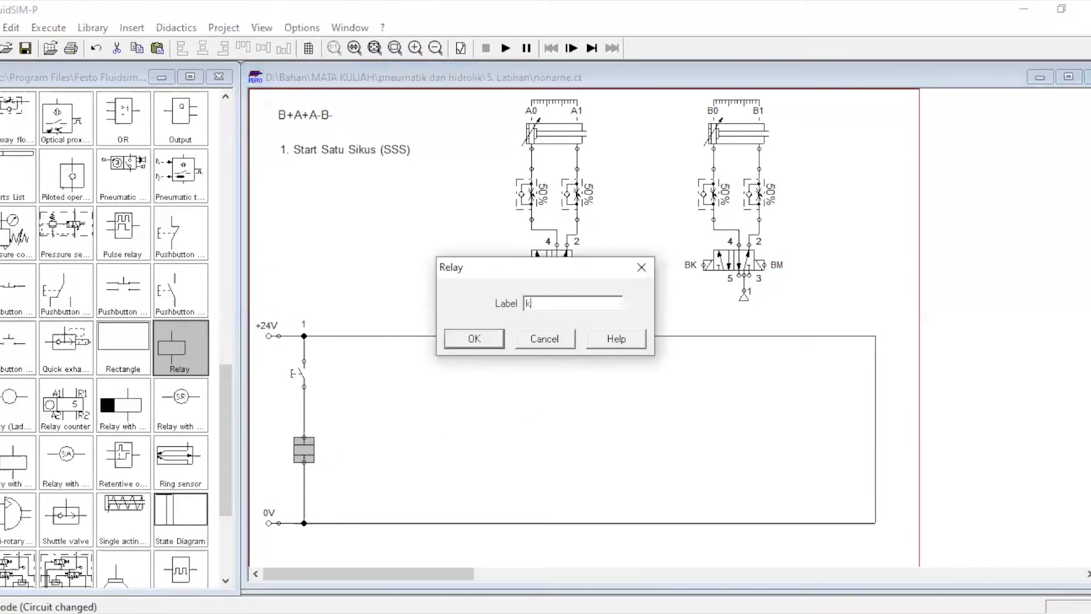
left_click(475, 339)
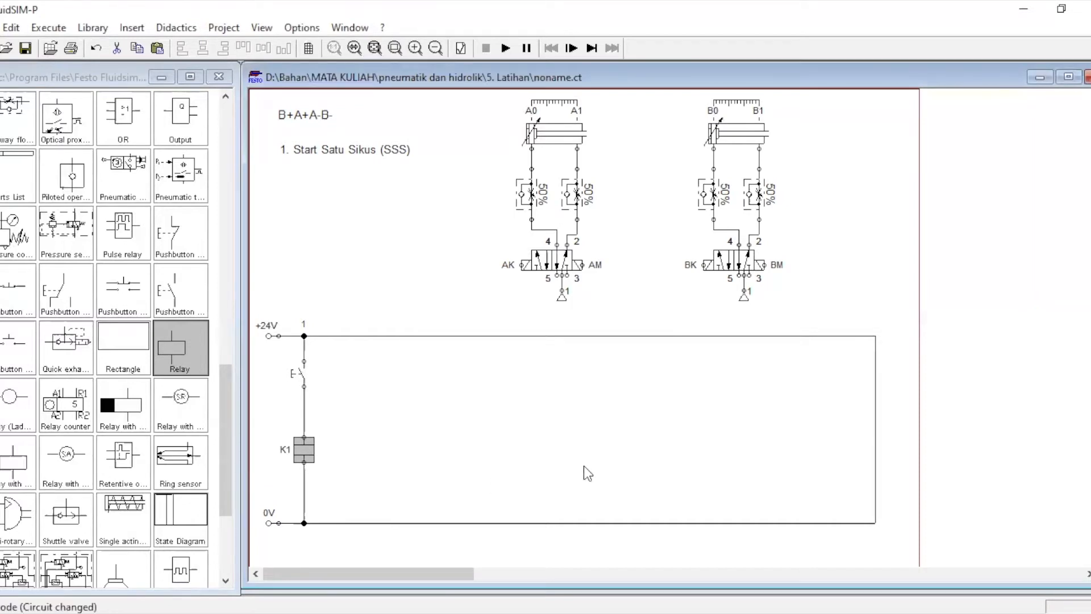
key("Down")
key("Down")
key("Down")
key("Down")
key("Down")
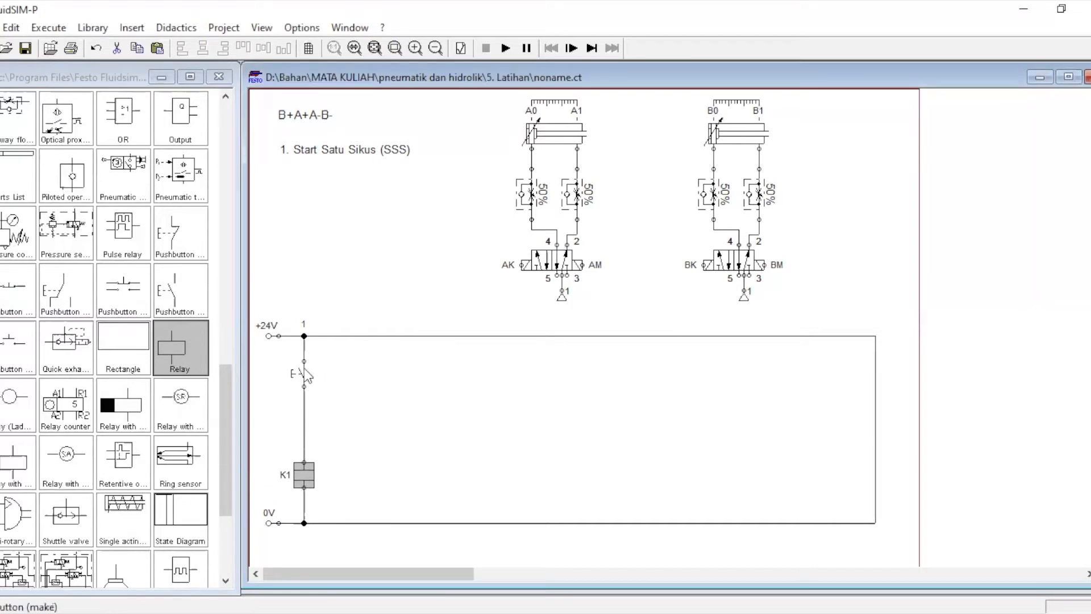
- Label the make pushbutton START
left_click(305, 369)
double_click(305, 370)
type("start")
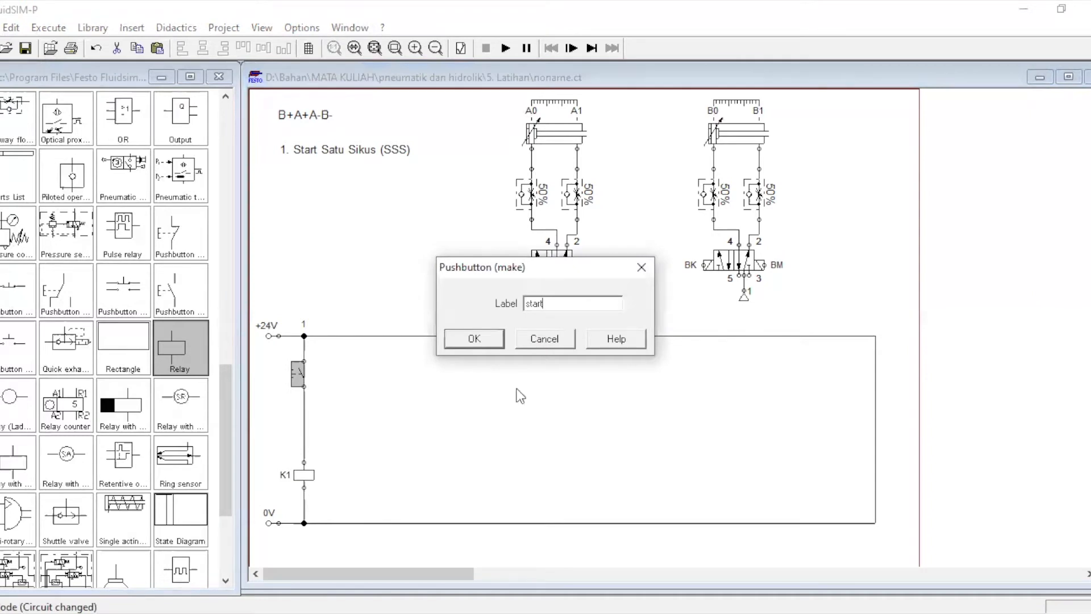
left_click(471, 341)
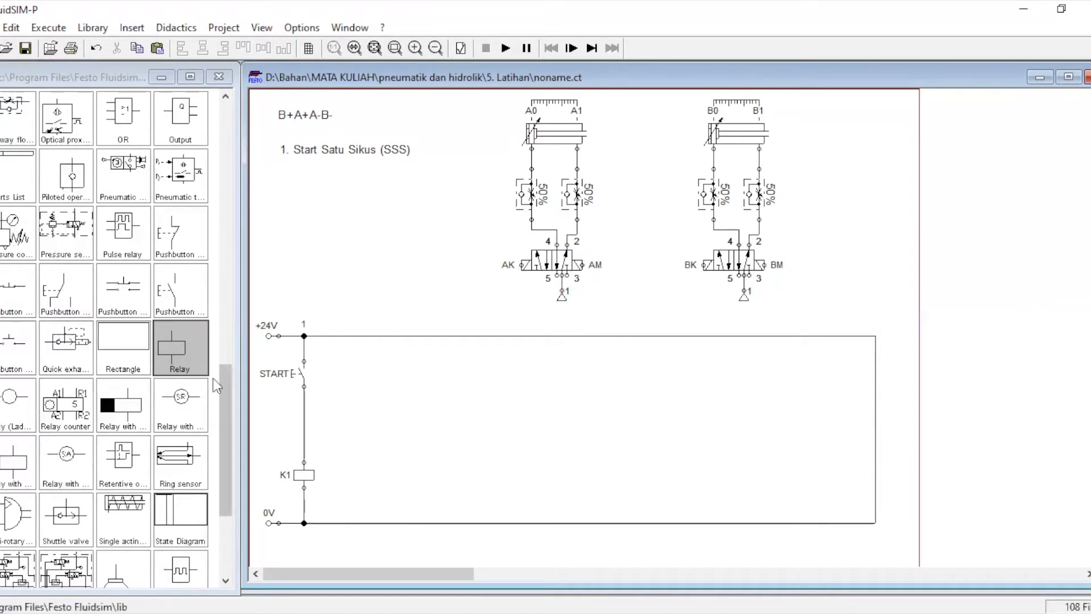
- Add a make switch below cylinder B's valve and wire it to the +24V rail
left_click_drag(226, 388, 195, 281)
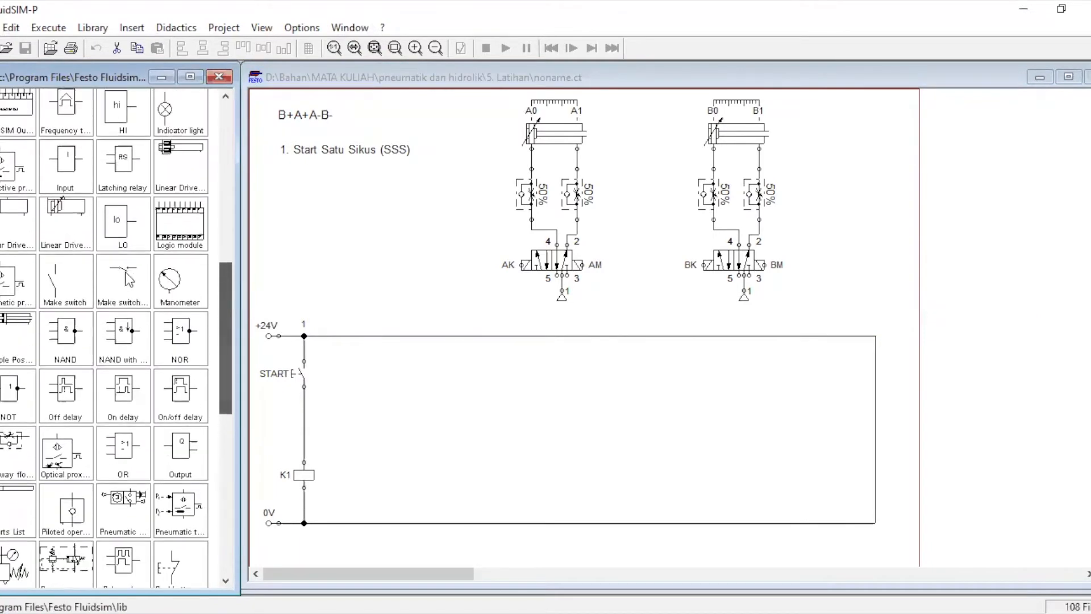
mouse_move(84, 274)
left_mouse_down()
mouse_move(640, 382)
mouse_move(728, 371)
mouse_move(705, 371)
mouse_move(708, 336)
left_mouse_up()
left_click(748, 373)
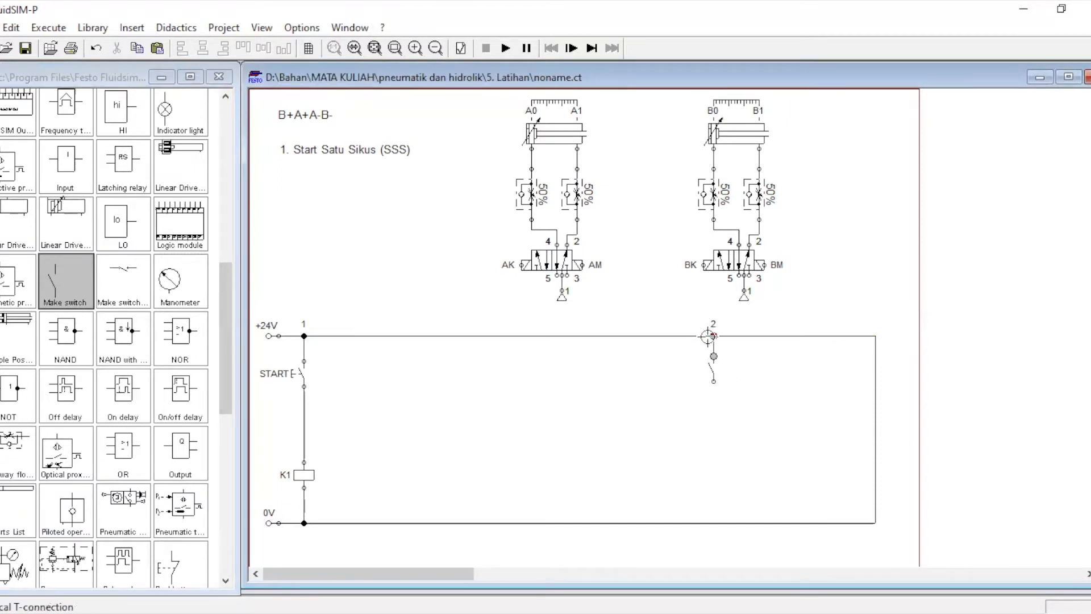
- Place a valve solenoid below the new make switch, wire it to the switch and the 0V rail, and nudge it slightly down
left_click_drag(230, 341, 226, 498)
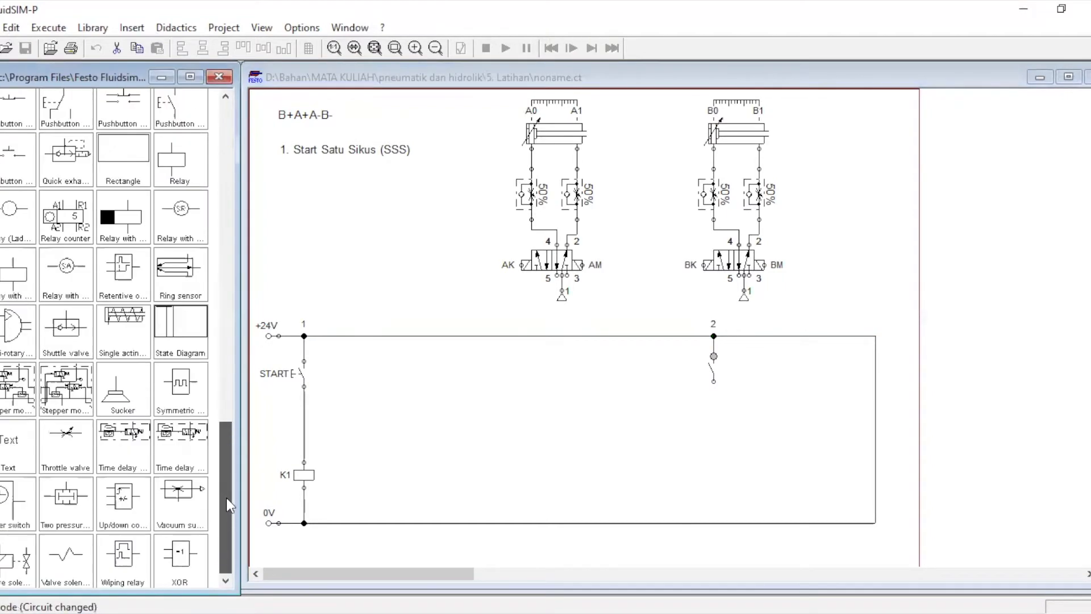
left_click_drag(22, 562, 739, 481)
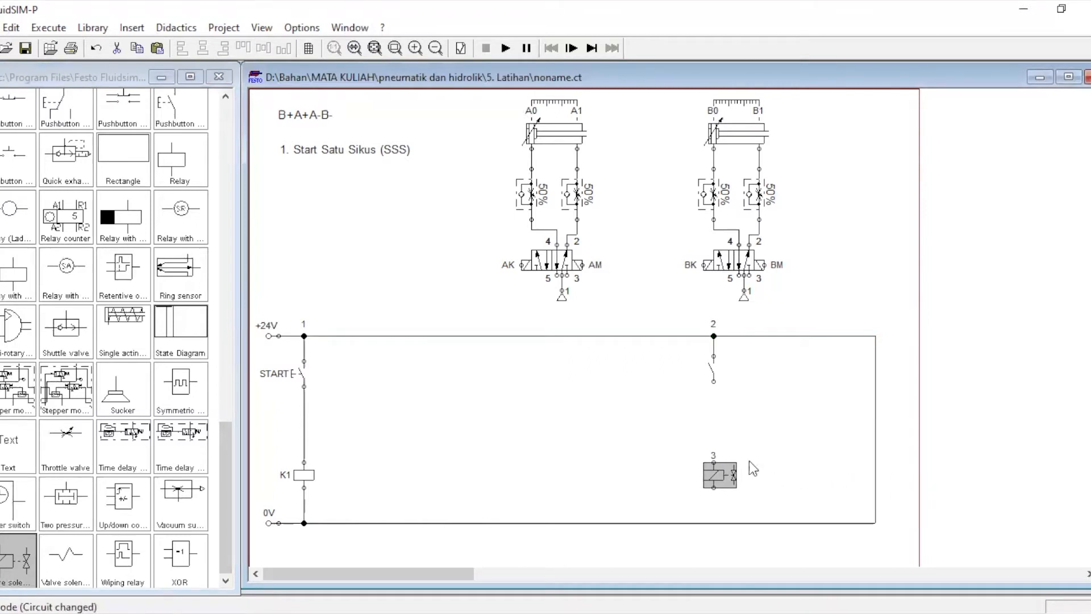
left_click_drag(713, 462, 713, 382)
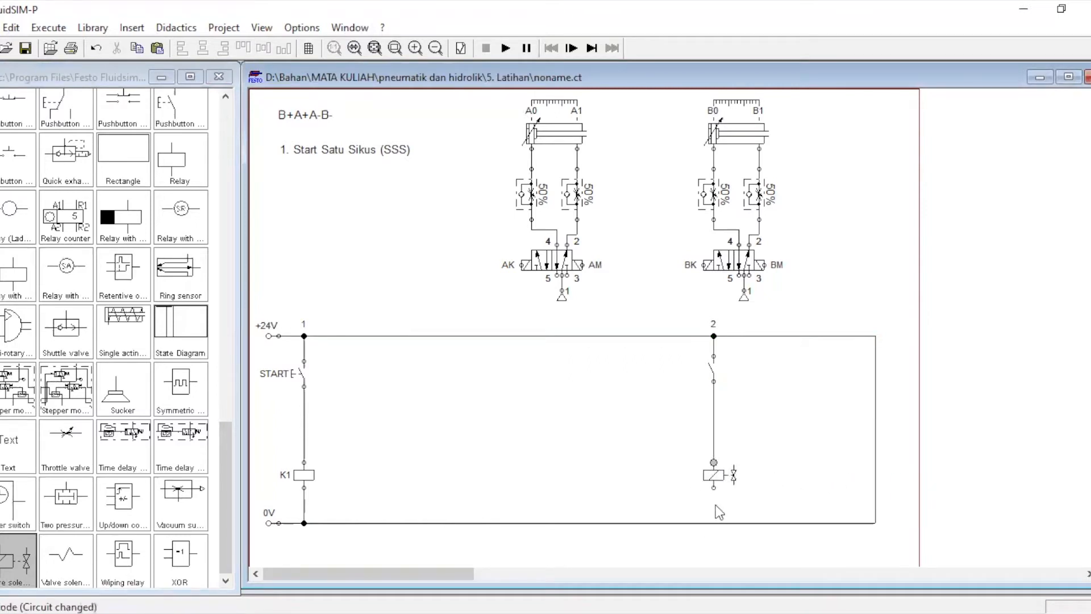
left_click_drag(715, 487, 714, 523)
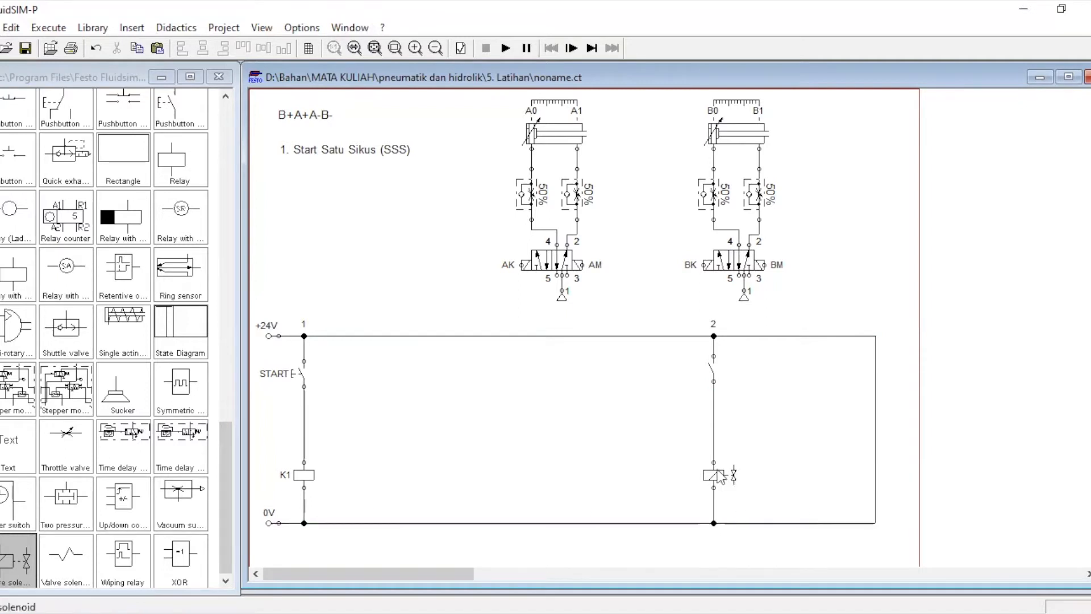
left_click_drag(738, 481, 738, 486)
left_click(798, 450)
- Label the valve solenoid BK and the make switch above it K1
left_click(715, 476)
double_click(715, 477)
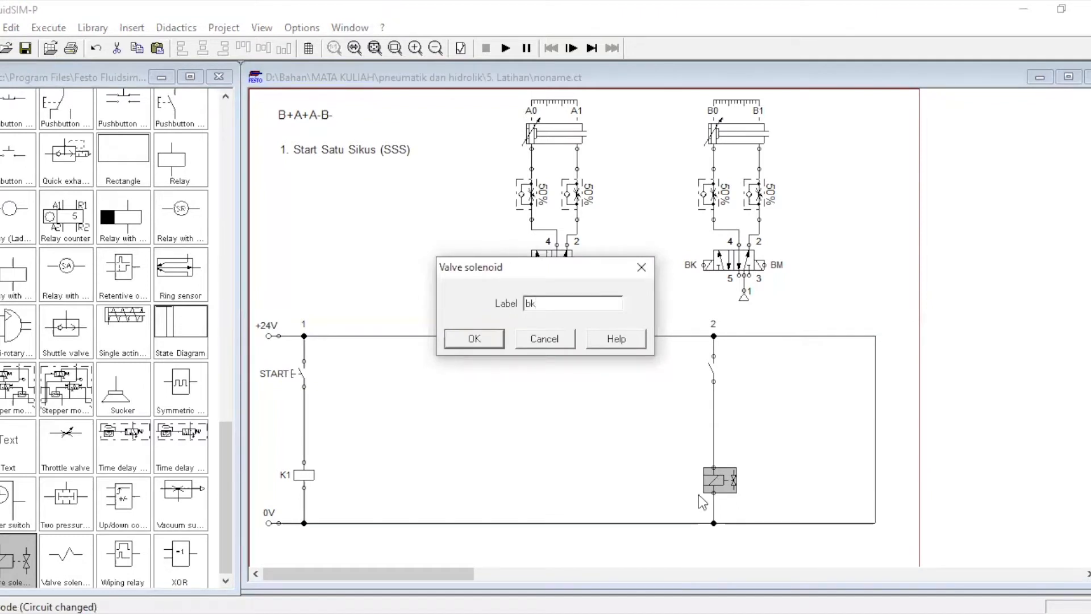
left_click(482, 340)
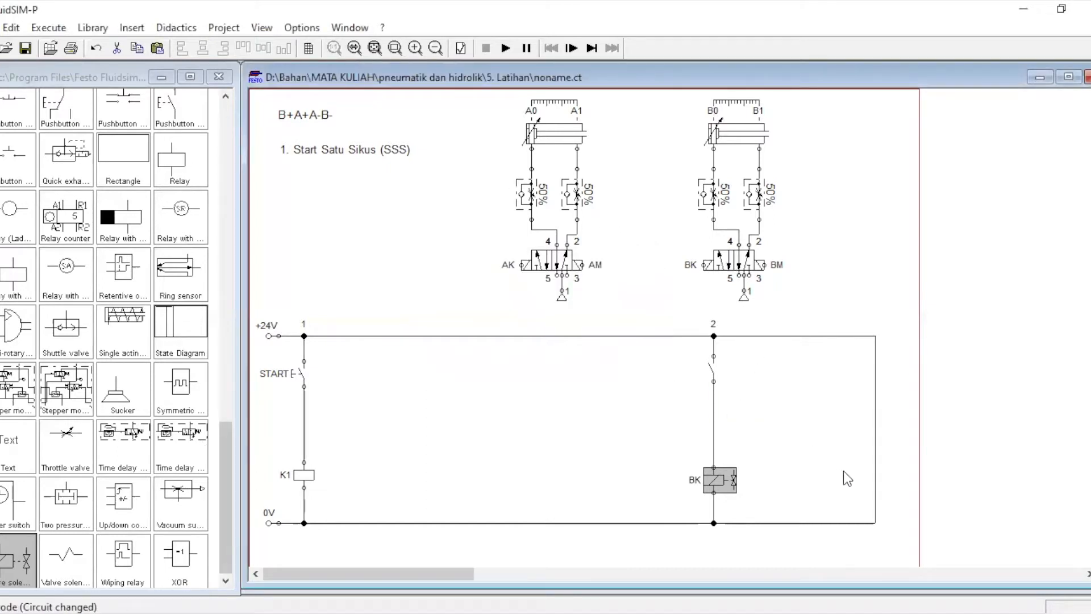
left_click(712, 372)
double_click(712, 372)
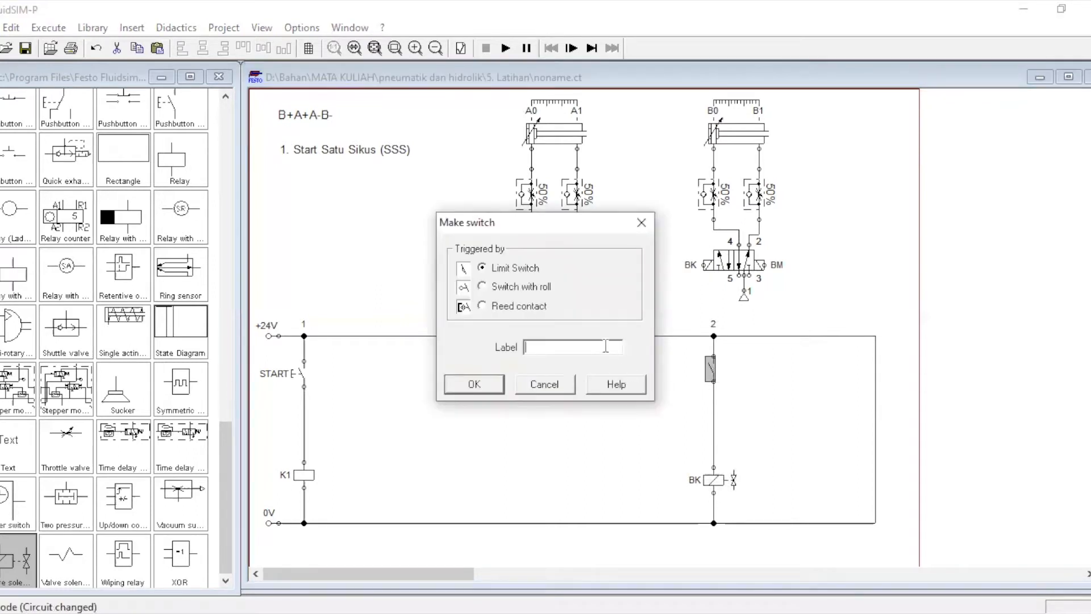
left_click(475, 385)
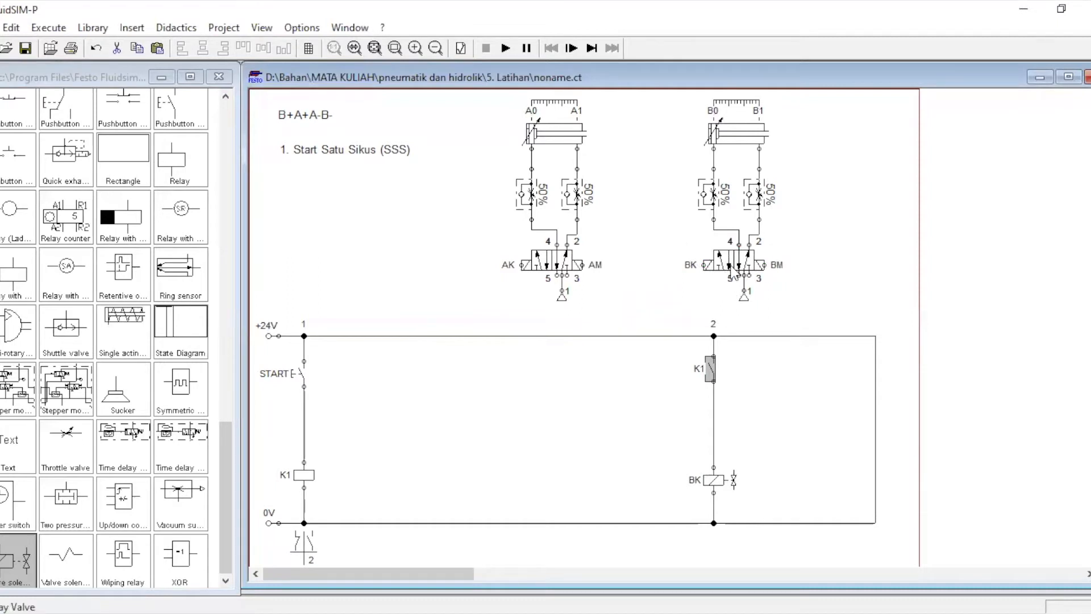
- Delete the line that joins the +24V and 0V rails beyond the BK branch
left_click(770, 495)
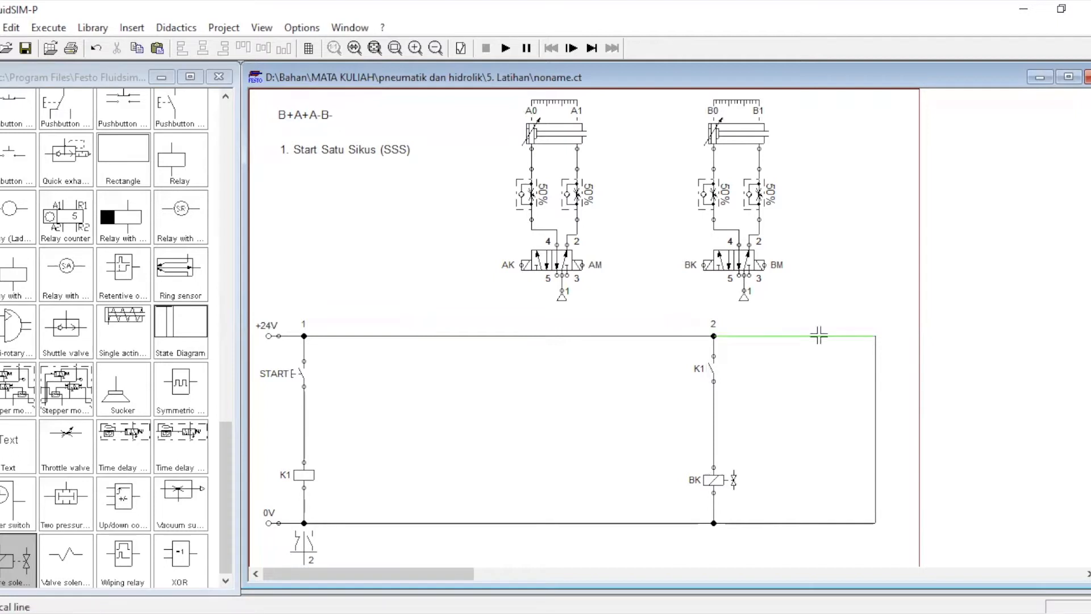
left_click(874, 382)
key("Delete")
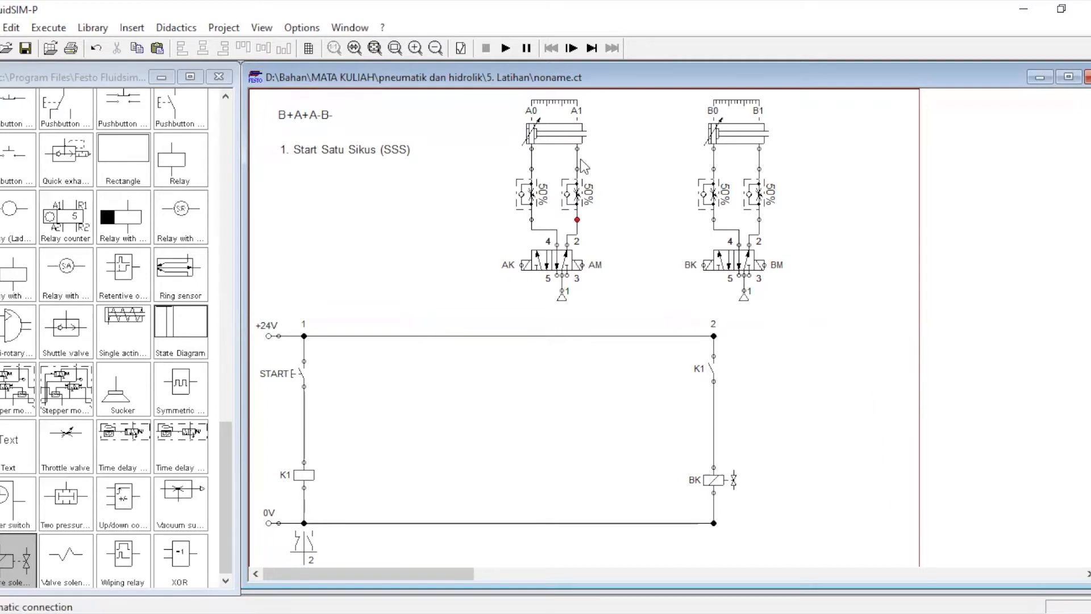
- Simulate the circuit despite the open connections, actuate START to test cylinder B's extension, and stop the simulation
left_click(505, 47)
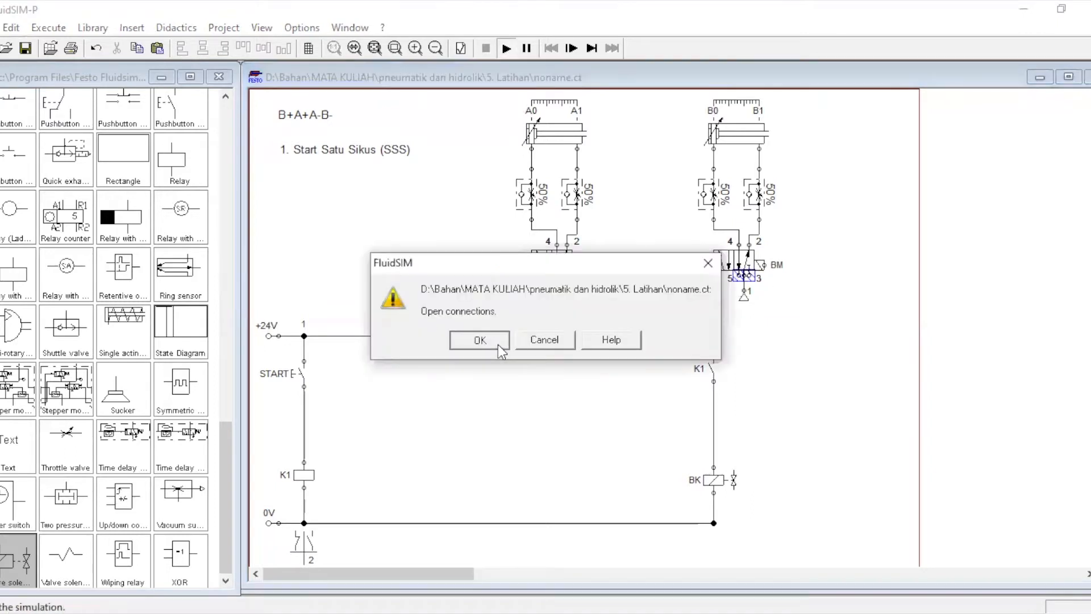
left_click(498, 344)
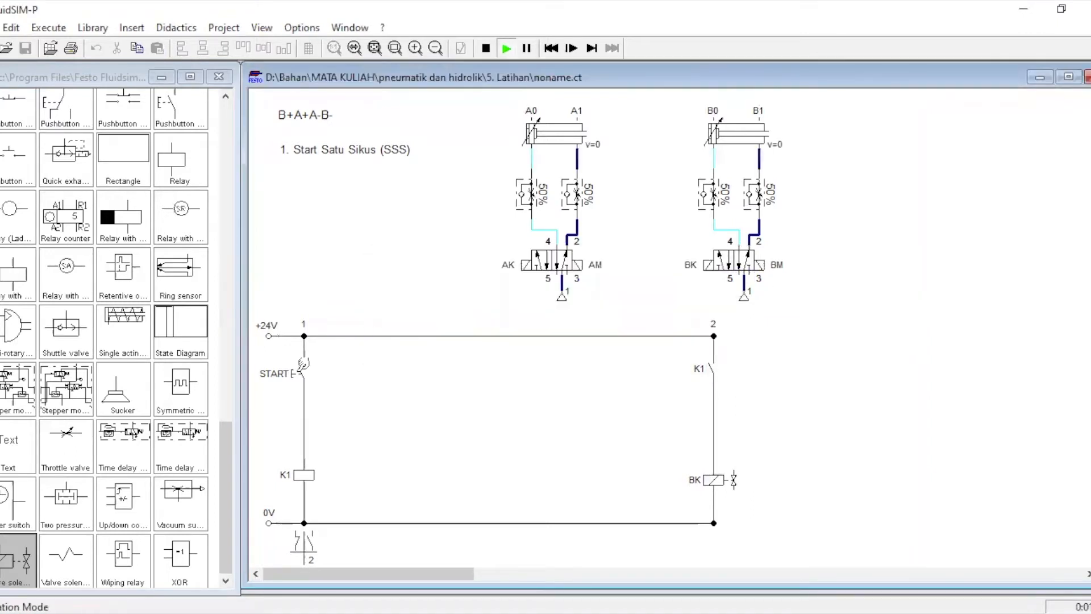
left_click(304, 363)
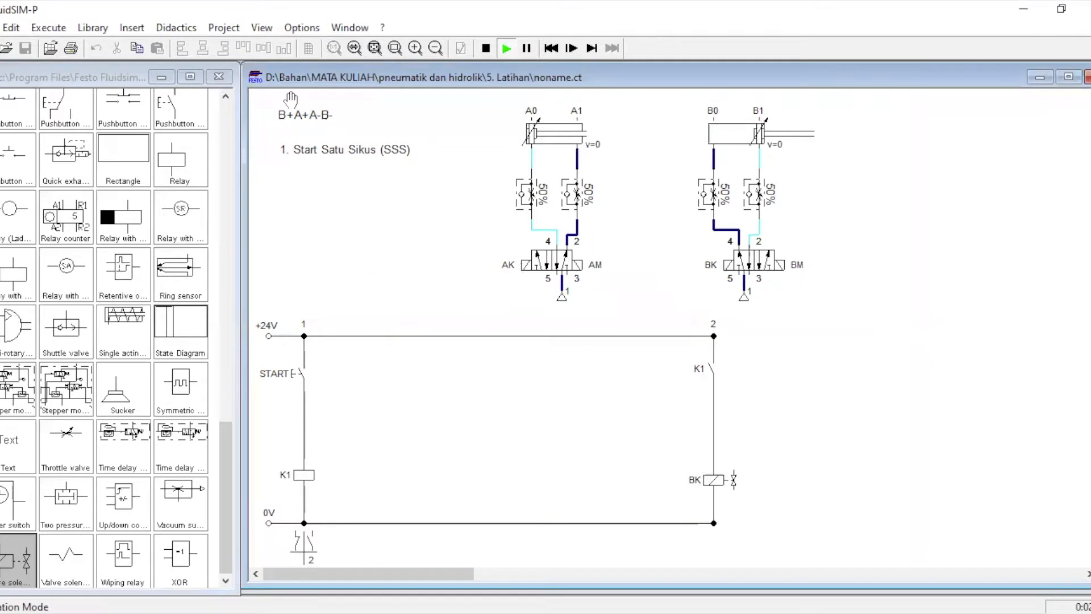
left_click(485, 48)
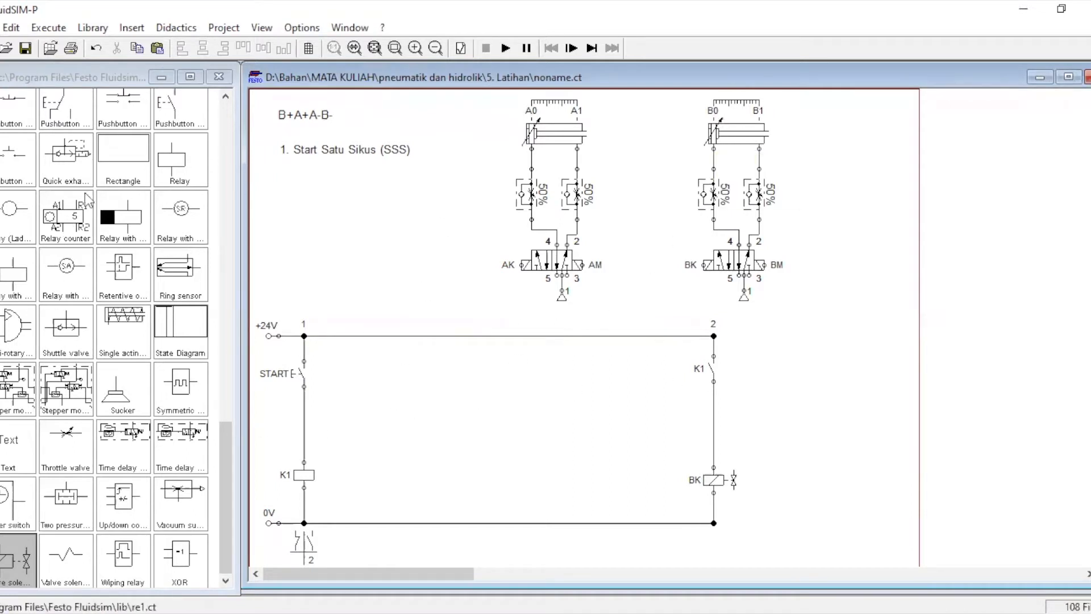
- Add a make switch beside the START pushbutton, level with it, and wire it to the +24V rail
left_click_drag(219, 445, 255, 281)
left_click_drag(65, 290, 337, 373)
key("Down")
left_click_drag(338, 362, 340, 336)
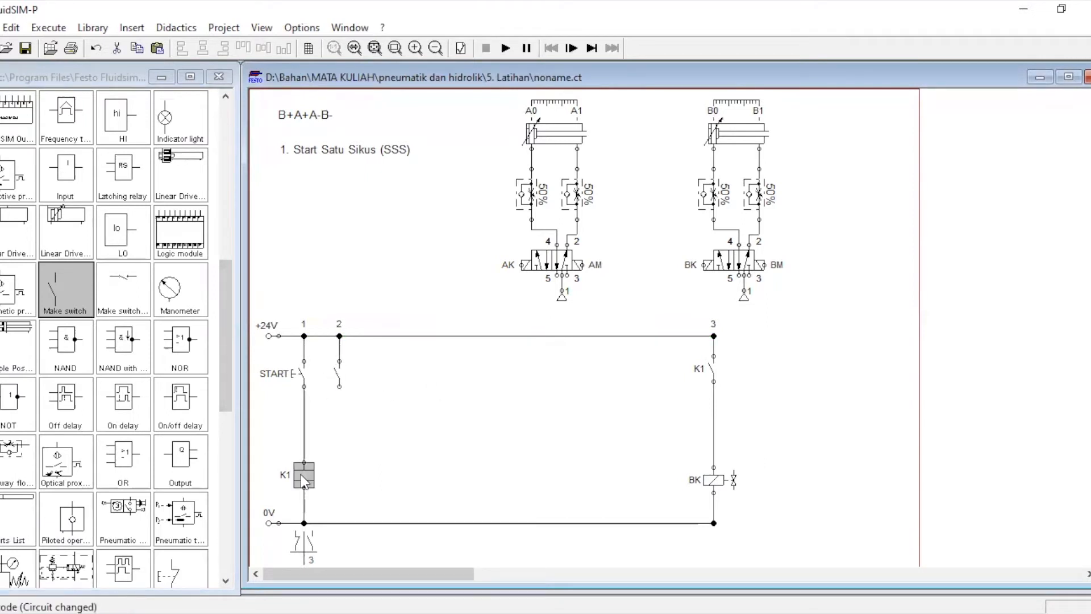
- Place a copy of relay K1 below the new make switch and shift both slightly away from the START branch
key("ctrl+v")
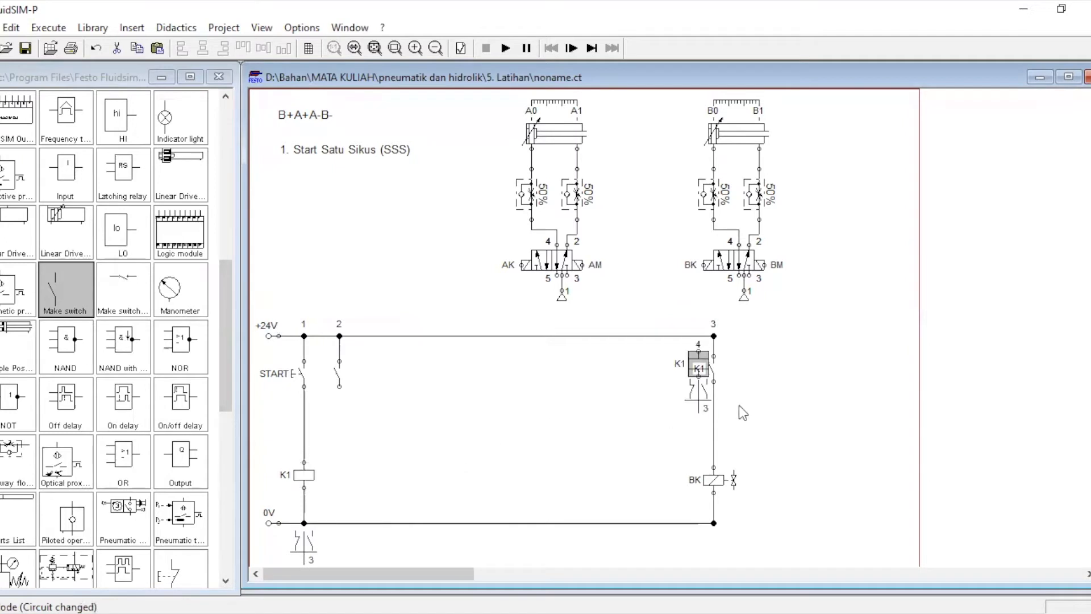
left_click_drag(698, 367, 330, 474)
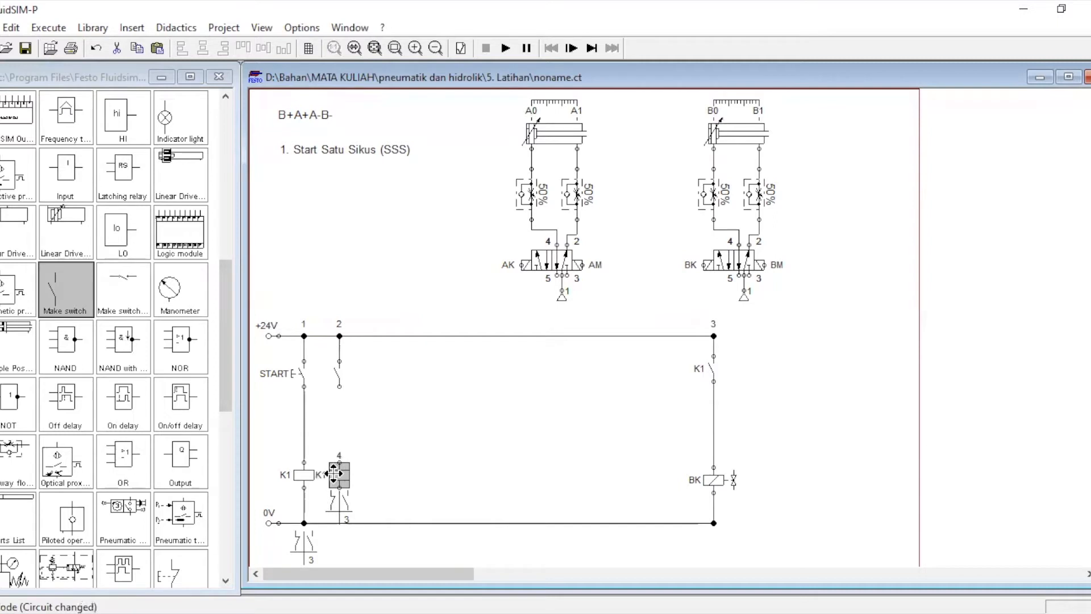
left_click_drag(321, 312, 367, 547)
key("Right")
key("Right")
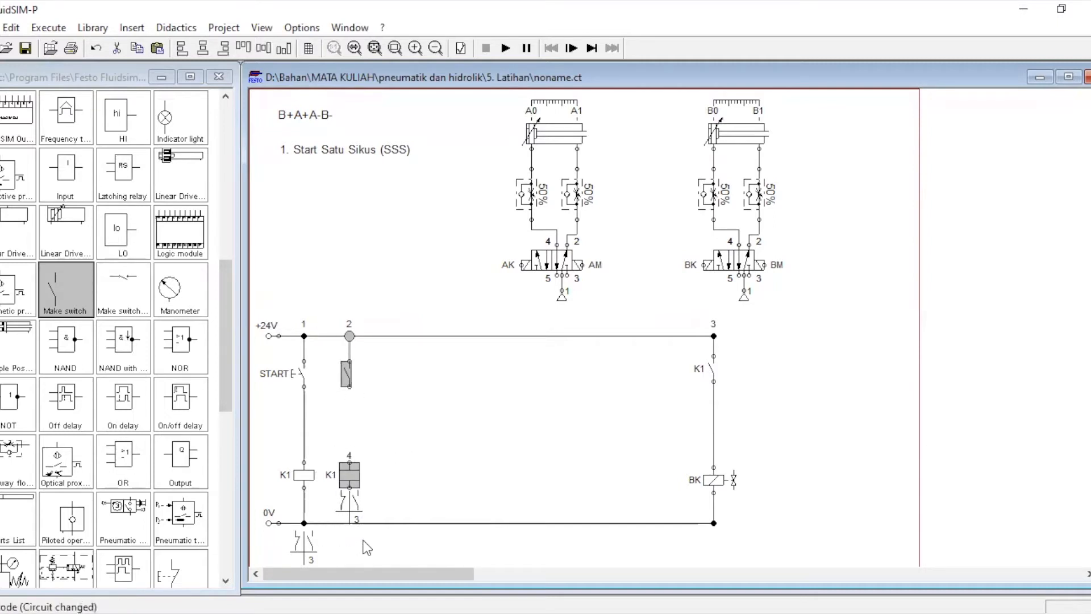
- Wire the copied relay to the make switch above it and to the 0V rail
left_click(393, 458)
left_click_drag(350, 462, 347, 387)
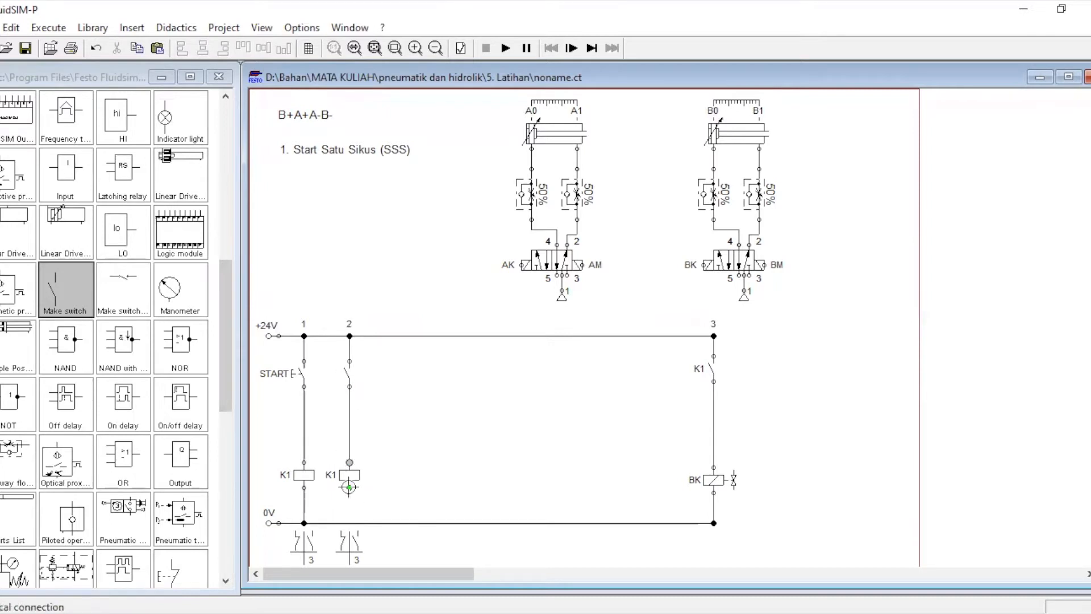
left_click_drag(349, 487, 351, 521)
- Relabel the copied relay as K2
double_click(348, 476)
type("k2")
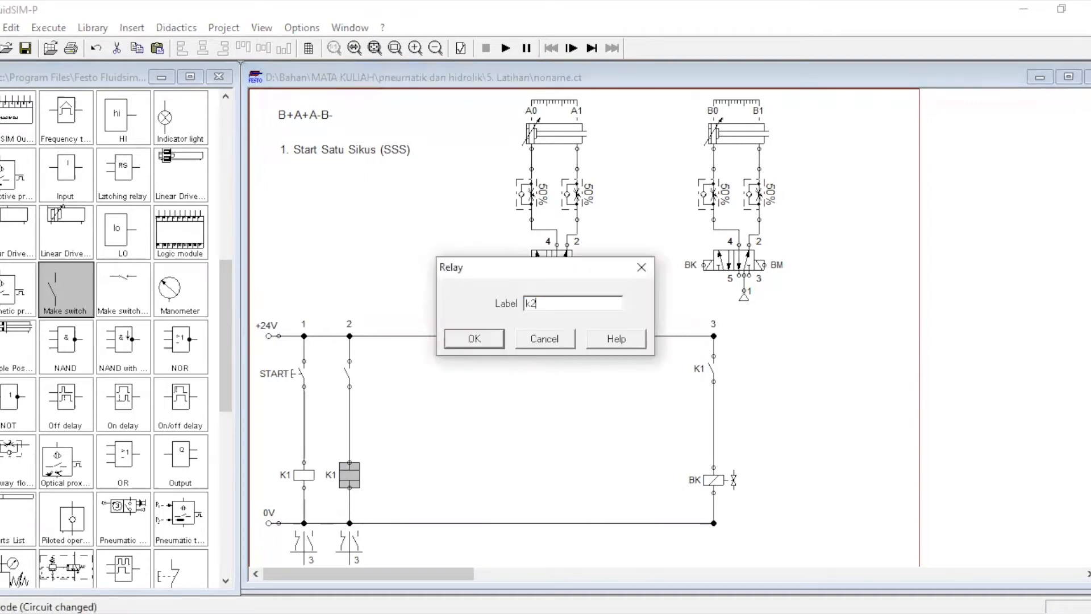
left_click(474, 339)
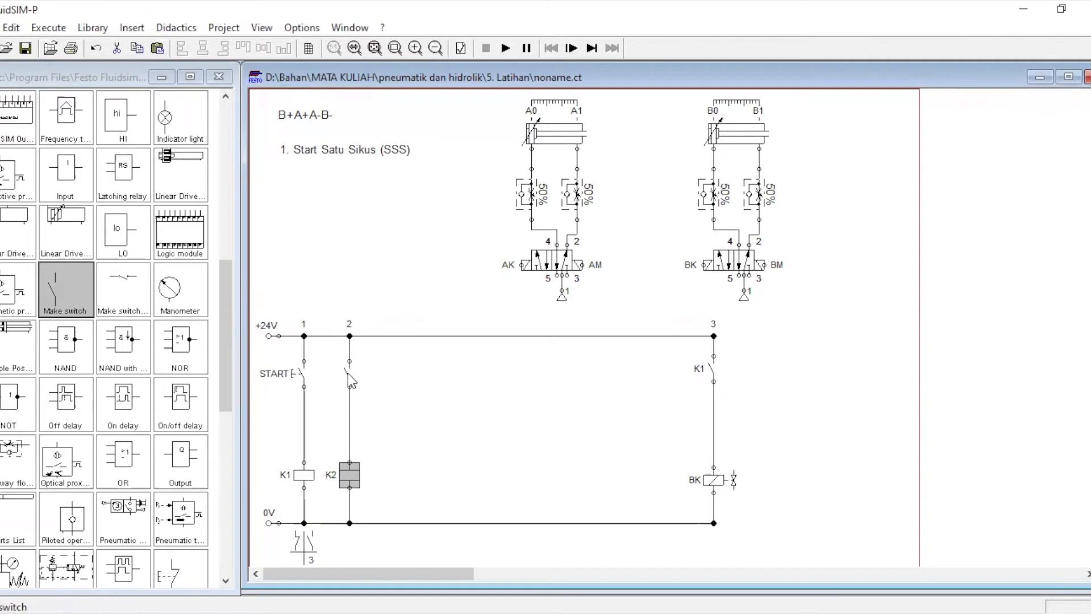
- Label the make switch above relay K2 as limit switch B1
left_click(348, 376)
double_click(348, 376)
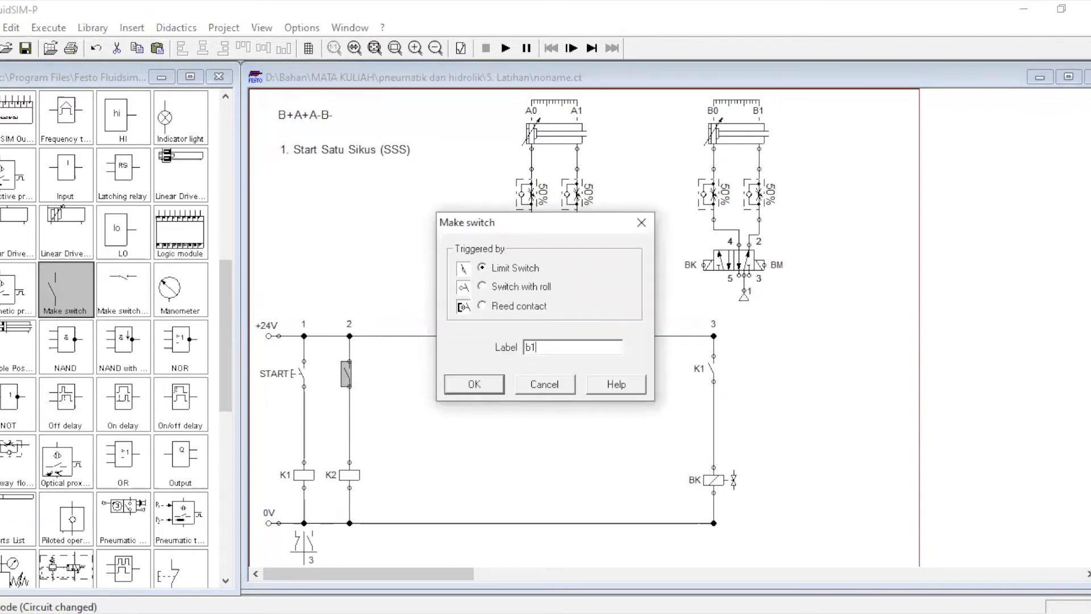
left_click(501, 387)
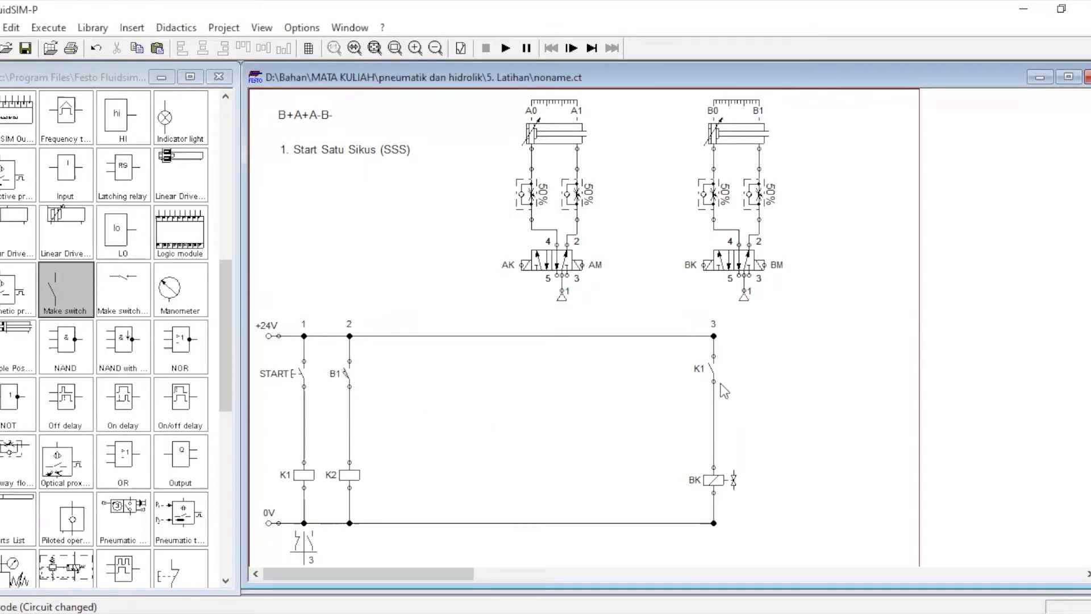
- Copy the K1 contact with its BK solenoid and place the copy beside the original, at the same height
left_click_drag(687, 345, 757, 519)
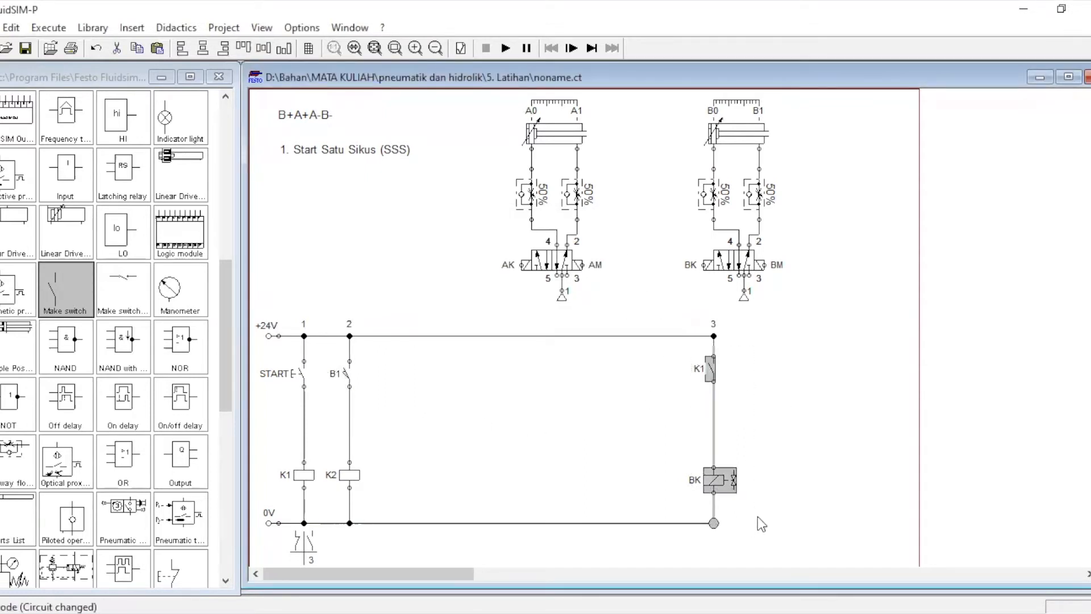
left_click(714, 382)
left_click_drag(689, 341, 785, 513)
key("ctrl+c")
key("ctrl+v")
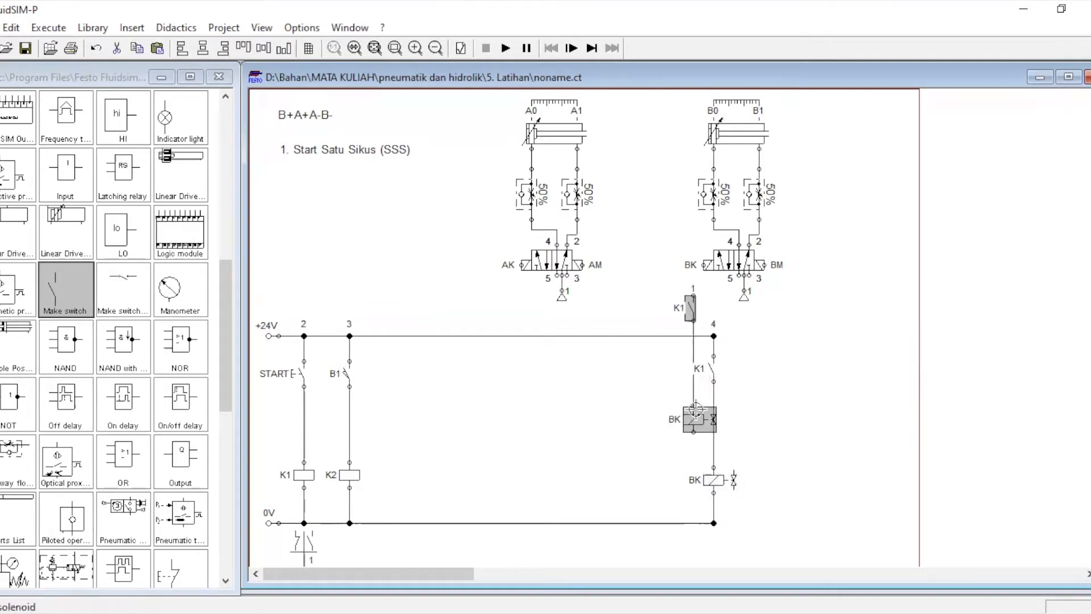
left_click_drag(698, 419, 780, 479)
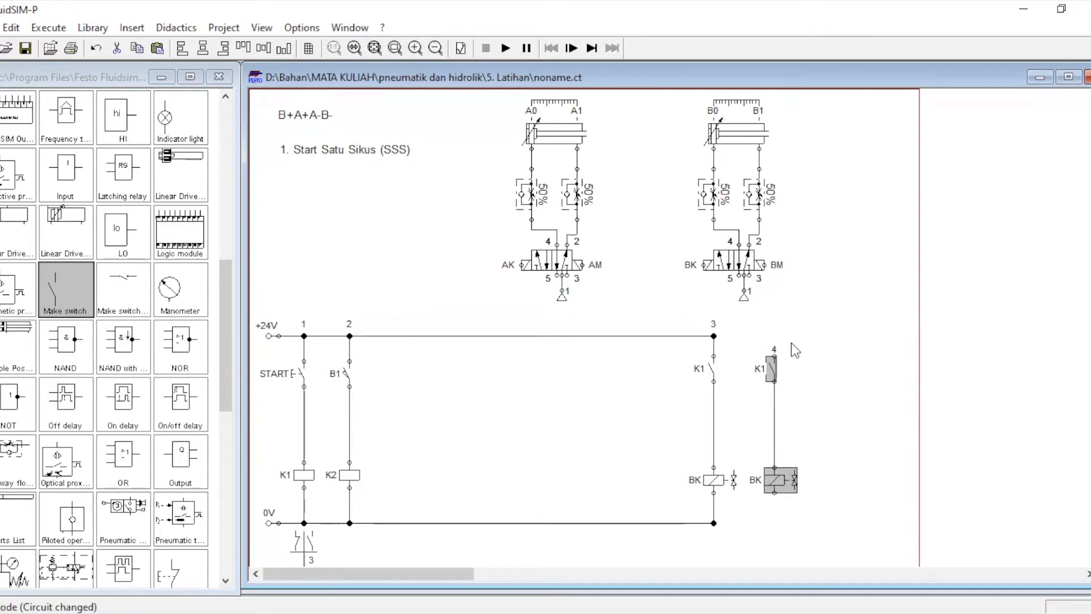
key("Left")
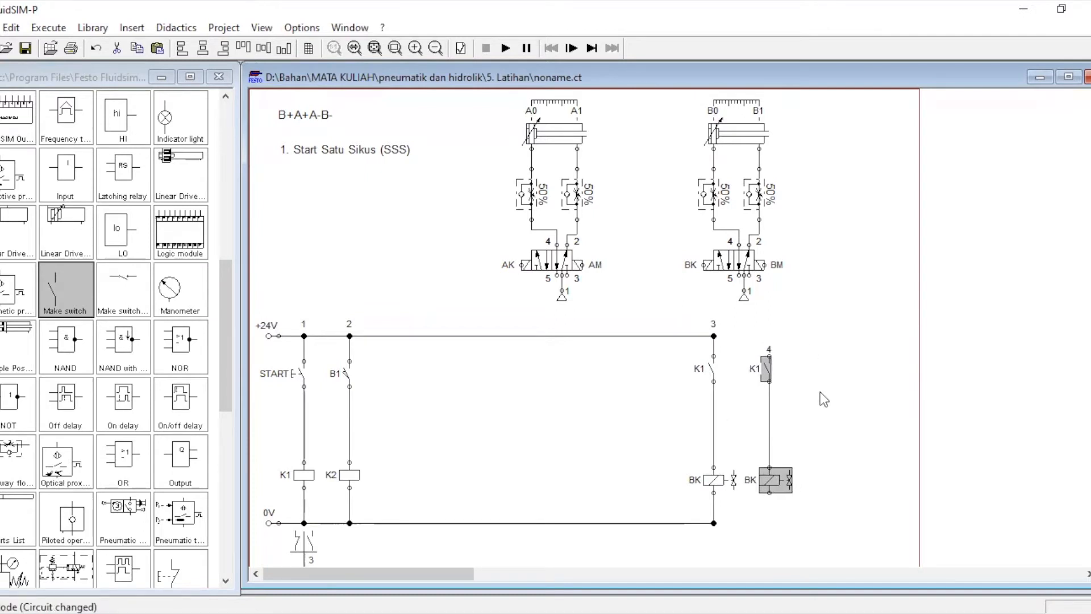
- Wire the copied contact to the +24V rail and the copied solenoid to the 0V rail
left_click(820, 391)
left_click_drag(769, 353, 714, 336)
left_click_drag(770, 492, 715, 523)
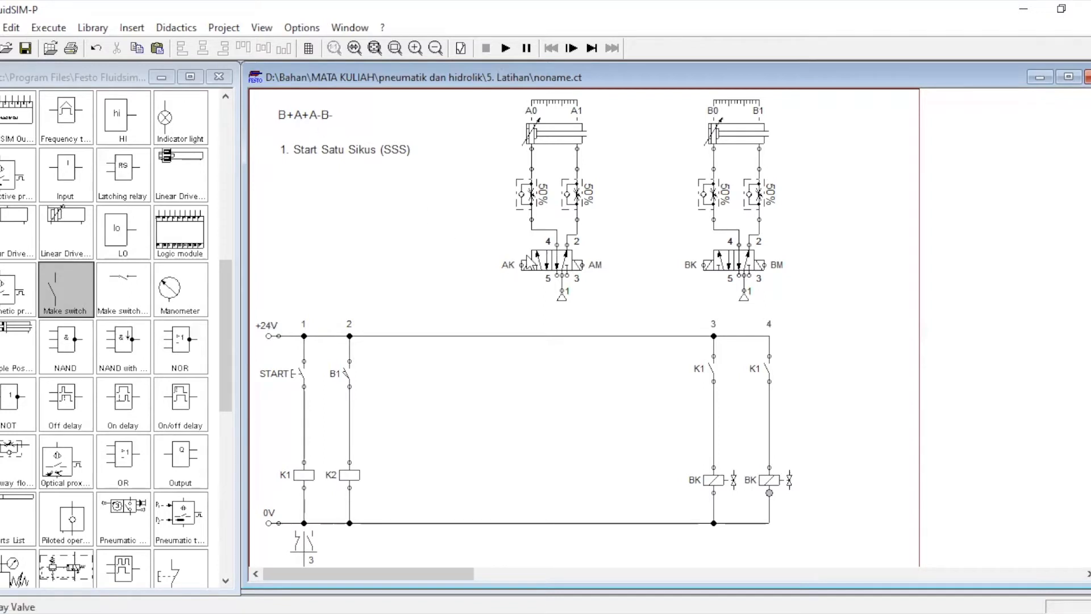
- Relabel the copied solenoid as AK and the contact above it as K2
double_click(766, 473)
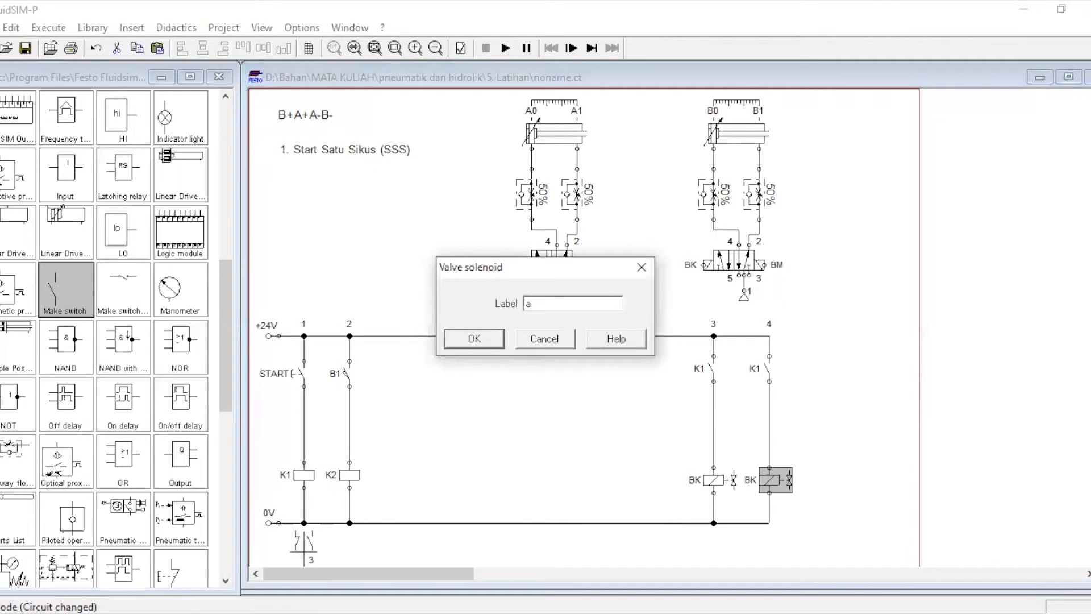
left_click(499, 339)
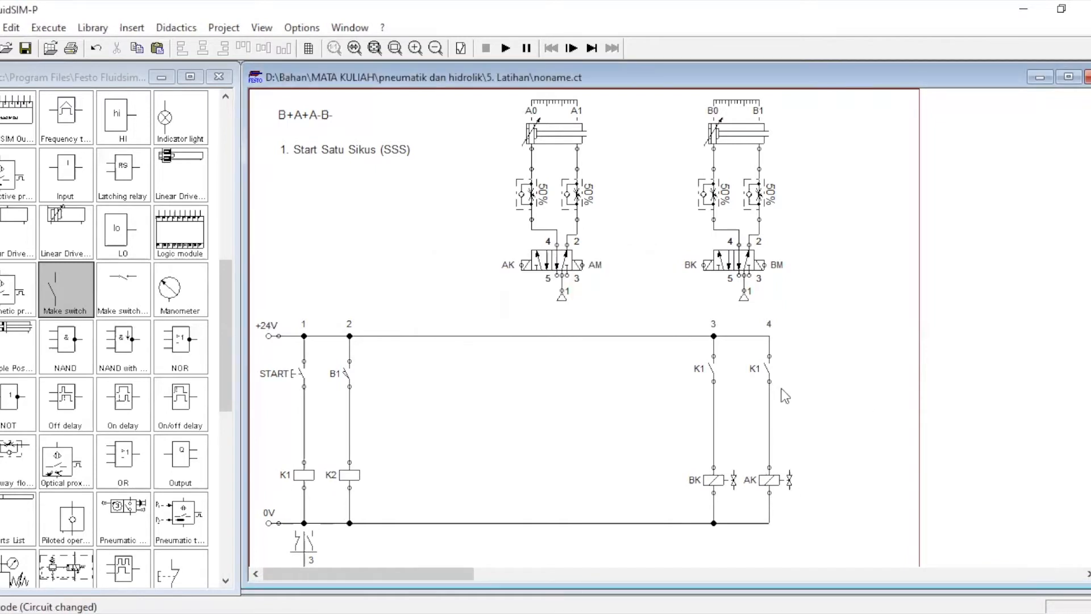
left_click(771, 373)
double_click(771, 372)
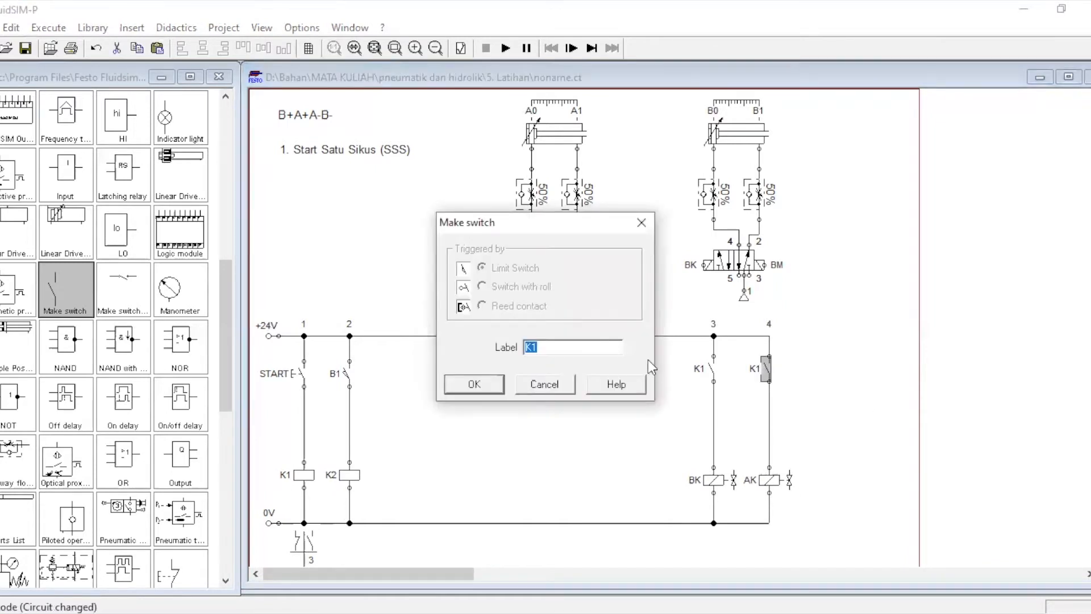
type("k2")
left_click(499, 383)
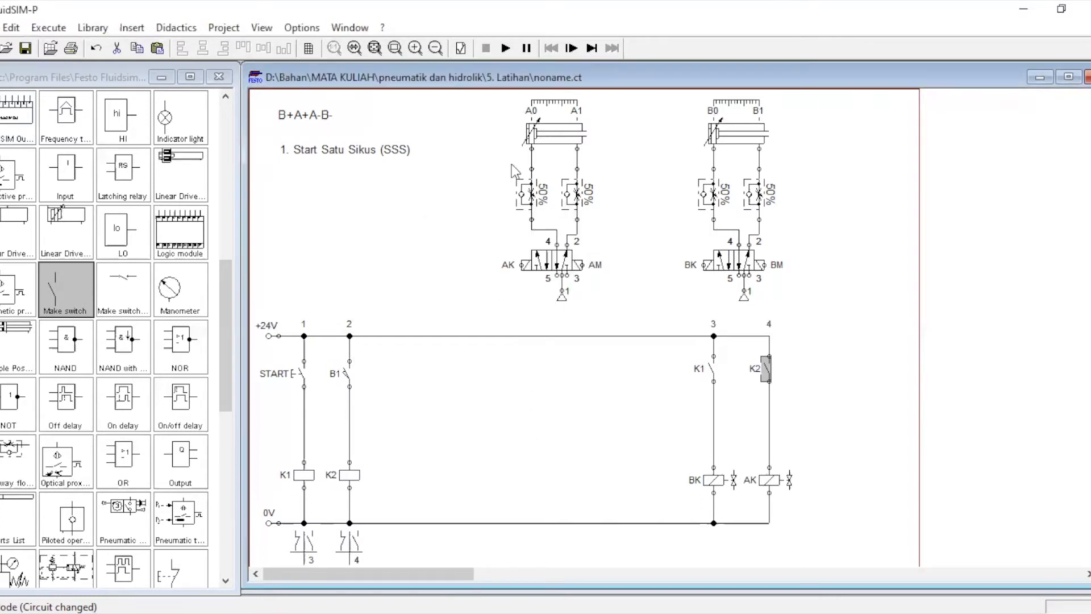
- Simulate the circuit, actuate the START pushbutton to test the B+ and A+ motions, and stop the simulation
left_click(505, 48)
left_click(458, 341)
left_click(306, 354)
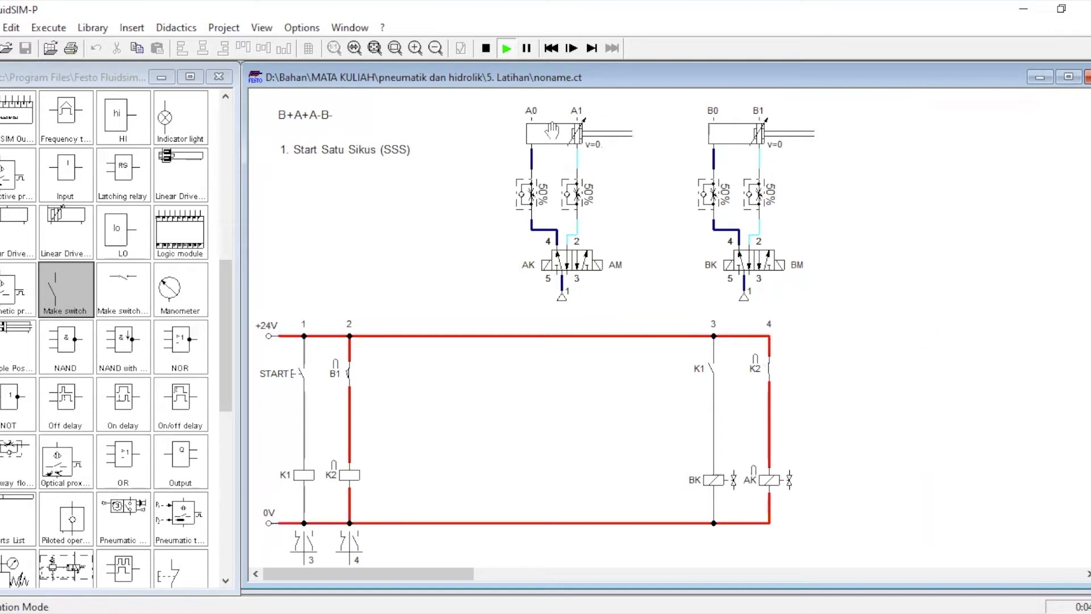
left_click(486, 52)
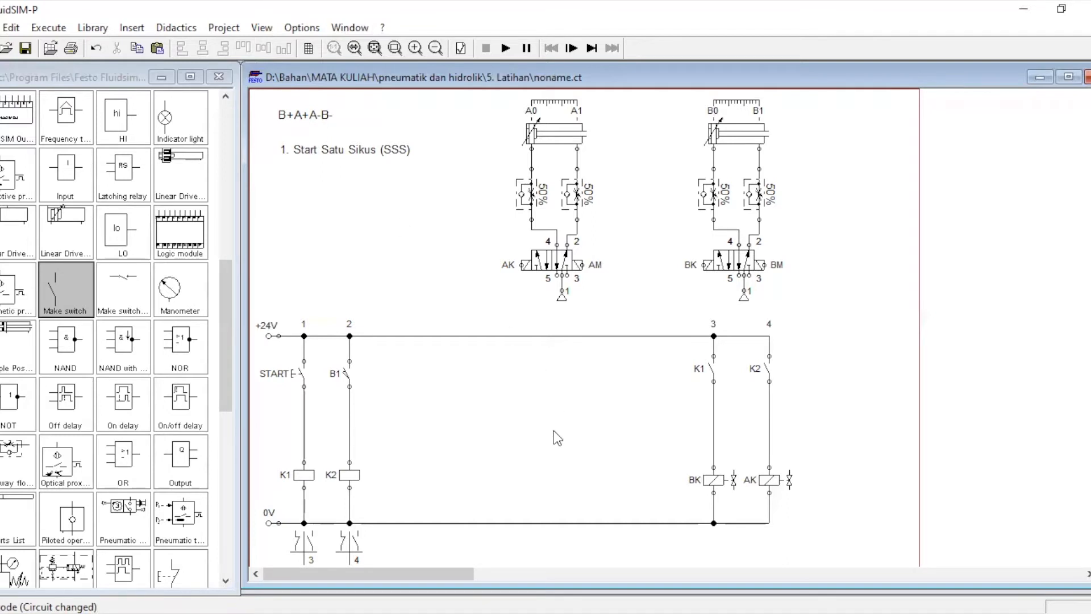
- Copy limit switch B1 with relay K2, place the copy beside that branch, and wire it to the +24V and 0V rails
left_click_drag(329, 356, 375, 501)
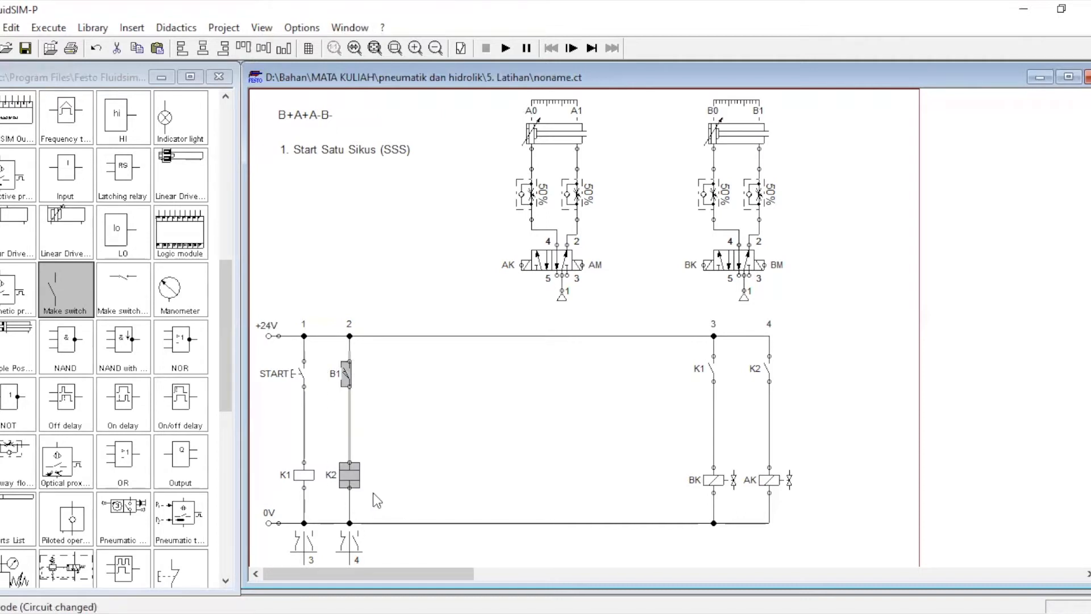
key("ctrl+c")
key("ctrl+v")
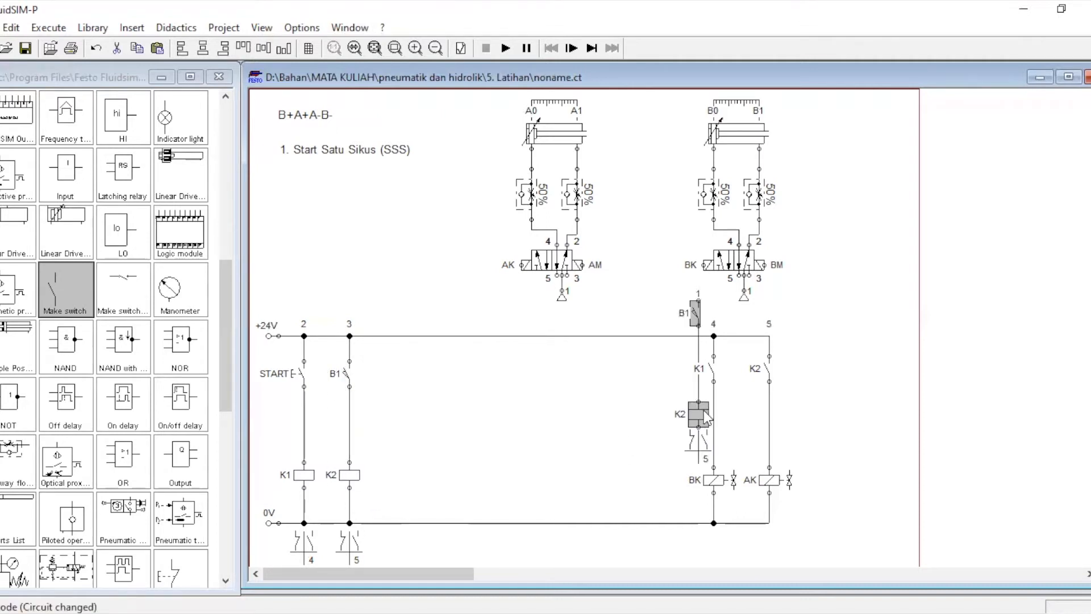
left_click_drag(405, 512, 396, 471)
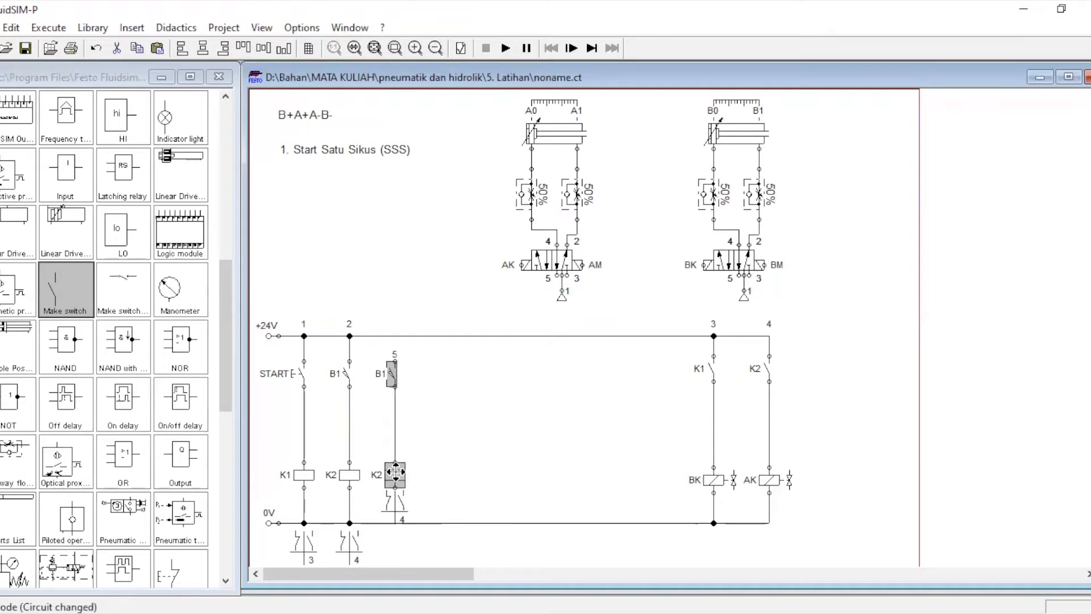
left_click(458, 435)
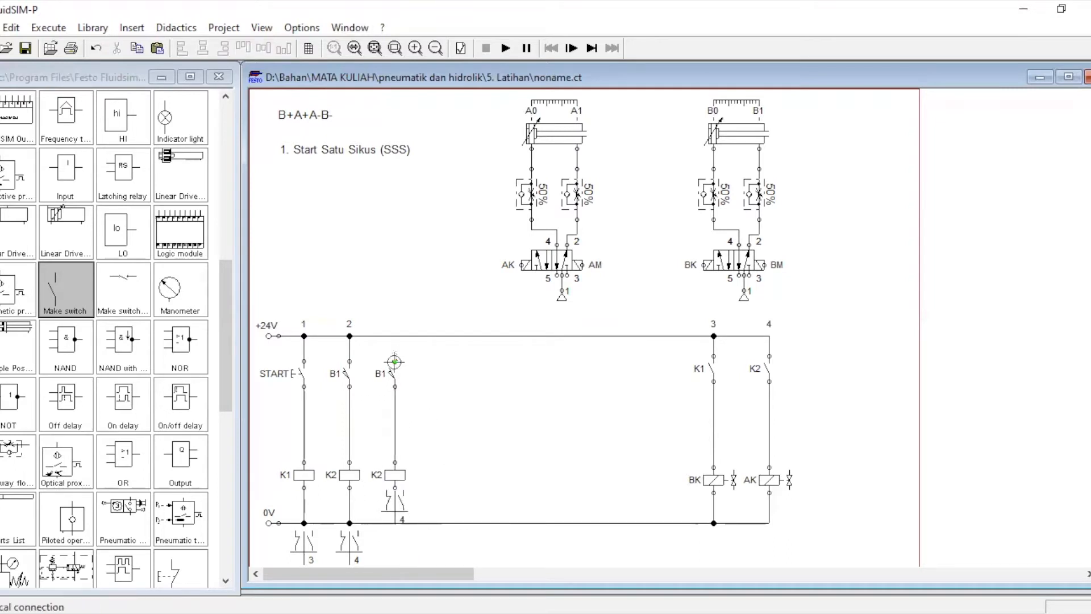
left_click_drag(392, 358, 395, 336)
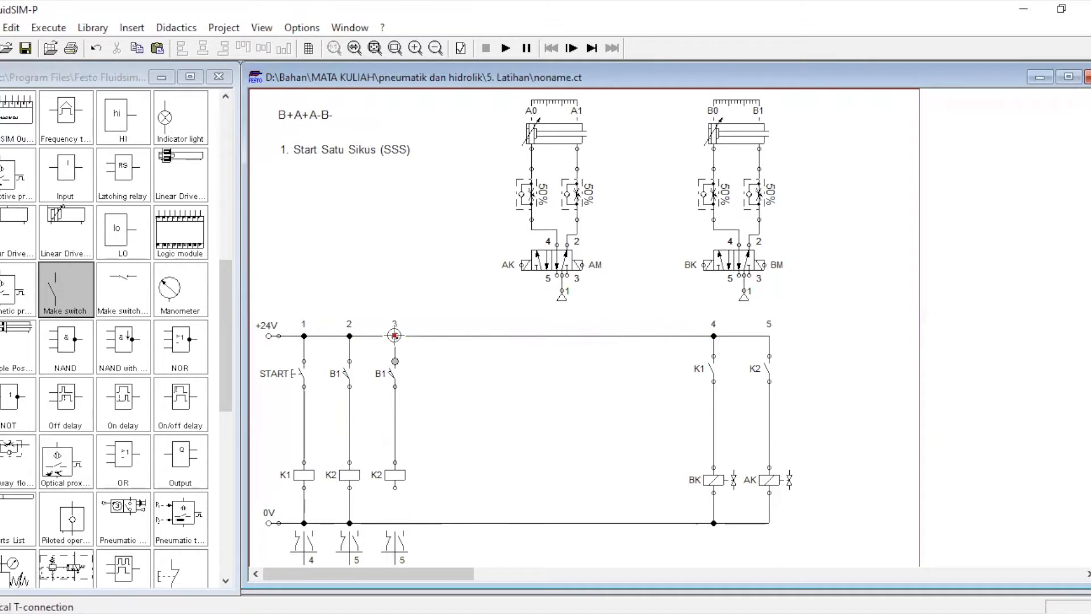
left_click_drag(398, 488, 395, 523)
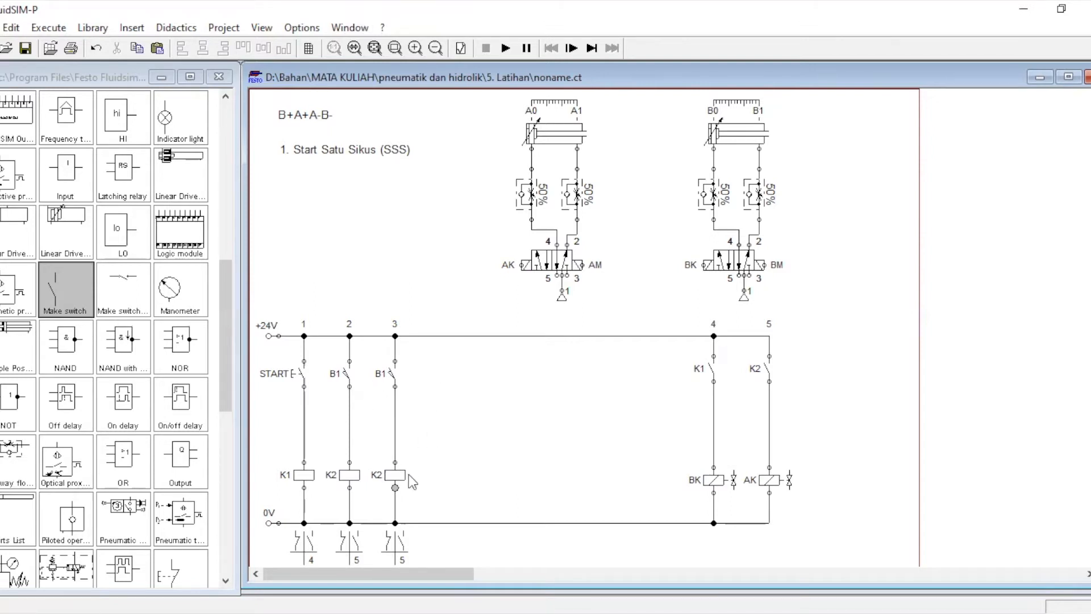
- Relabel the copied limit switch as A1 and the copied relay as K3
double_click(391, 373)
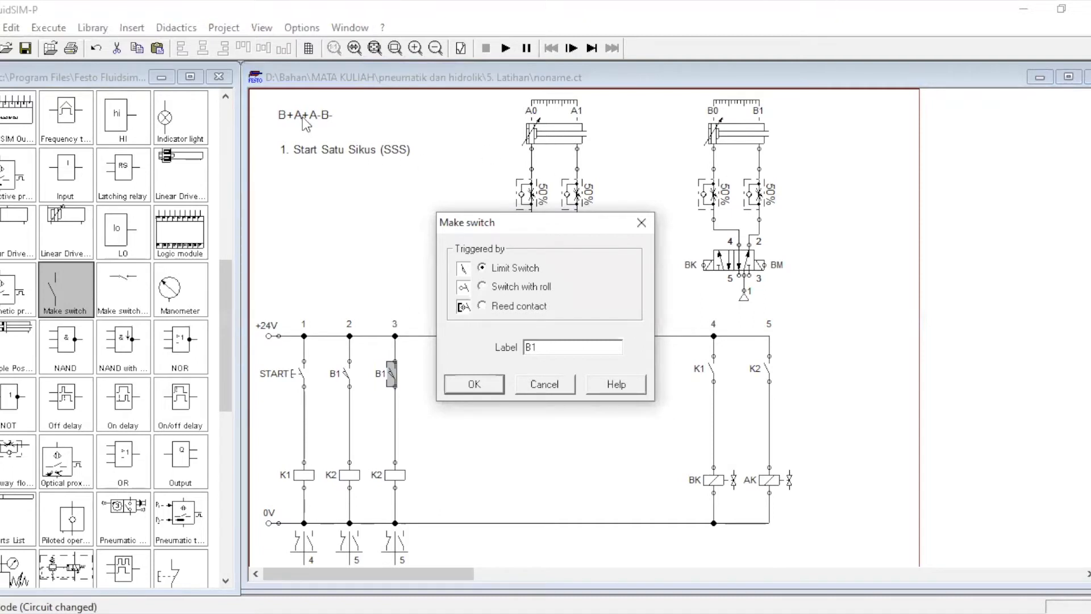
left_click_drag(552, 349, 396, 379)
type("a1")
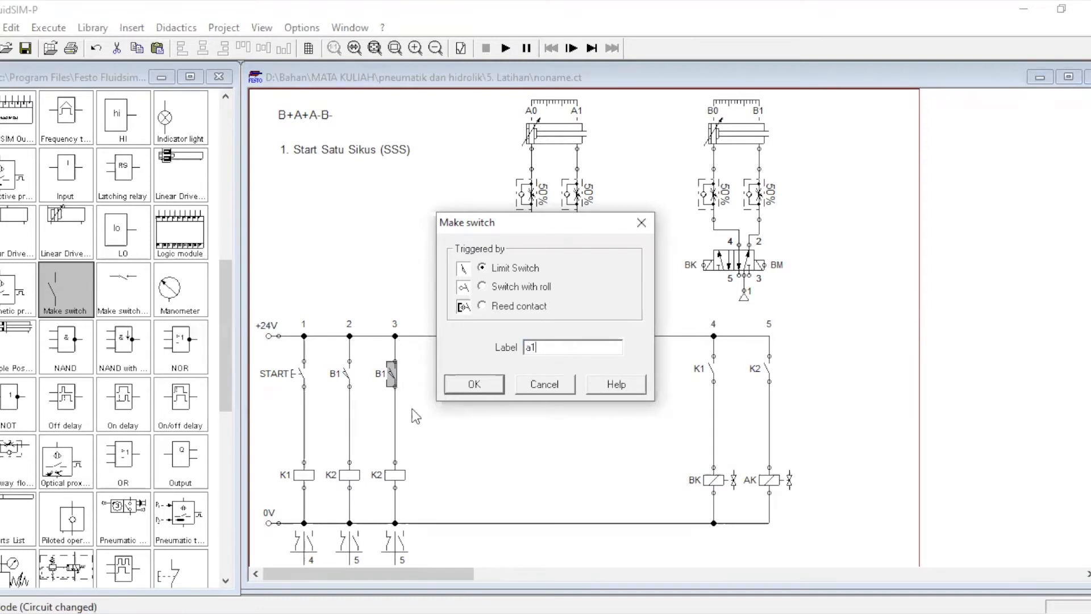
left_click(474, 385)
left_click(396, 474)
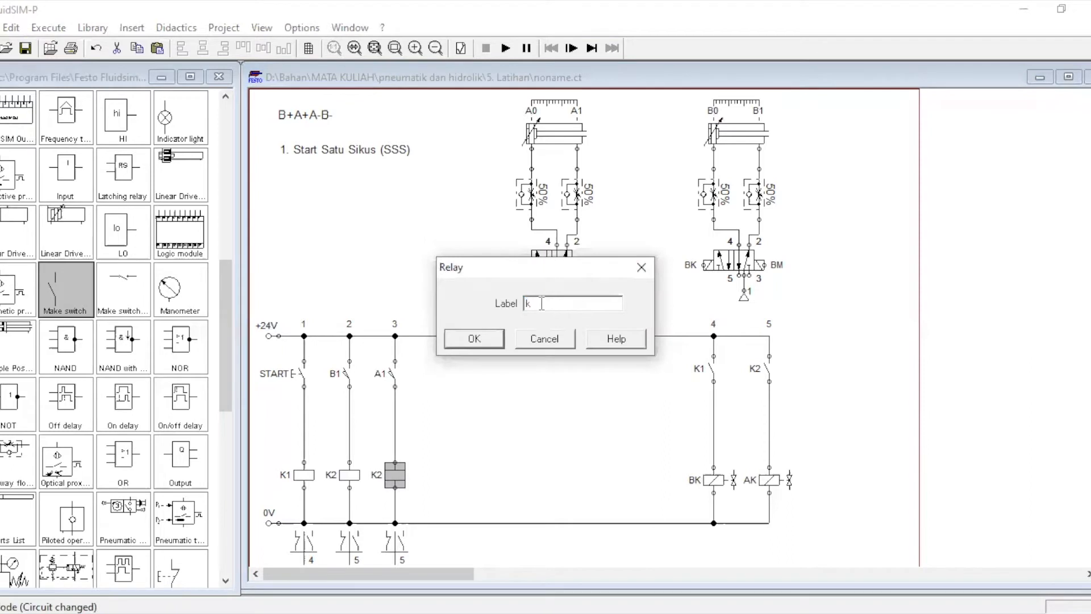
key("Return")
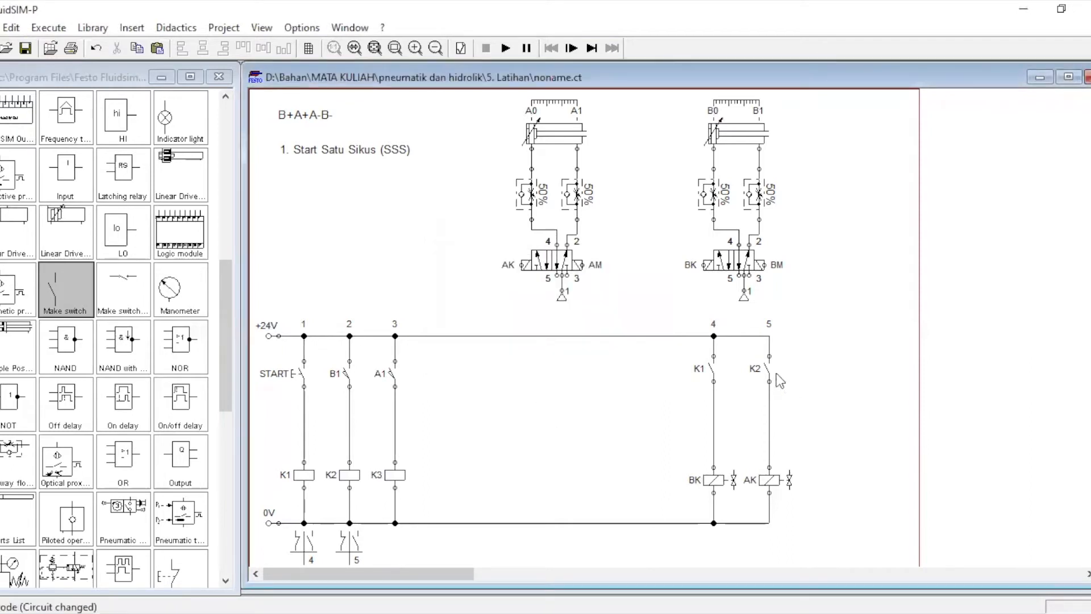
- Copy the K2 contact with its AK solenoid, place the copy beside that branch, and wire it to both supply rails
left_click_drag(744, 348, 840, 500)
key("ctrl+c")
key("ctrl+v")
left_click_drag(709, 418, 831, 476)
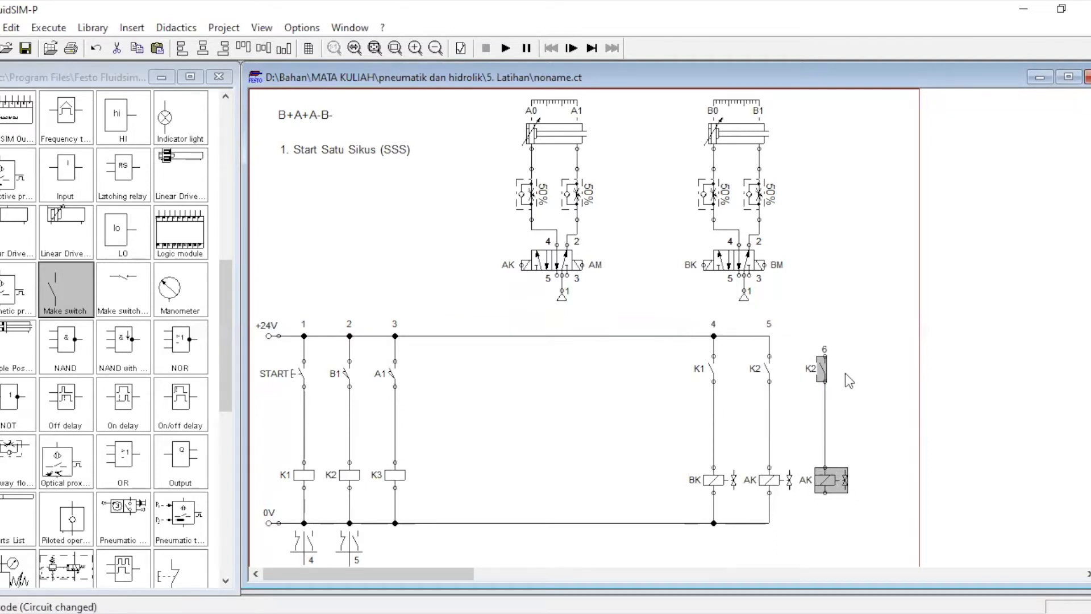
left_click(844, 374)
left_click_drag(824, 357, 777, 340)
left_click_drag(825, 493, 771, 522)
- Relabel the copied solenoid as AM and the contact above it as K3
left_click(825, 482)
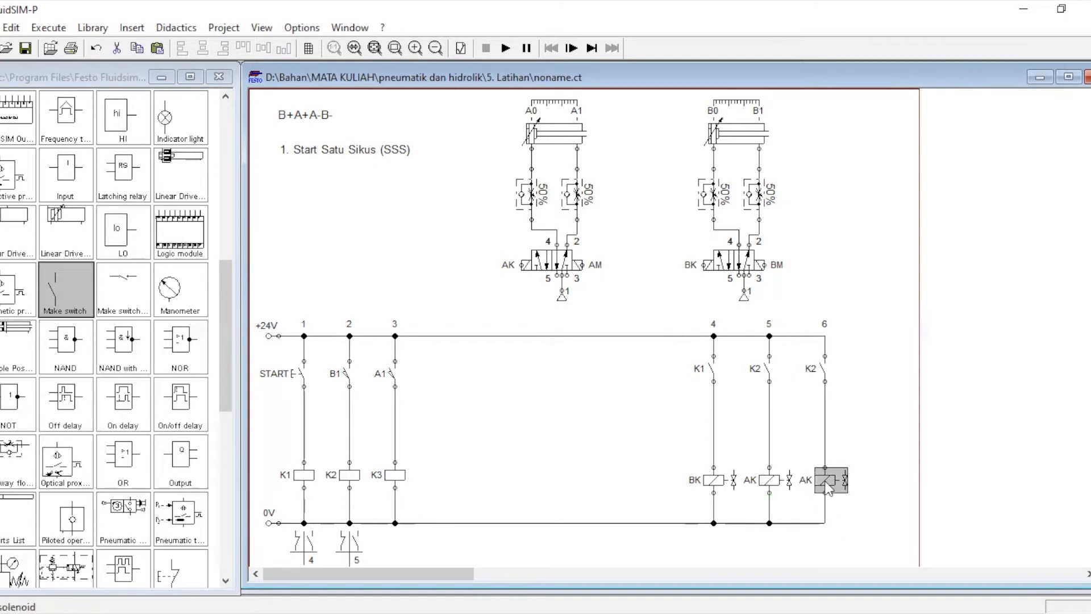
double_click(827, 483)
type("am")
left_click(475, 340)
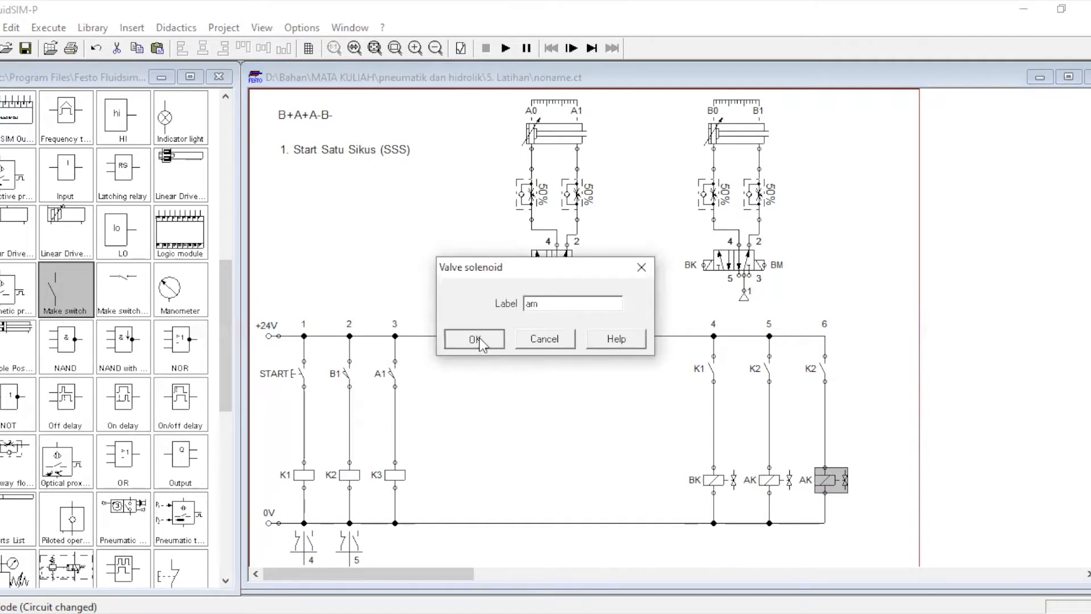
left_click(822, 370)
double_click(823, 370)
type("k3")
left_click(474, 384)
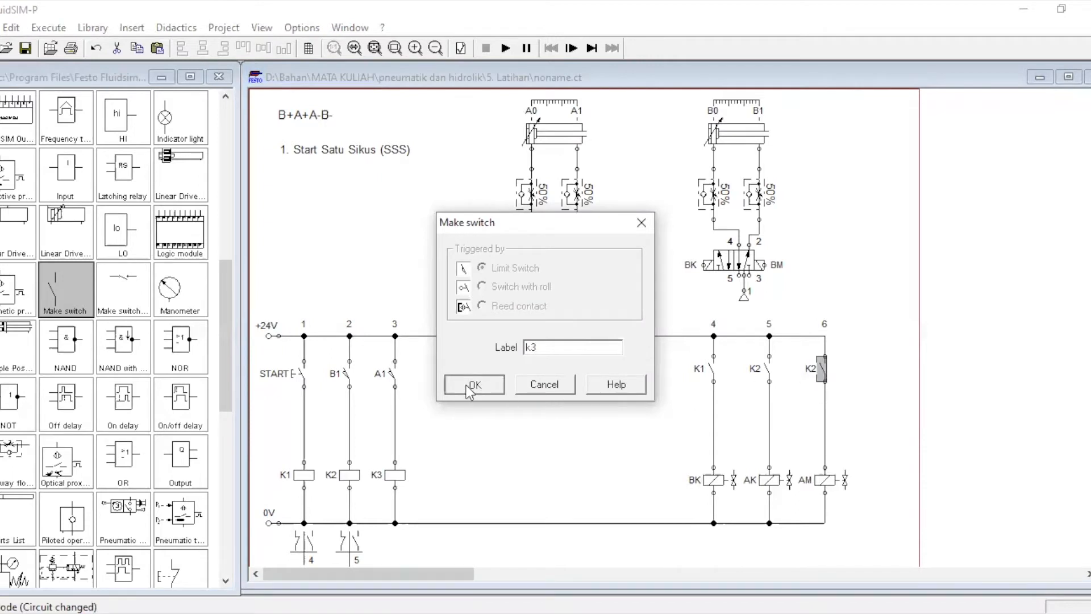
- Simulate the circuit despite its open connections, actuate START to test the A- motion, and stop the simulation
left_click(506, 47)
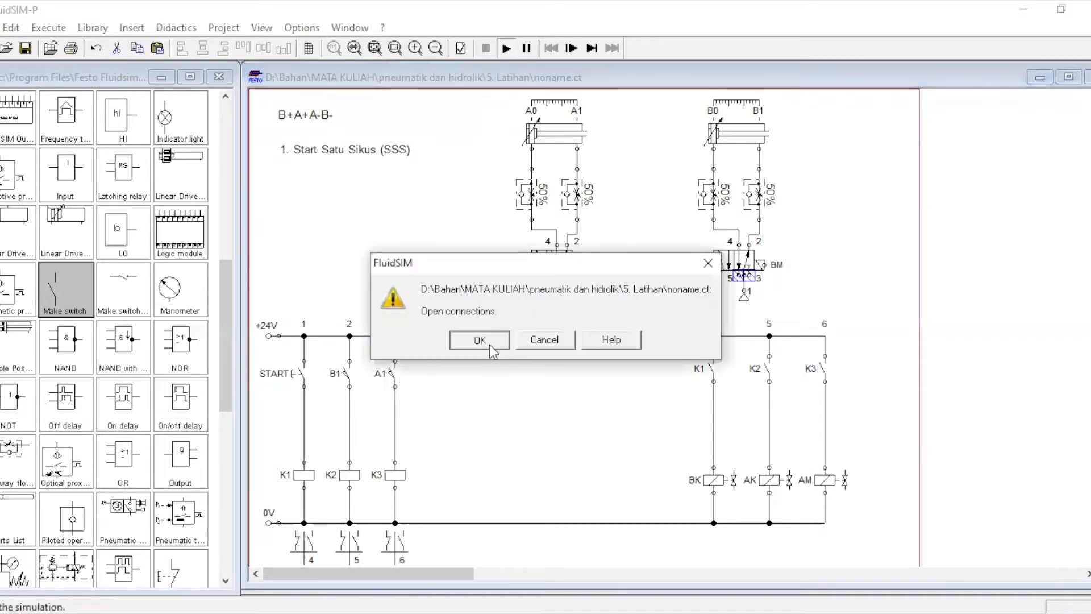
left_click(480, 339)
left_click(305, 366)
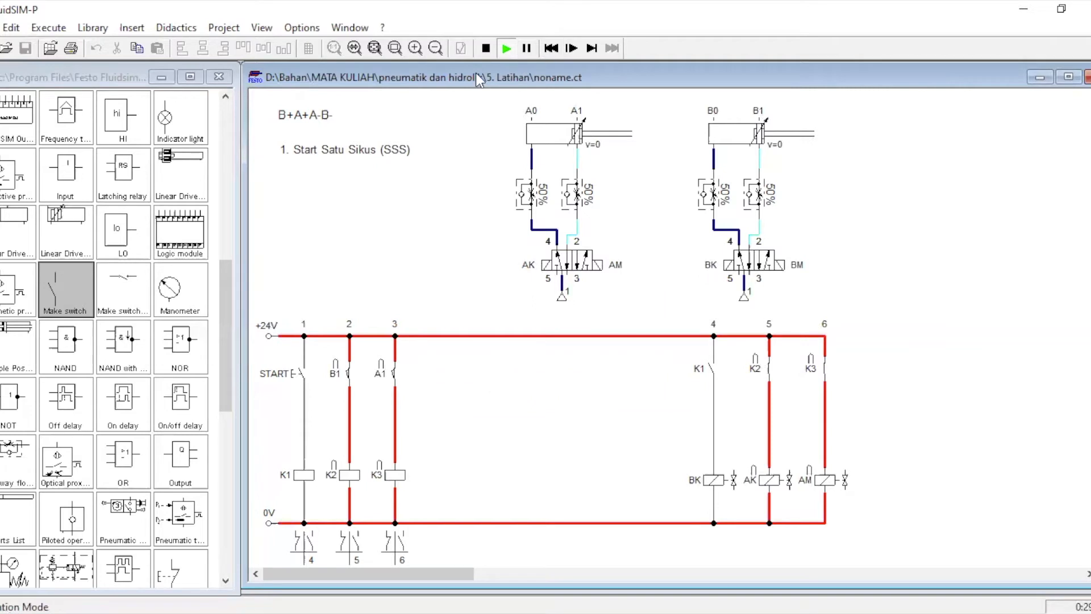
left_click(486, 48)
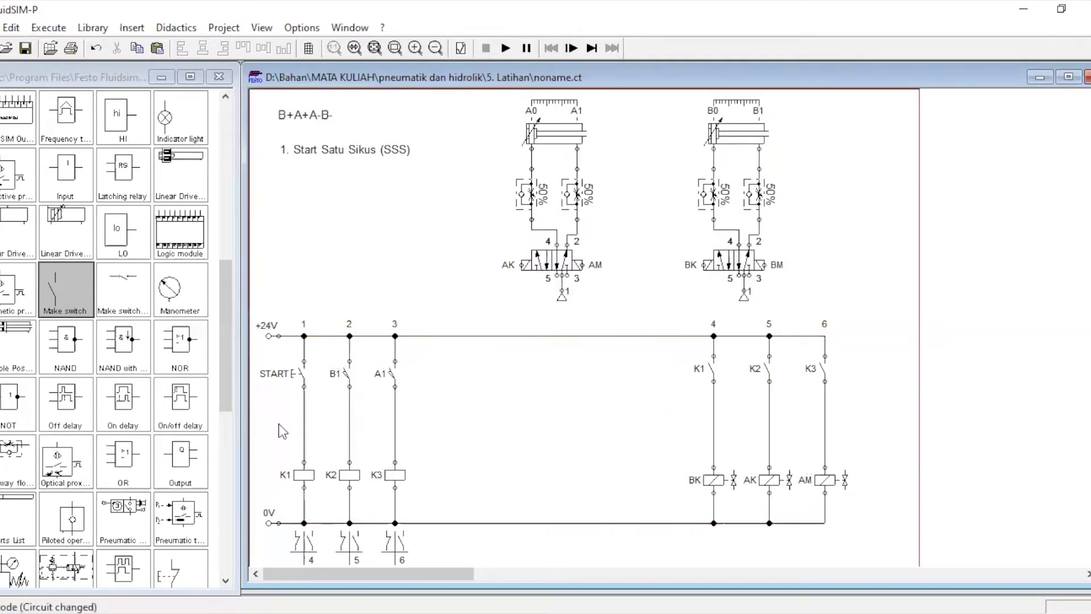
- Shift the whole A1–K3 branch along the rails toward the solenoid branches to make room beside the B1–K2 branch
left_click_drag(379, 312, 434, 543)
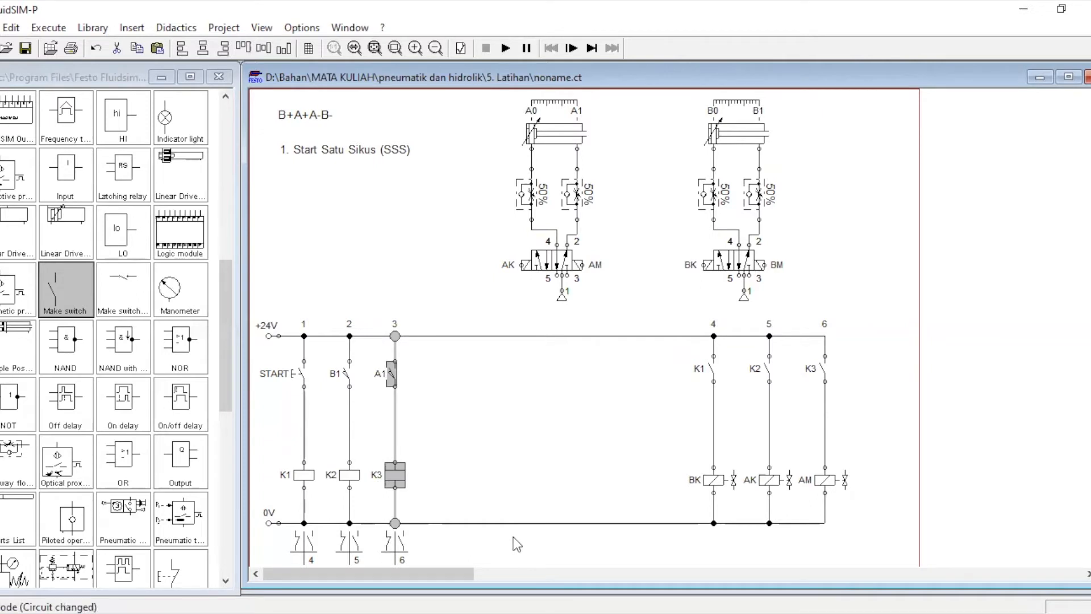
key("Right")
key("Right")
key("Right")
key("Right")
key("Right")
key("Right")
key("Right")
key("Right")
key("Right")
key("Right")
key("Right")
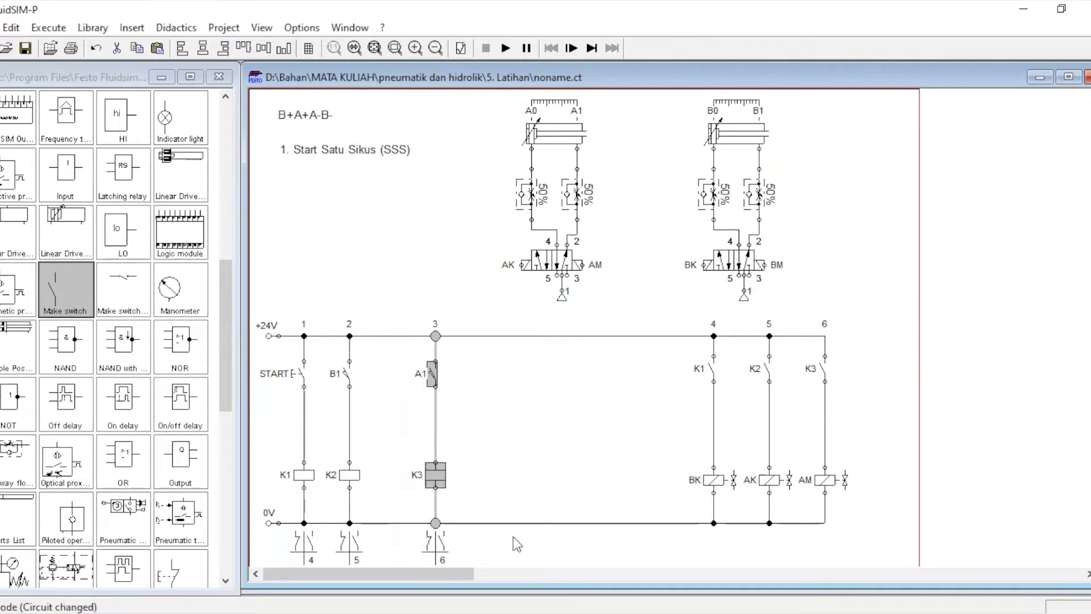
key("Right")
key("Right")
key("Right")
key("Right")
key("Right")
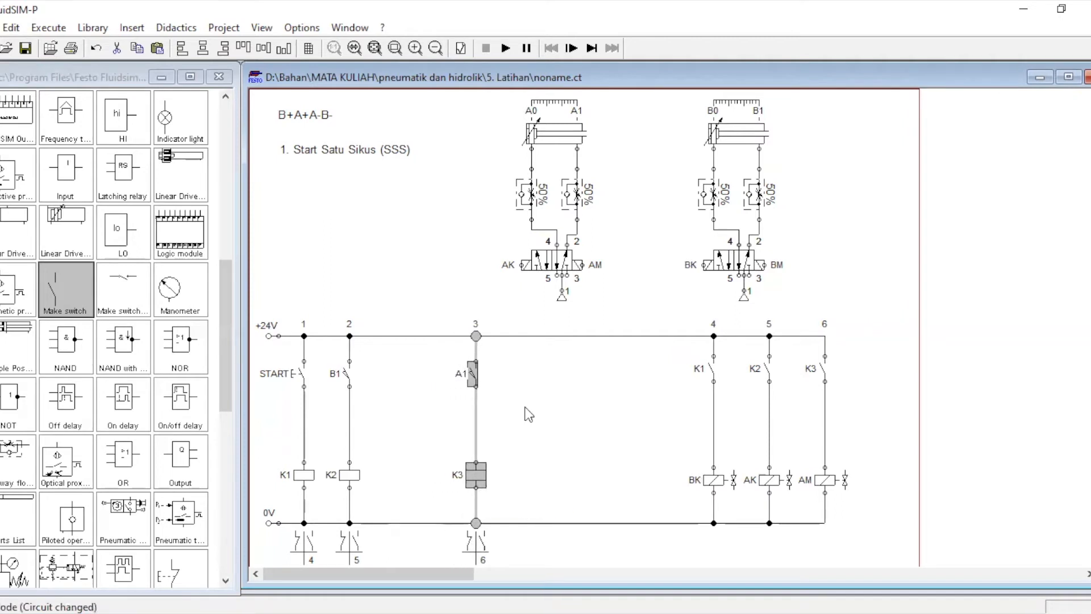
left_click(529, 413)
- Copy limit switch A1 with relay K3 and place the copy in the gap between the B1–K2 and A1–K3 branches
left_click_drag(438, 348, 514, 506)
key("ctrl+v")
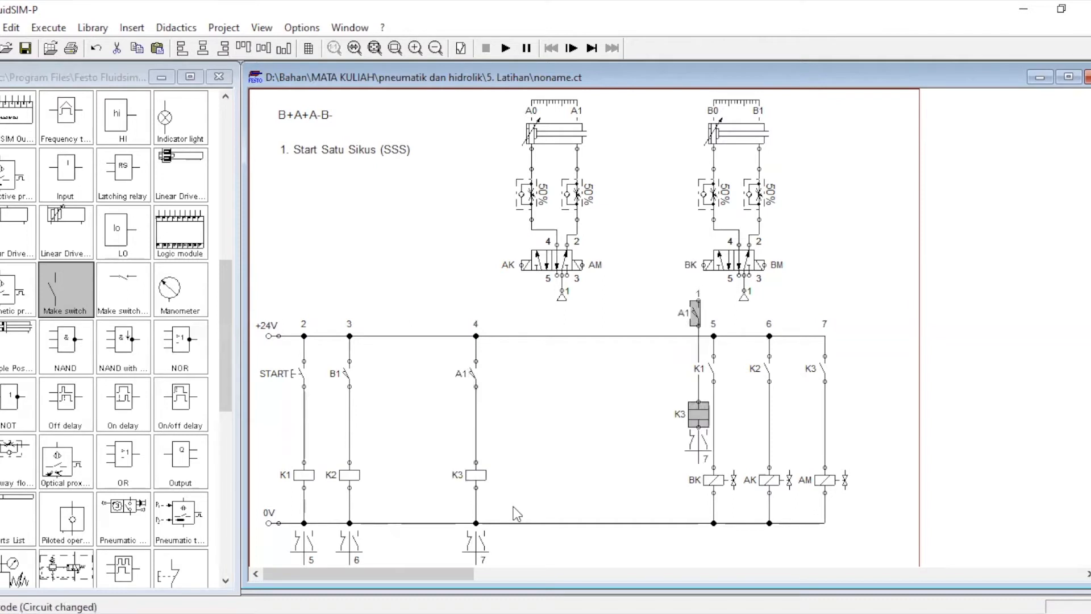
left_click_drag(703, 422, 394, 476)
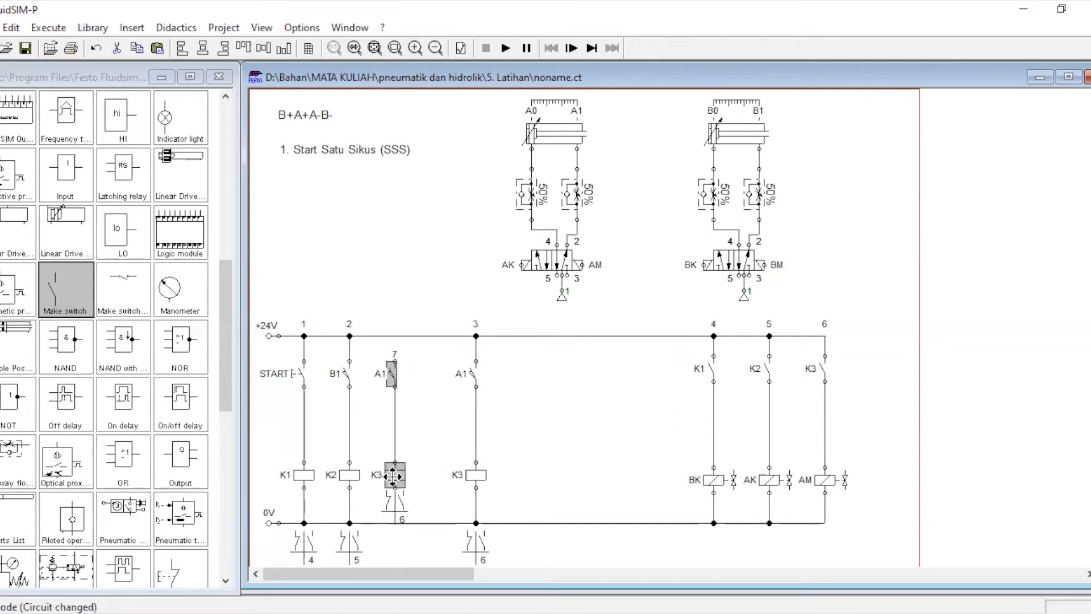
- Wire the copied A1–K3 branch to the +24V and 0V rails and relabel its relay as KX
left_click_drag(395, 361, 393, 335)
left_click_drag(395, 488, 394, 523)
left_click(394, 472)
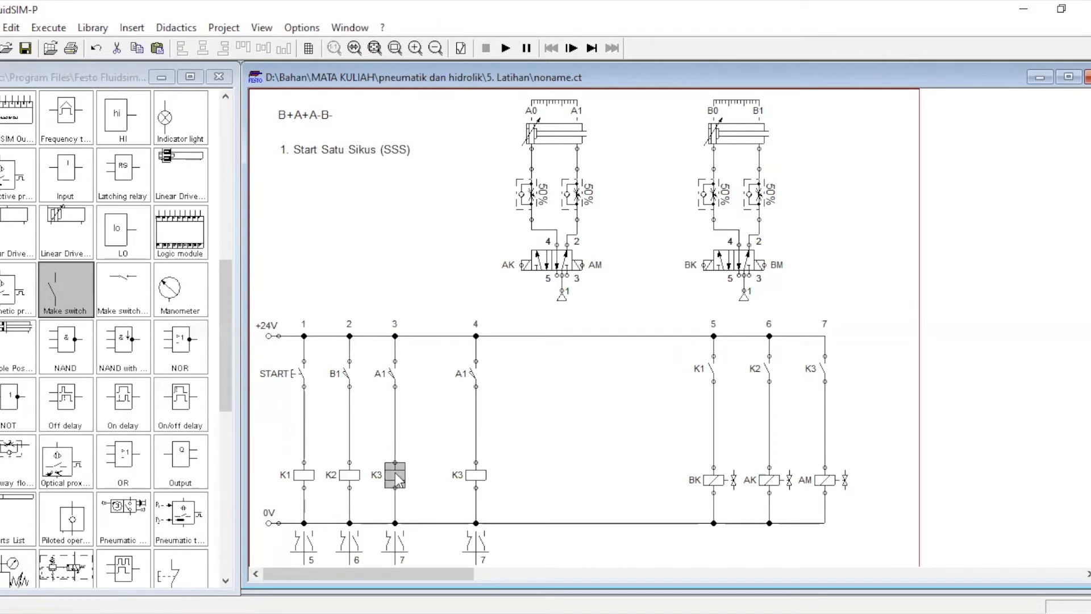
double_click(394, 472)
type("kx")
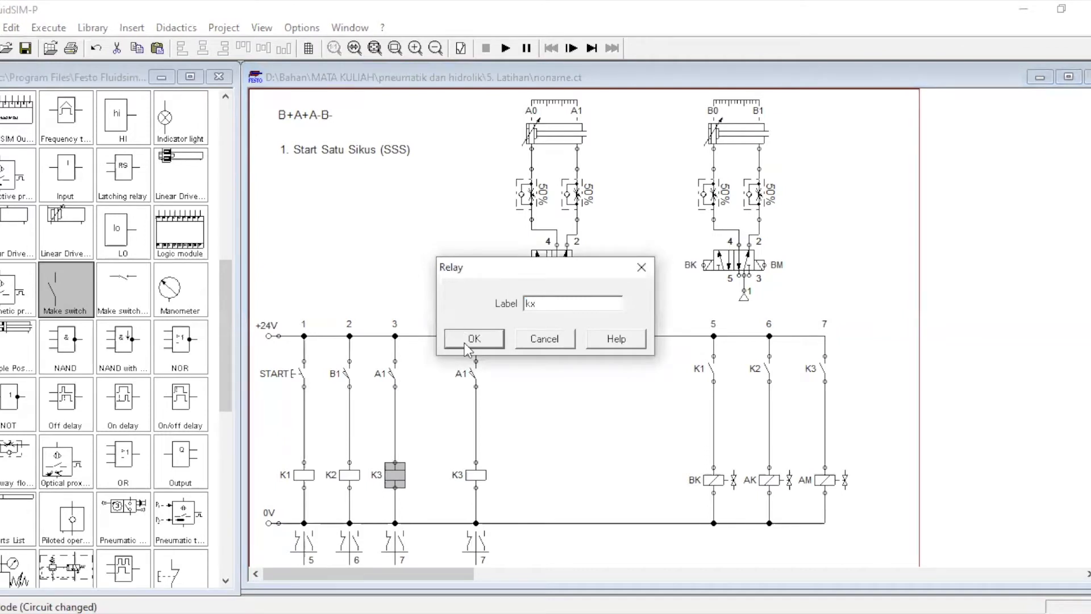
key("Return")
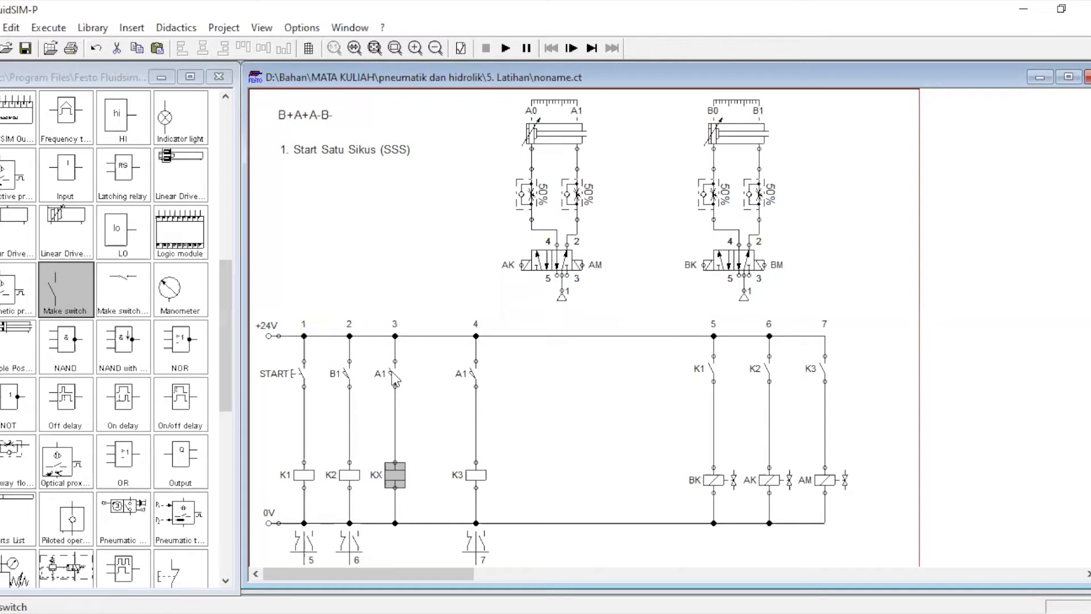
- Relabel the A1 switch above relay KX as K3 so it acts as a relay contact
left_click(392, 372)
double_click(391, 372)
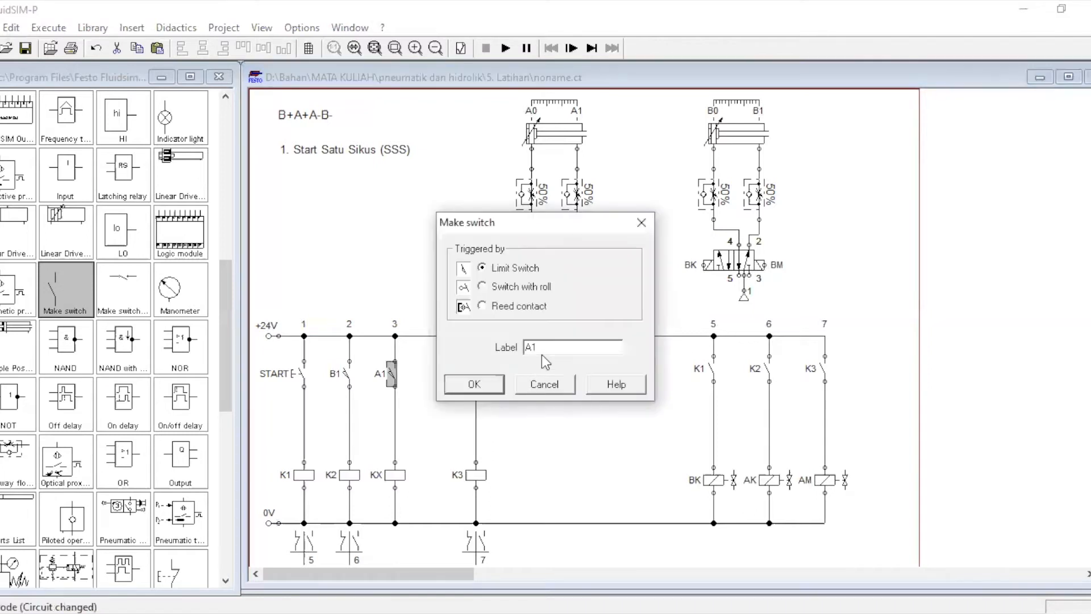
type("k3")
left_click(482, 382)
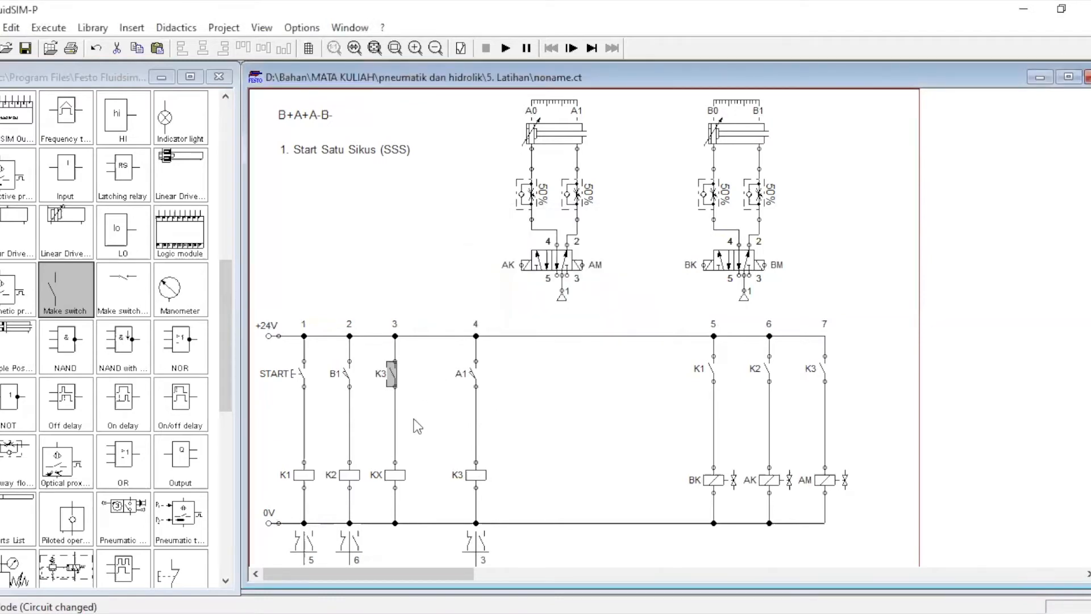
left_click(459, 422)
- Replace the line between contact K3 and relay KX with a break switch wired in series
left_click(397, 416)
key("Delete")
left_click_drag(220, 371, 221, 251)
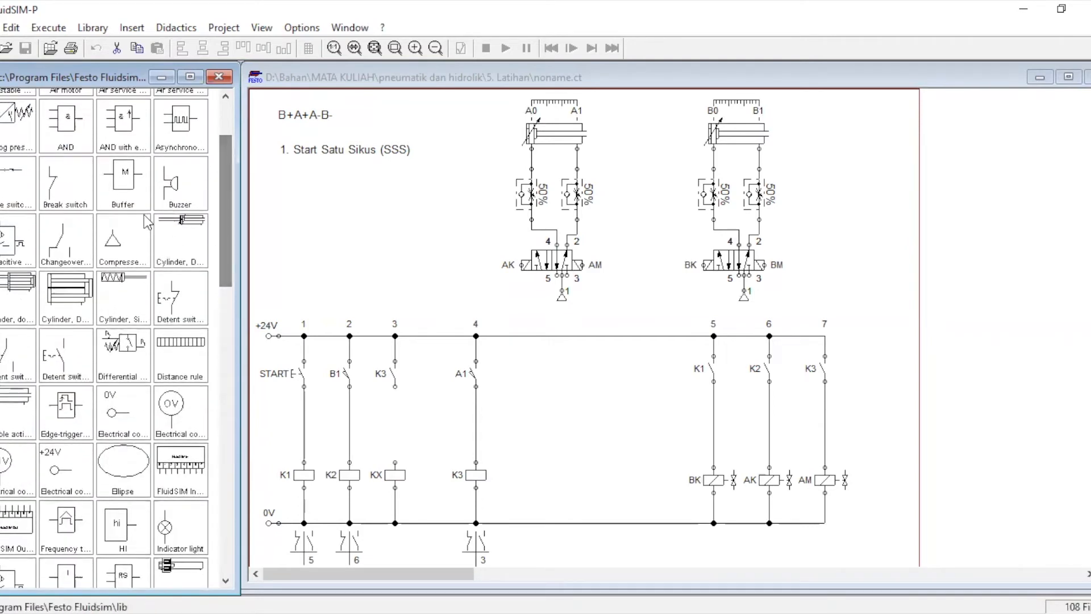
left_click_drag(60, 193, 393, 389)
left_click(421, 438)
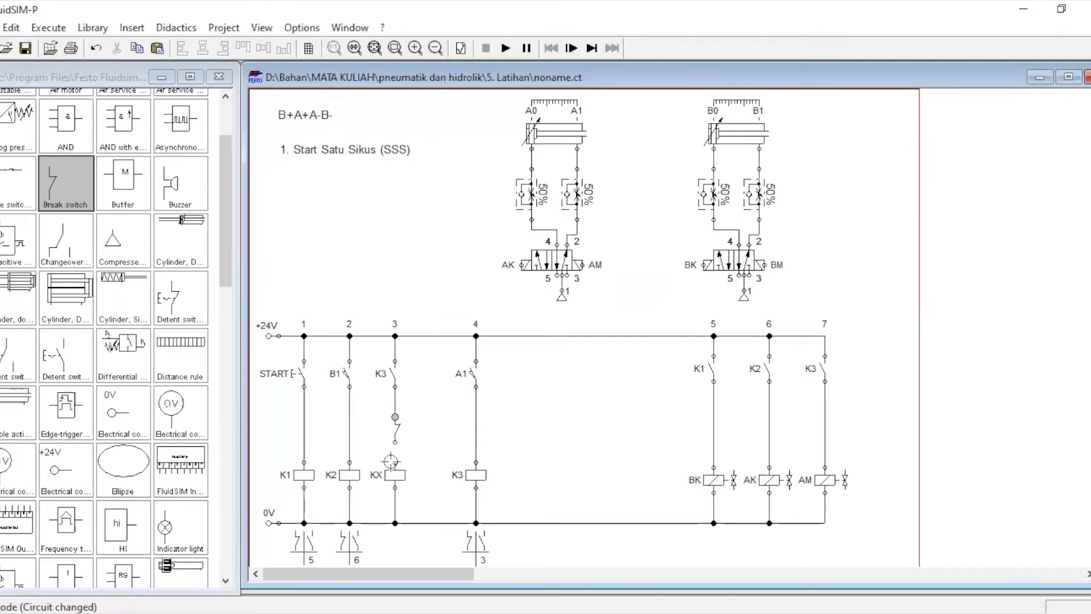
left_click_drag(394, 442, 394, 463)
- Copy the K3 contact above relay KX, place the copy beside it, and relabel the copy as KX
left_click(391, 373)
key("ctrl+c")
key("ctrl+v")
left_click_drag(702, 366, 422, 375)
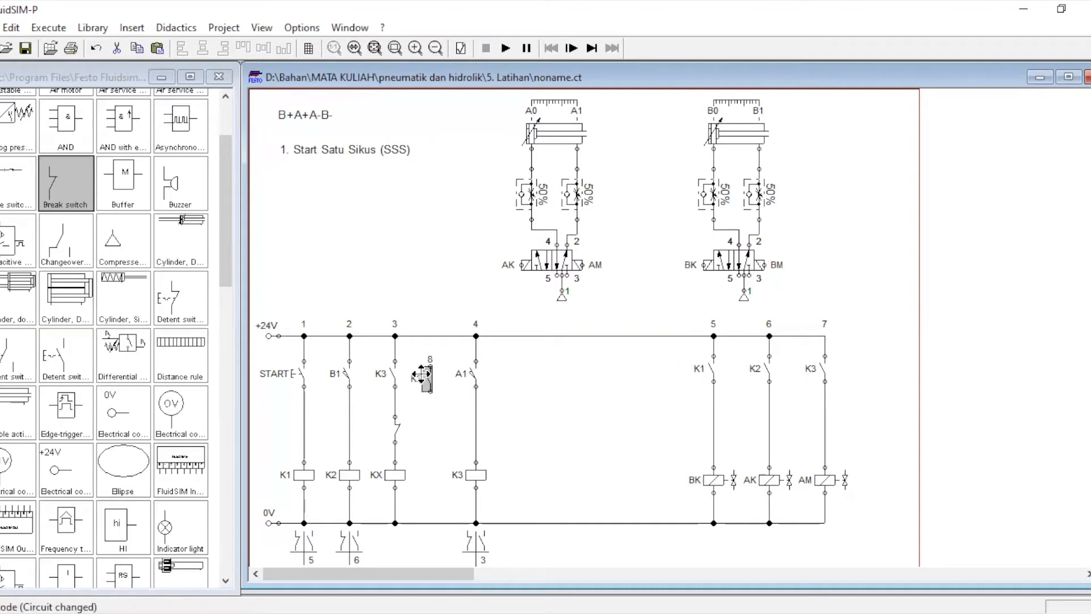
left_click_drag(422, 374, 421, 370)
left_click(429, 413)
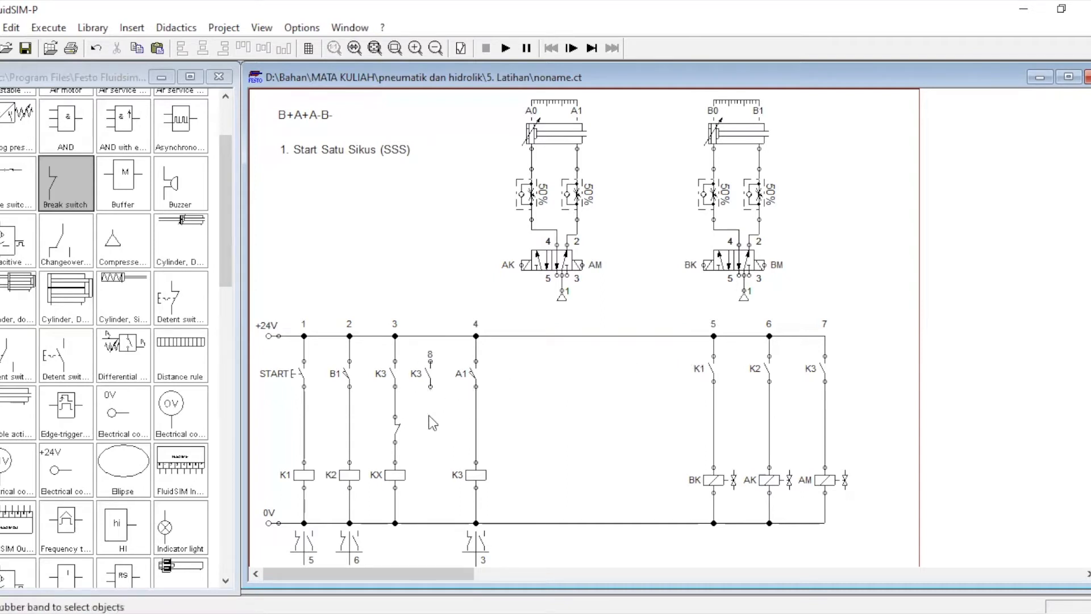
double_click(426, 373)
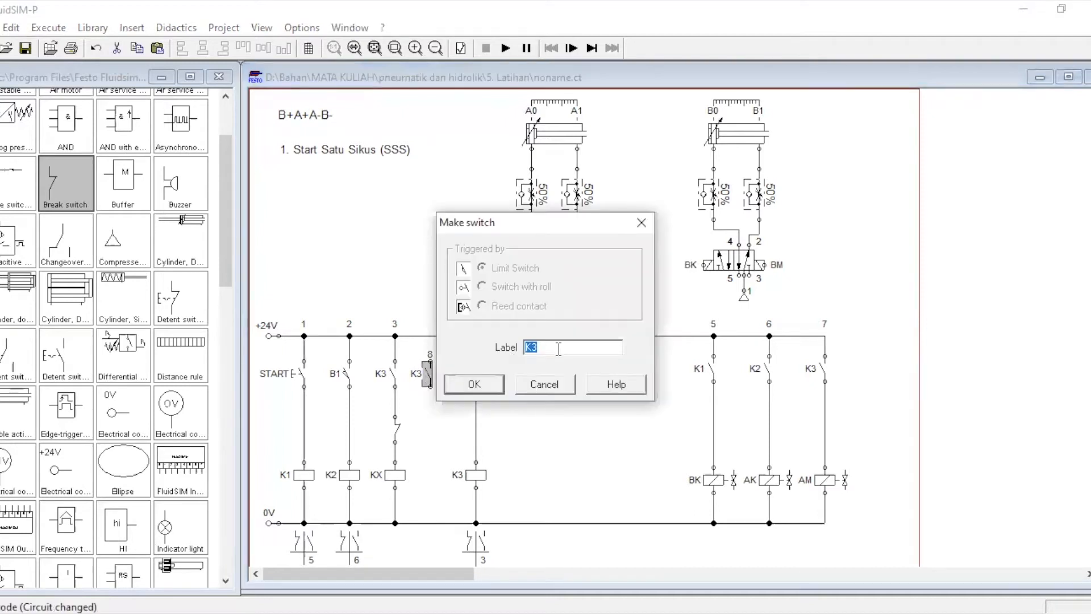
left_click(492, 391)
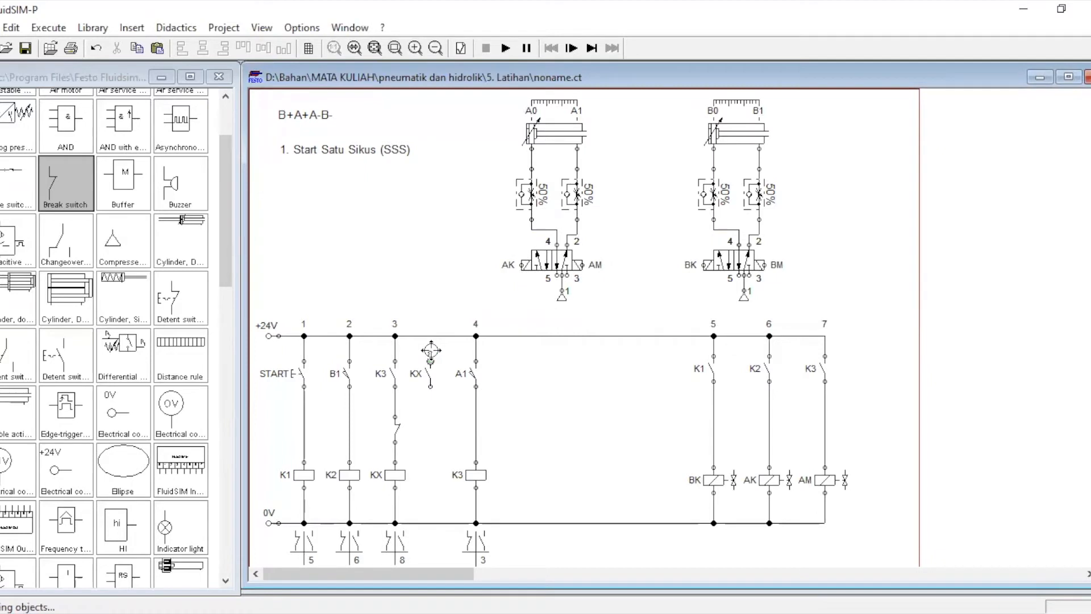
- Wire the KX contact in parallel with K3, from the +24V rail to the line above the break switch
left_click_drag(430, 361, 430, 336)
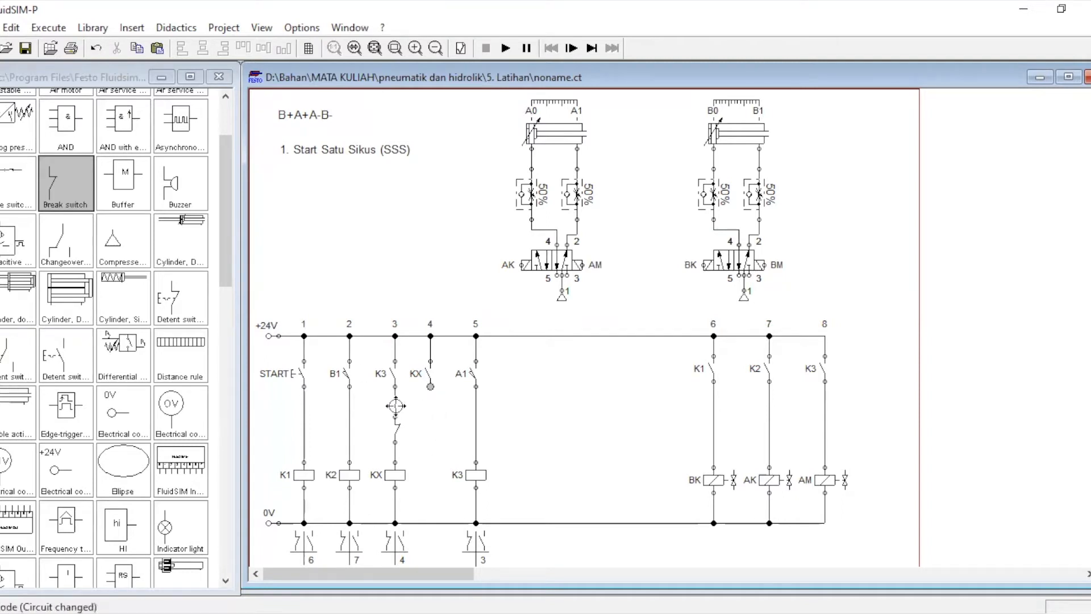
left_click_drag(395, 404, 430, 386)
left_click_drag(395, 407, 396, 403)
left_click(436, 425)
- Label the break switch above relay KX as K1
left_click(399, 432)
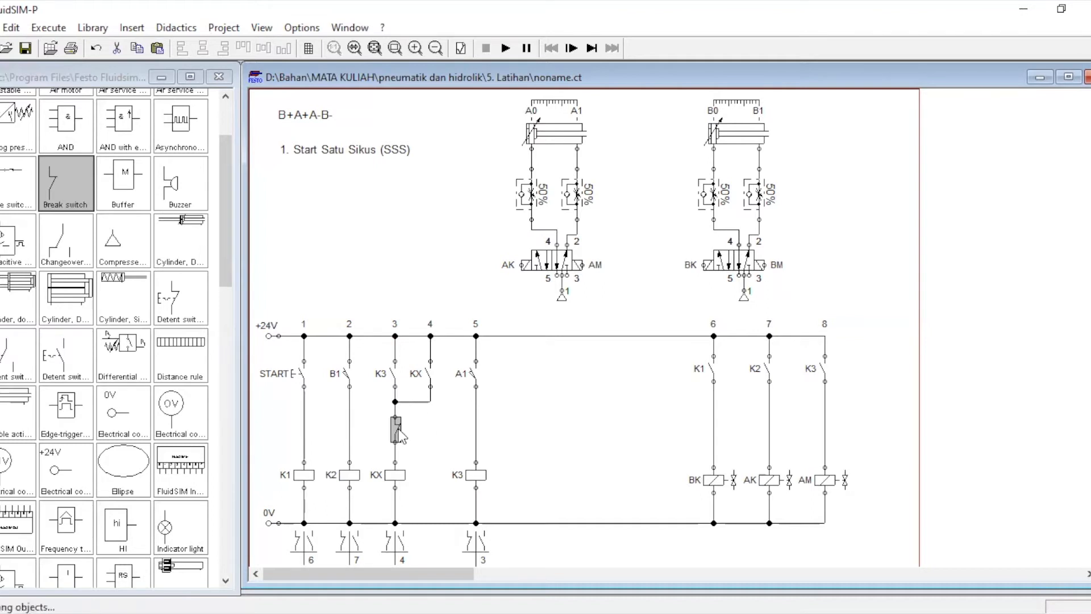
double_click(399, 432)
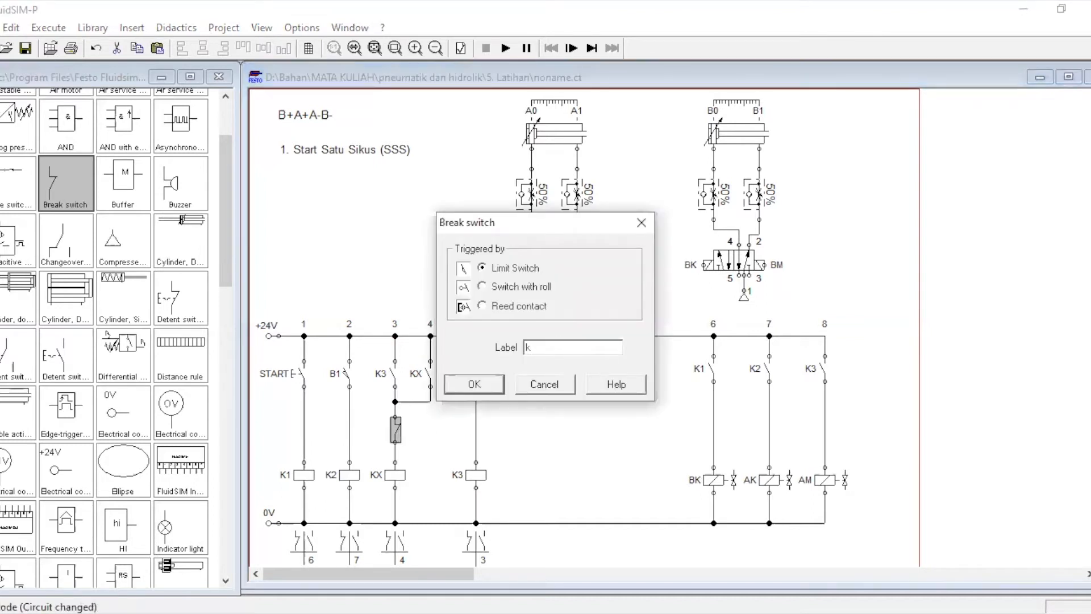
left_click(496, 385)
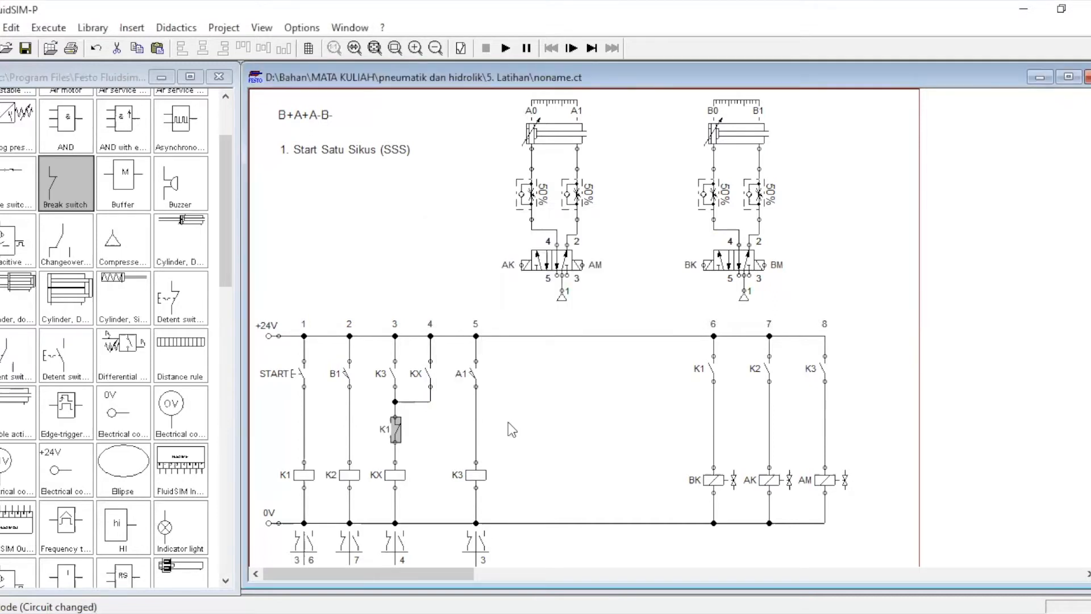
left_click(432, 449)
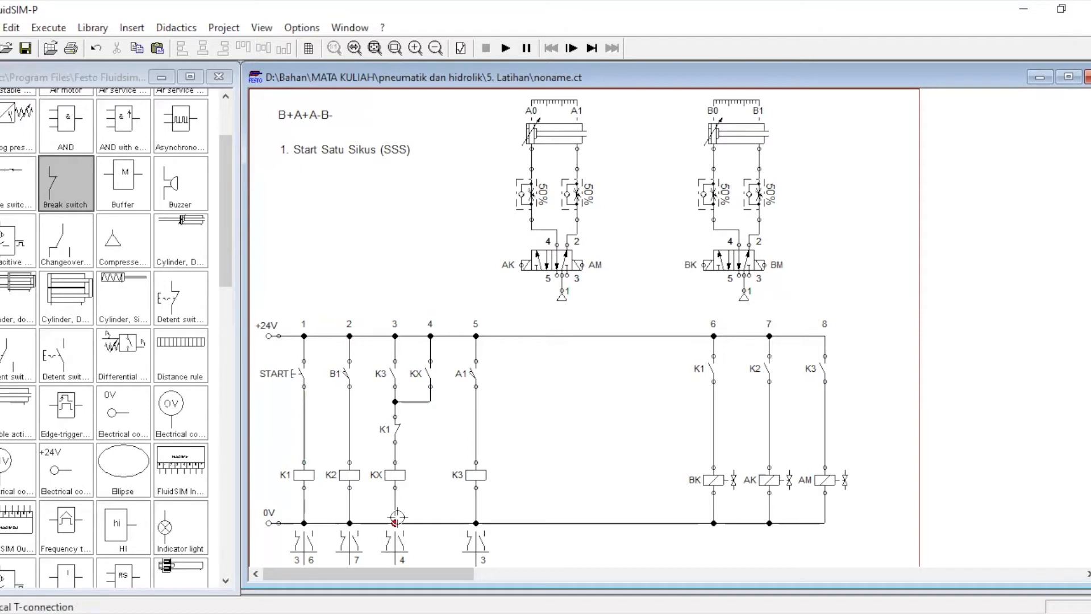
left_click(396, 519)
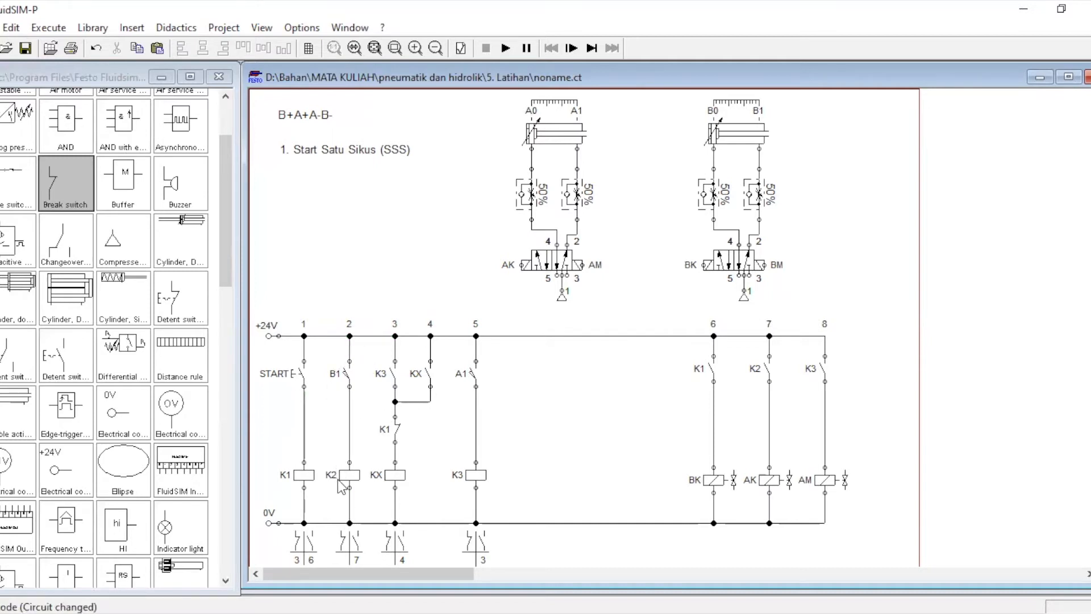
- Simulate the circuit with the KX latching branch despite its open connections, actuate START, and stop the simulation
left_click(505, 49)
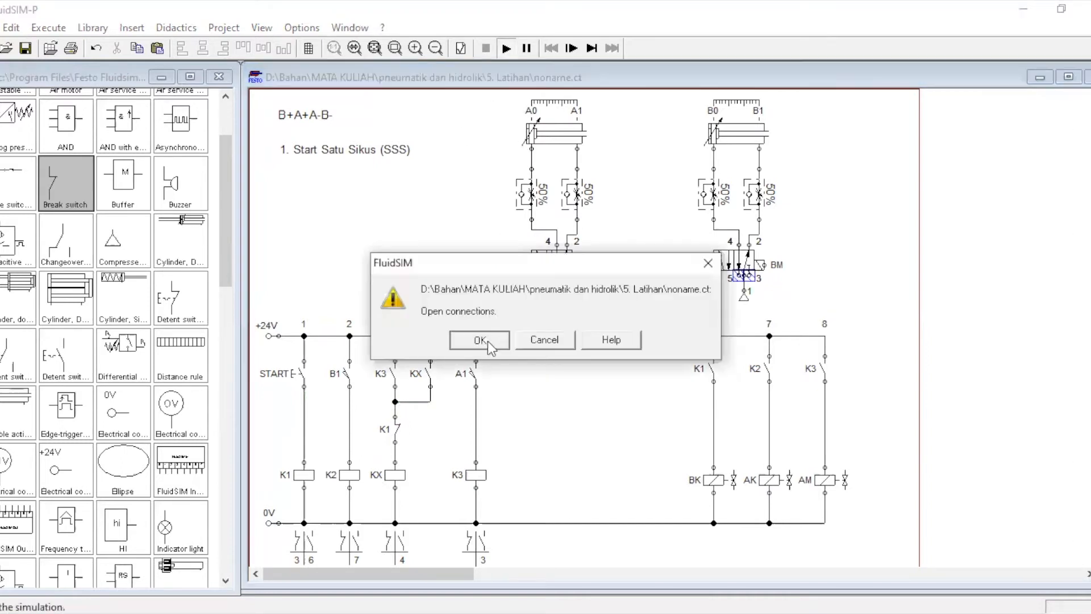
left_click(488, 344)
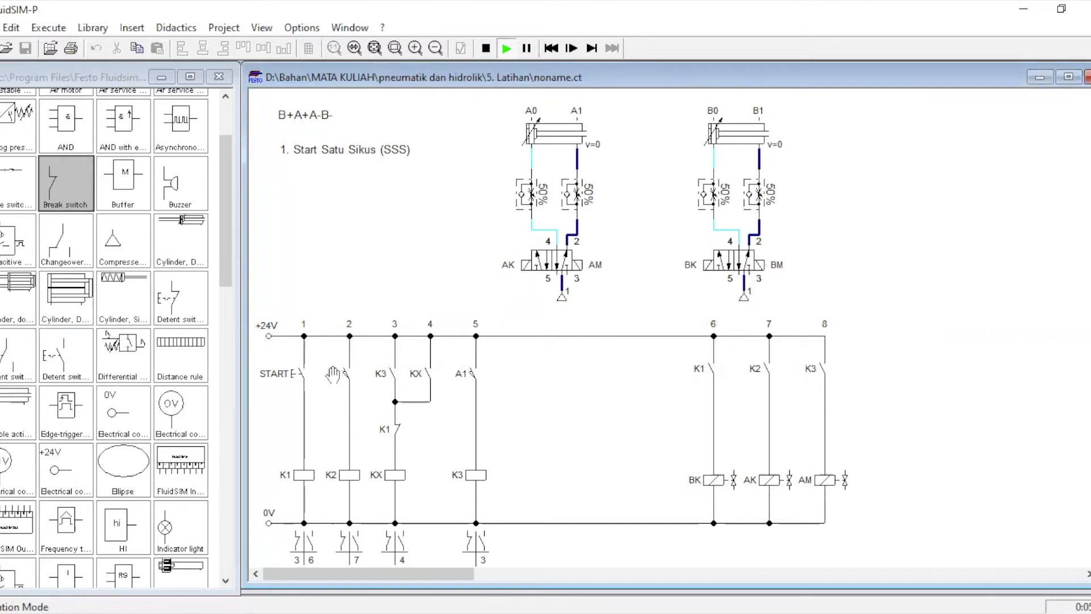
left_click(305, 356)
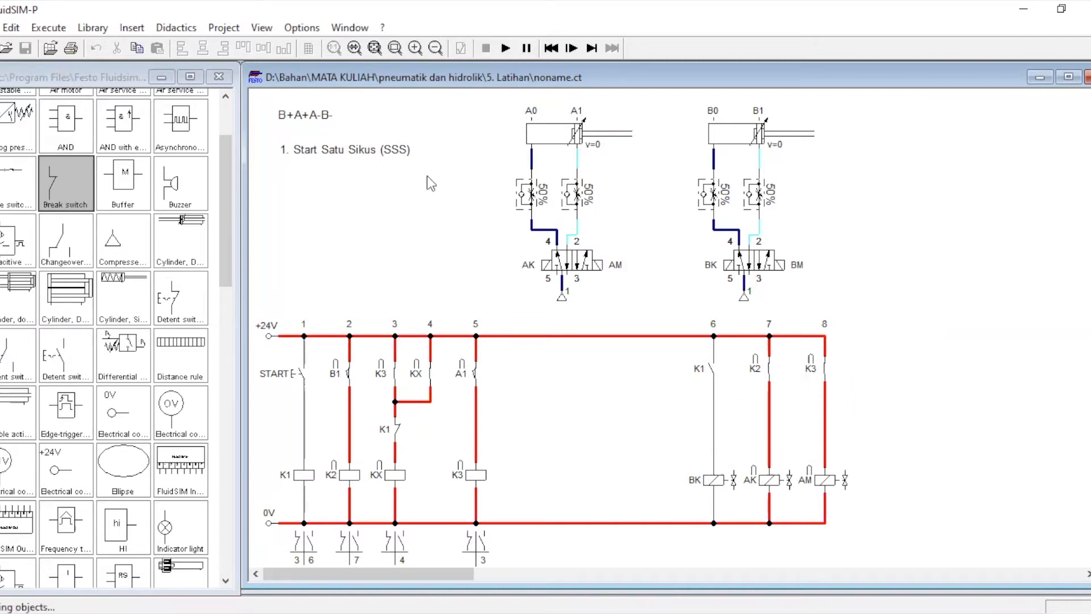
left_click(486, 48)
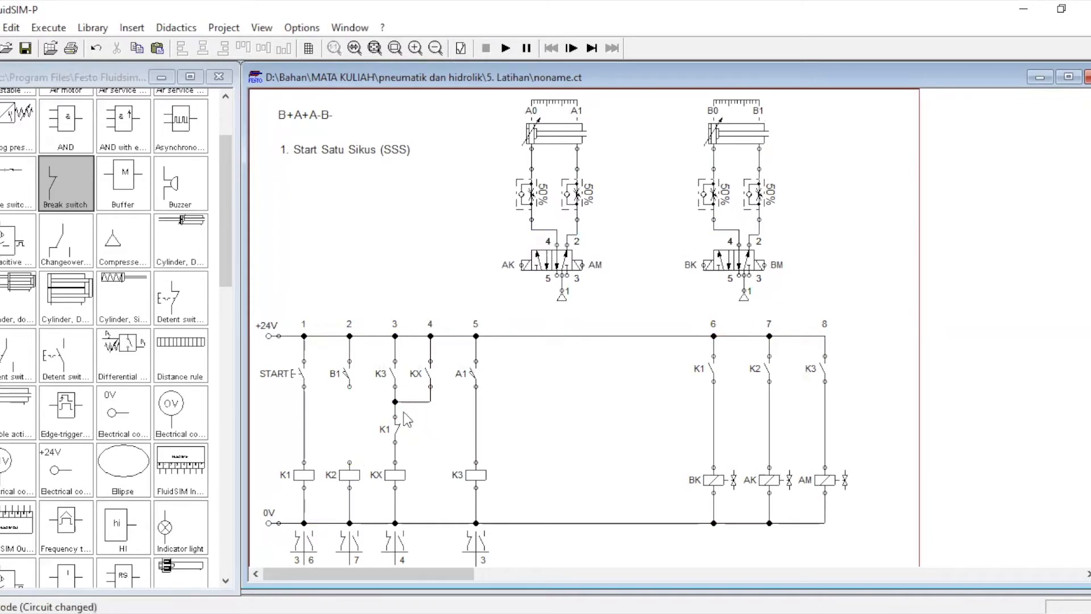
- Copy the K1 break contact into the gap between B1 and relay K2 and wire it in series
left_click(397, 435)
key("ctrl+c")
key("ctrl+v")
left_click_drag(701, 364, 349, 387)
left_click_drag(349, 443, 349, 463)
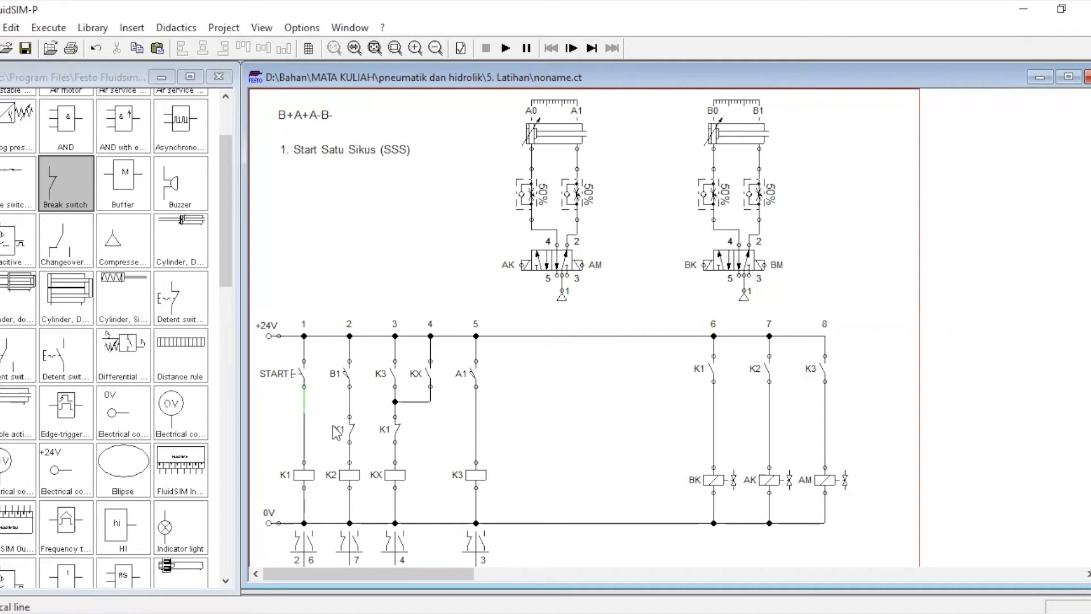
- Relabel the break contact between B1 and relay K2 as KX
left_click(352, 433)
double_click(352, 434)
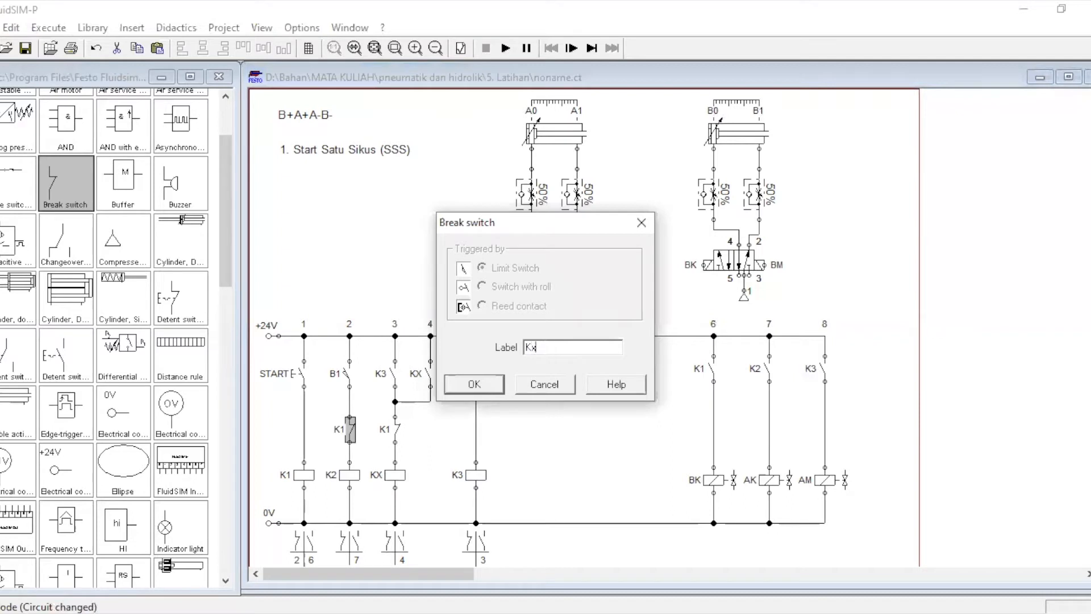
left_click(491, 382)
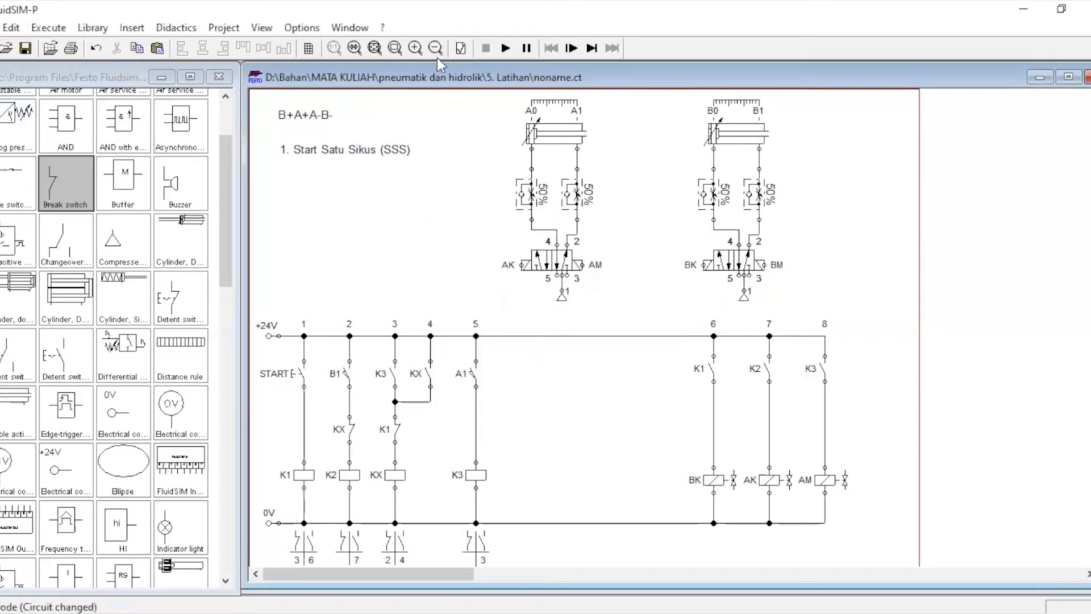
- Run the simulation despite the open connections, actuate START to test the KX break contact above K2, and stop it
left_click(506, 48)
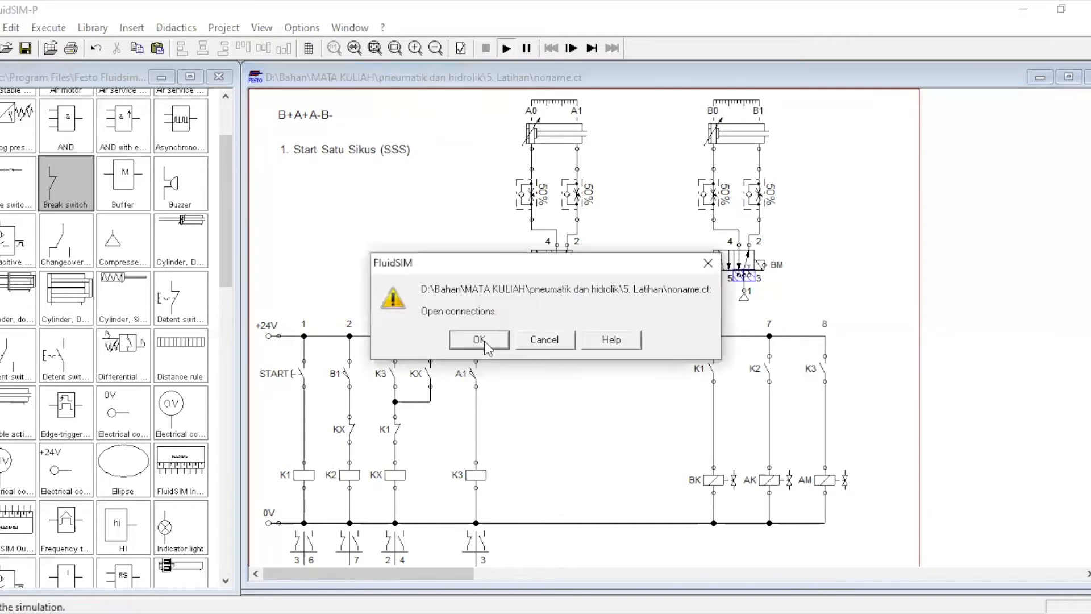
left_click(481, 340)
left_click(304, 370)
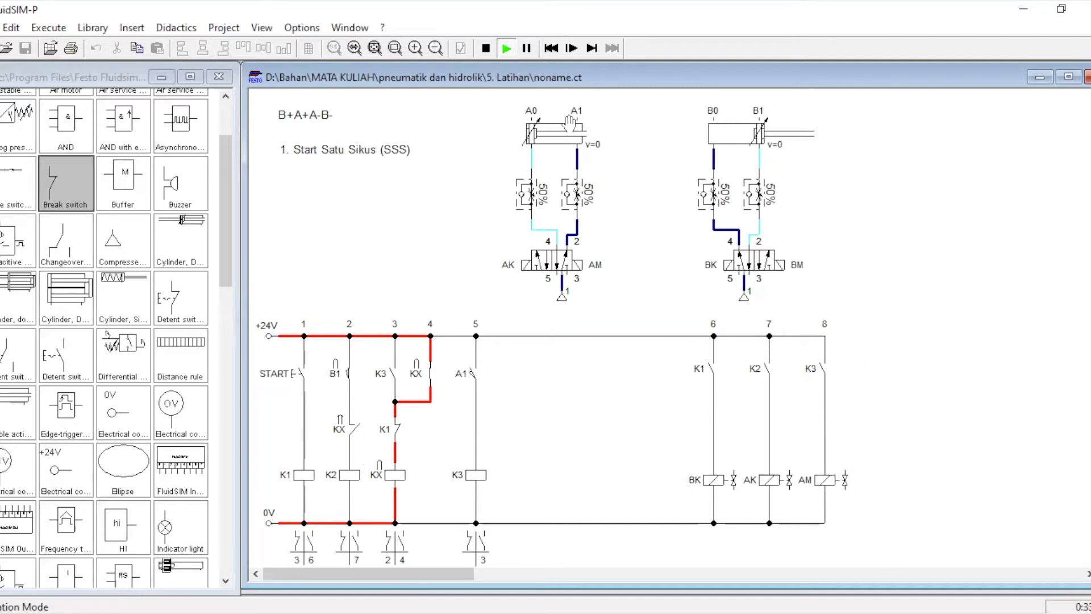
left_click(487, 50)
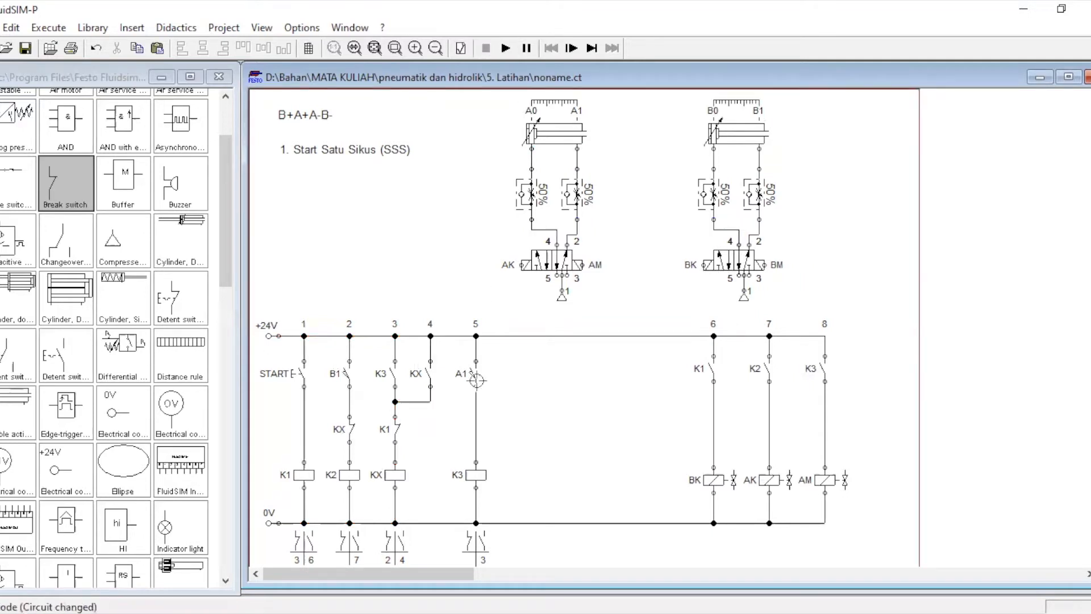
- Shift the whole A1–K3 branch along the rails slightly closer to the KX contact branch
left_click_drag(452, 310, 538, 554)
key("Left")
key("Left")
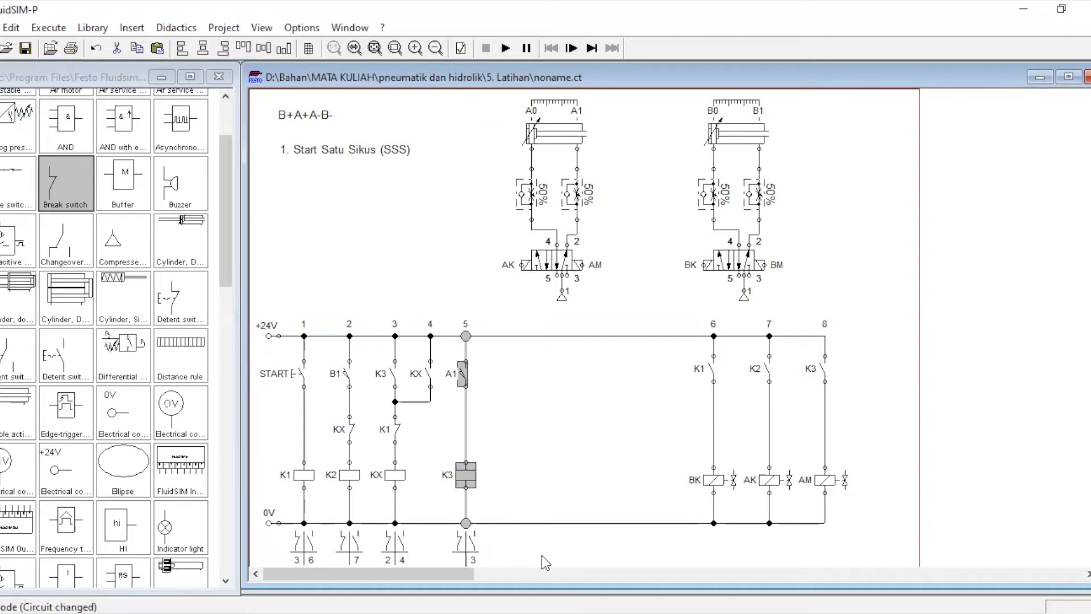
left_click(543, 432)
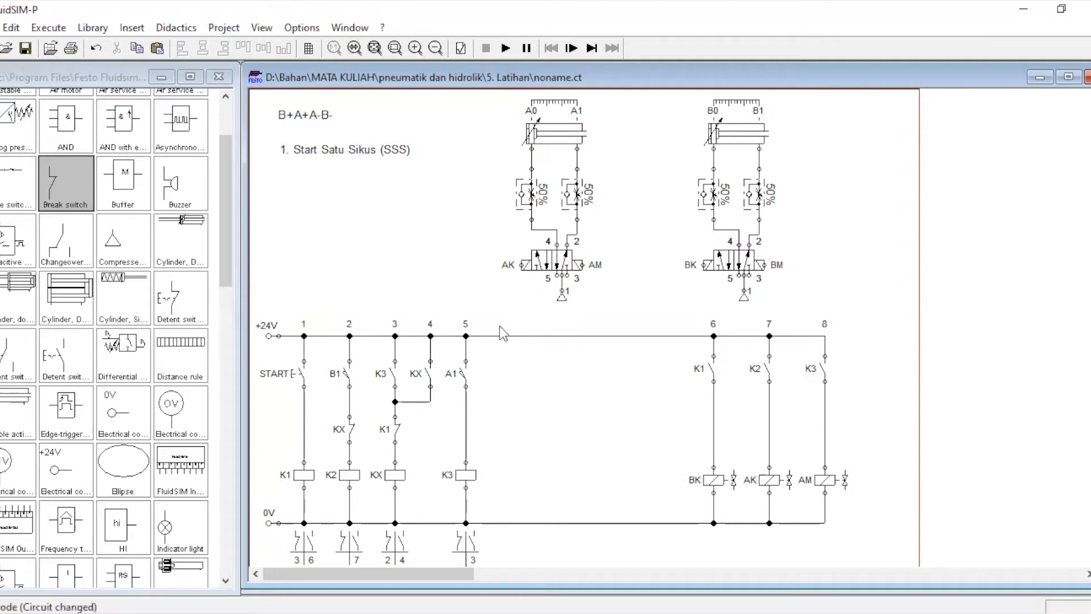
- Copy switch A1 with relay K3 into the free space beside their branch and wire the copy to both supply rails
left_click_drag(445, 350, 494, 503)
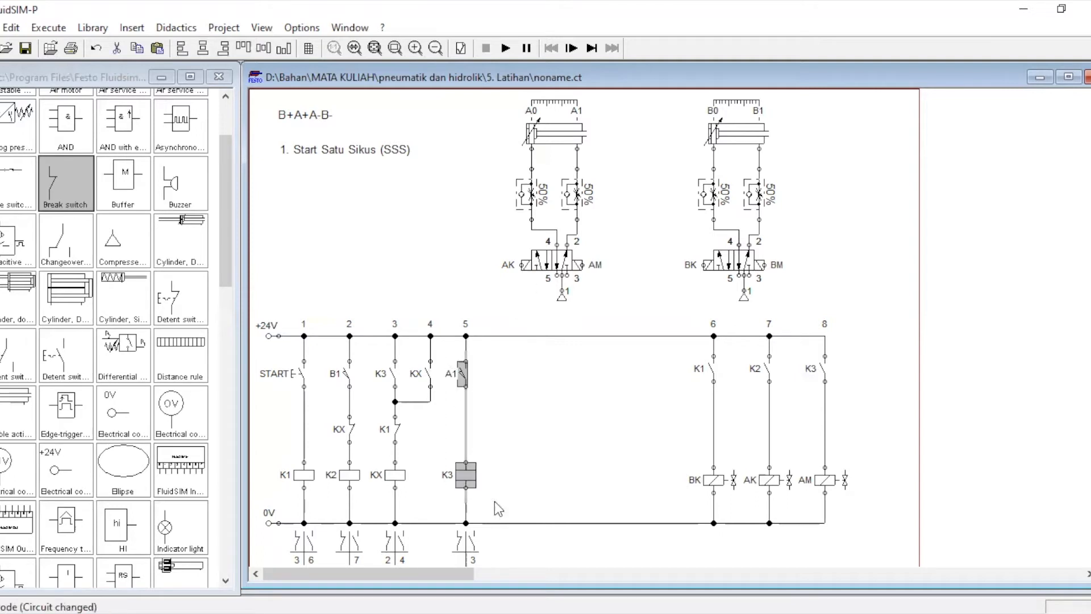
key("ctrl+c")
key("ctrl+v")
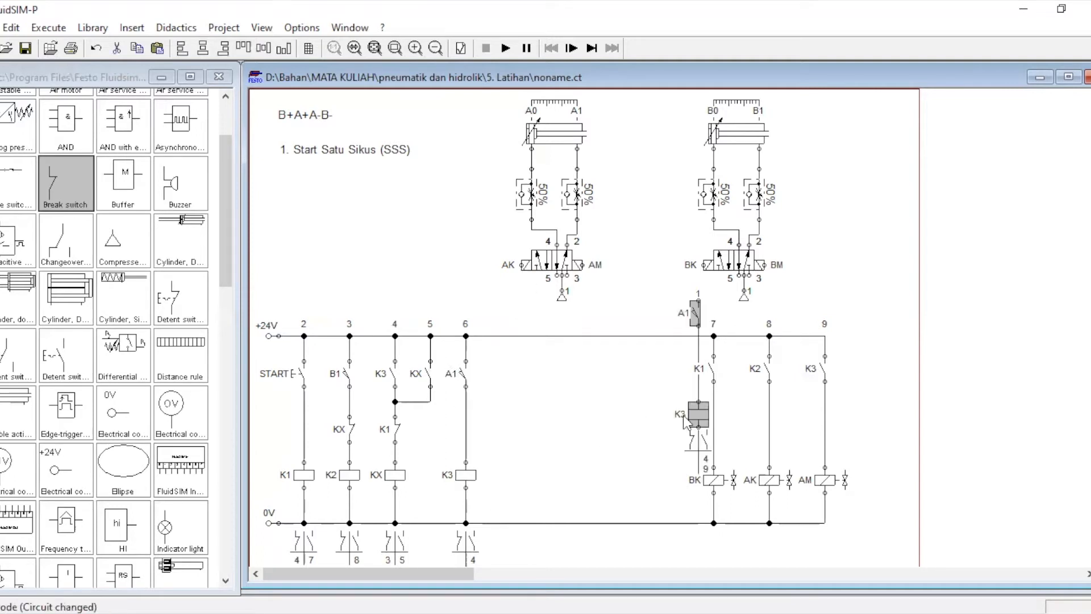
left_click_drag(692, 415, 502, 468)
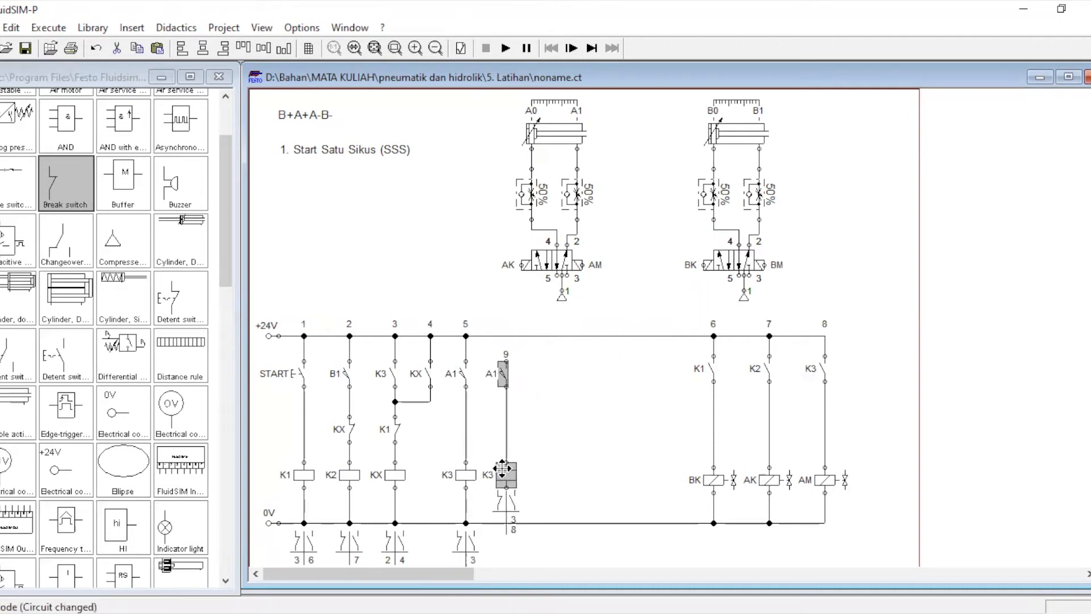
left_click(590, 453)
left_click(503, 369)
left_click_drag(507, 357, 506, 335)
left_click_drag(506, 488, 506, 523)
- Relabel the copied relay as K4 and the limit switch above it as A0
left_click(509, 478)
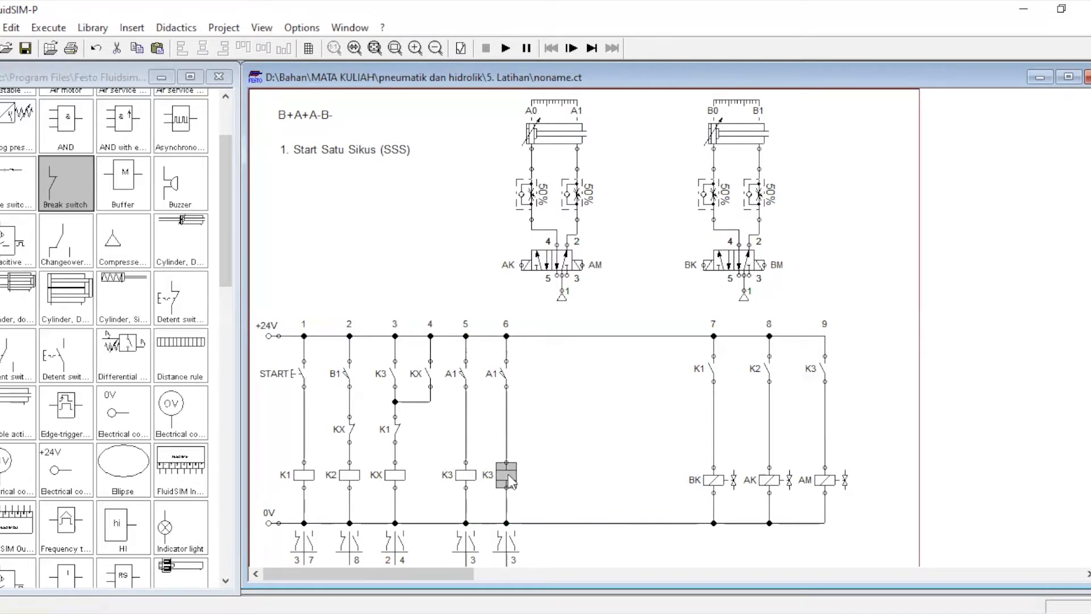
double_click(509, 479)
type("k4")
left_click(475, 341)
double_click(504, 375)
left_click(556, 348)
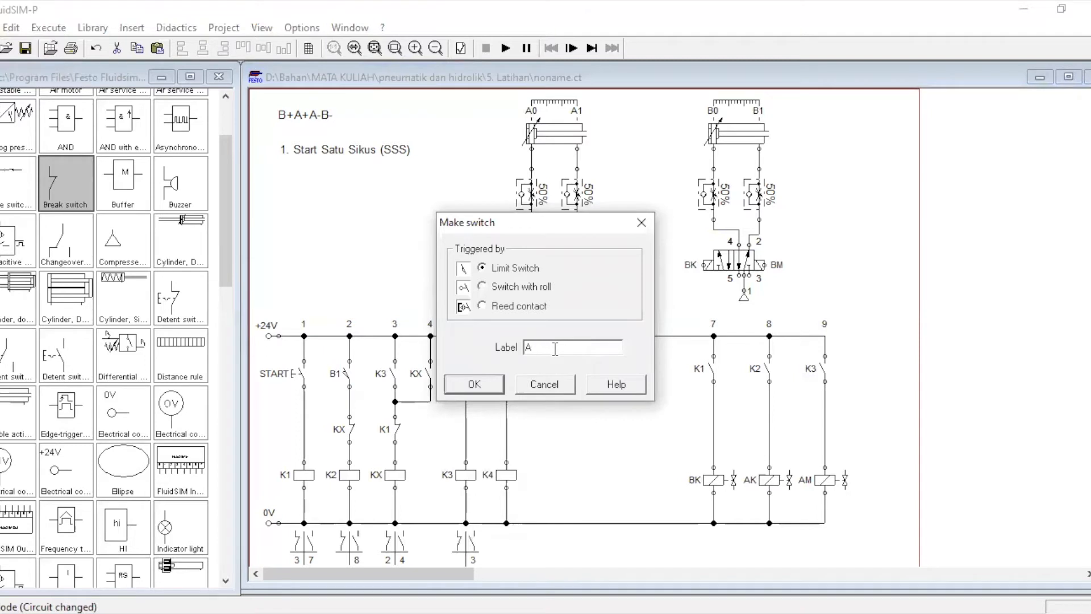
left_click(476, 384)
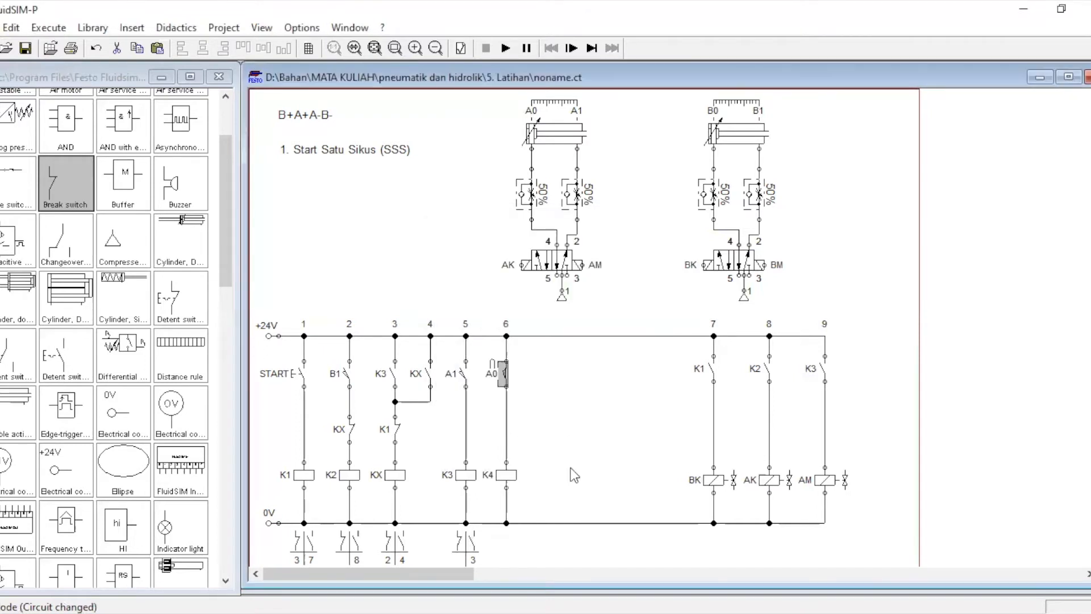
- Copy the K3 contact with solenoid AM beside their branch and wire the copy to both supply rails
left_click_drag(800, 347, 864, 491)
key("ctrl+c")
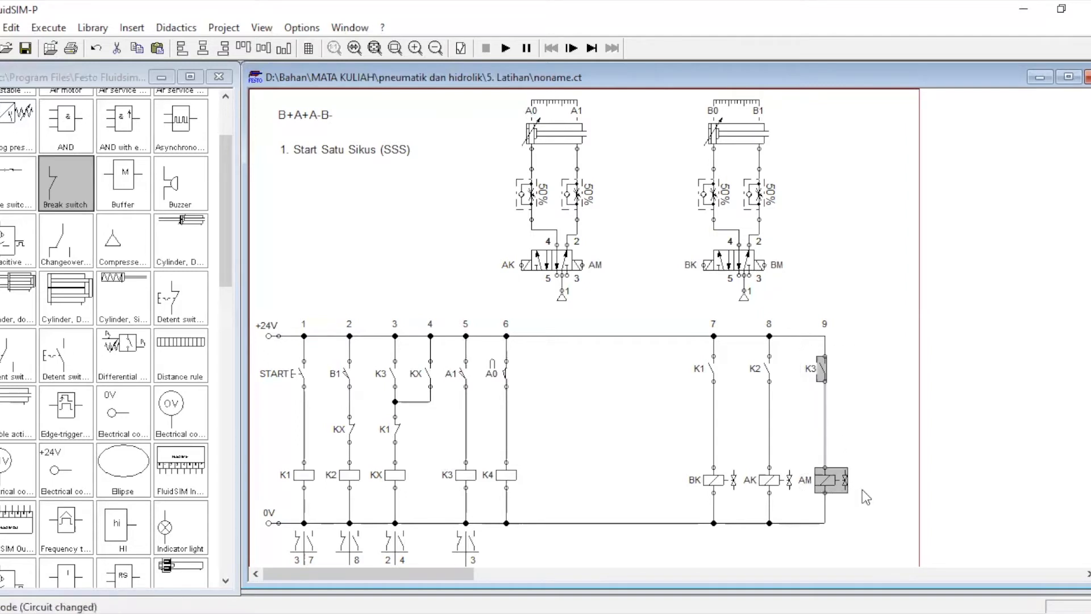
key("ctrl+v")
left_click_drag(702, 420, 885, 476)
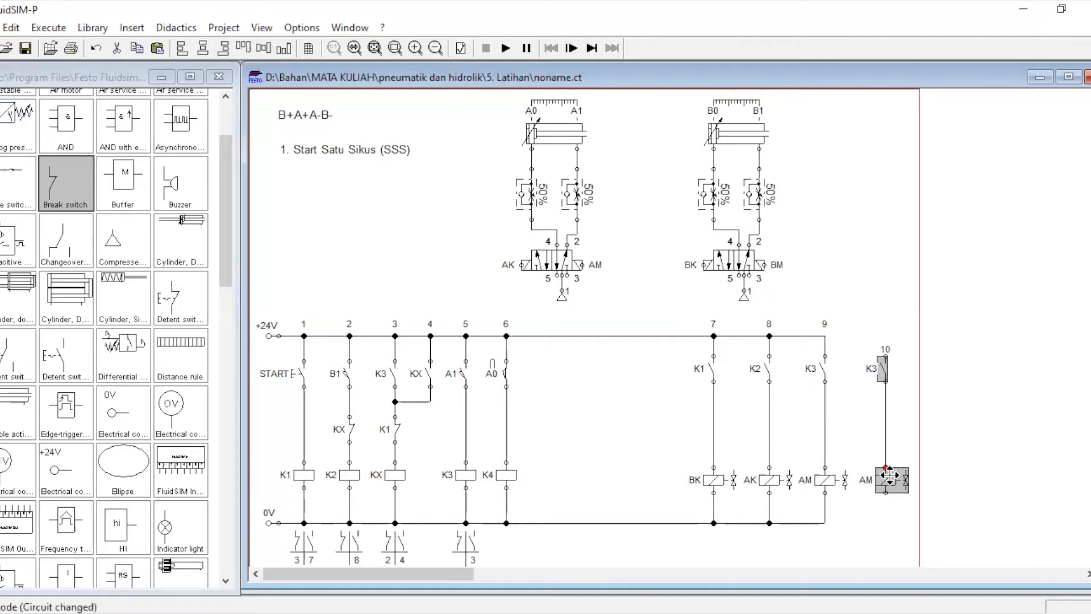
left_click_drag(881, 356, 826, 335)
left_click_drag(880, 493, 864, 546)
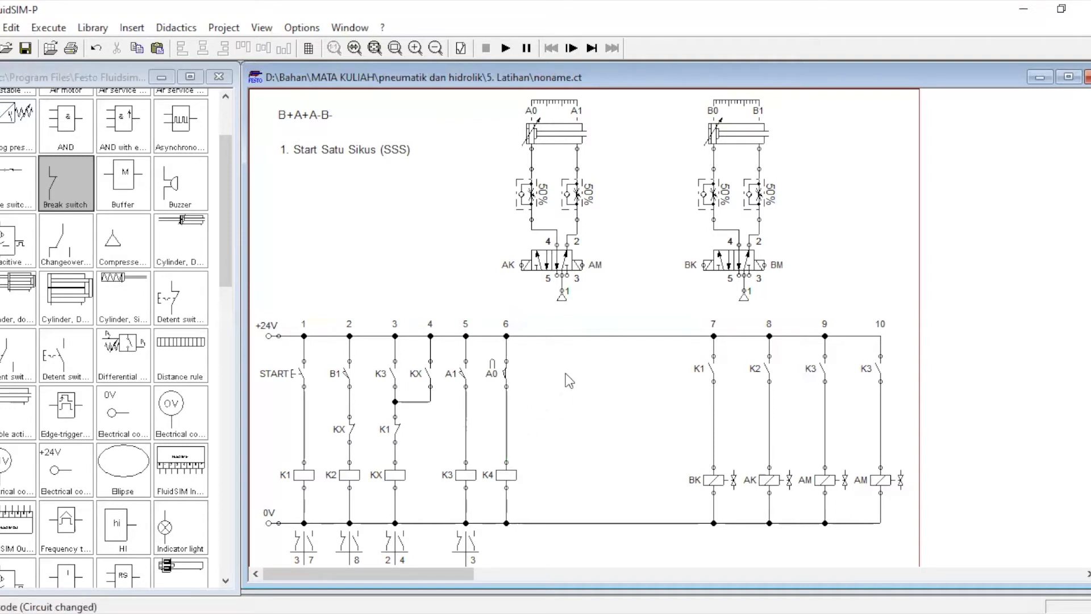
- Relabel the copied contact as K4 and the copied solenoid below it as BM
left_click(880, 374)
double_click(880, 372)
type("k4")
left_click(498, 389)
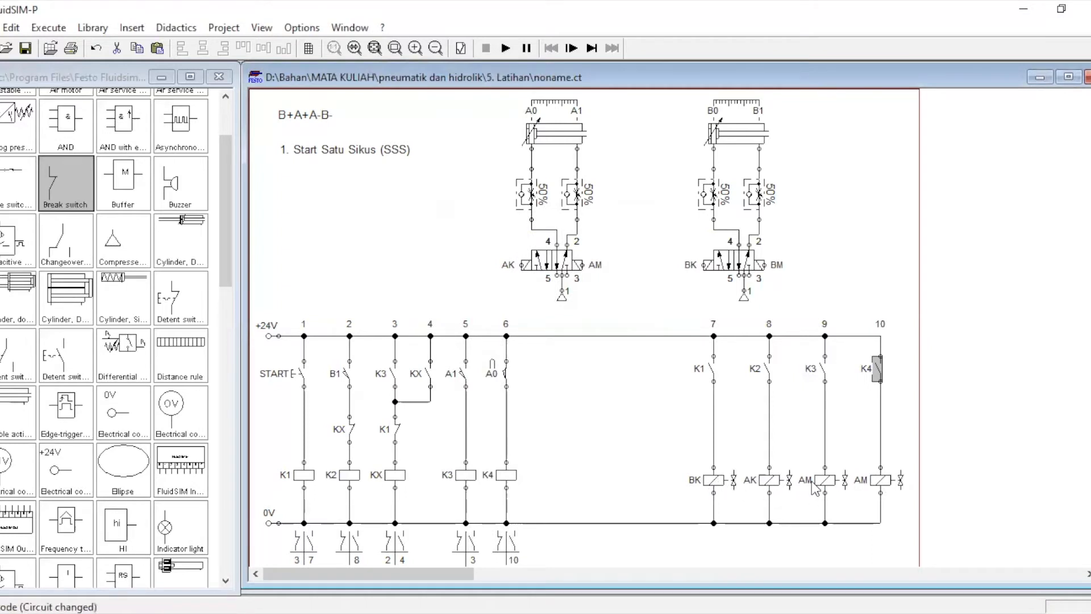
double_click(881, 480)
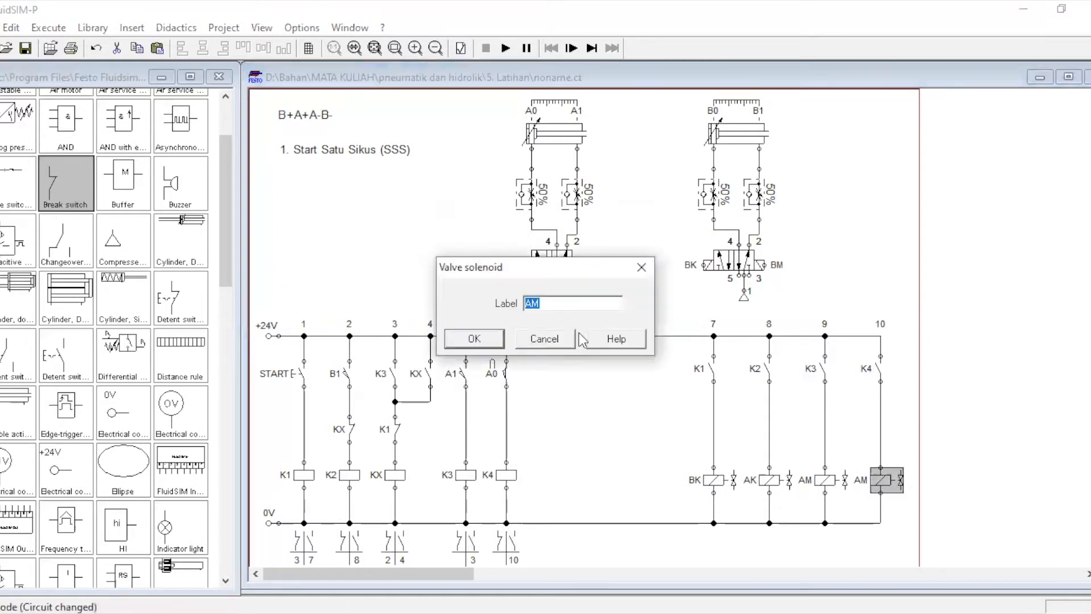
type("bm")
left_click(487, 347)
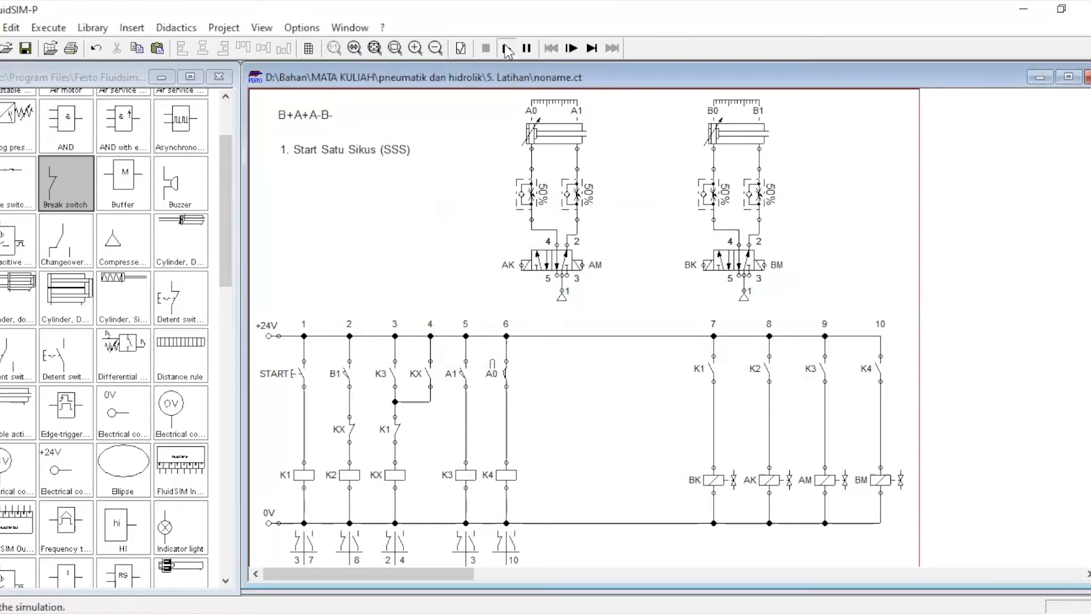
- Run the simulation despite the open connections to check the new K4 and BM branches, and stop it
left_click(506, 49)
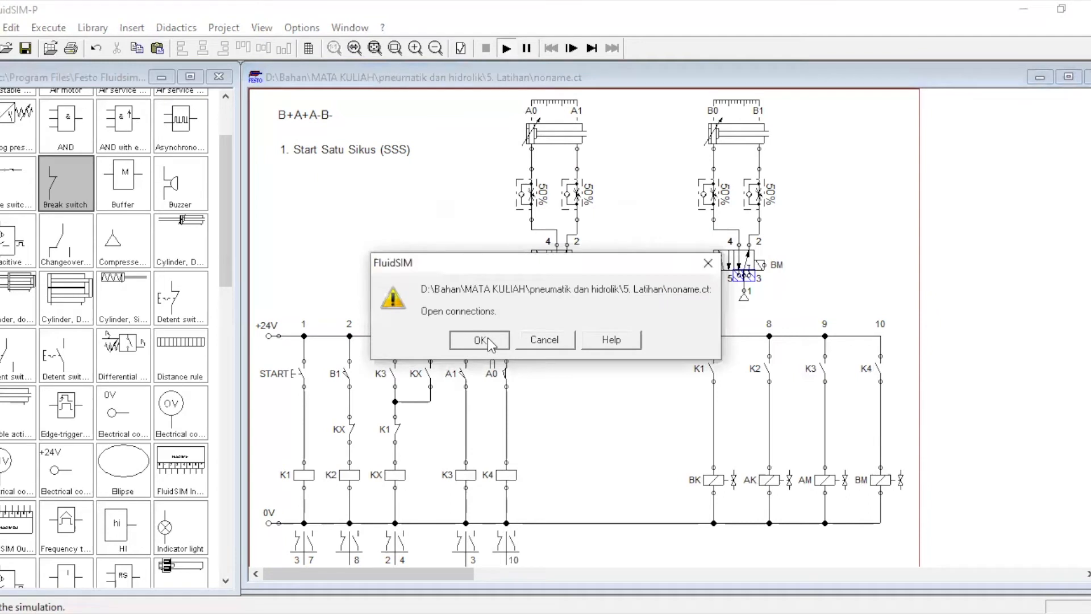
left_click(480, 340)
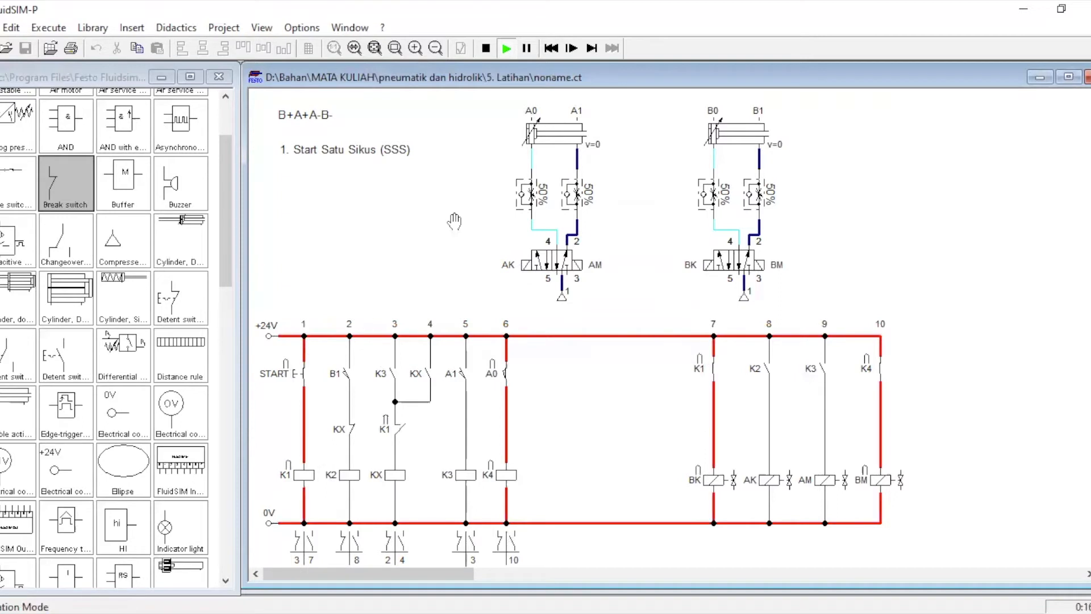
left_click(486, 47)
- Replace the wire between A0 and relay K4 with a copy of the K1 make contact, connected in series
left_click(506, 428)
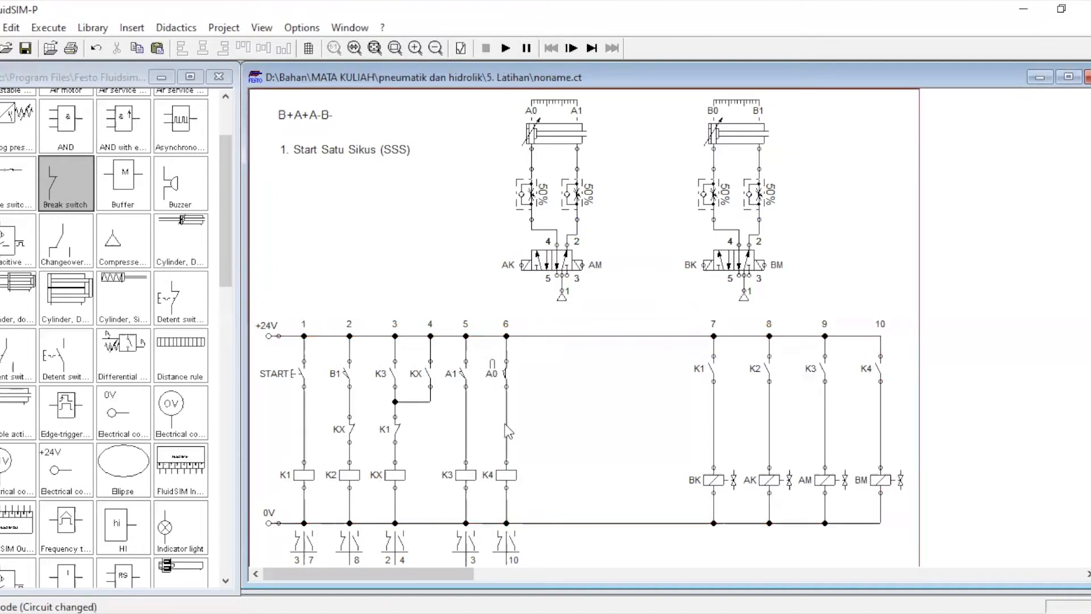
key("Delete")
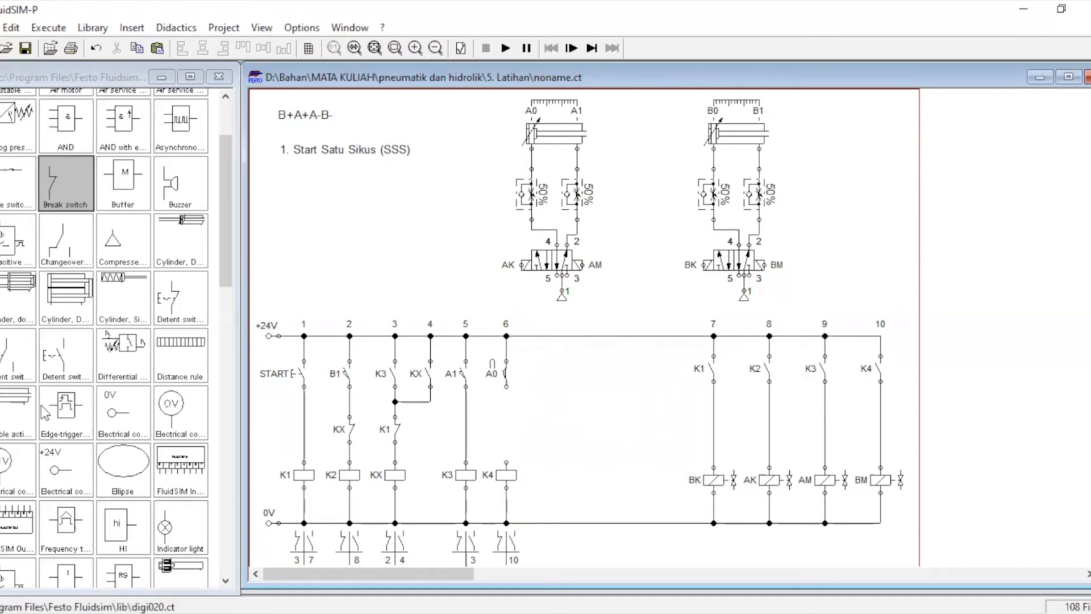
scroll(110, 536, "down", 1)
left_click(711, 370)
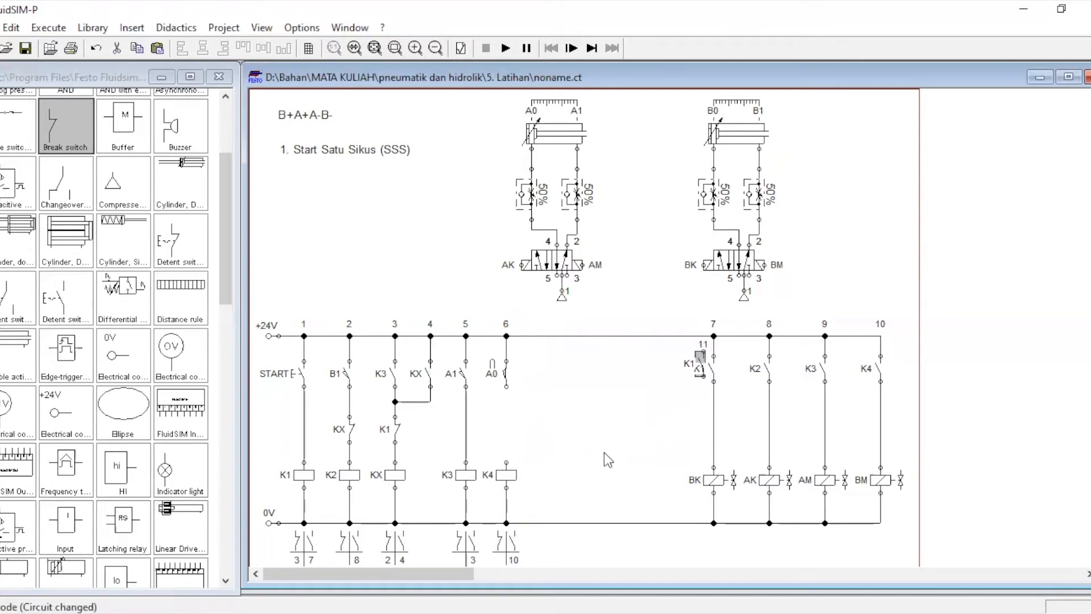
left_click_drag(711, 368, 497, 427)
left_click(526, 421)
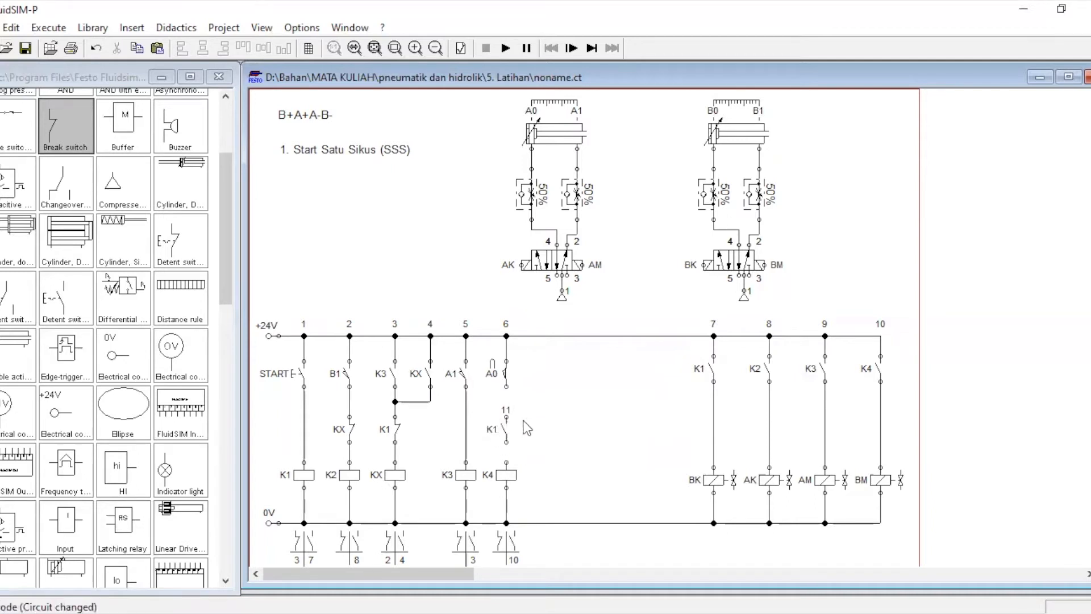
left_click_drag(506, 415, 502, 385)
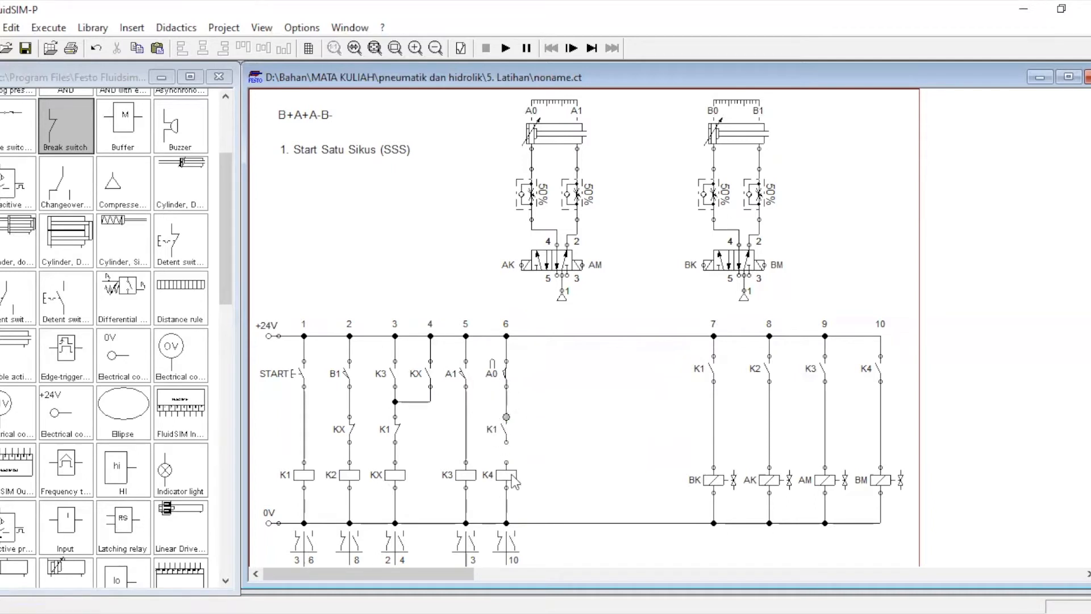
left_click_drag(506, 442, 507, 464)
- Relabel the make contact between A0 and relay K4 as KX
double_click(503, 427)
type("kx")
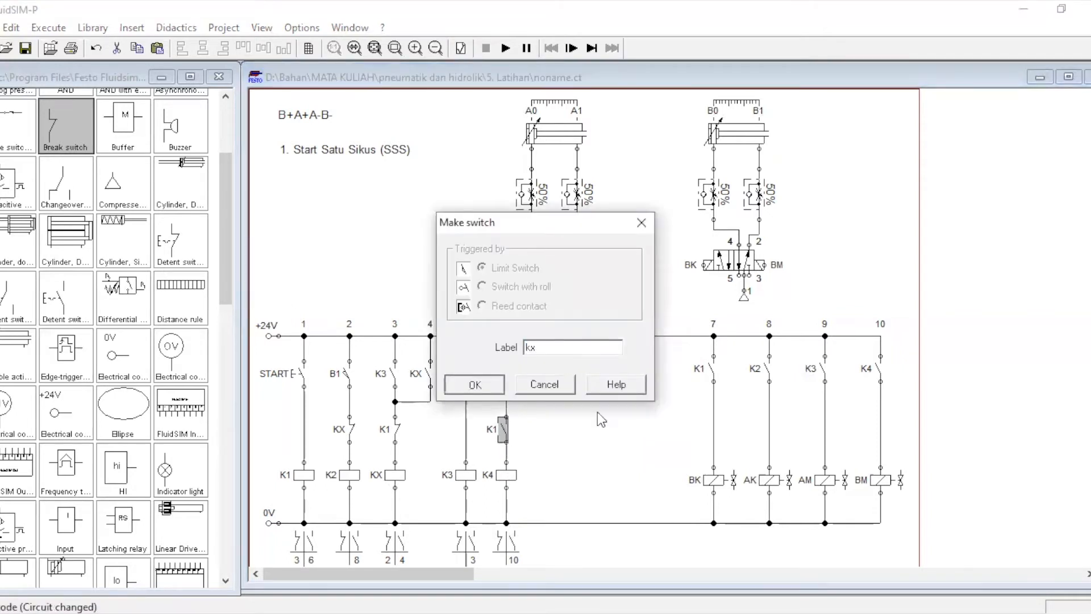
left_click(471, 385)
- Run the simulation despite the open connections to test the sequence with the KX contact above K4, and stop it
left_click(506, 49)
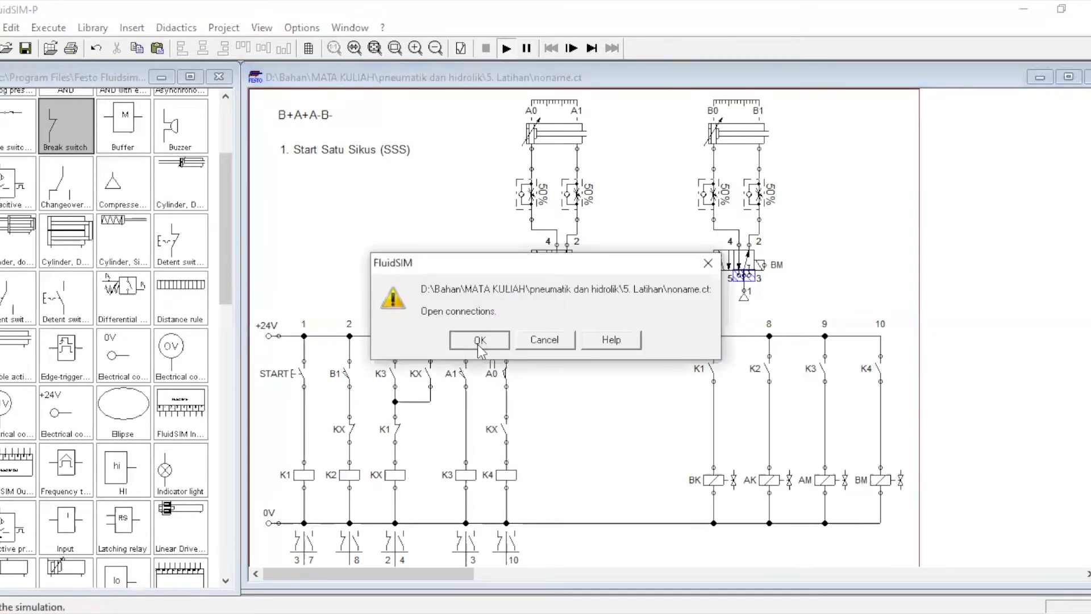
left_click(481, 341)
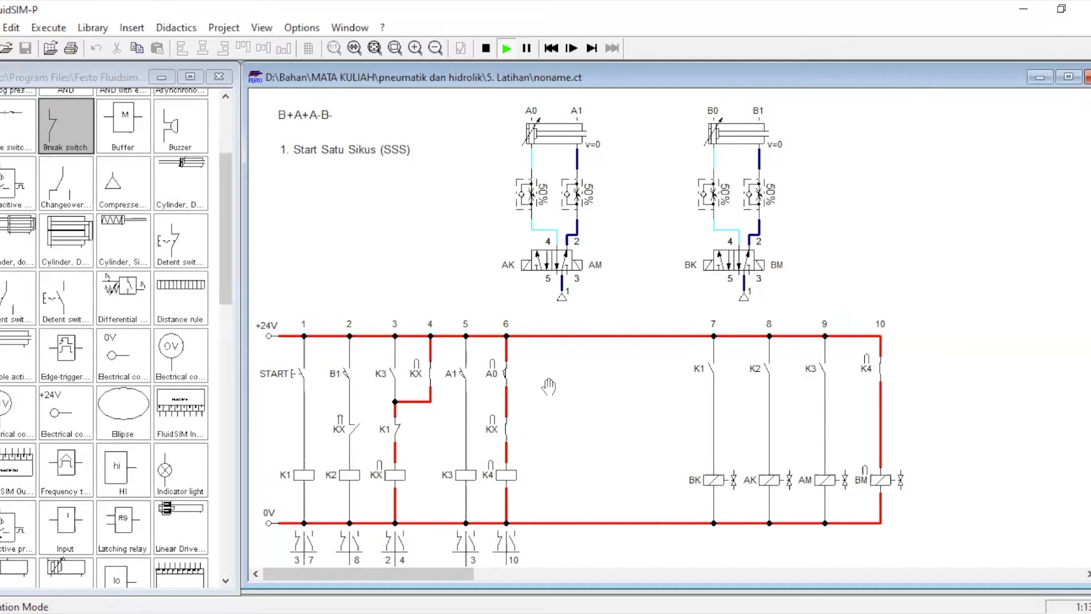
left_click(487, 49)
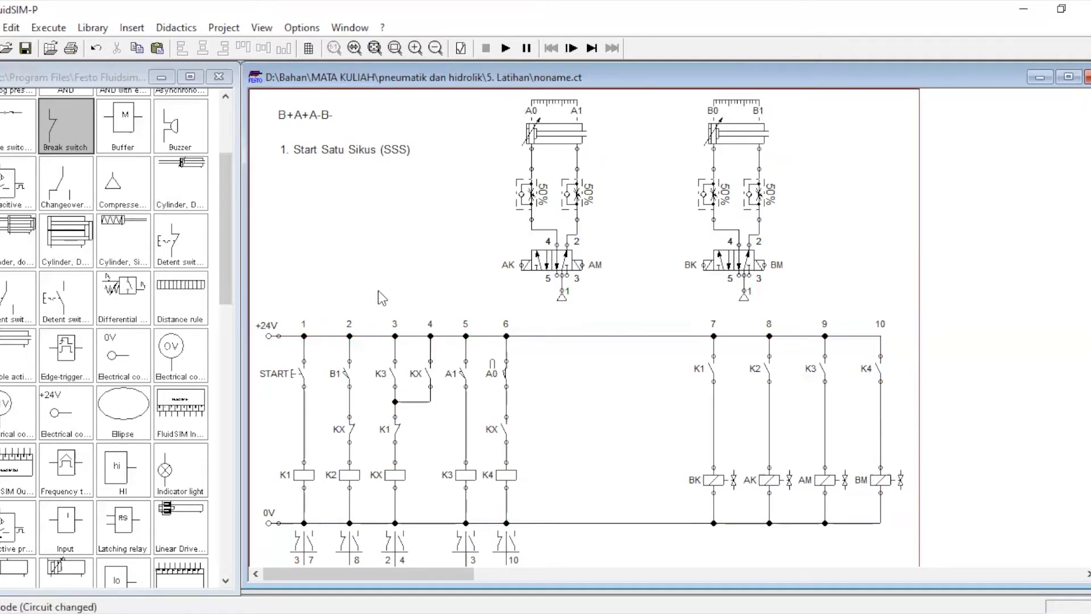
- Duplicate the text "1. Start Satu Sikus (SSS)" and place the copy directly below the original
left_click(386, 154)
key("ctrl+c")
key("ctrl+v")
left_click_drag(683, 371, 324, 169)
- Change the duplicated text to "1. Start Banyak Sikus (SBS)"
double_click(323, 169)
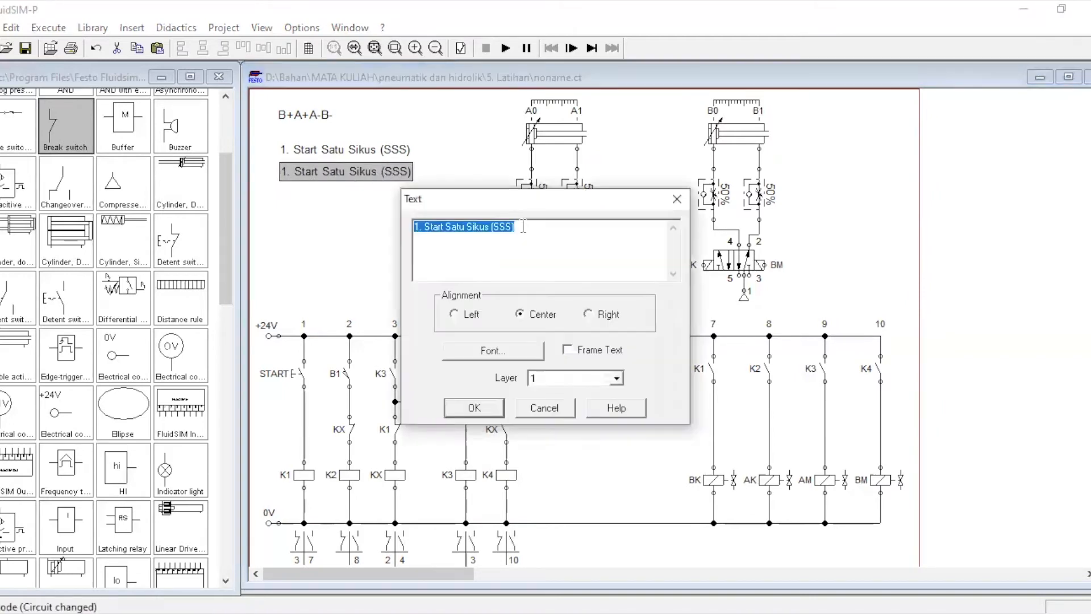
left_click(445, 226)
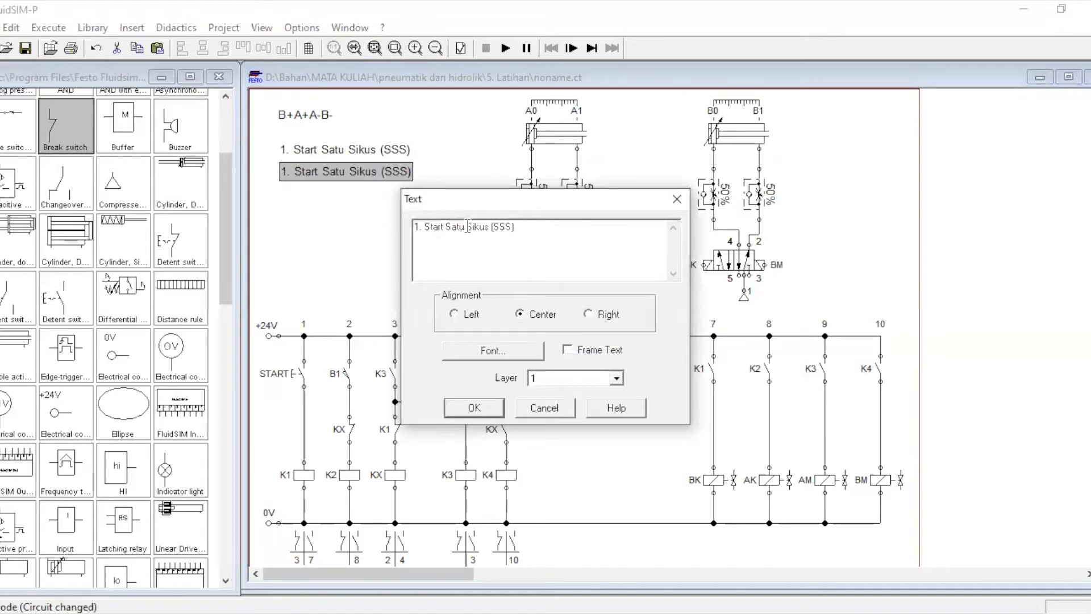
left_click_drag(465, 226, 449, 226)
type("Banyak")
left_click(513, 228)
key("Delete")
type("B")
left_click(474, 408)
left_click(456, 250)
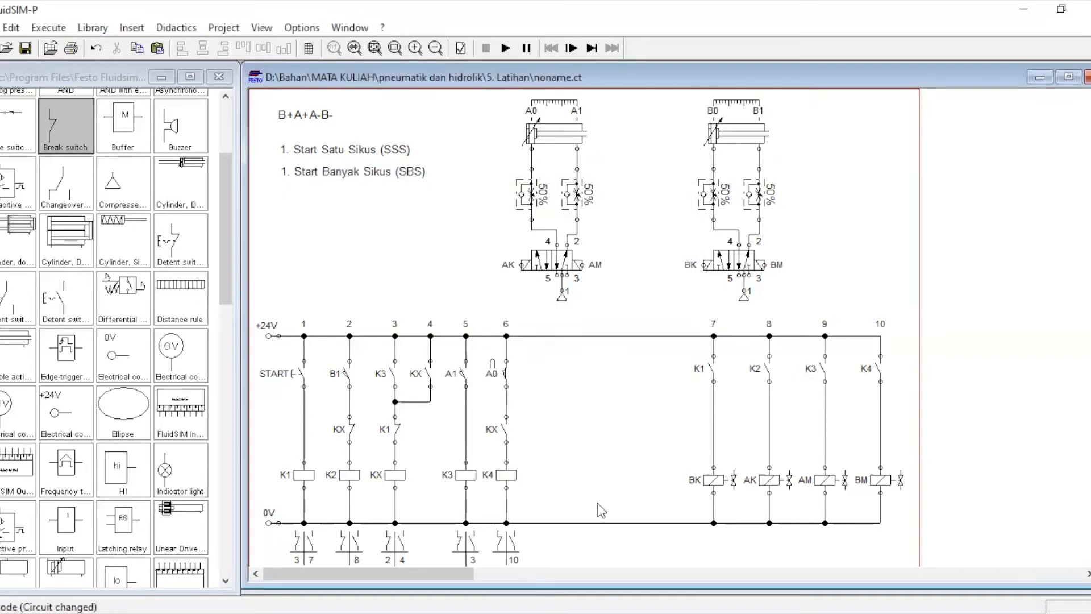
- Shift the four solenoid branches BK, AK, AM and BM along the rails, farther from the relay branches
left_click_drag(677, 312, 915, 548)
key("Right")
key("Right")
key("Right")
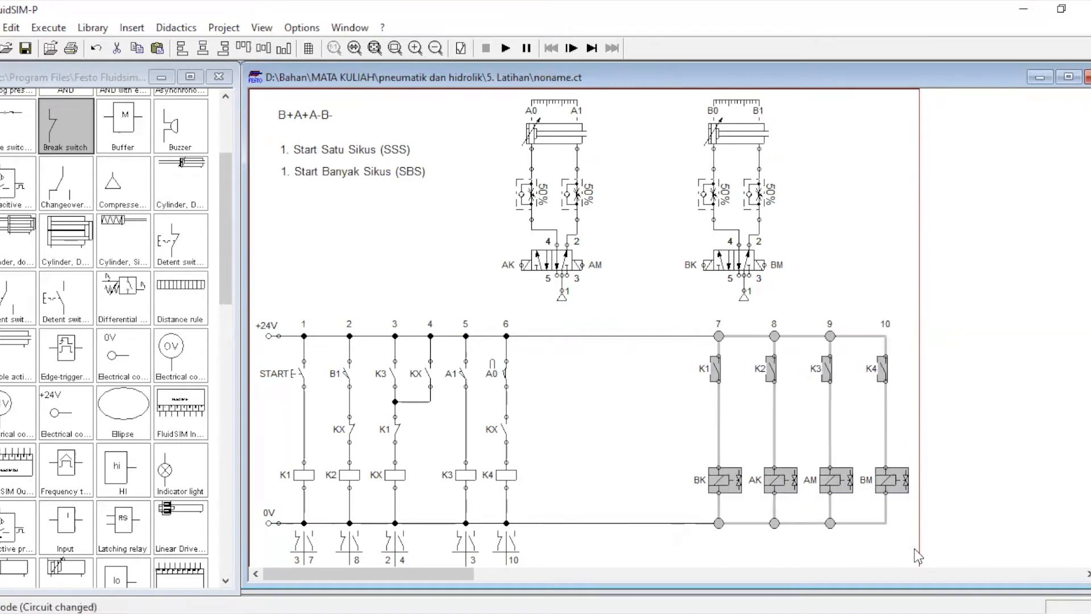
key("Right")
key("Right")
key("Right")
key("Right")
key("Right")
key("Right")
key("Right")
key("Right")
key("Right")
key("Right")
key("Right")
key("Right")
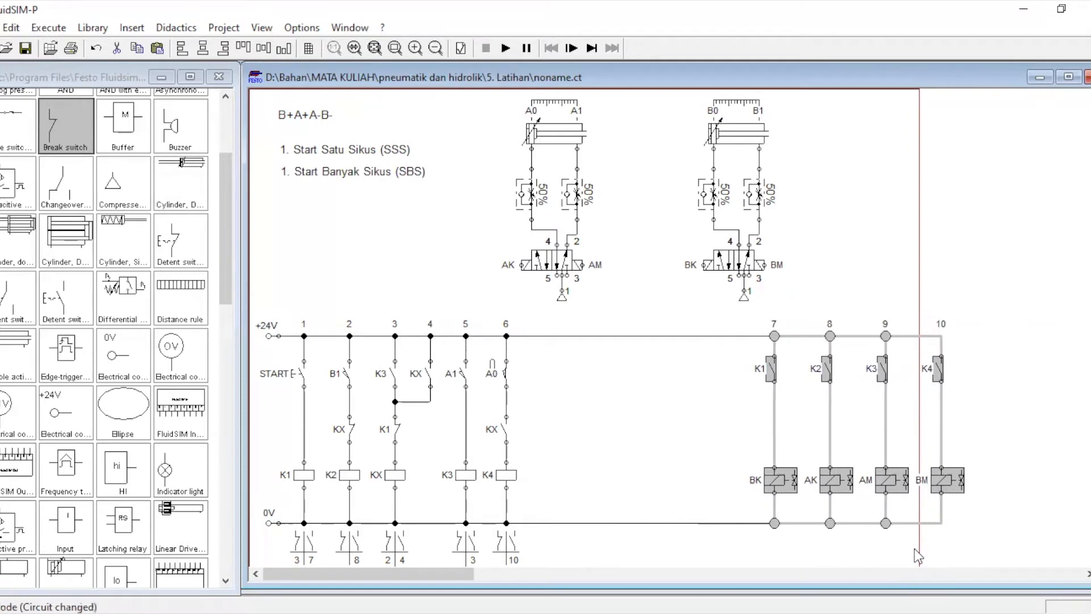
key("Right")
key("Right")
key("Right")
key("Right")
key("Right")
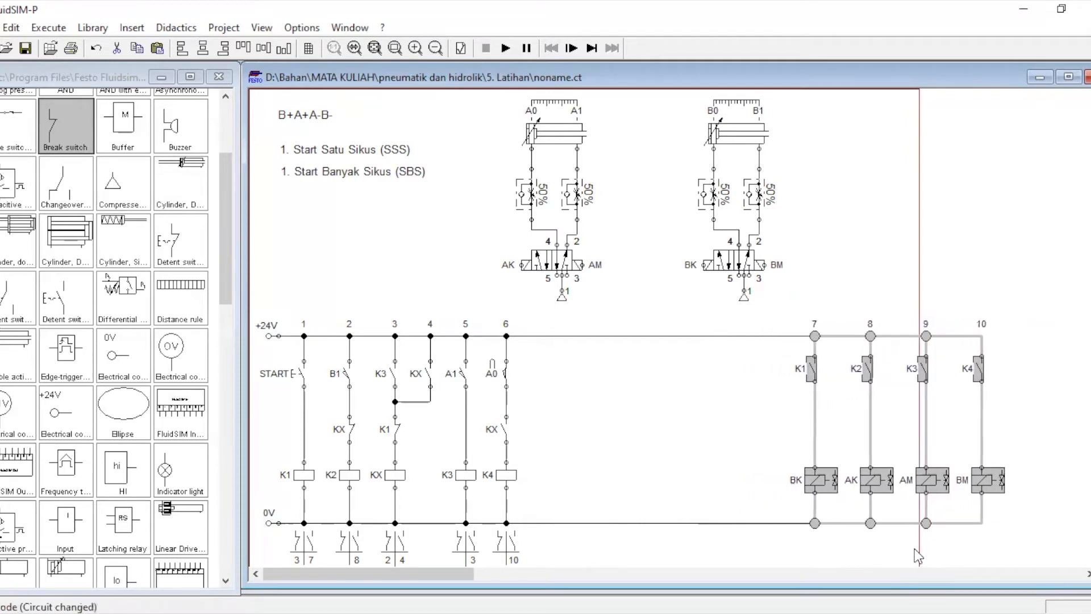
key("Left")
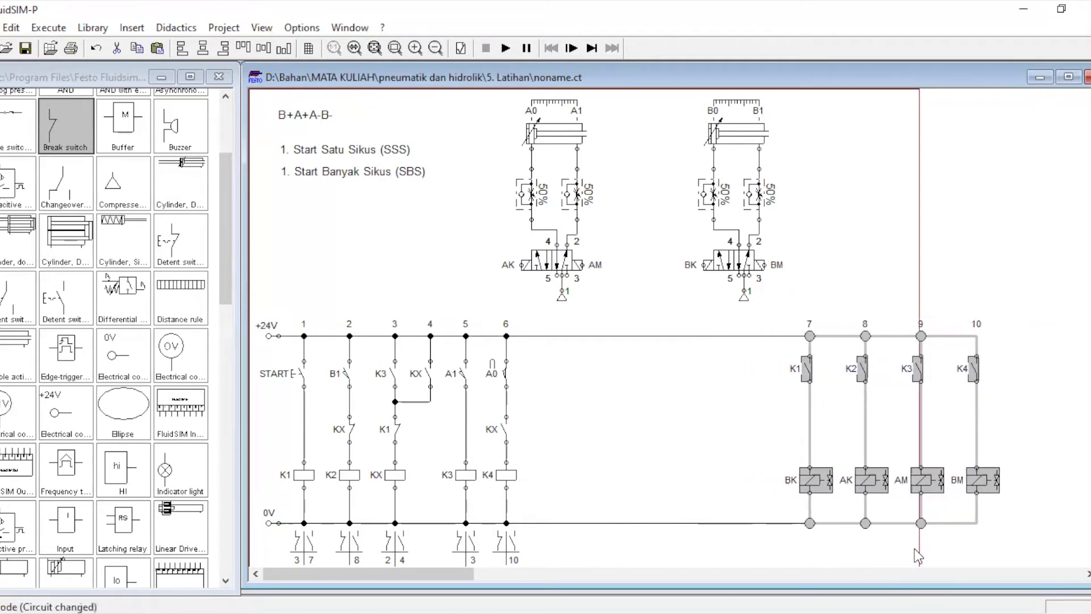
left_click(1034, 364)
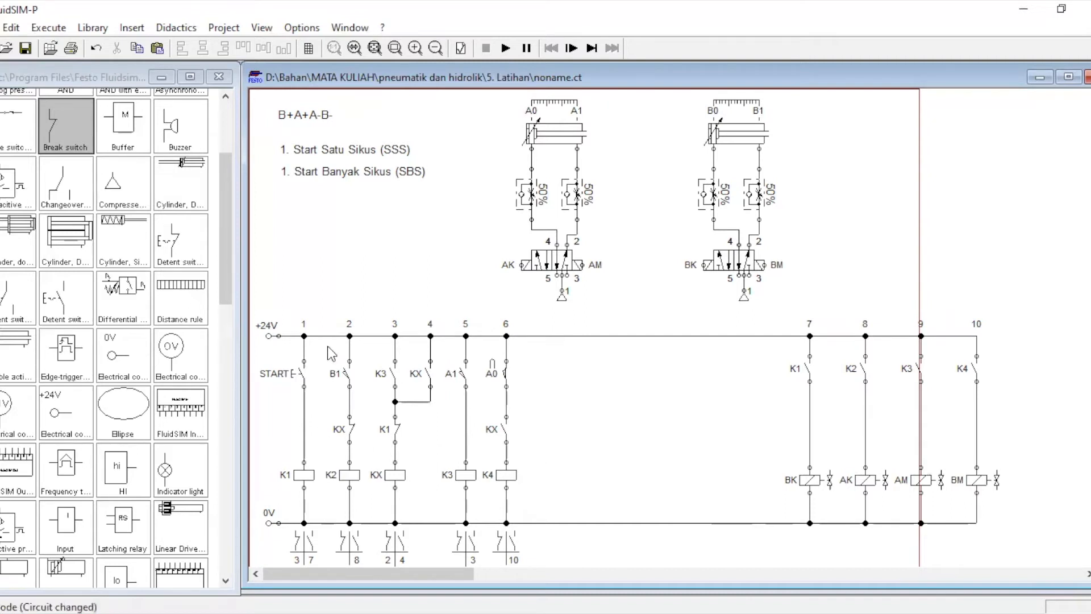
- Shift the K2, KX, K3 and K4 relay branches together along the rails to free space beside the START–K1 branch
left_click_drag(337, 318, 554, 560)
key("Right")
key("Right")
key("Right")
key("Right")
key("Right")
key("Right")
key("Right")
key("Right")
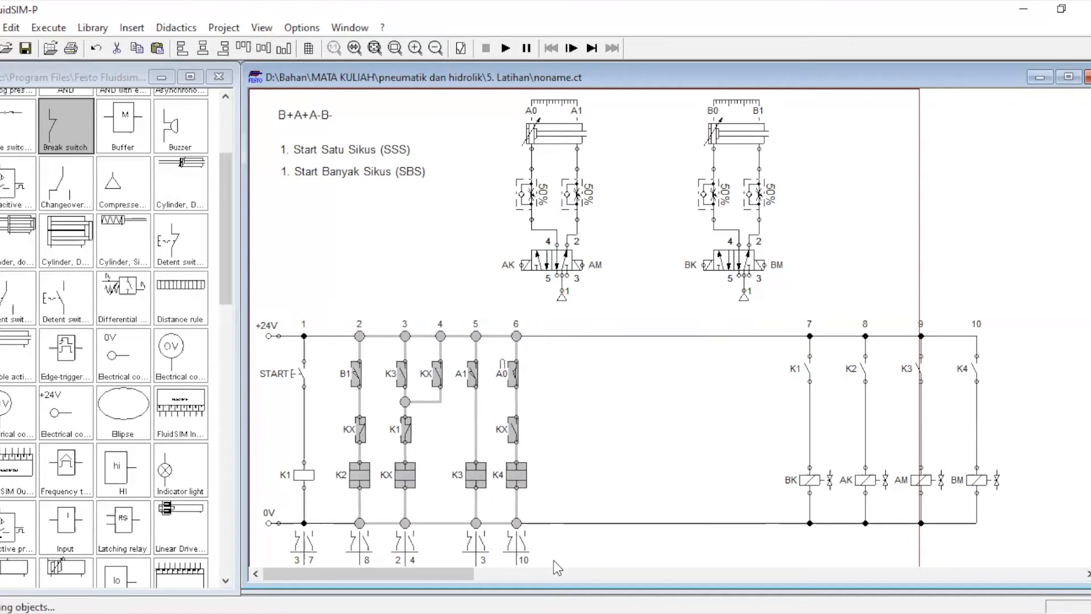
key("Right")
key("Right")
key("Right")
key("Right")
key("Right")
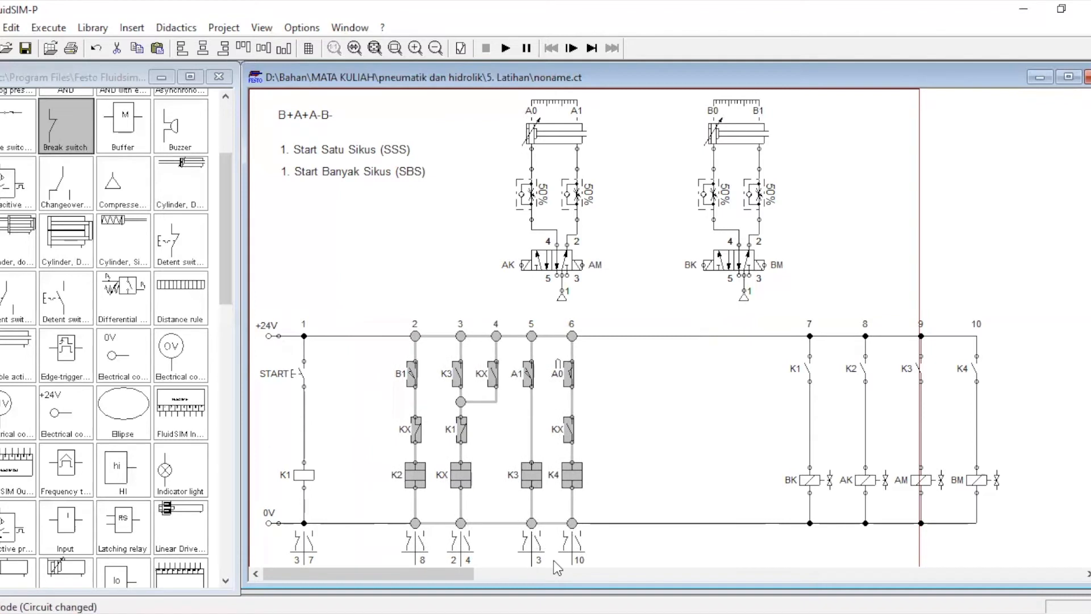
key("Right")
key("Right")
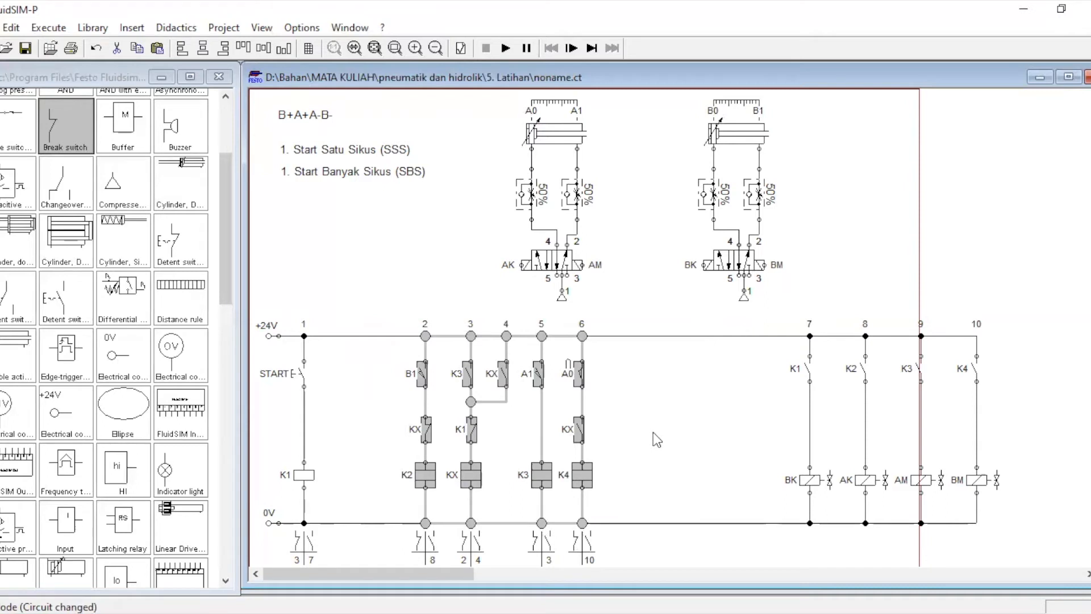
left_click(653, 432)
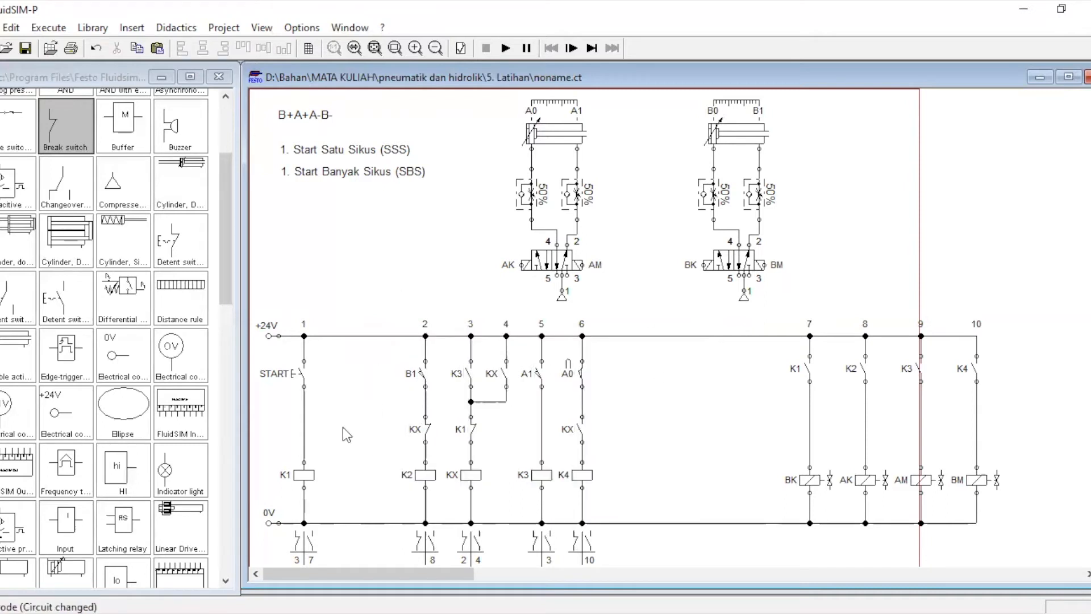
- Copy the START switch with relay K1 into the free space beside their branch and wire the copy to both supply rails
left_click_drag(263, 345, 345, 503)
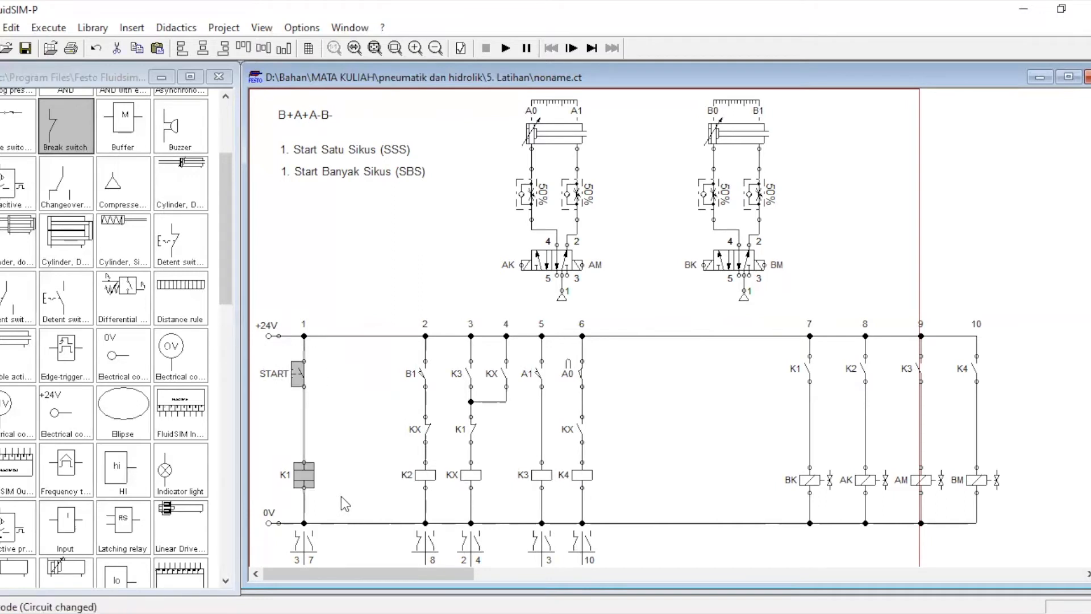
key("ctrl+c")
key("ctrl+v")
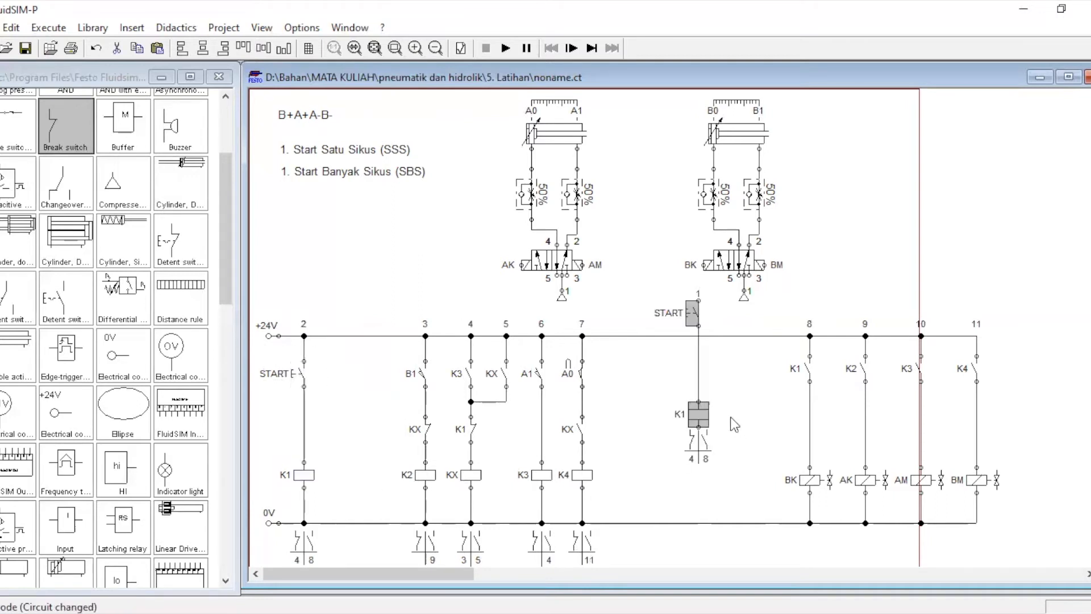
left_click_drag(578, 429, 351, 475)
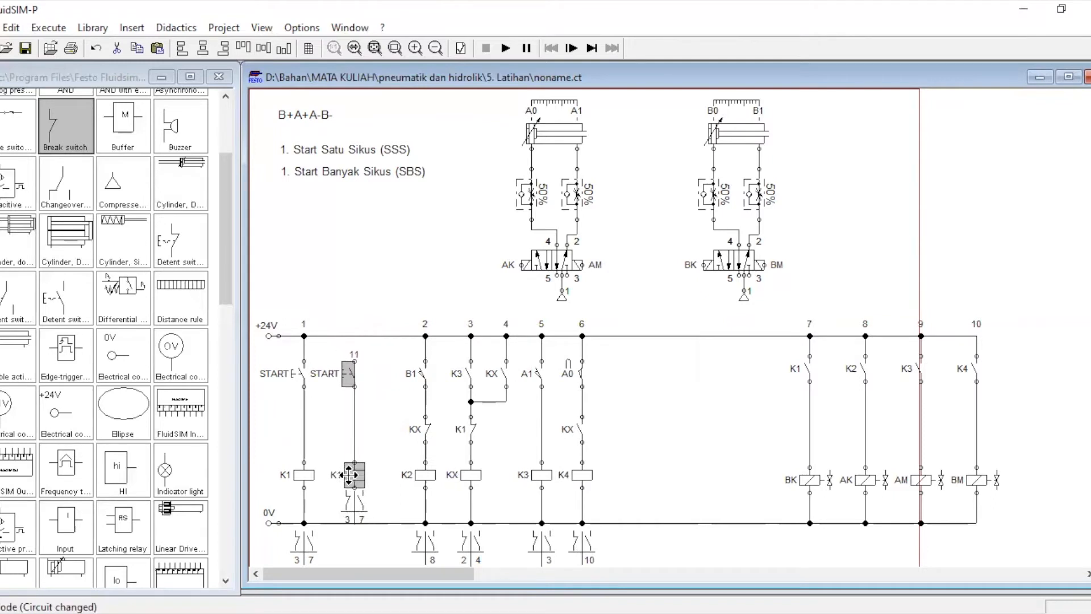
left_click(386, 440)
left_click_drag(353, 360, 354, 336)
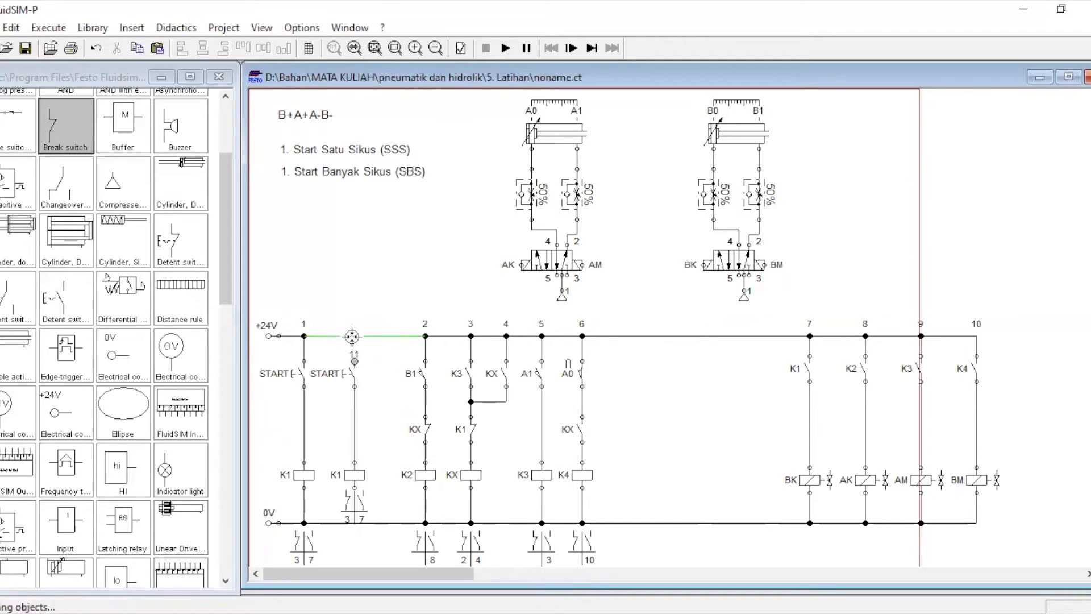
left_click_drag(355, 484, 355, 522)
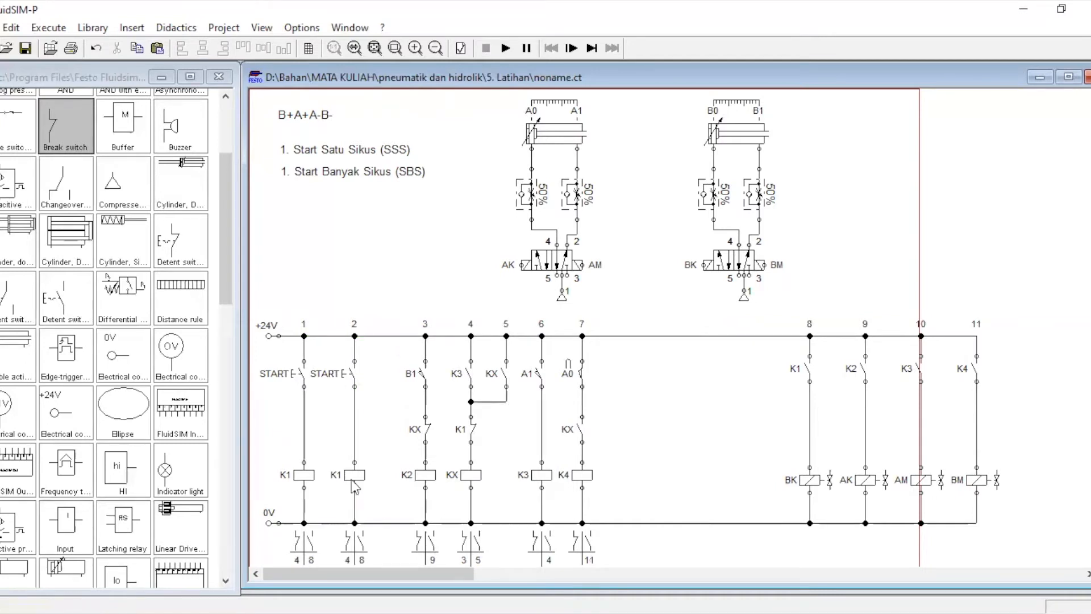
- Relabel the copied relay coil in the second START branch as KY
left_click(352, 480)
double_click(354, 478)
type("k")
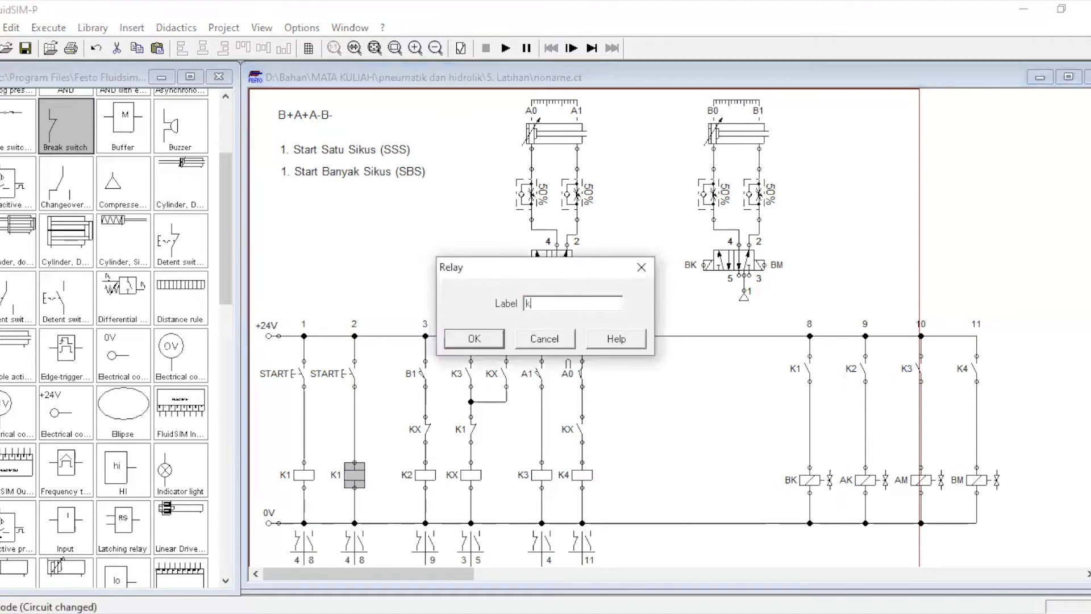
type("y")
left_click(487, 341)
left_click(379, 446)
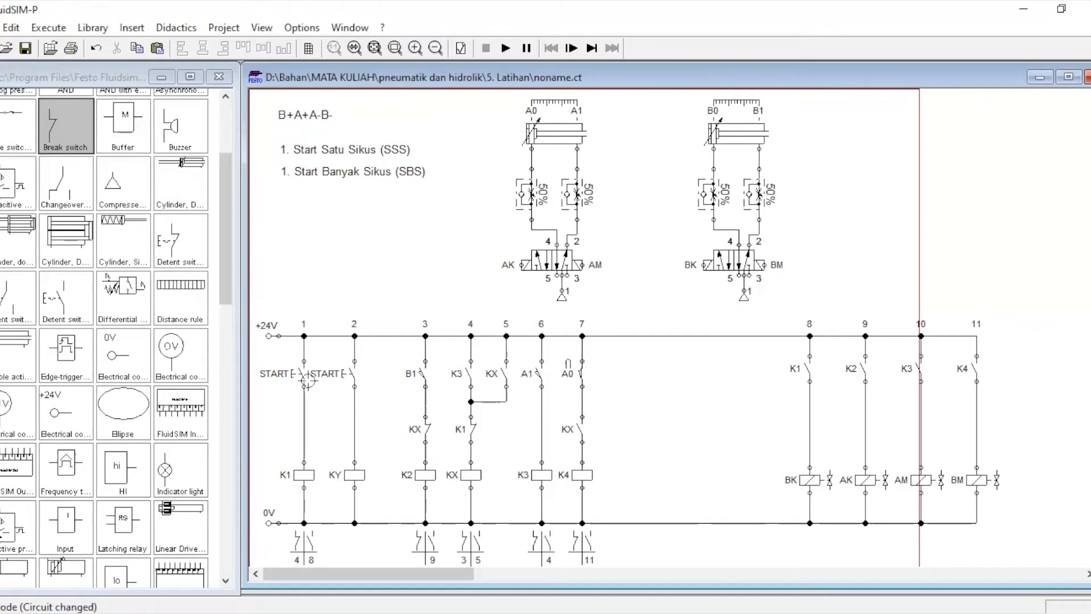
- Relabel the START pushbutton above relay K1 as SSS and the one above relay KY as SBS
left_click(304, 382)
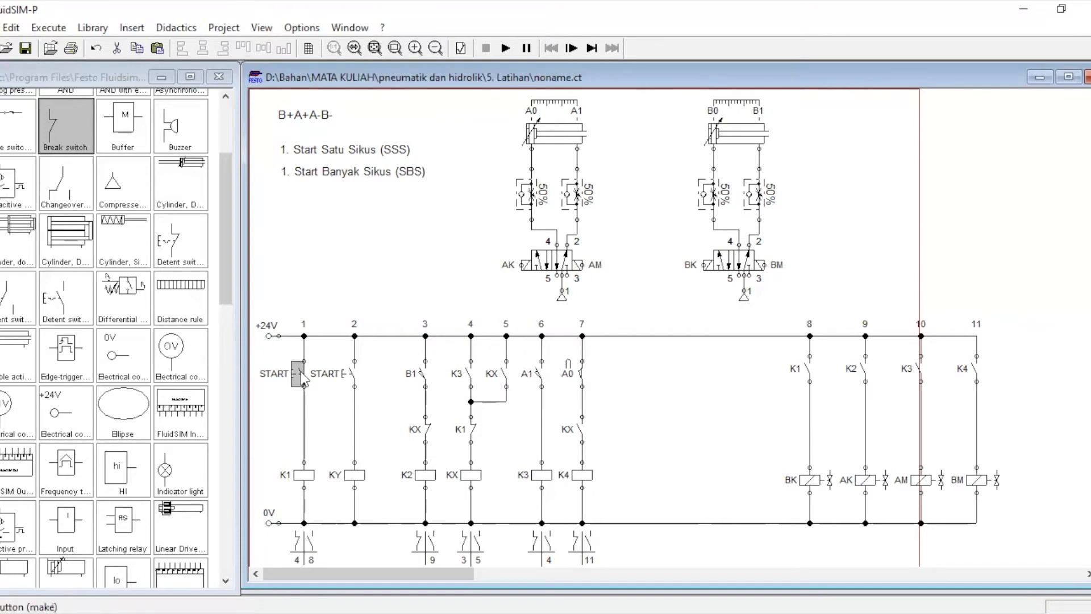
double_click(304, 381)
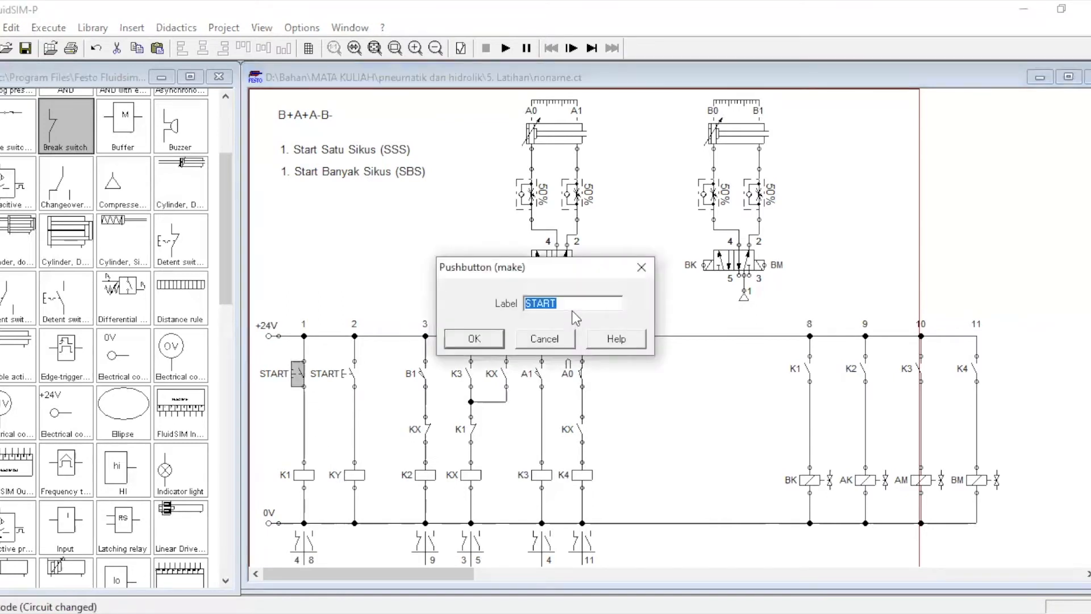
type("SSS")
left_click(494, 337)
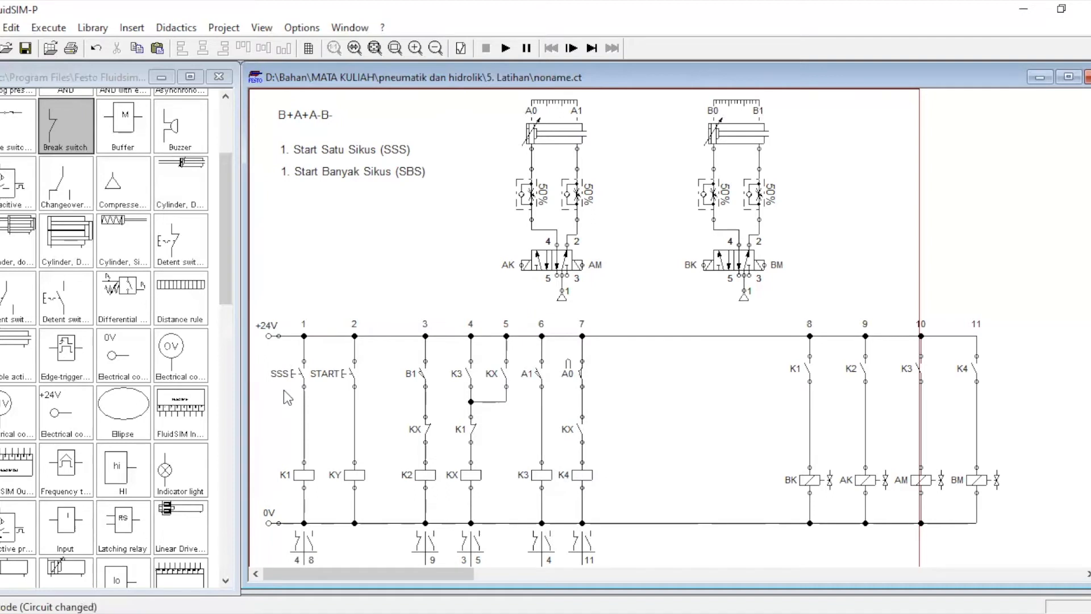
double_click(349, 376)
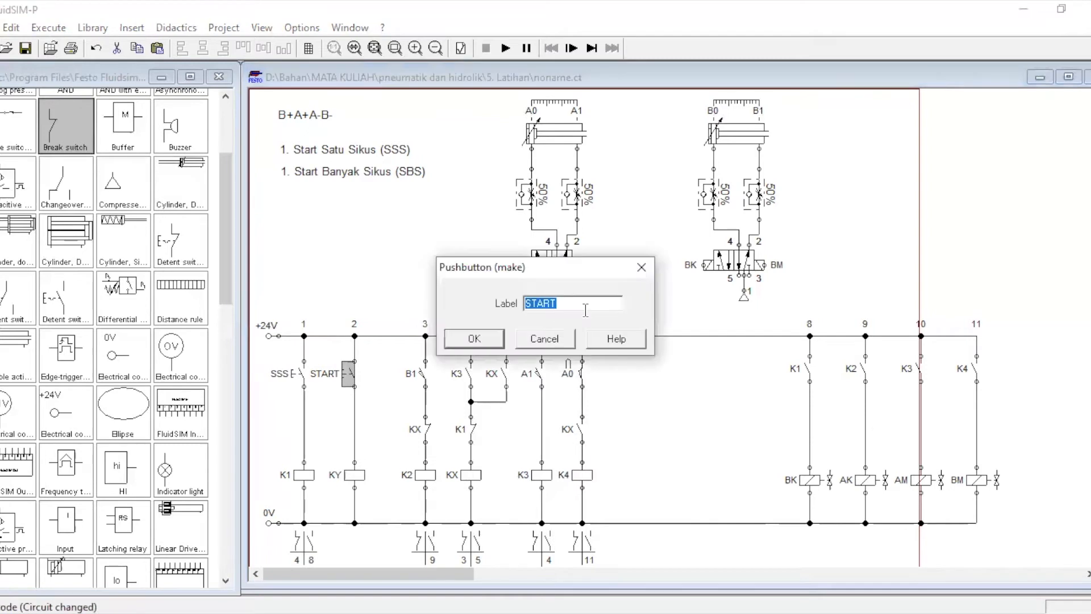
type("SBS")
left_click(477, 340)
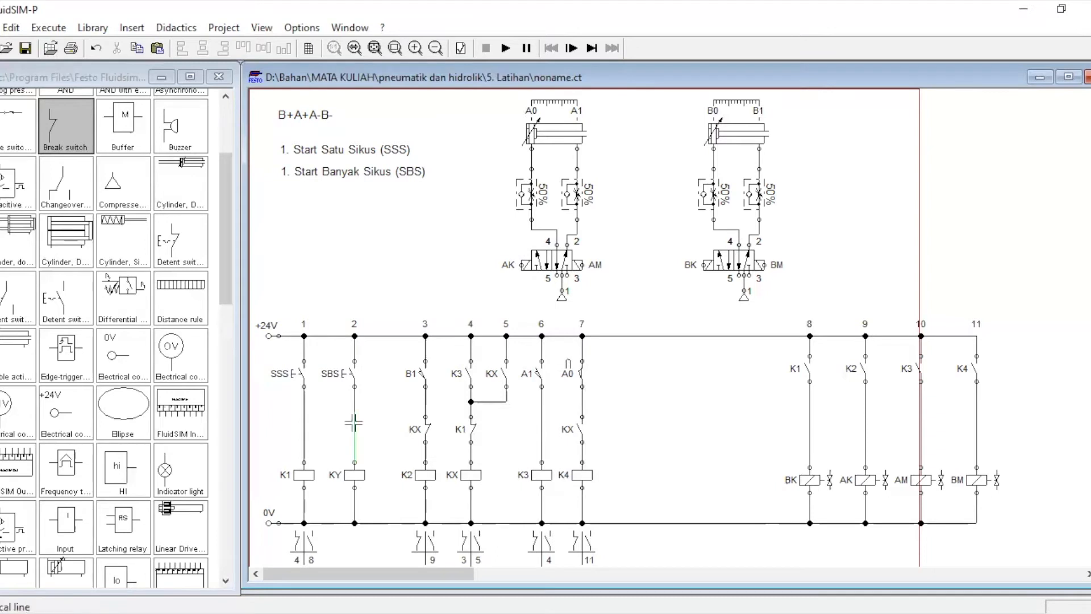
- Delete the wire between the SBS pushbutton and relay KY and draw it again
left_click(353, 423)
key("Delete")
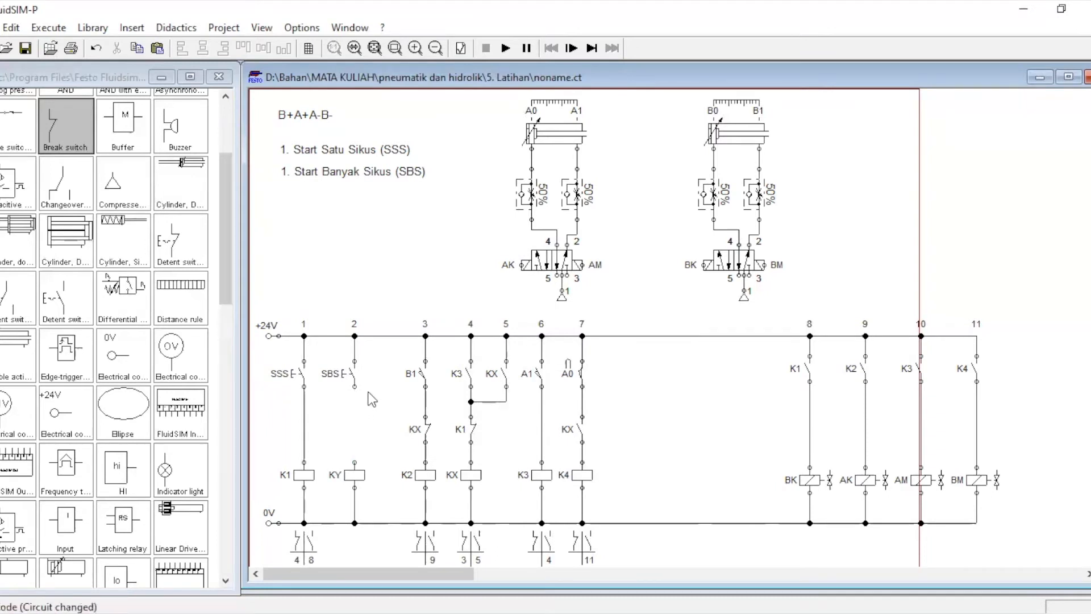
left_click_drag(355, 386, 354, 462)
- Copy the B1 make switch beside SBS and wire it in parallel, from the +24V rail to the line below SBS
left_click(425, 377)
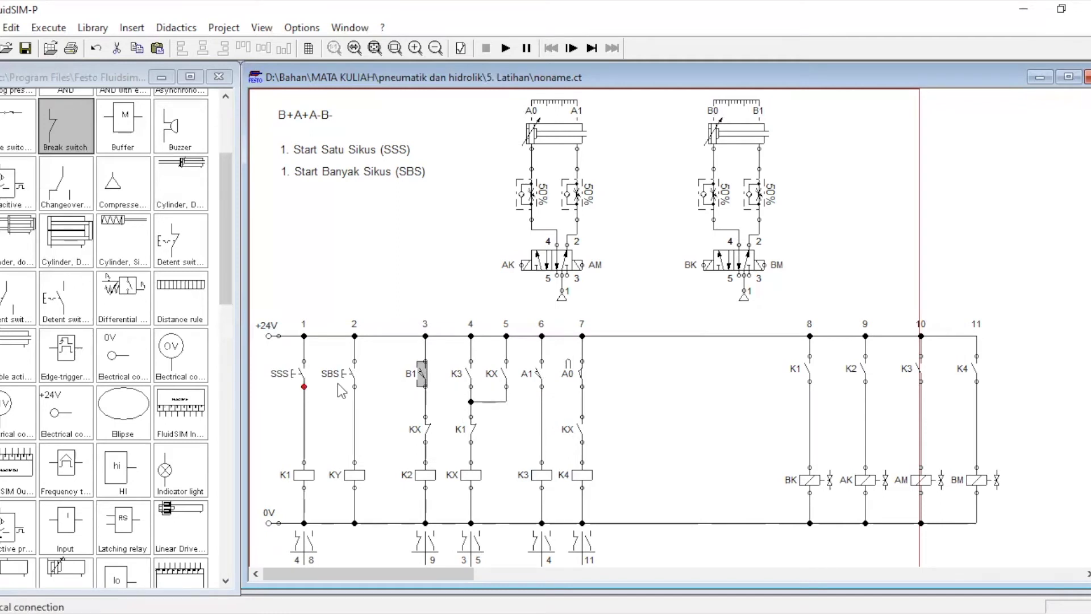
key("ctrl+v")
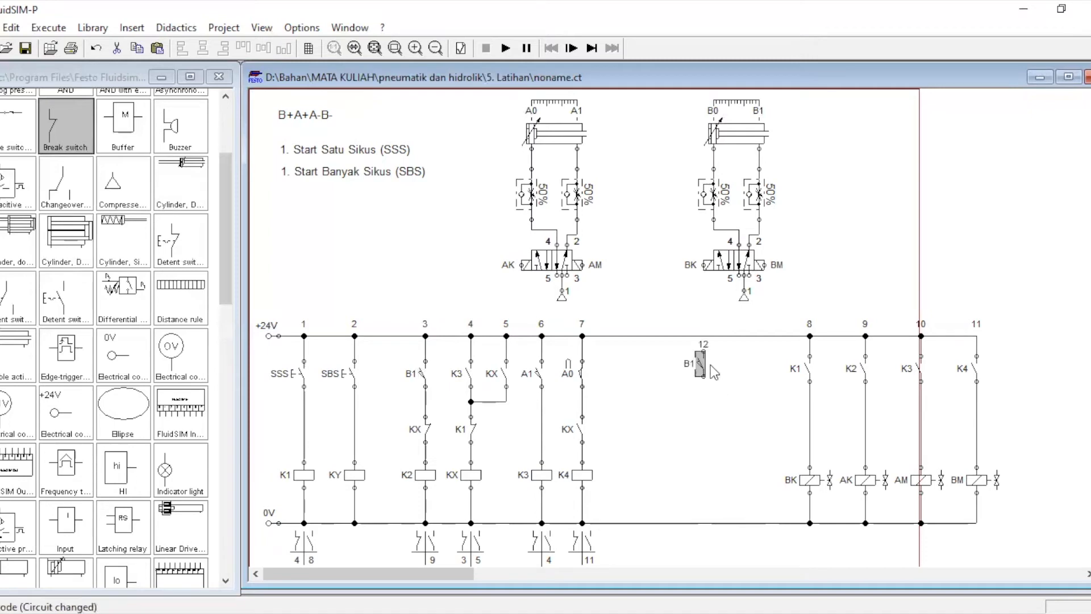
left_click_drag(705, 354, 379, 372)
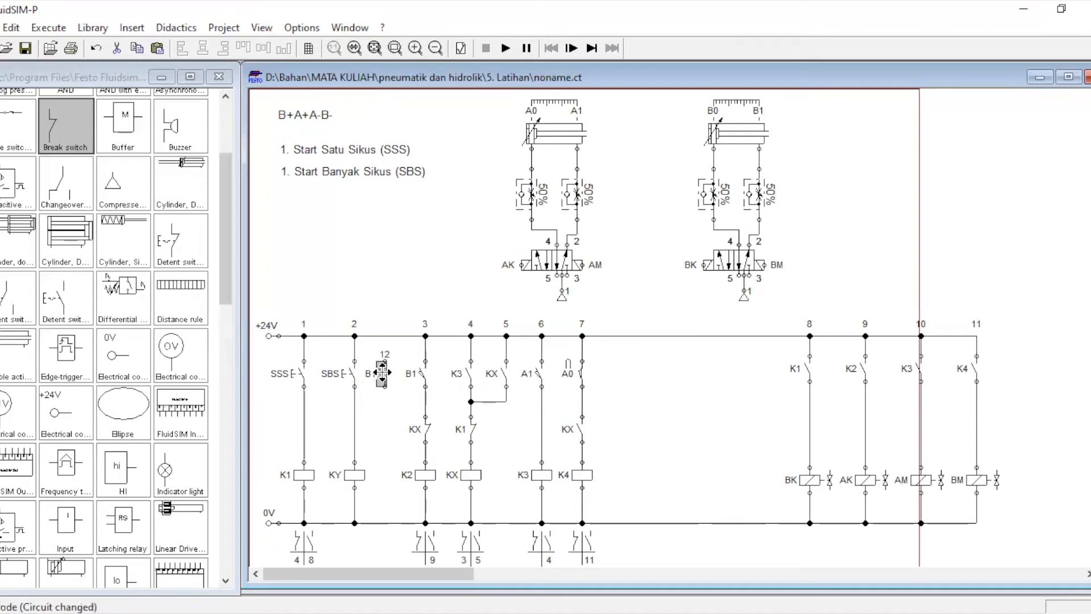
left_click_drag(385, 361, 385, 336)
mouse_move(384, 387)
left_mouse_down()
mouse_move(377, 405)
mouse_move(353, 402)
left_mouse_up()
- Relabel the make switch parallel to SBS as KY
left_click(384, 377)
double_click(385, 378)
type("ky")
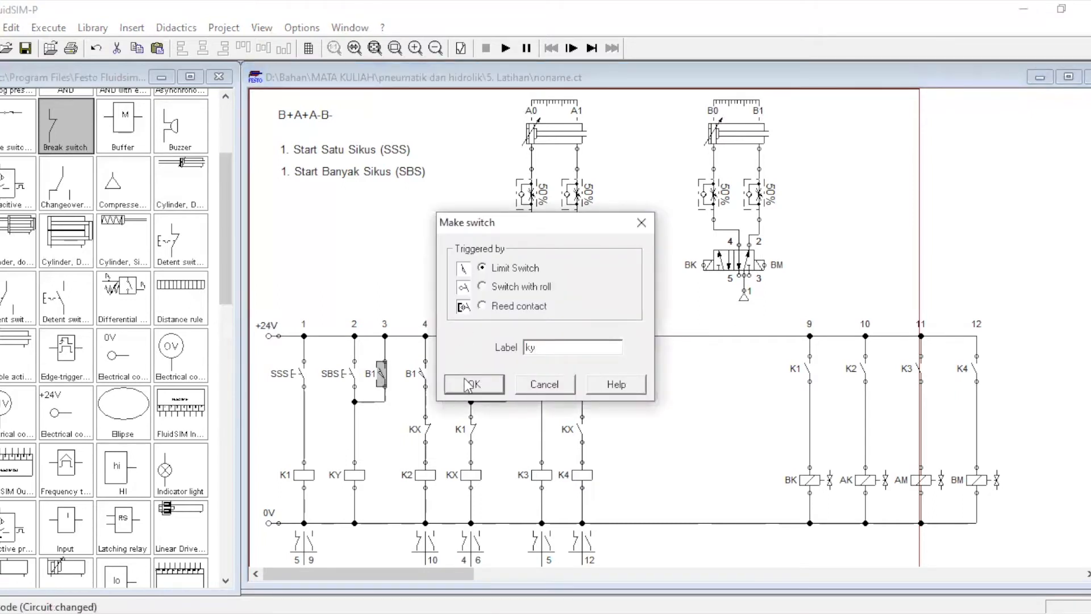
left_click(470, 384)
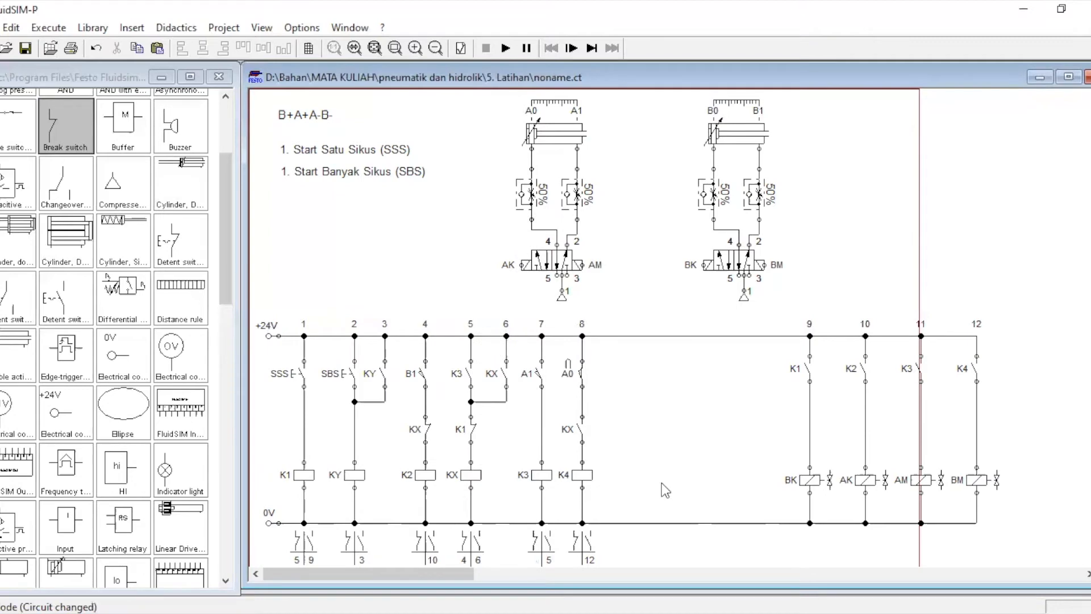
- Simulate the circuit, actuate the SBS pushbutton to test the KY self-holding, and stop the simulation
left_click(505, 48)
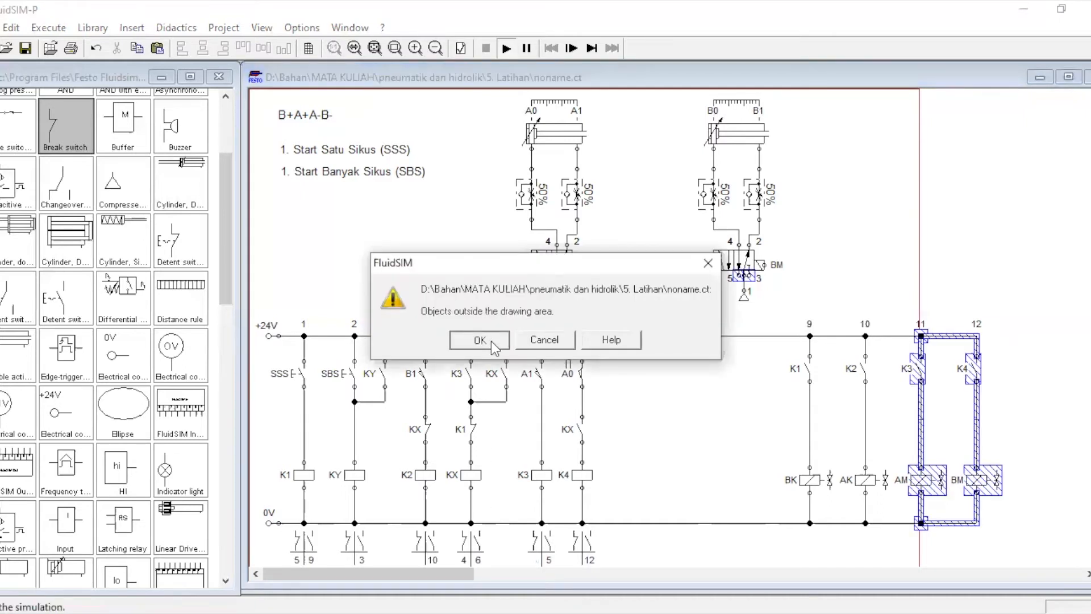
left_click(486, 341)
left_click(353, 368)
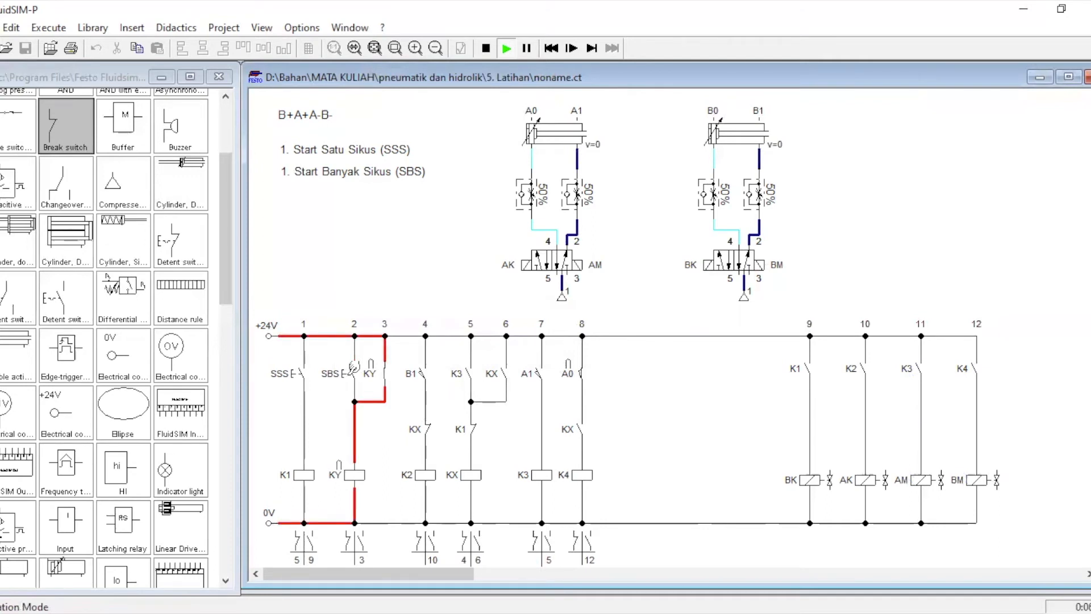
left_click(486, 48)
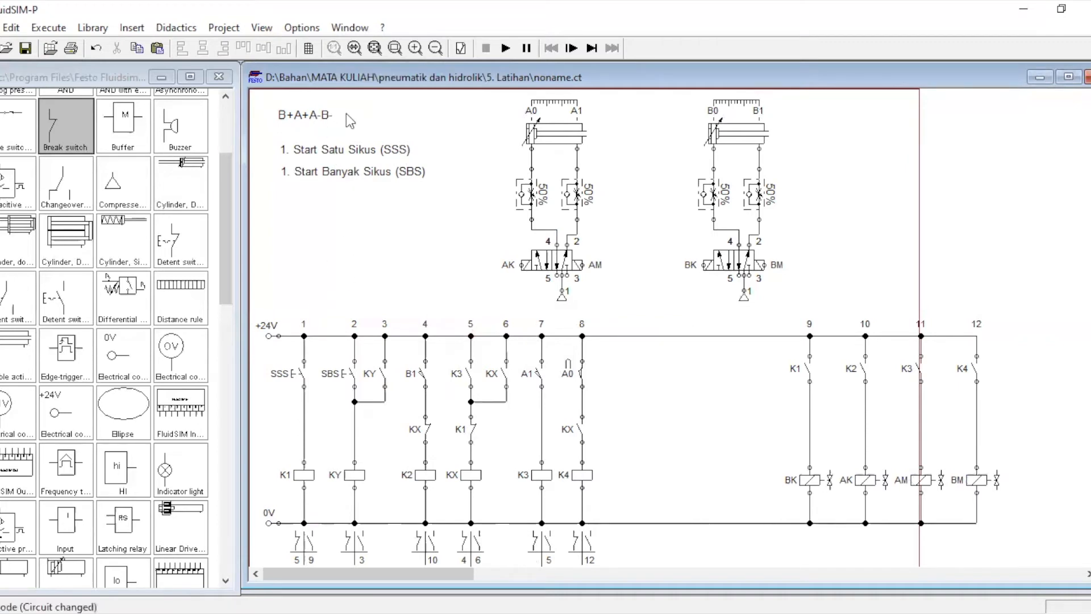
- Delete the wire between SSS and relay K1 and place a copy of the KY contact in the gap
left_click(302, 413)
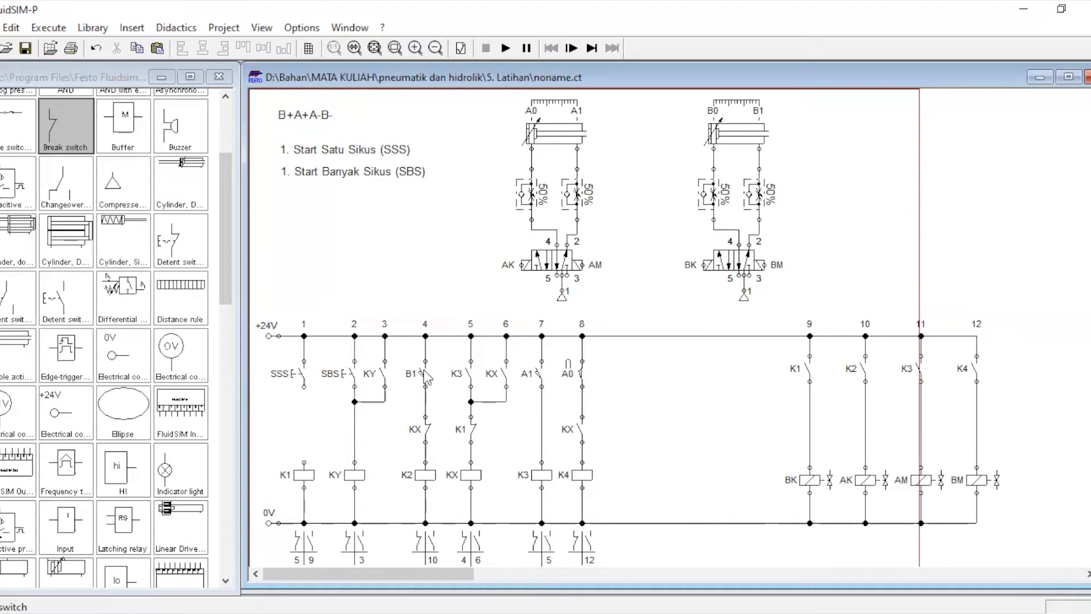
left_click(380, 372)
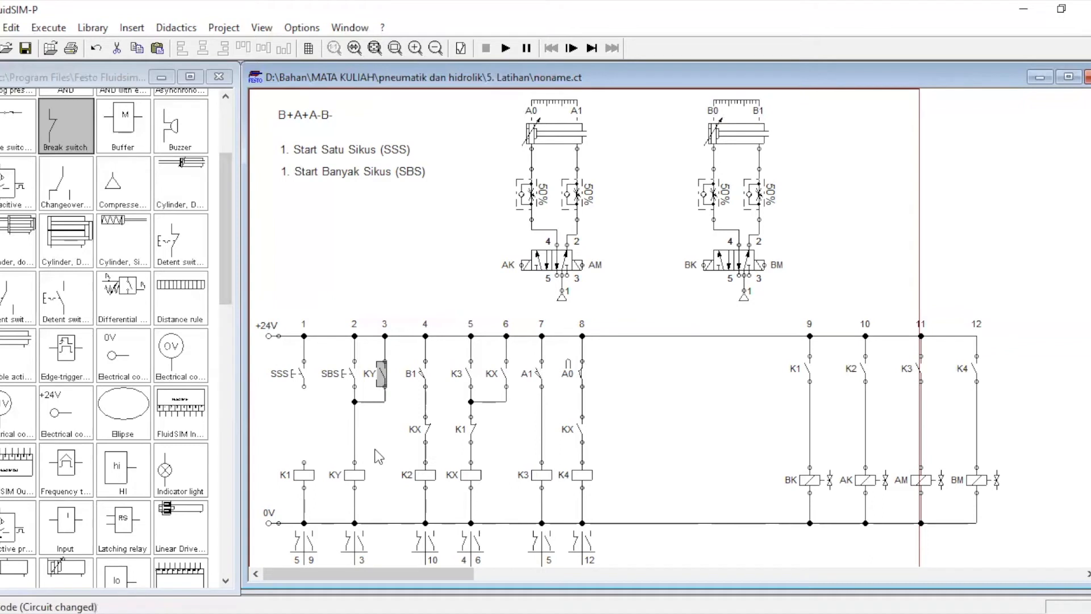
key("ctrl+v")
left_click_drag(702, 365, 299, 424)
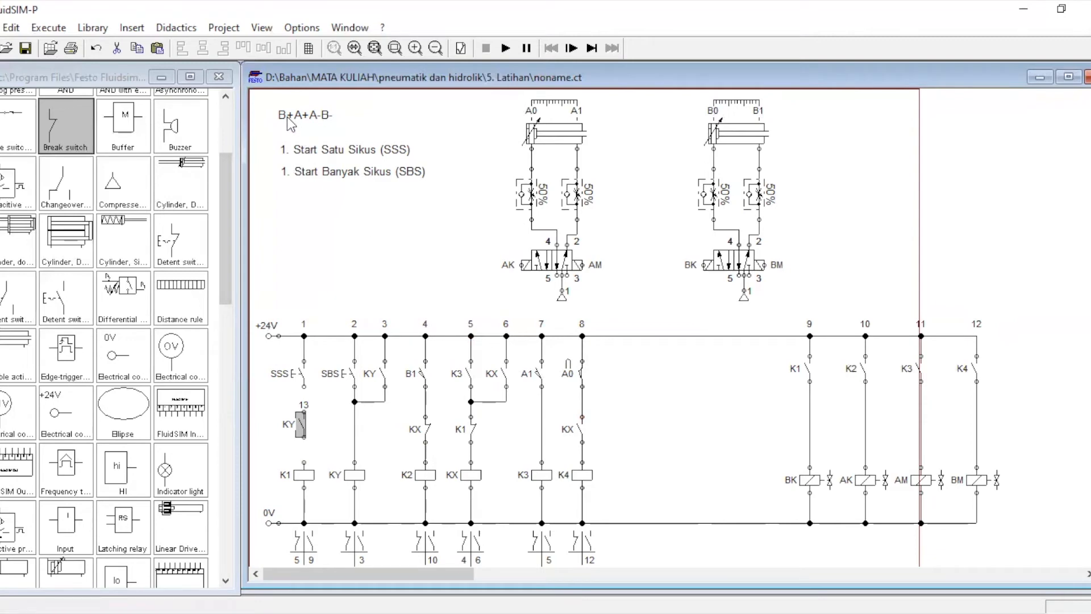
- Wire the copied contact in series between SSS and relay K1 and relabel it B0
left_click(315, 436)
left_click_drag(303, 411, 303, 387)
left_click_drag(304, 437, 305, 463)
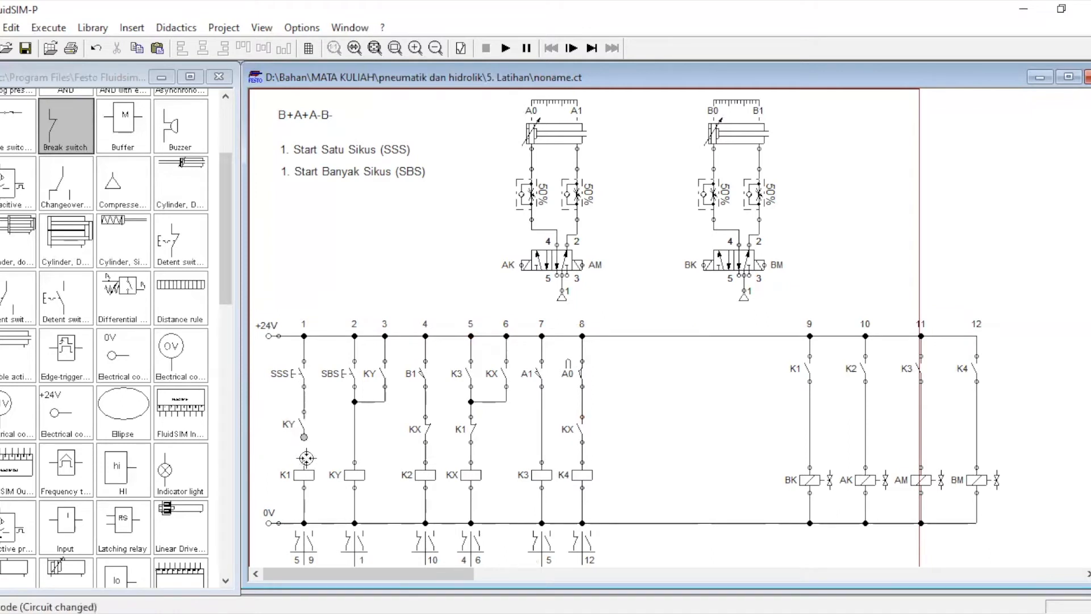
double_click(301, 425)
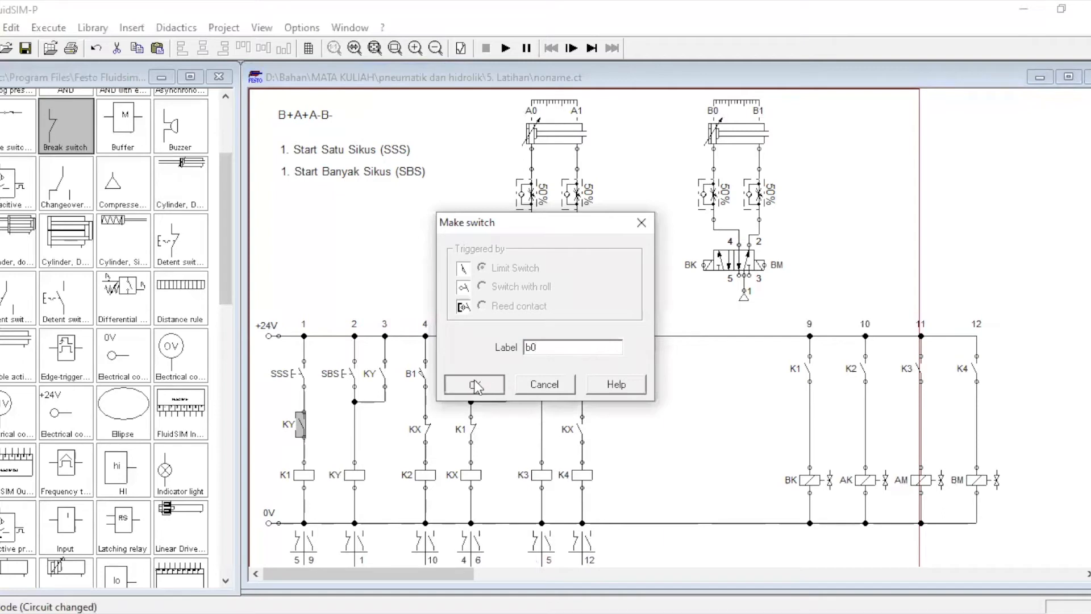
left_click(474, 384)
- Shift the SBS branch with relay KY and its holding contact slightly away from the SSS branch
left_click_drag(349, 417, 350, 420)
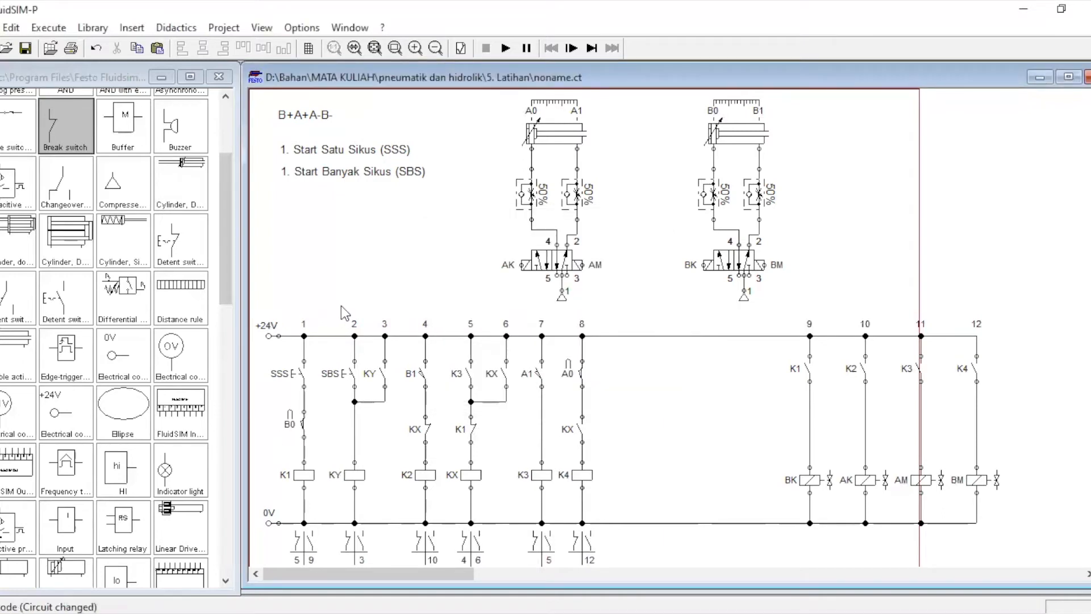
left_click_drag(339, 299, 392, 555)
key("Right")
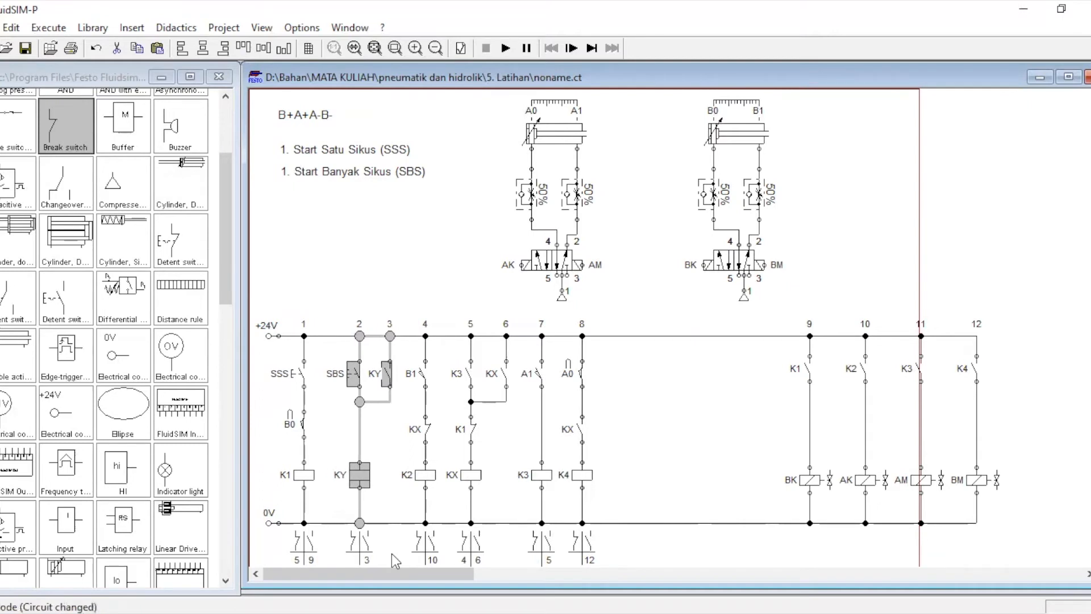
left_click(419, 250)
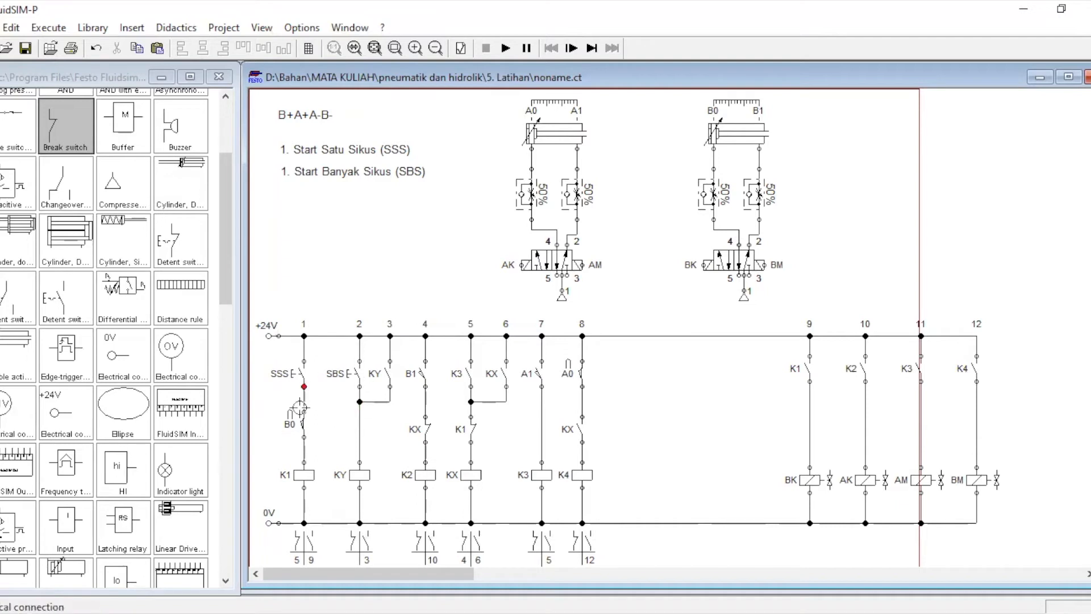
- Copy the KY holding contact and place the copy beside the SSS pushbutton
left_click(391, 380)
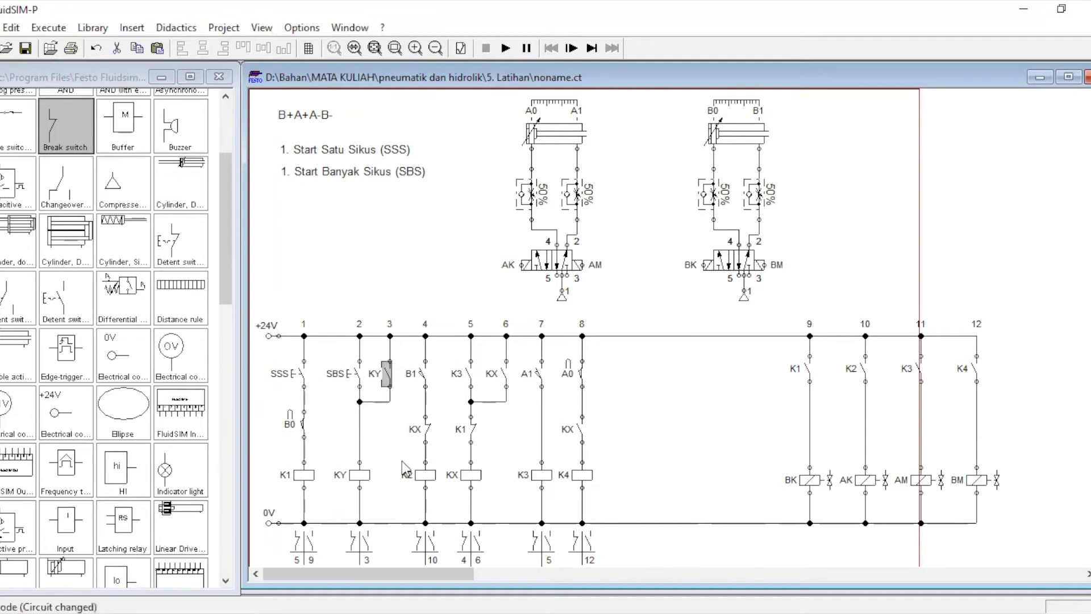
key("ctrl+v")
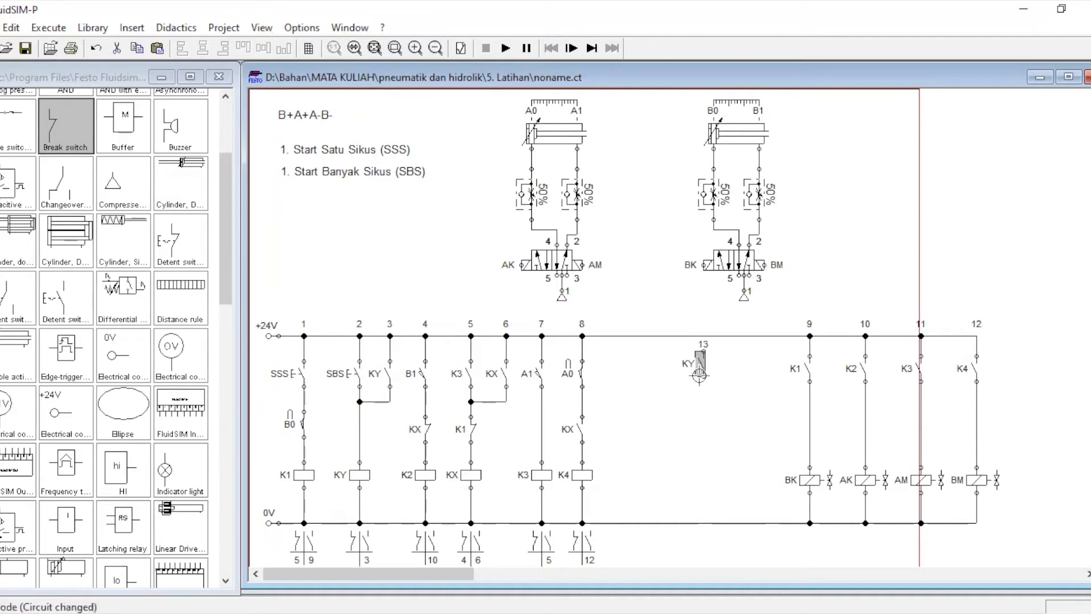
left_click_drag(704, 370, 325, 373)
left_click(349, 354)
- Shift all branches from SBS through relay K4 together along the rails to make room for the new KY contact
left_click_drag(345, 287, 609, 565)
key("Right")
key("Right")
key("Right")
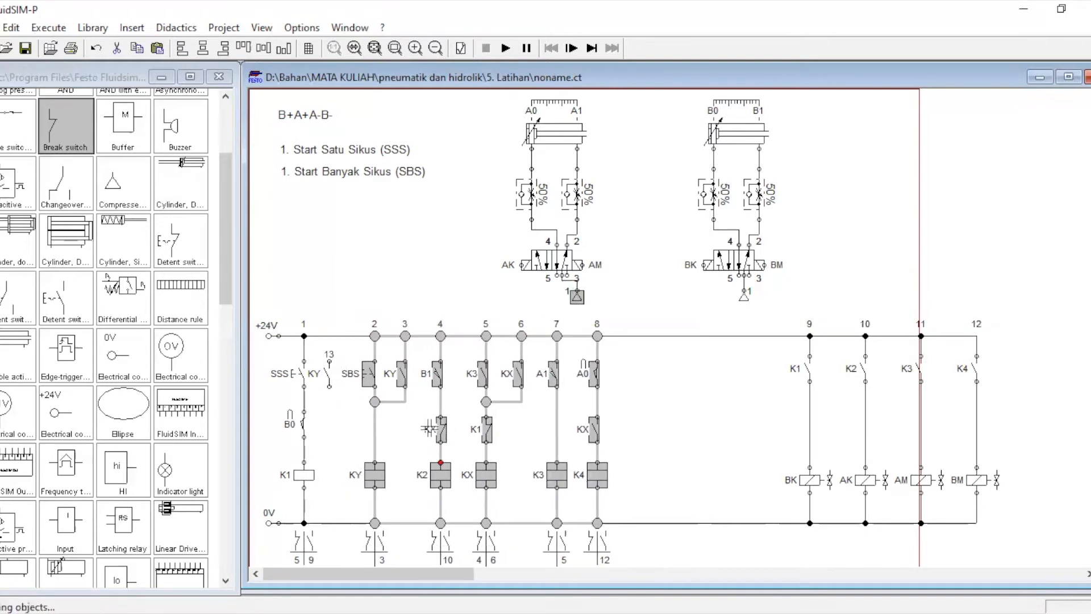
left_click(335, 362)
- Wire the new KY contact parallel to SSS, from the +24V rail to the line above B0, with slightly wider spacing
left_click_drag(329, 362, 329, 337)
left_click(328, 380)
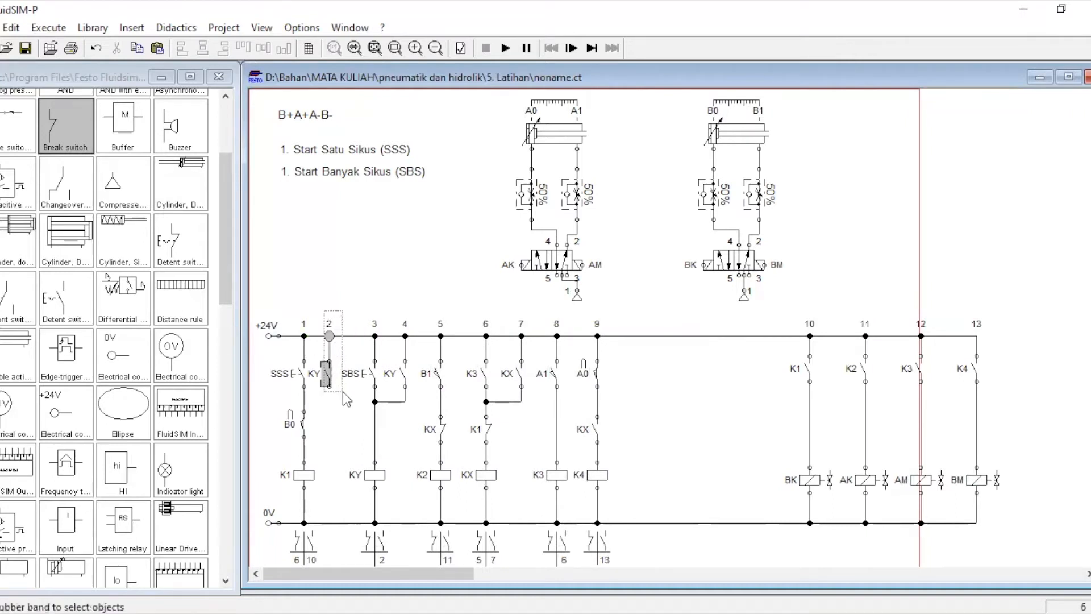
key("Right")
left_click(343, 391)
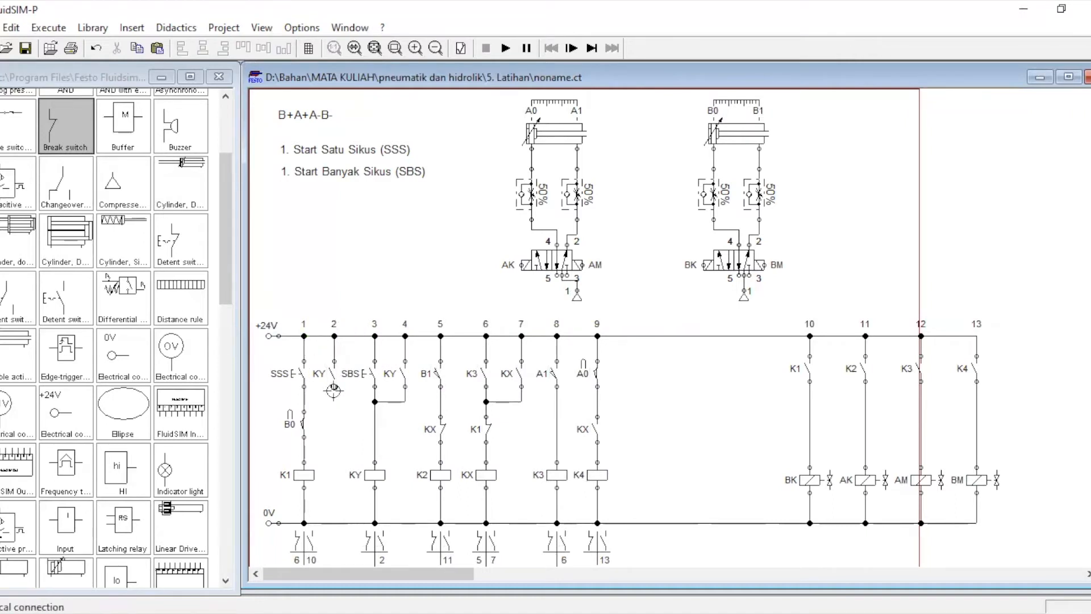
left_click_drag(306, 396, 304, 396)
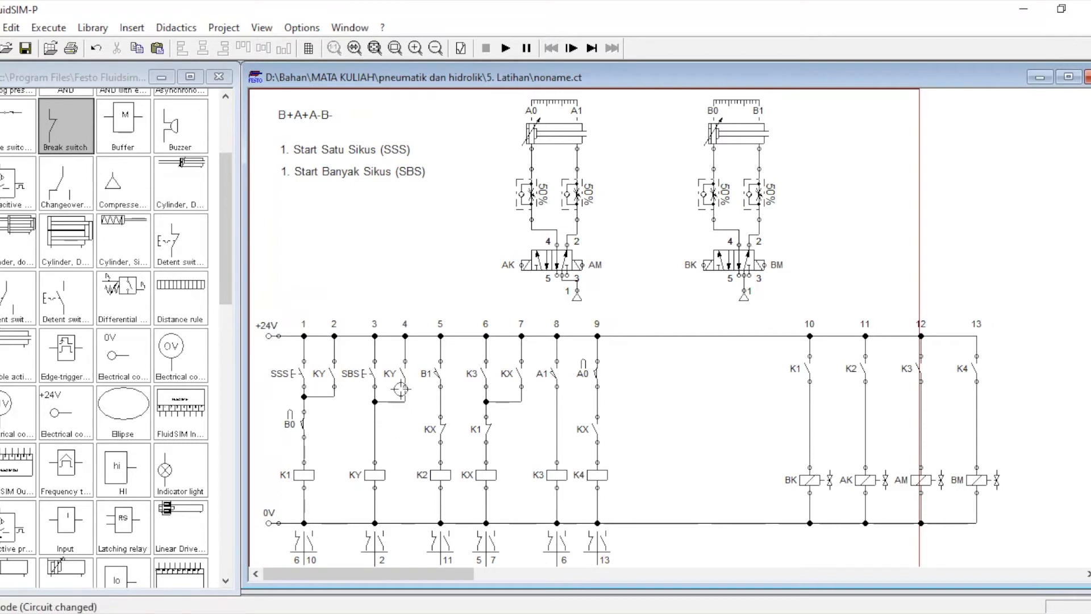
left_click_drag(307, 396, 305, 397)
- Simulate the circuit despite objects outside the drawing area, actuate SBS to test the multi-cycle run, and stop the simulation
left_click(505, 48)
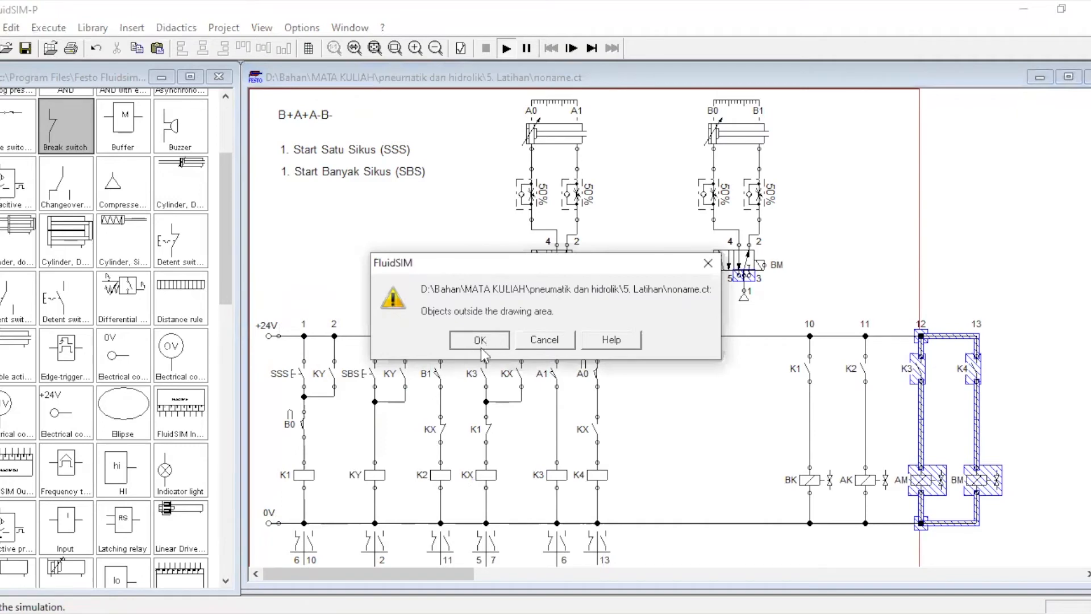
left_click(481, 347)
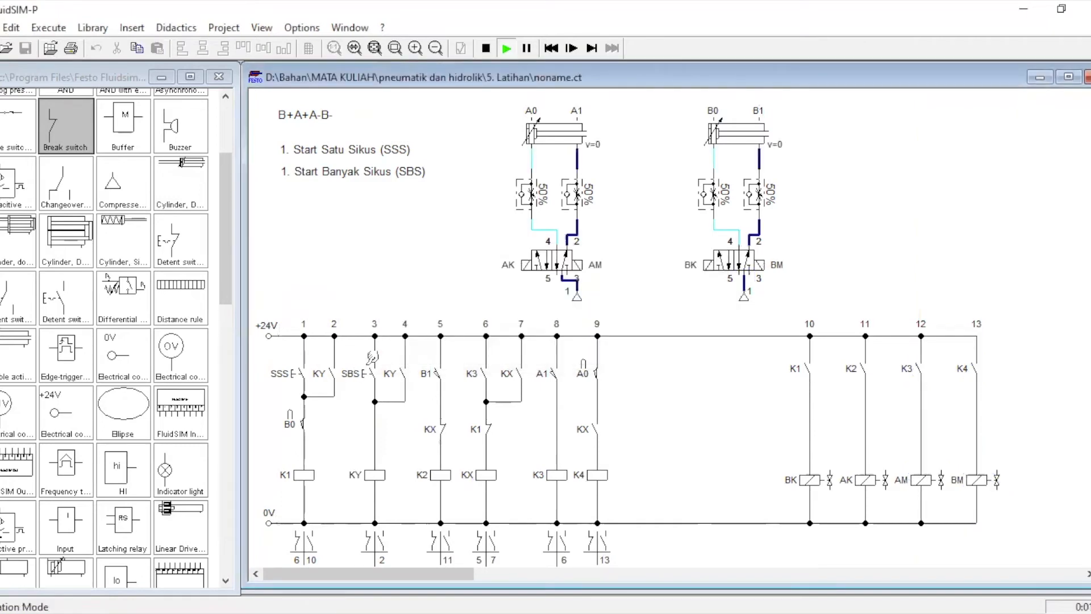
left_click(372, 357)
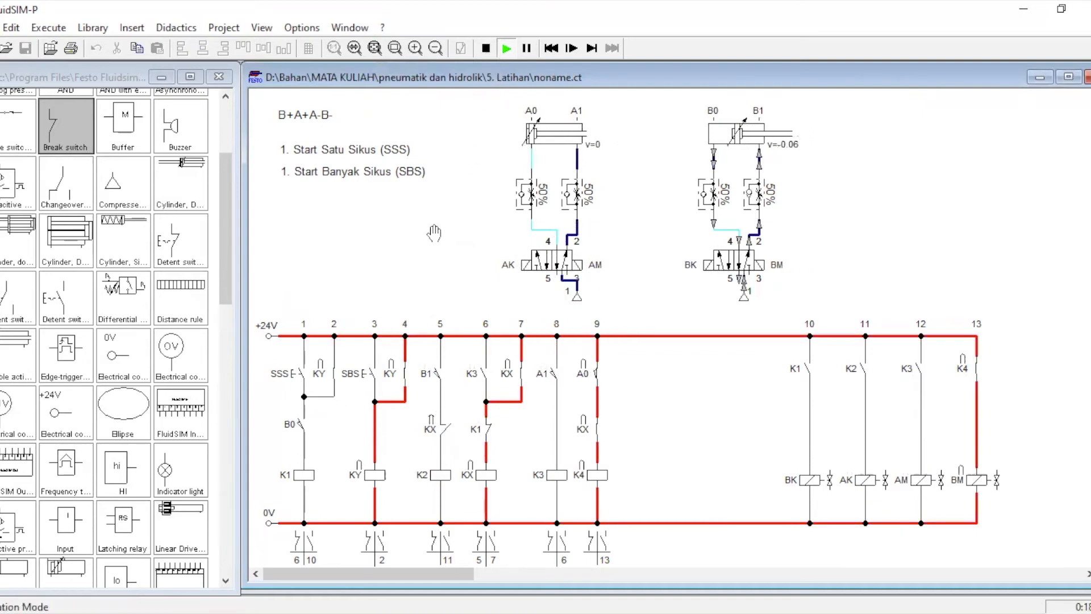
left_click(486, 48)
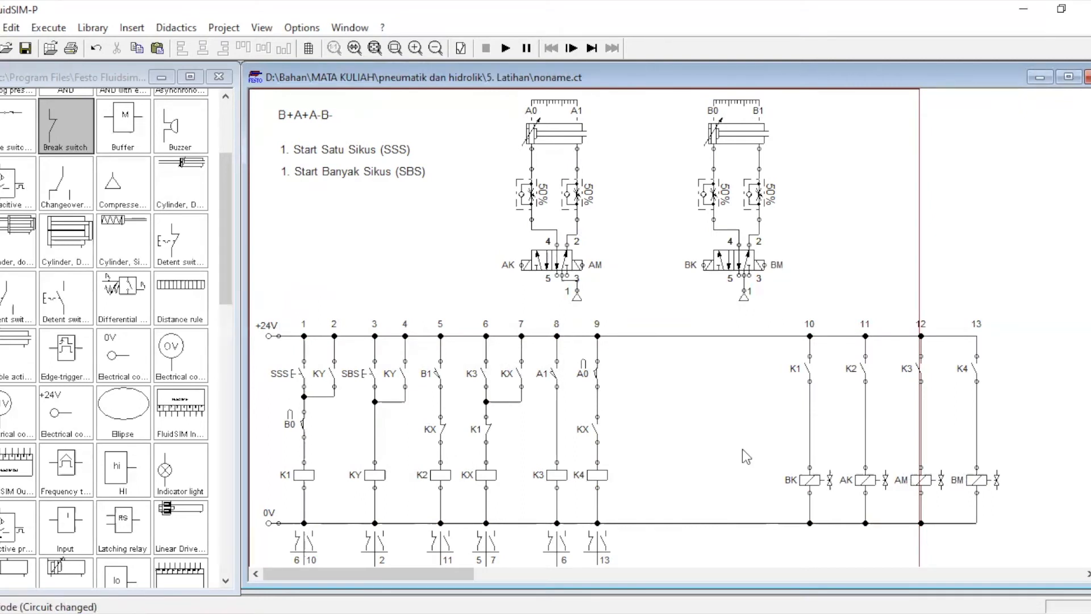
- Run the simulation again despite objects outside the drawing area, actuate SBS to check continuous cycling, and stop it
left_click(505, 49)
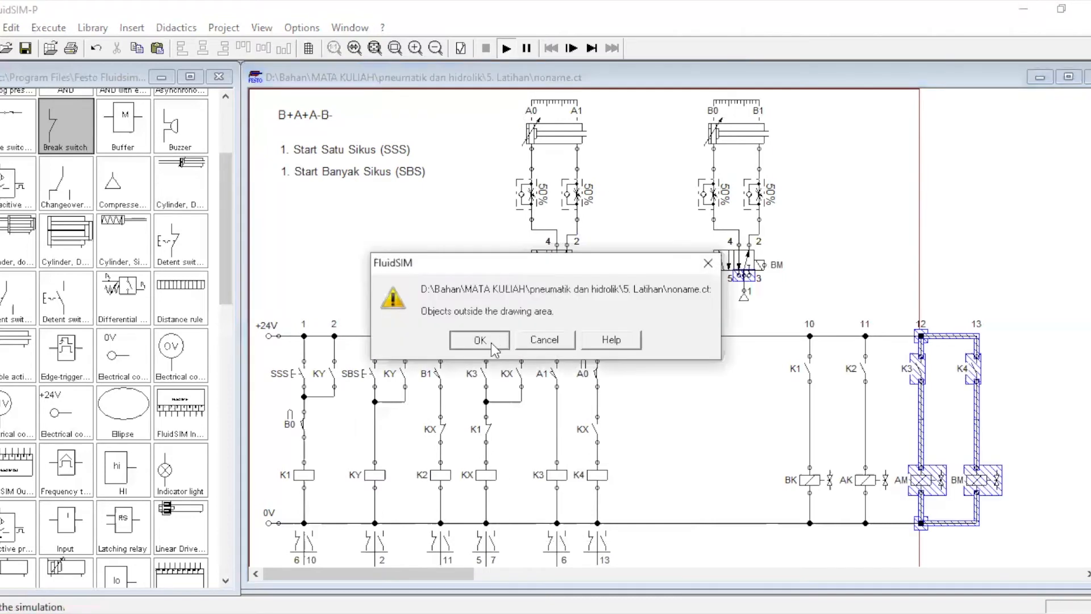
key("Return")
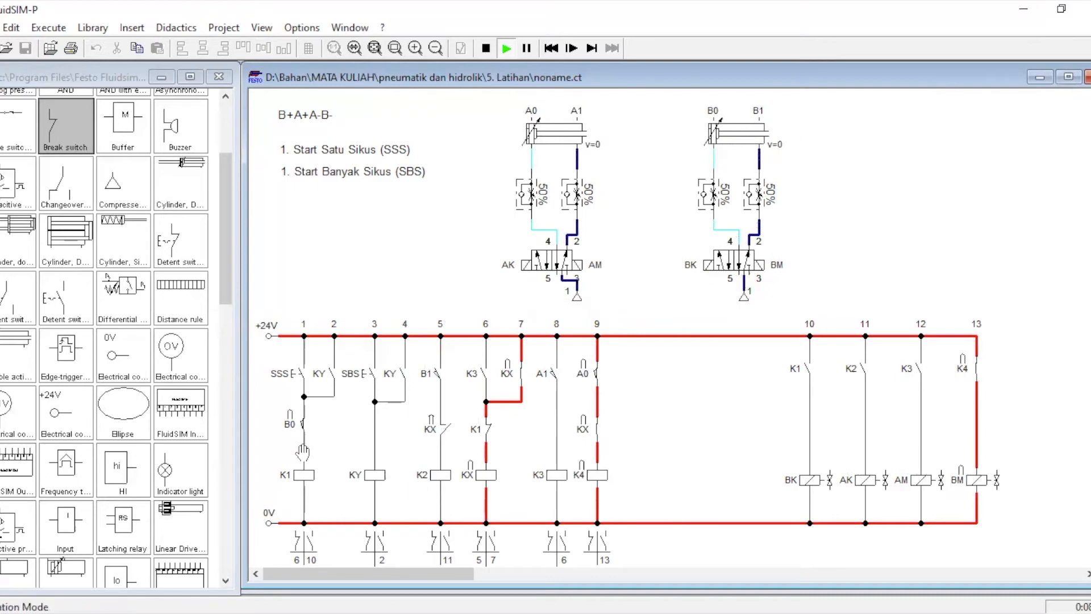
left_click(373, 361)
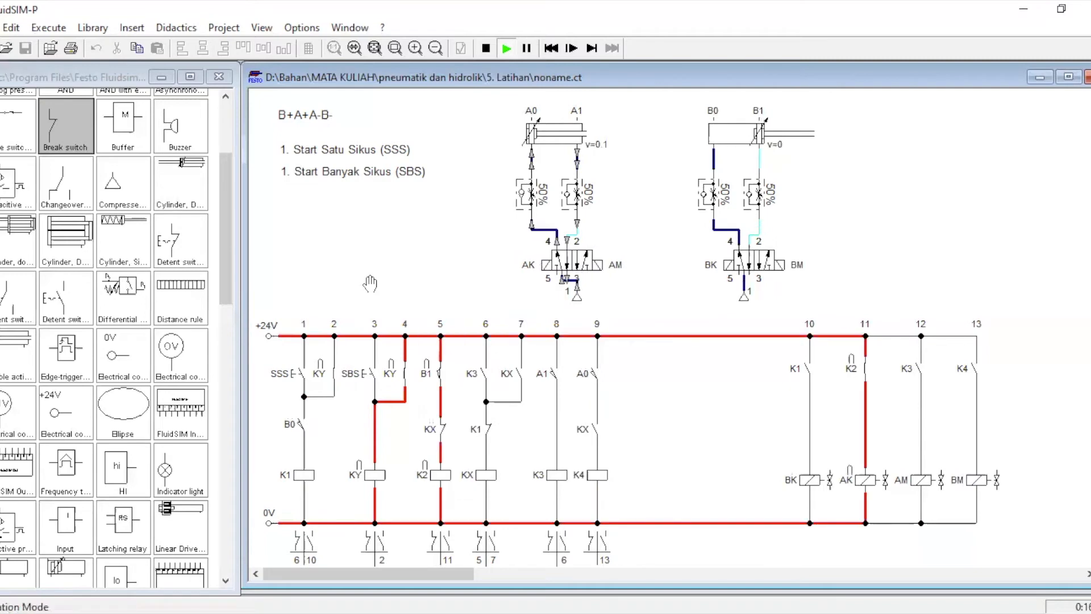
left_click(486, 48)
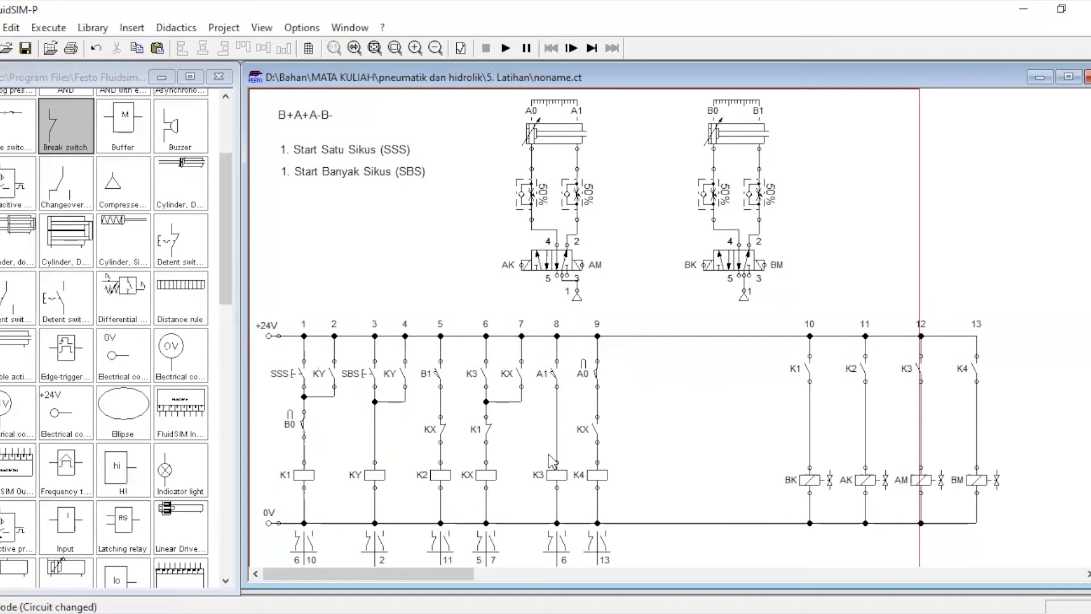
- Shift all branches from B1 through relay K4 along the rails to make room for a stop branch beside the SBS circuit
left_click_drag(424, 314, 659, 566)
key("Right")
key("Right")
key("Right")
key("Right")
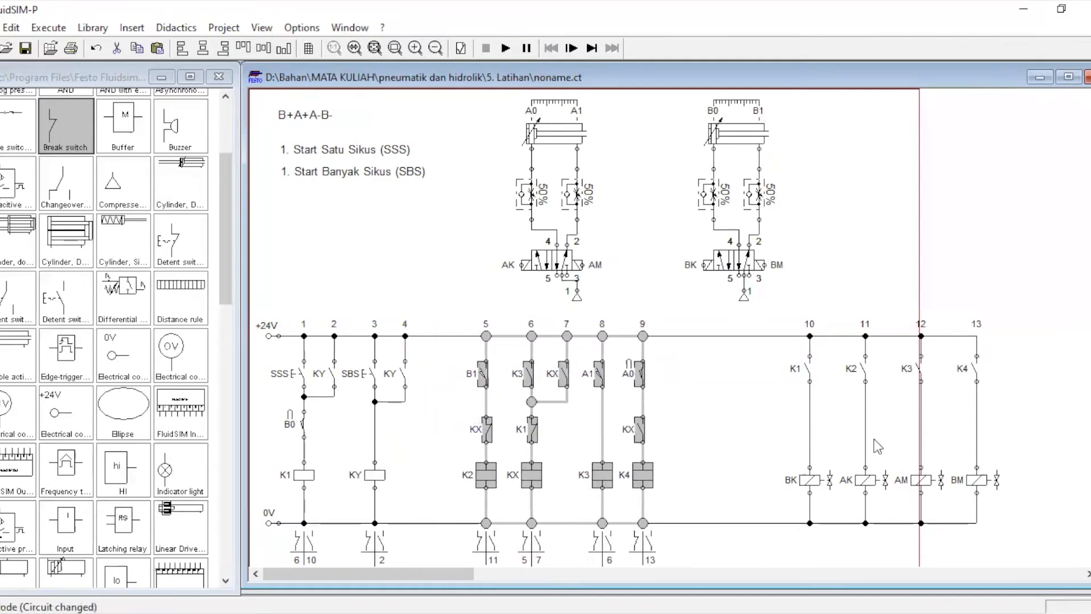
left_click(734, 449)
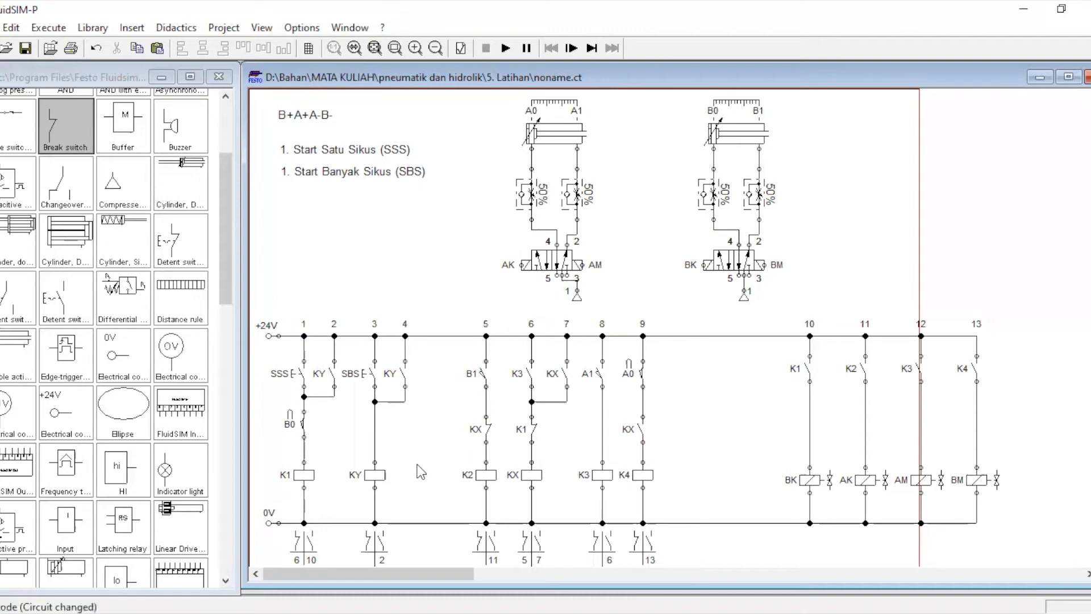
- Copy the KY relay coil and place the copy in the gap between the KY and K2 coils
left_click(375, 479)
key("ctrl+c")
key("ctrl+v")
left_click_drag(699, 372, 436, 475)
left_click(436, 425)
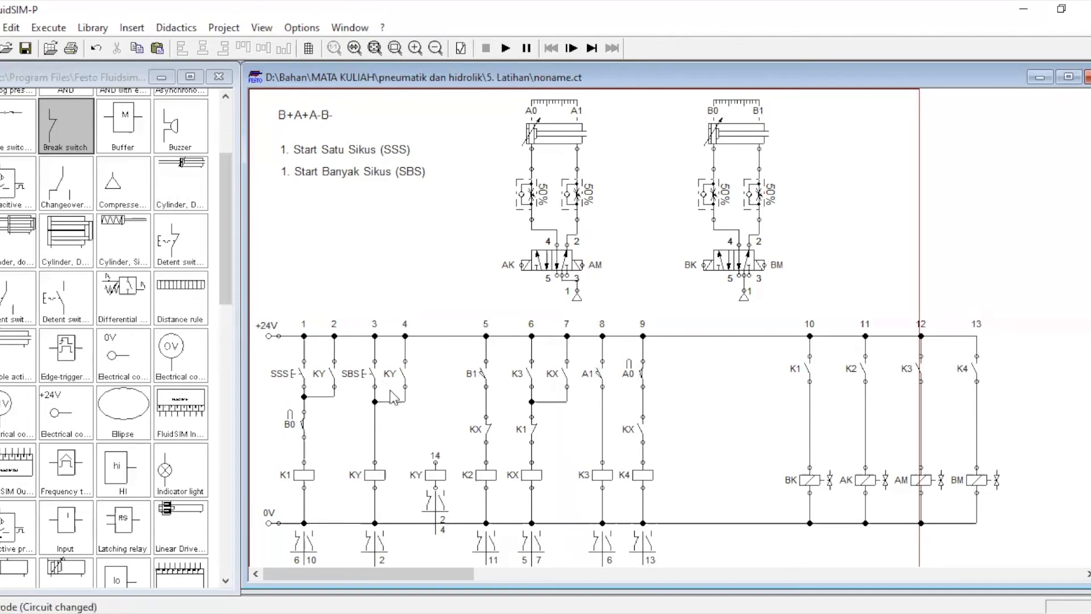
- Copy the SBS pushbutton and place the copy above the new relay coil, before the B1 contact
left_click(368, 376)
key("ctrl+v")
left_click_drag(699, 366, 435, 372)
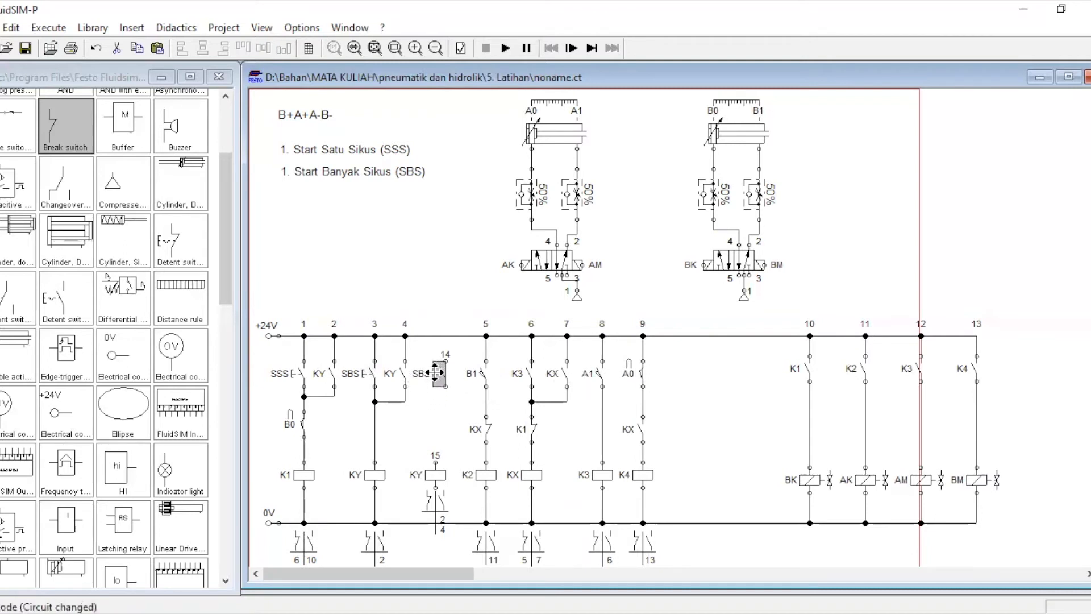
left_click(443, 414)
- Wire the new pushbutton from the +24V rail through the copied relay coil to 0V, aligning the coil beneath the pushbutton
left_click_drag(445, 361, 445, 337)
left_click_drag(443, 425, 436, 462)
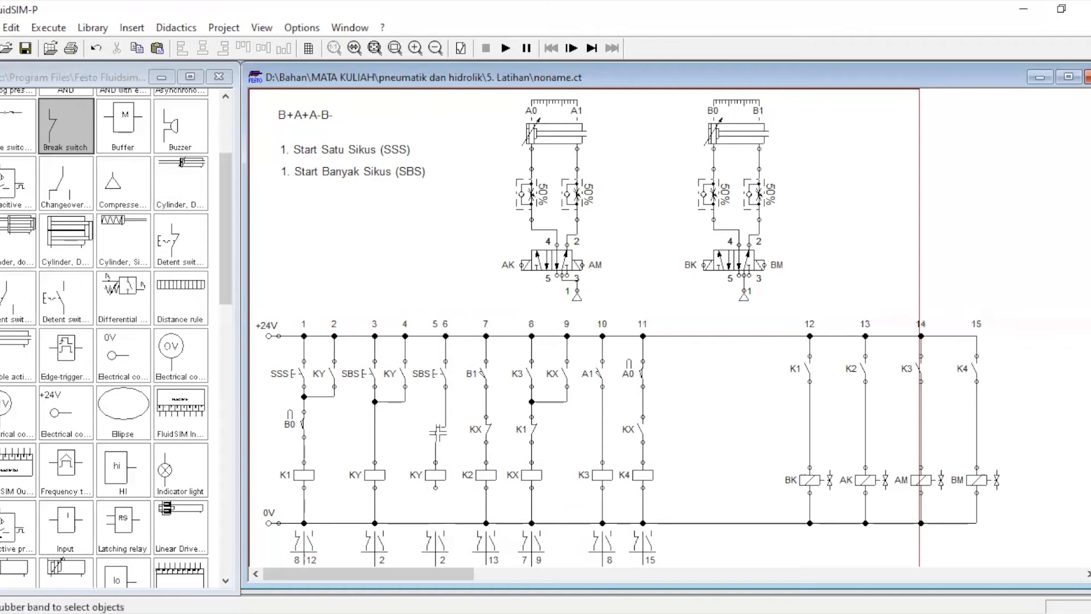
left_click_drag(414, 413, 462, 511)
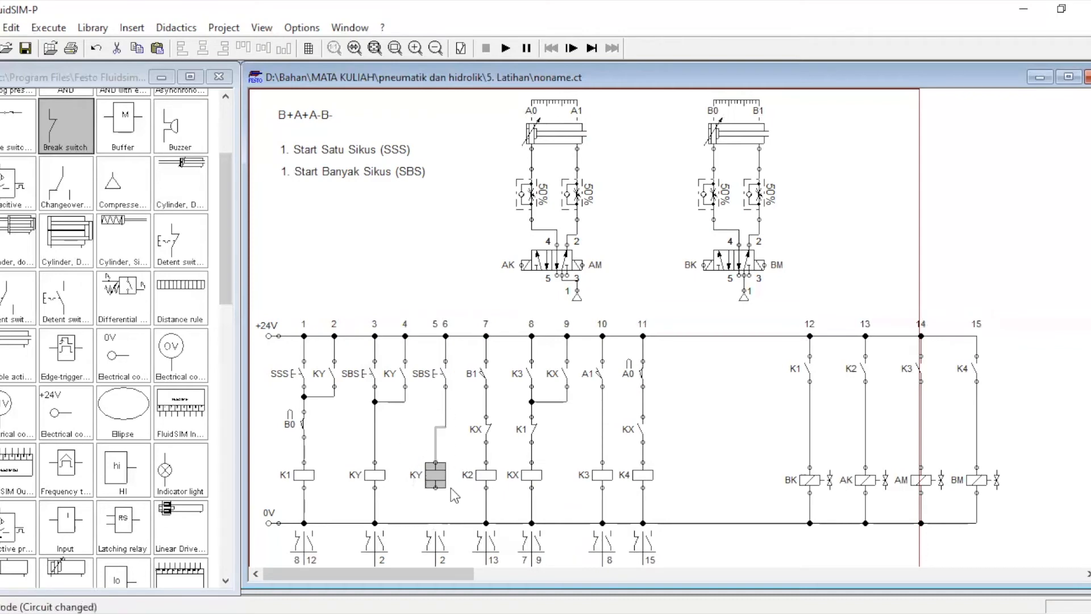
key("Right")
key("Right")
left_click(454, 502)
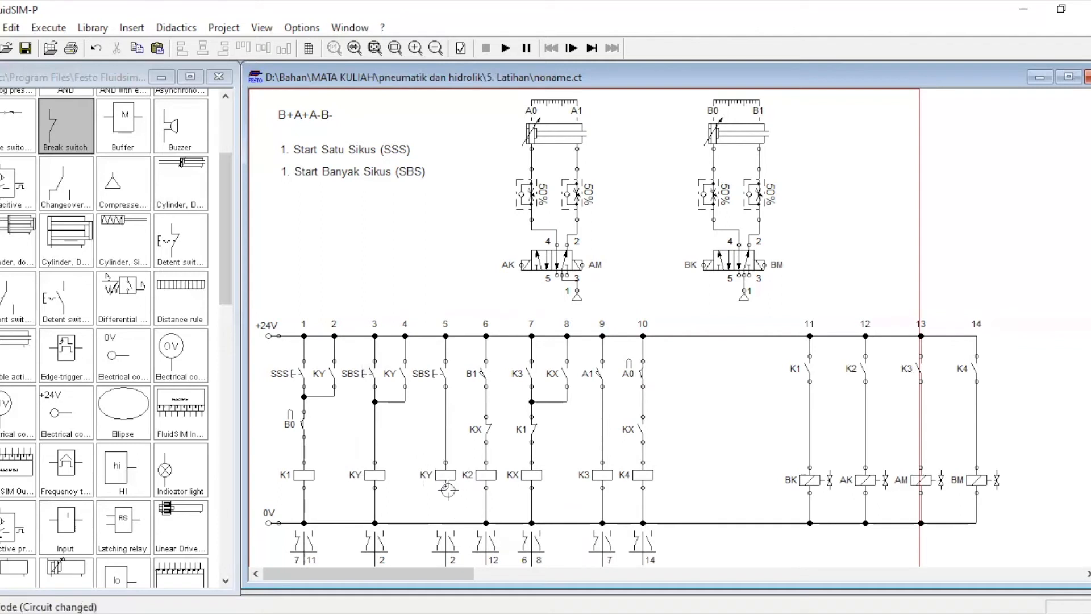
left_click_drag(446, 487, 446, 522)
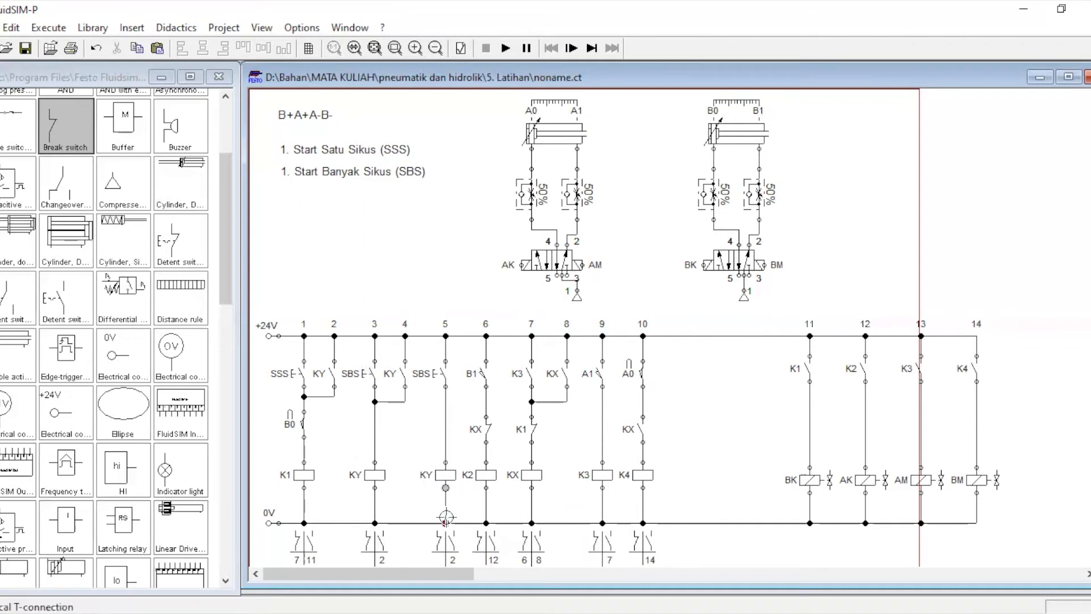
left_click(446, 375)
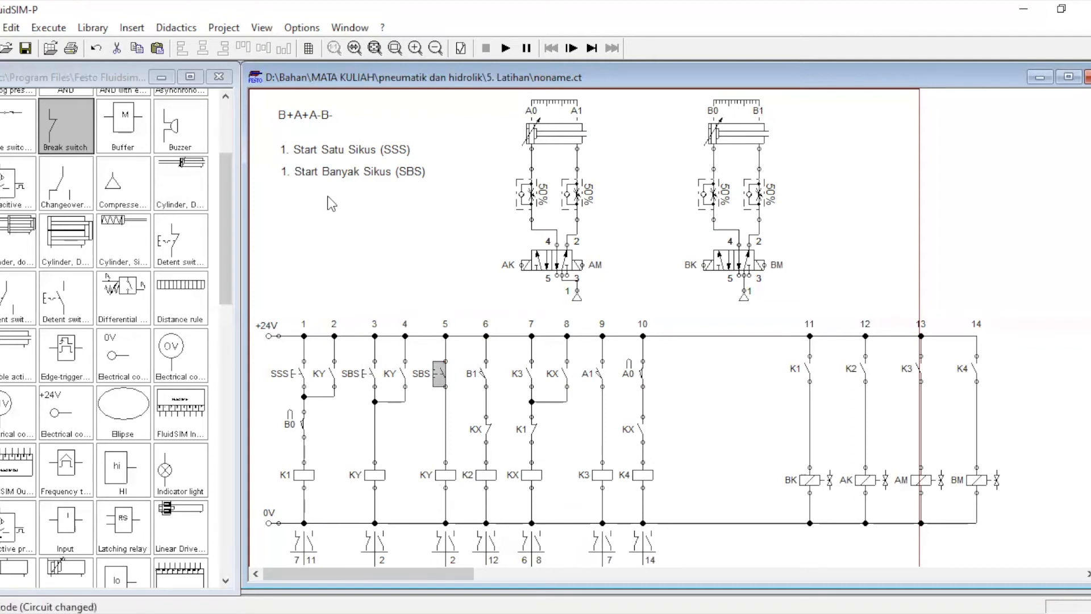
- Renumber the "Start Banyak Sikus (SBS)" note as item 2
left_click(320, 173)
double_click(320, 173)
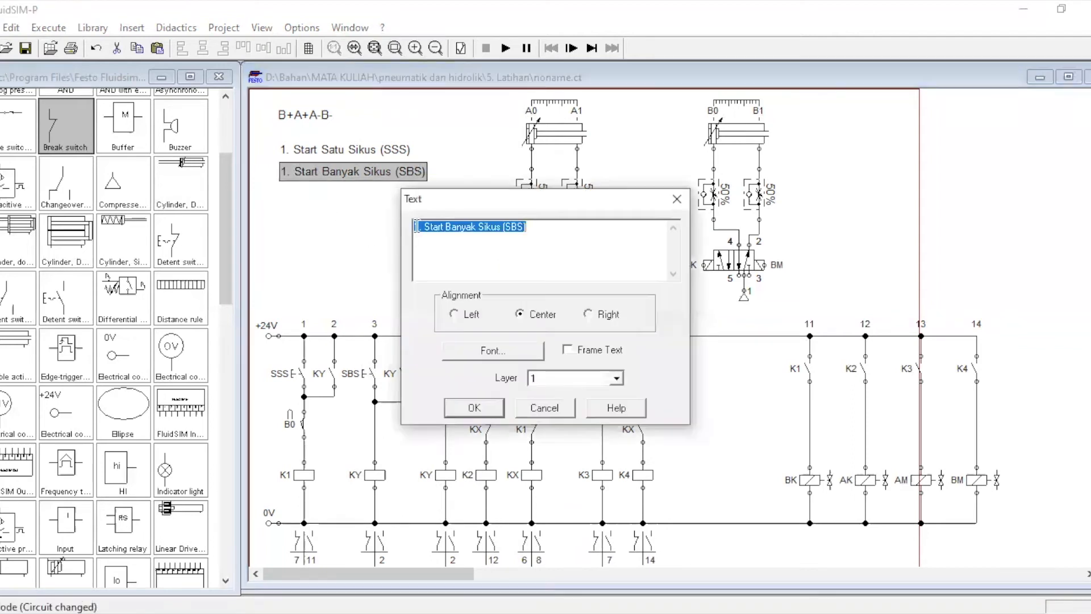
left_click(414, 226)
key("Delete")
type("2")
left_click(486, 406)
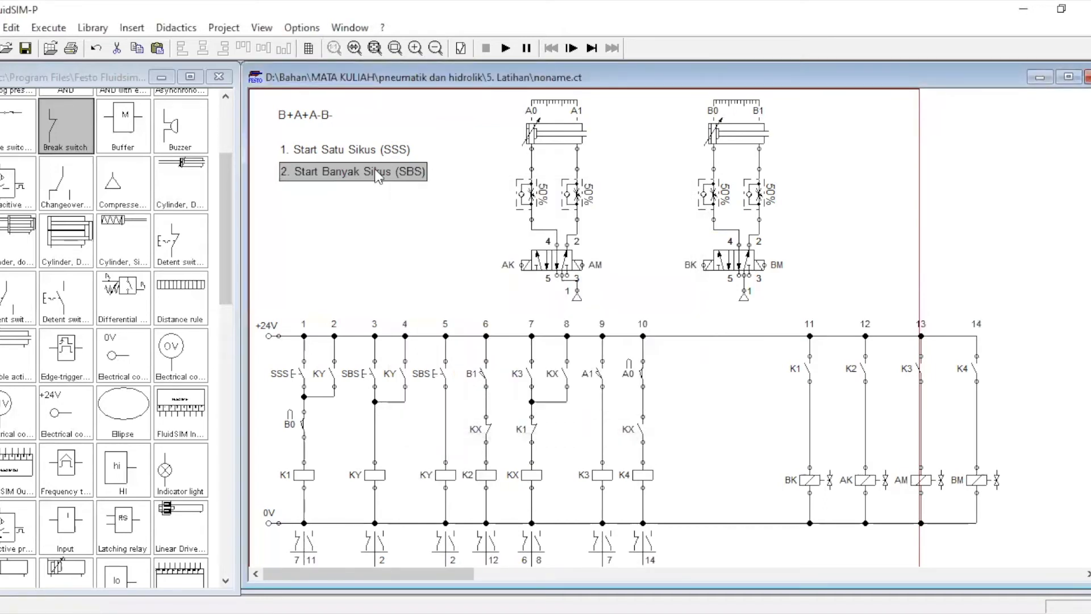
- Duplicate the "2. Start Banyak Sikus (SBS)" note and place the copy directly below it
left_click_drag(377, 174, 722, 365)
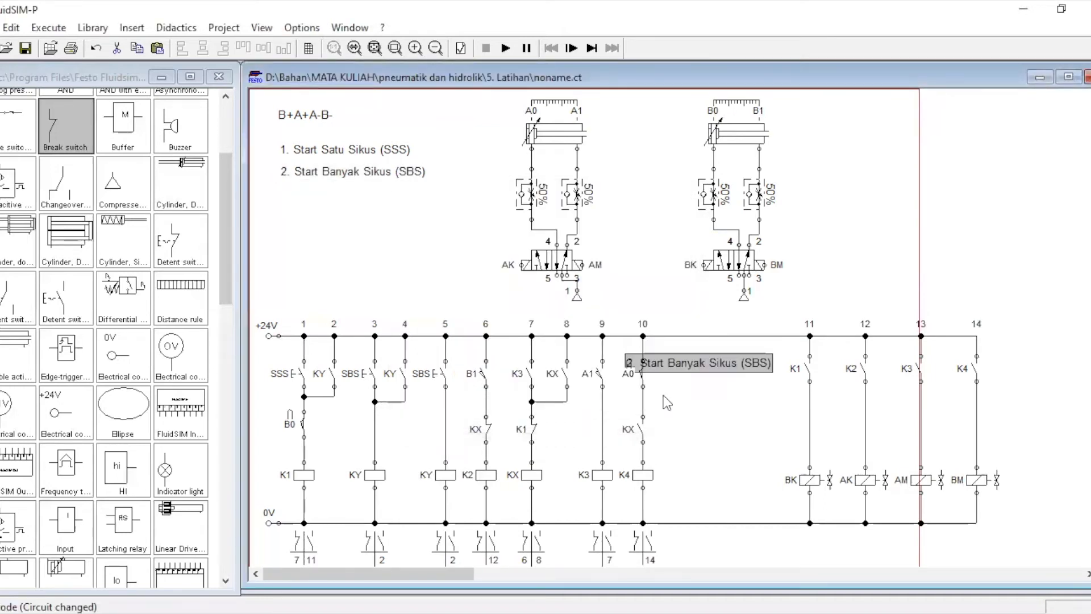
left_click(353, 201)
left_click_drag(371, 197, 339, 192)
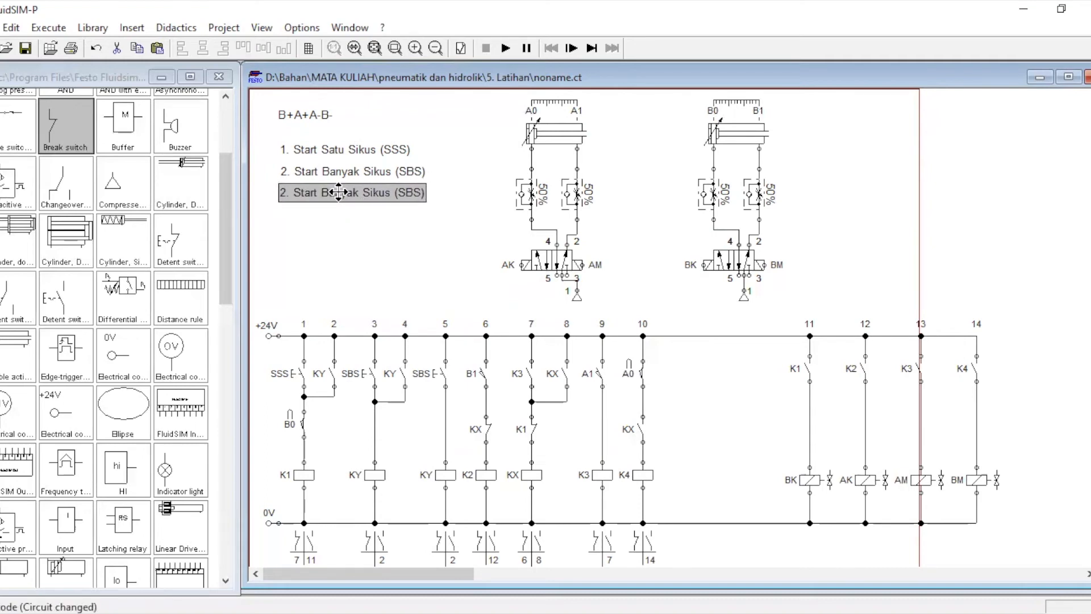
- Change the duplicated note's text to "3. Stop Banyak Sikus (STBS)"
double_click(294, 192)
left_click(417, 226)
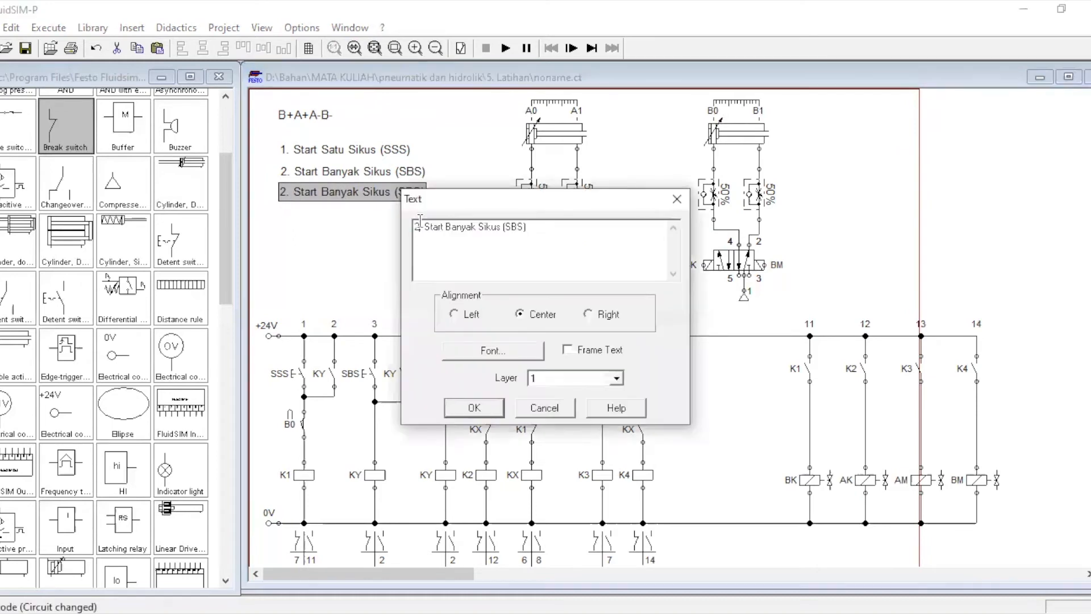
key("BackSpace")
type("3")
key("BackSpace")
key("BackSpace")
key("BackSpace")
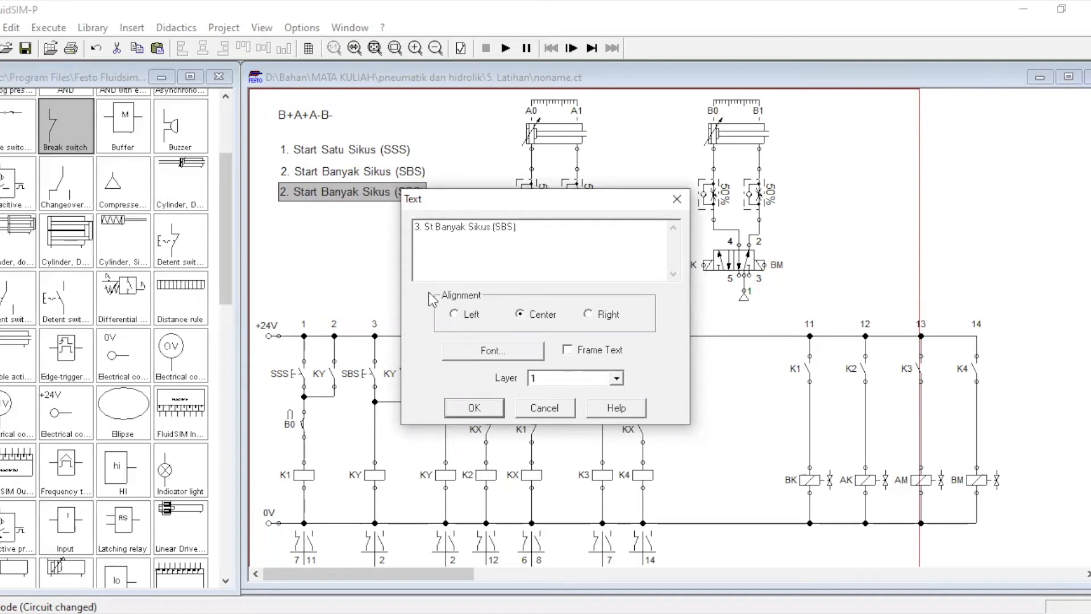
type("op")
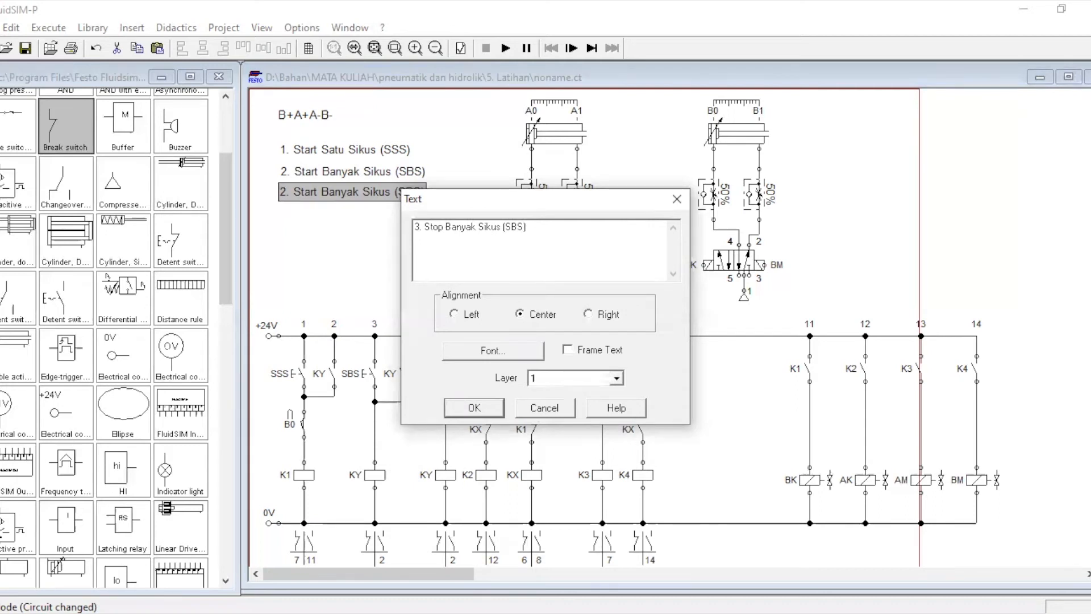
left_click(511, 226)
type("T")
left_click(474, 407)
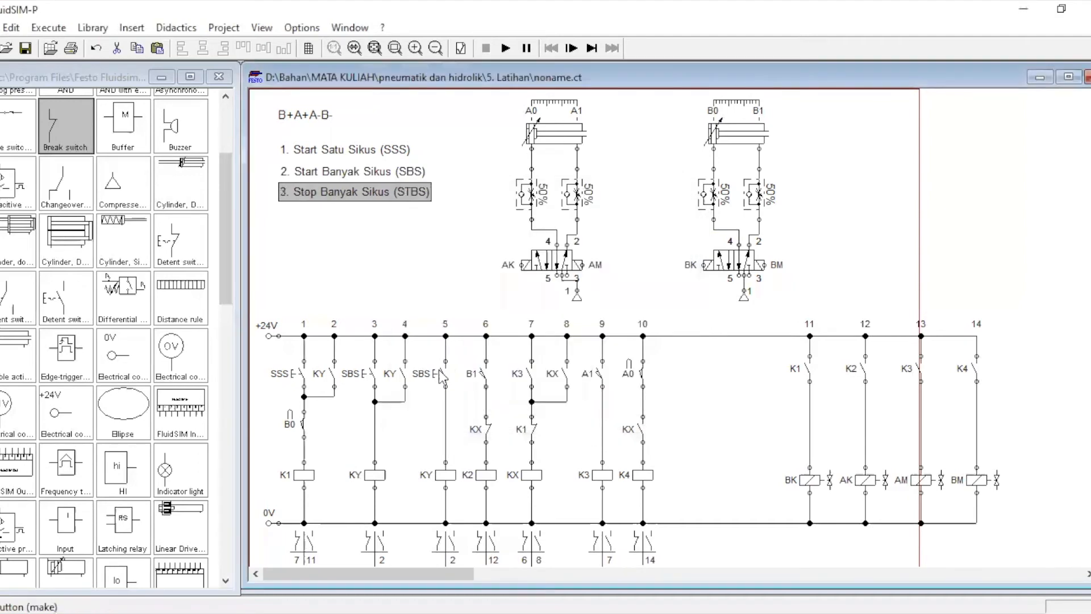
- Relabel the pushbutton in the new stop branch as STBS
double_click(439, 375)
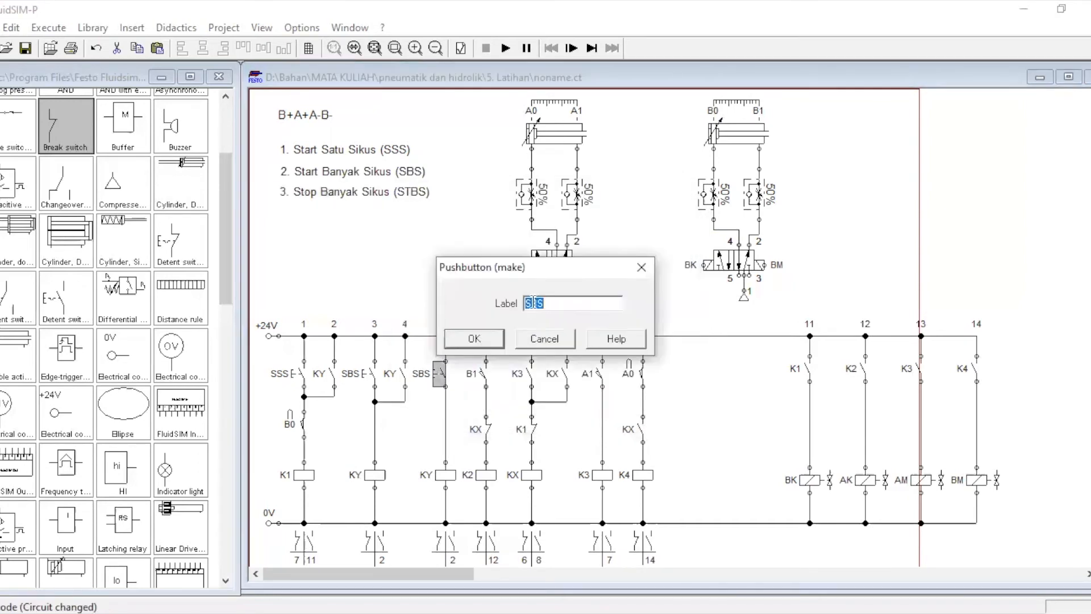
type("T")
left_click(496, 344)
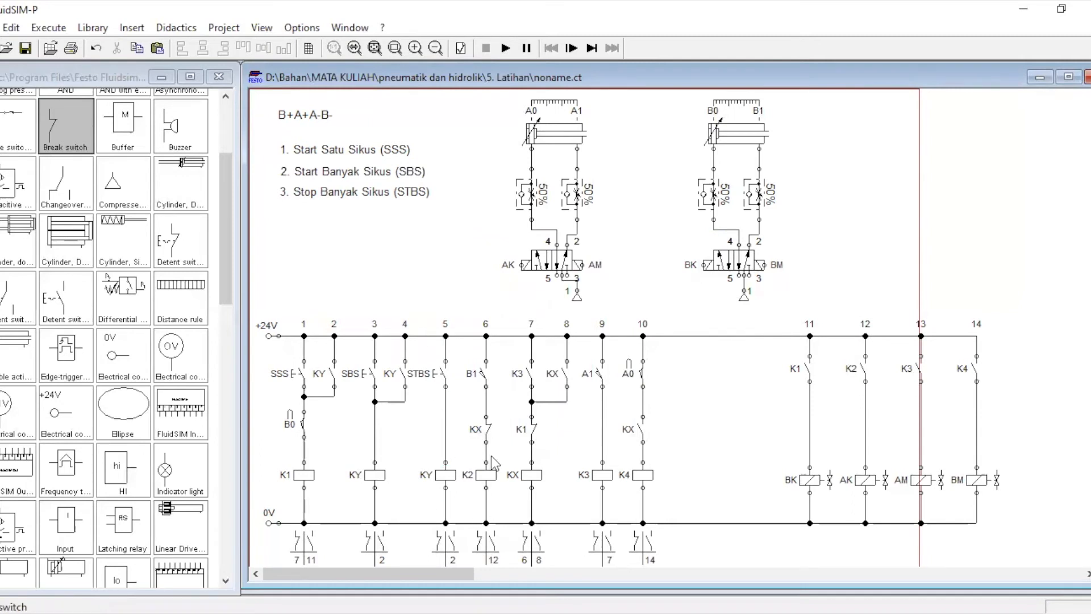
- Shift the branches from STBS through K4 slightly along the rails and relabel the STBS branch's relay as KZ
left_click_drag(431, 305, 459, 529)
left_click_drag(532, 551, 689, 574)
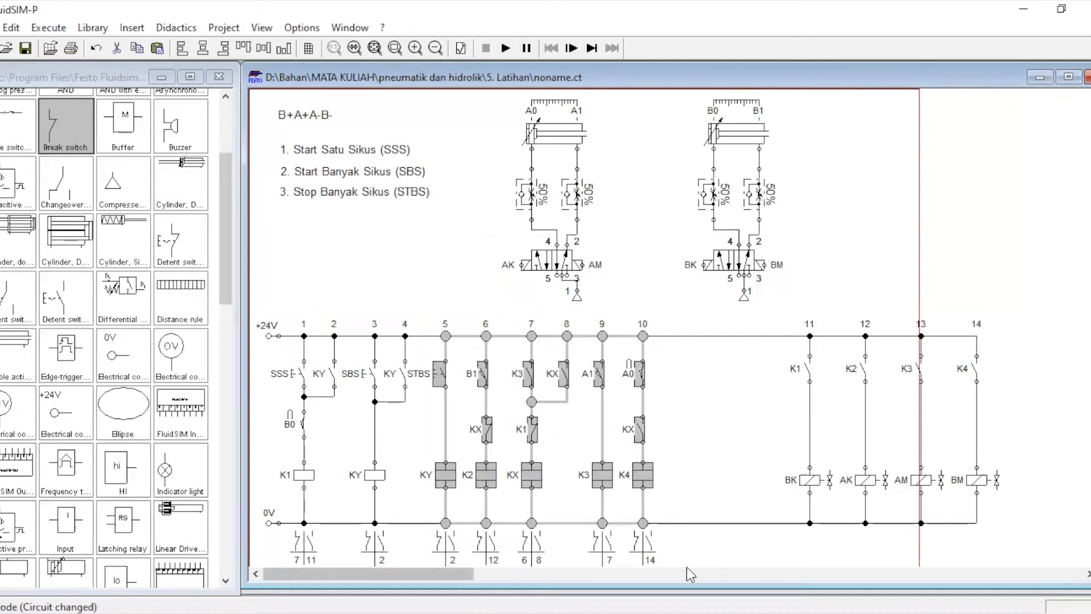
left_click(473, 279)
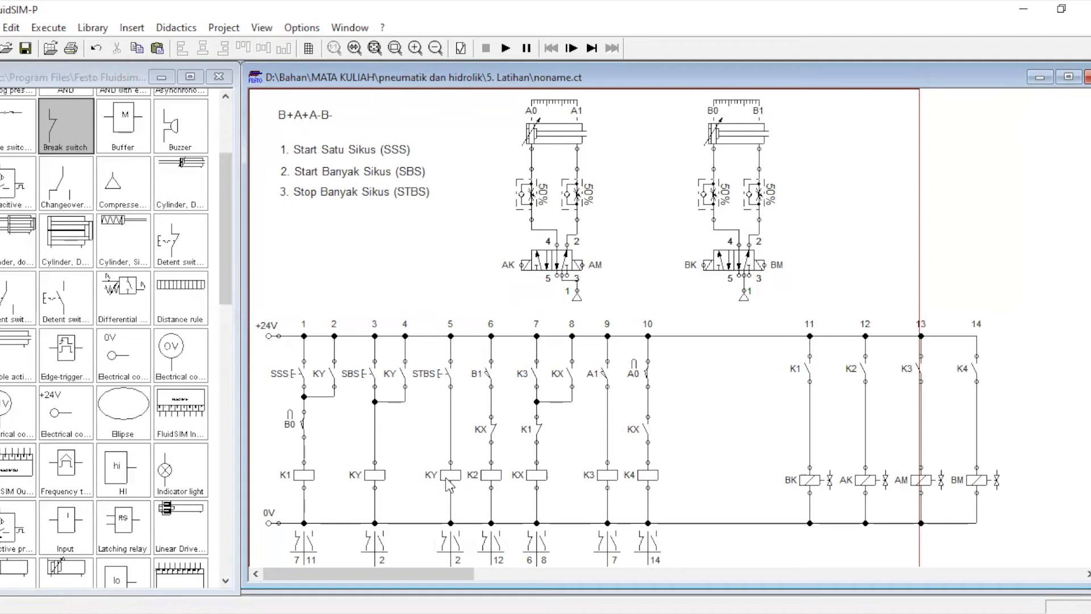
double_click(450, 479)
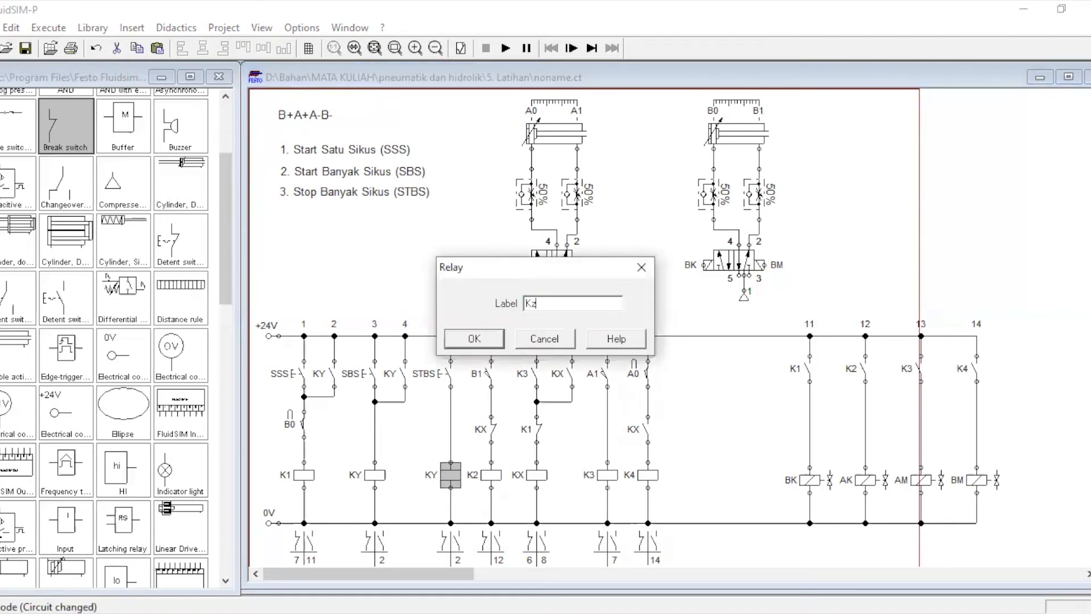
left_click(473, 339)
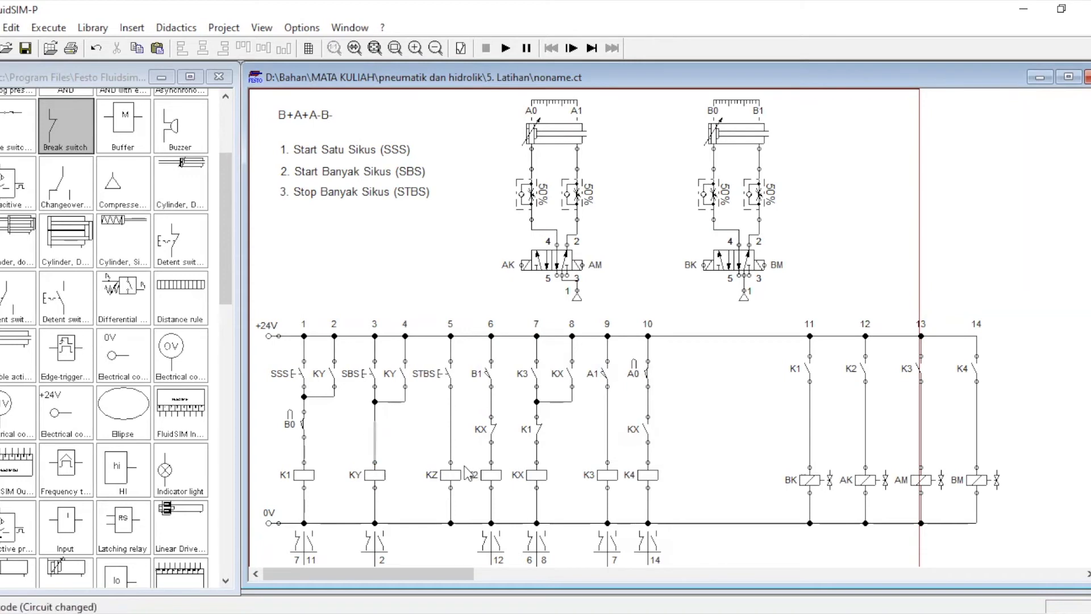
- Insert a copy of the KX break contact between the SBS/KY junction and relay KY, wire it in series, and label it KZ
key("Delete")
left_click(493, 429)
left_click_drag(492, 429, 373, 402)
left_click(401, 433)
left_click_drag(374, 447, 374, 461)
left_click(375, 438)
double_click(375, 437)
key("BackSpace")
left_click(473, 384)
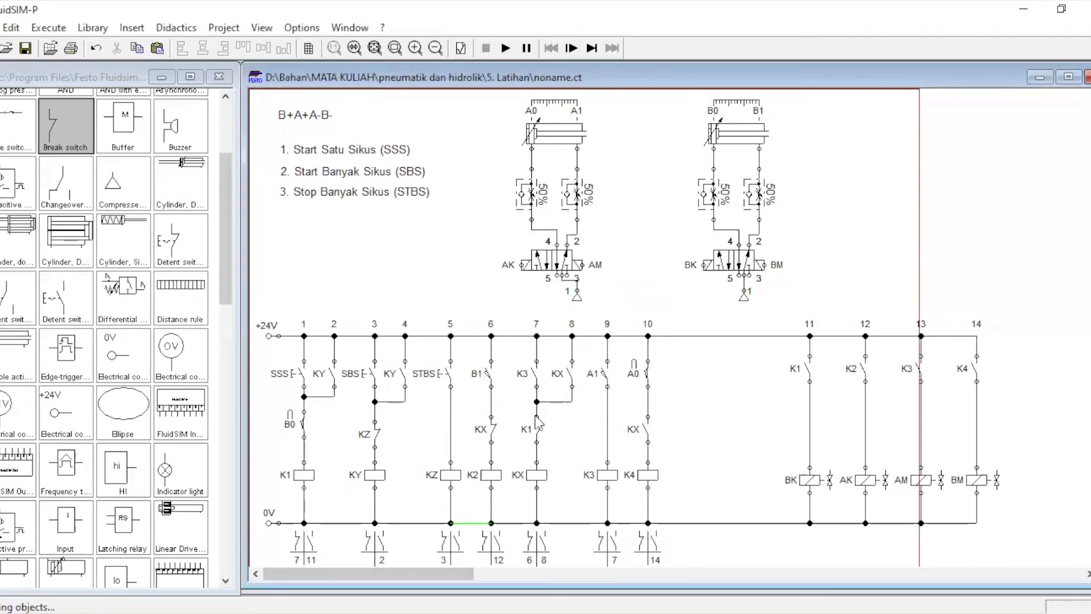
- Simulate the circuit despite the warnings, actuate SSS, SBS and STBS in turn to test starting and stopping, and stop the simulation
left_click(506, 54)
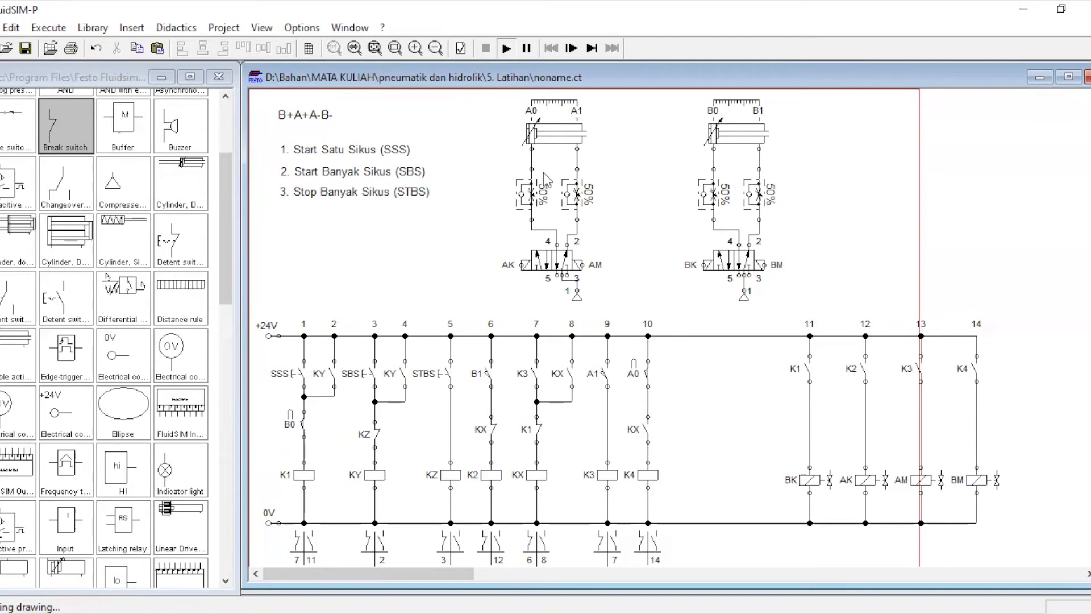
left_click(480, 341)
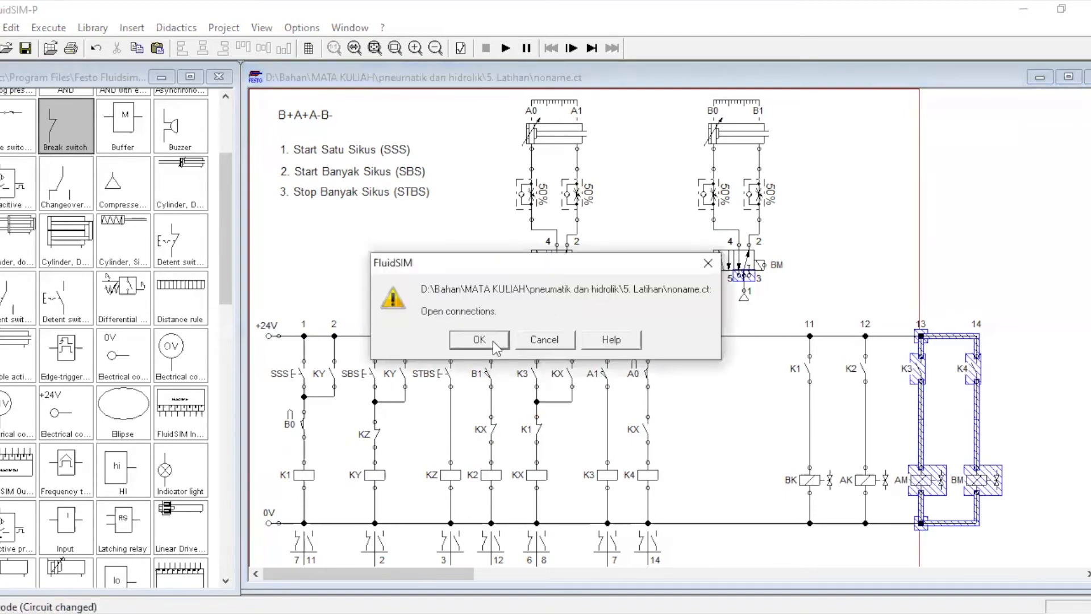
left_click(494, 343)
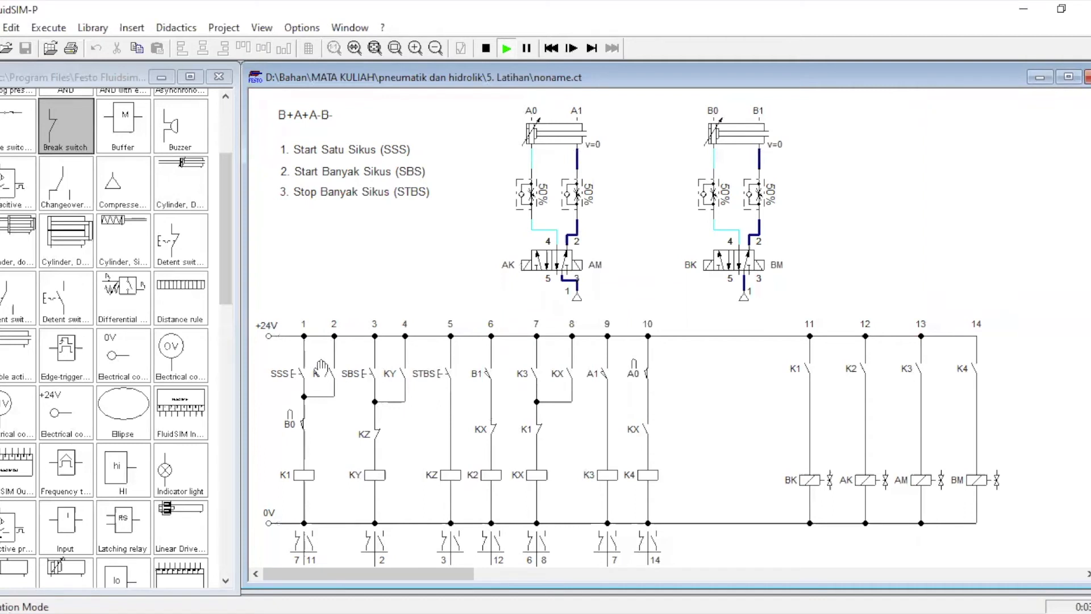
left_click(302, 357)
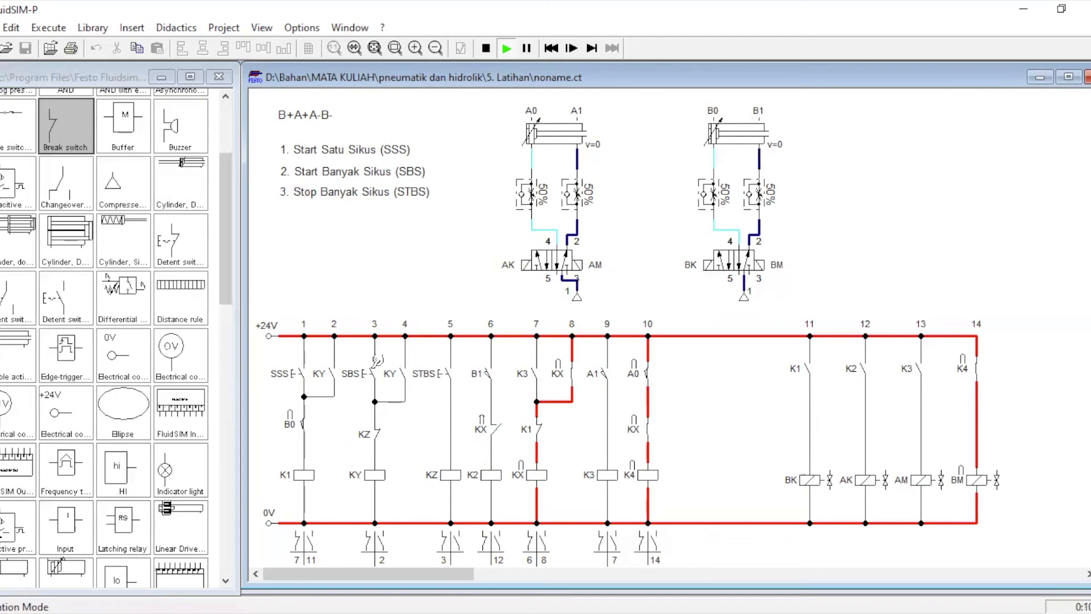
left_click(377, 360)
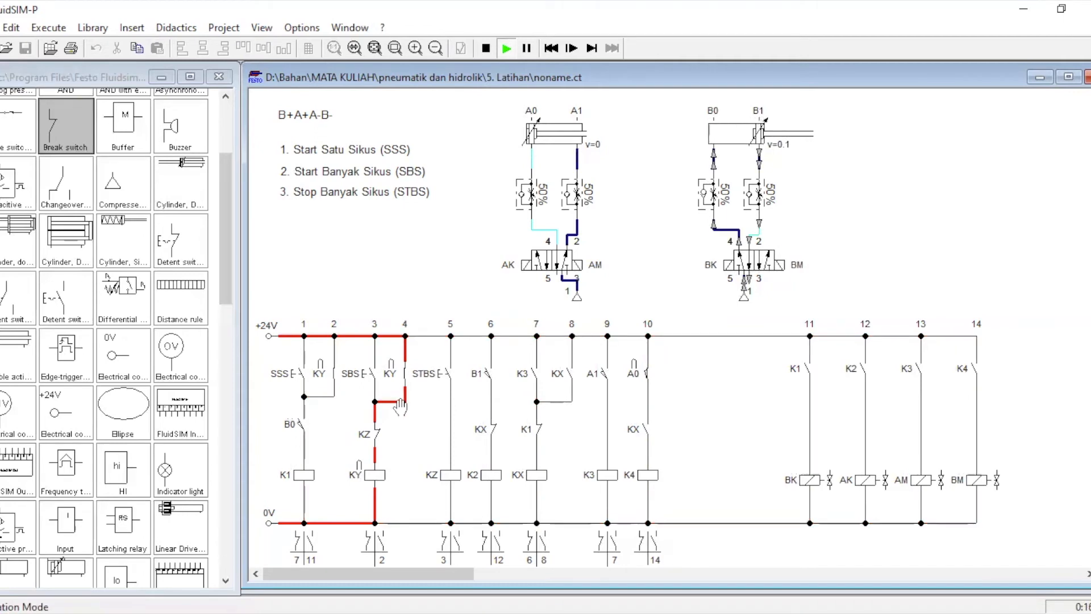
left_click(455, 359)
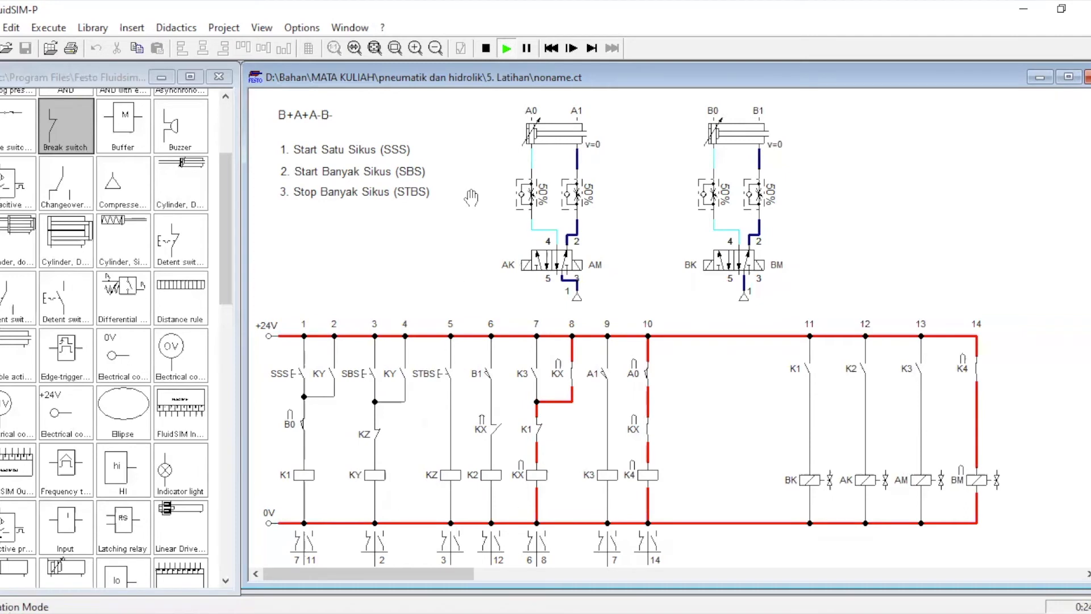
left_click(486, 48)
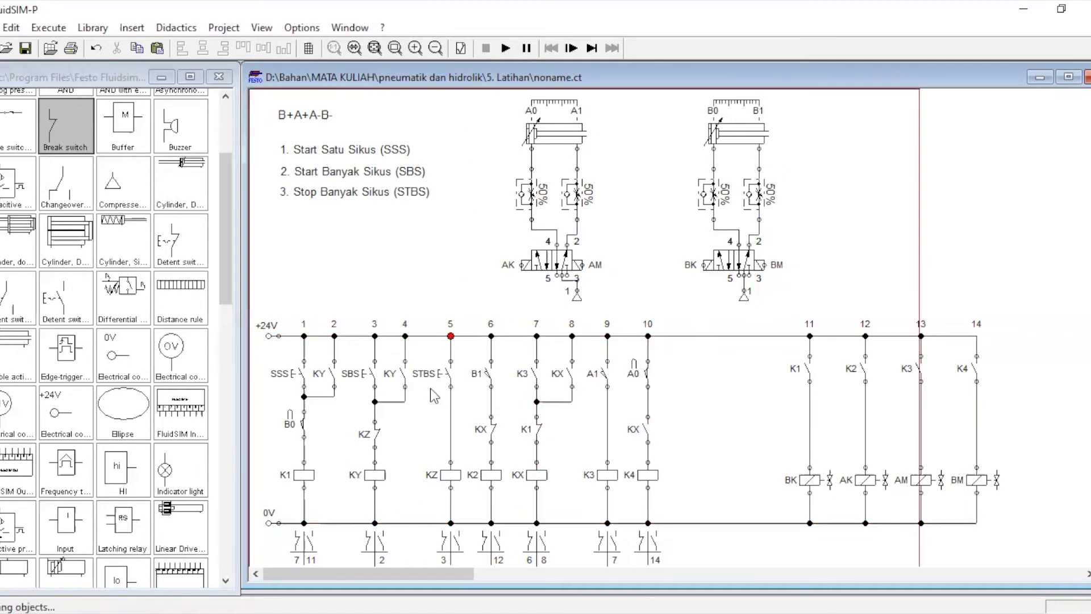
- Delete the KZ break contact and wire relay KY directly to the SBS/KY junction
left_click(375, 438)
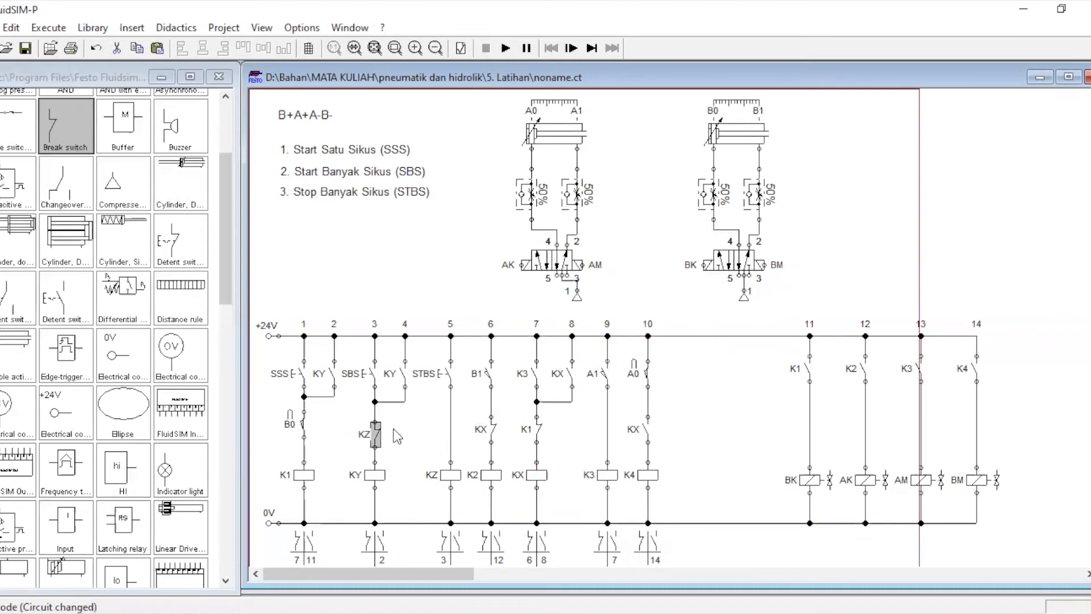
key("Delete")
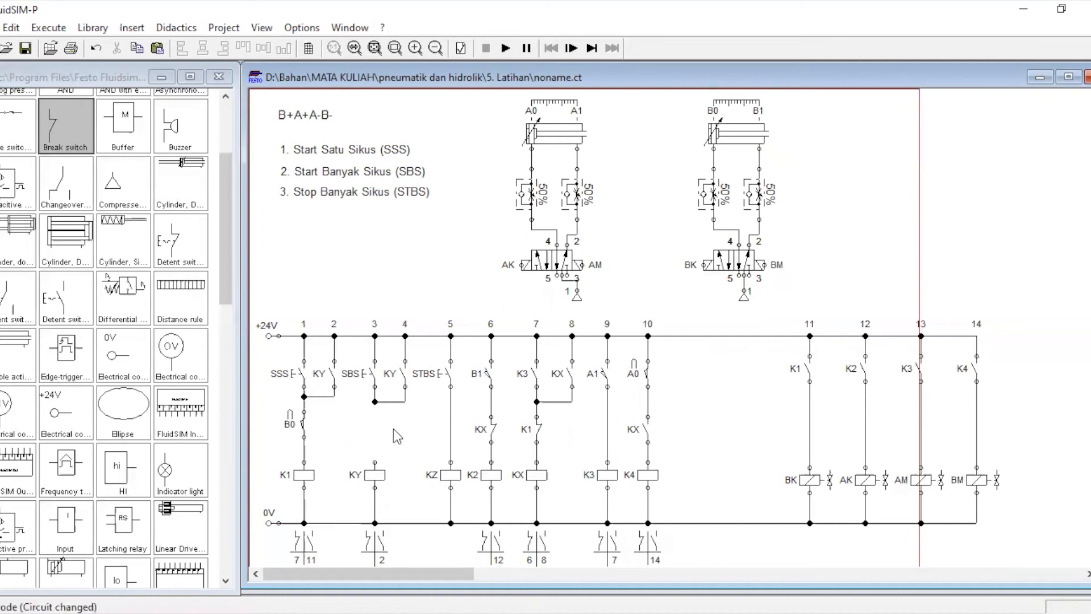
left_click_drag(372, 457, 374, 402)
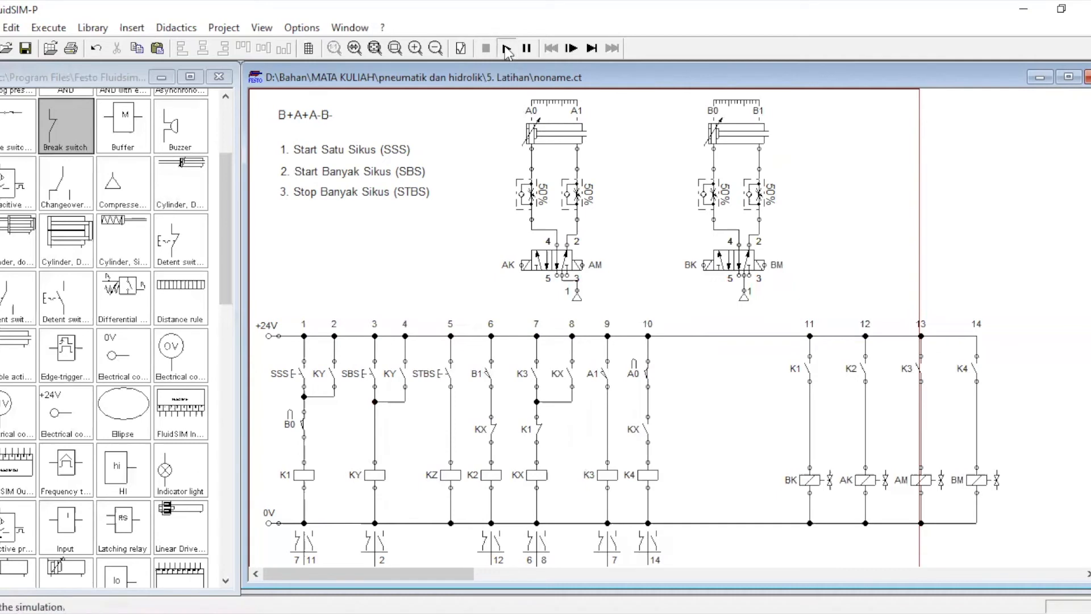
- Simulate the circuit without the KZ contact despite the warning, actuate SBS and STBS in turn, and stop the simulation
left_click(505, 49)
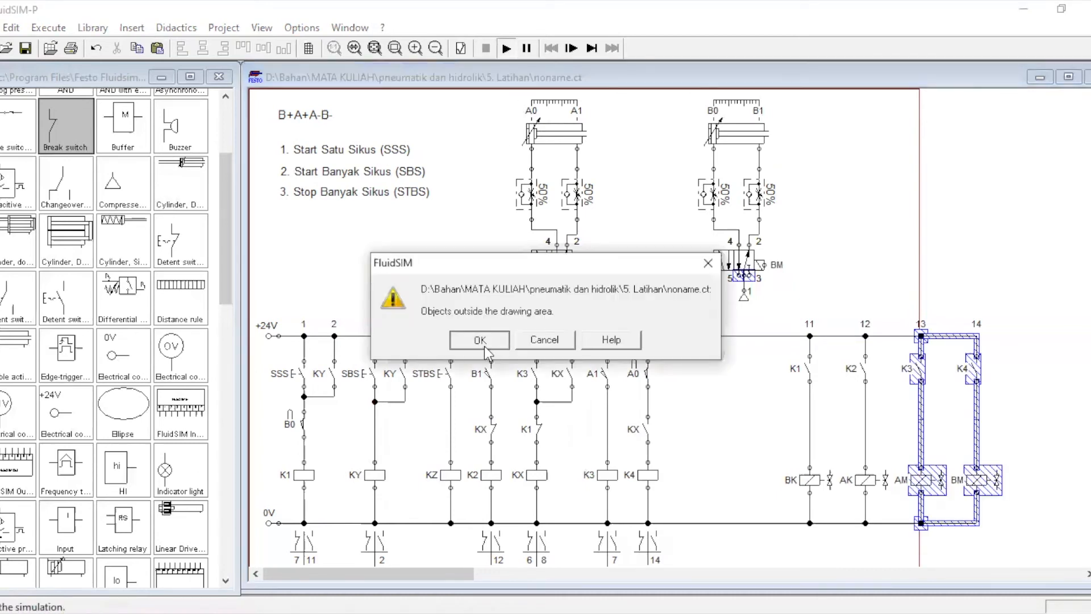
left_click(481, 341)
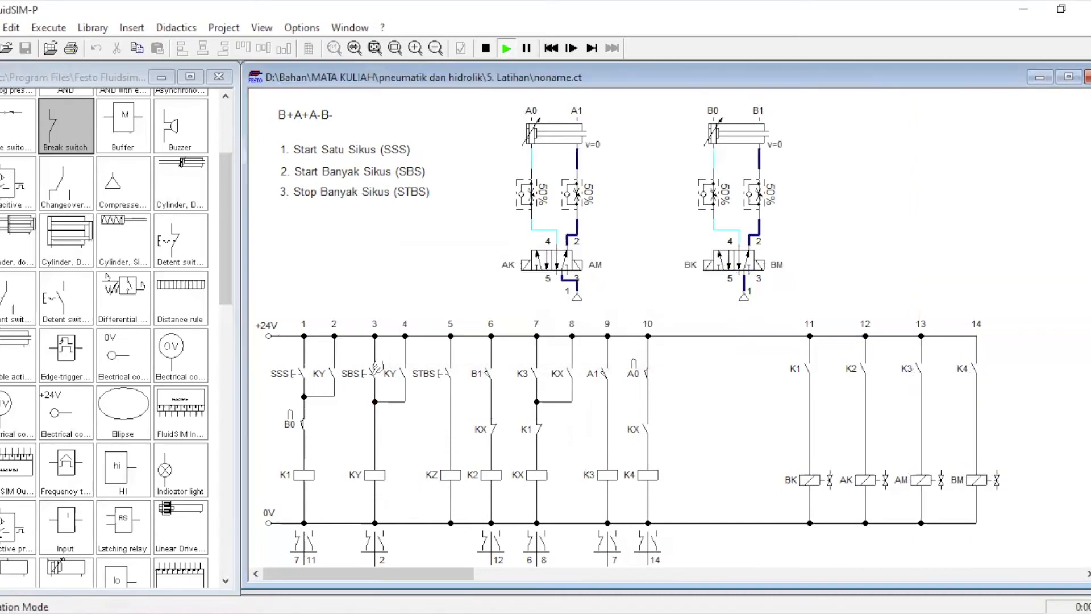
left_click(371, 372)
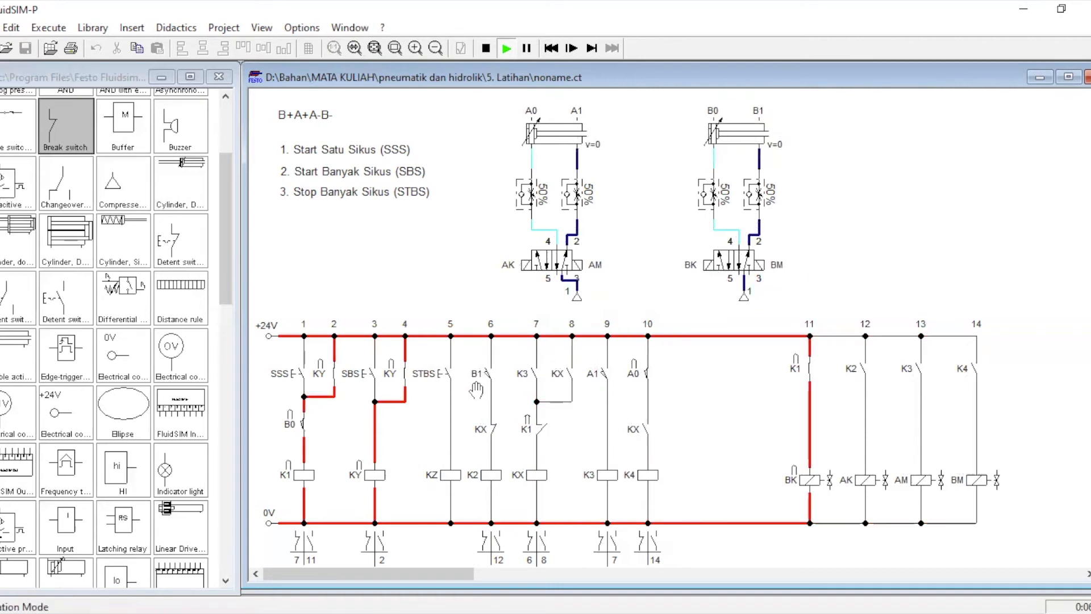
left_click(455, 359)
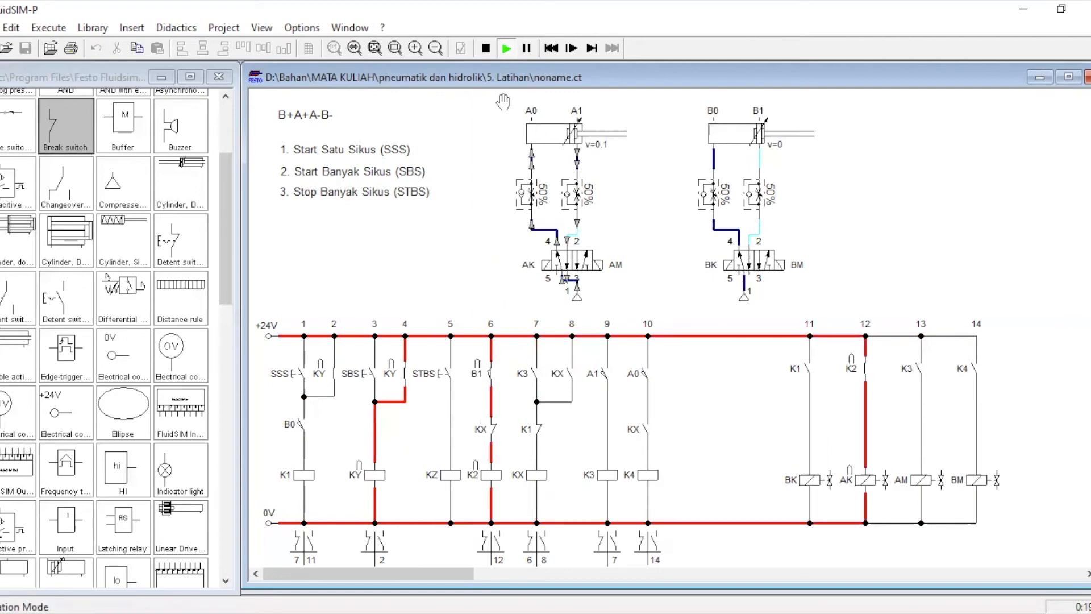
key("F5")
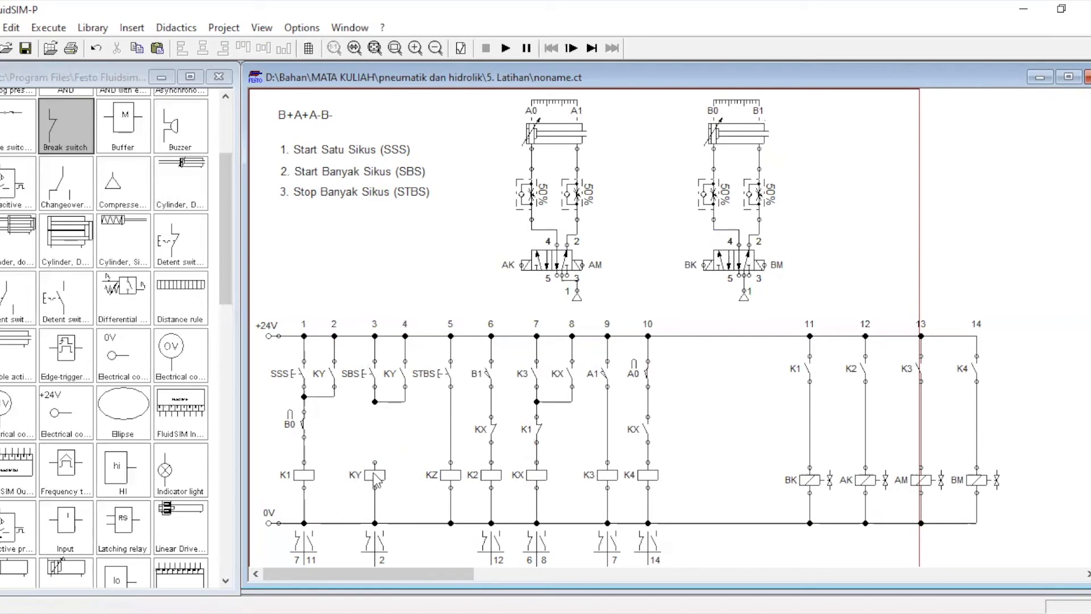
- Insert a copy of the KX break contact in series between the SBS/KY junction and relay KY, replacing the direct wire, and label it KZ
left_click(492, 431)
mouse_move(492, 430)
left_mouse_down()
mouse_move(703, 368)
mouse_move(367, 438)
mouse_move(376, 403)
left_mouse_up()
left_click_drag(375, 446, 374, 465)
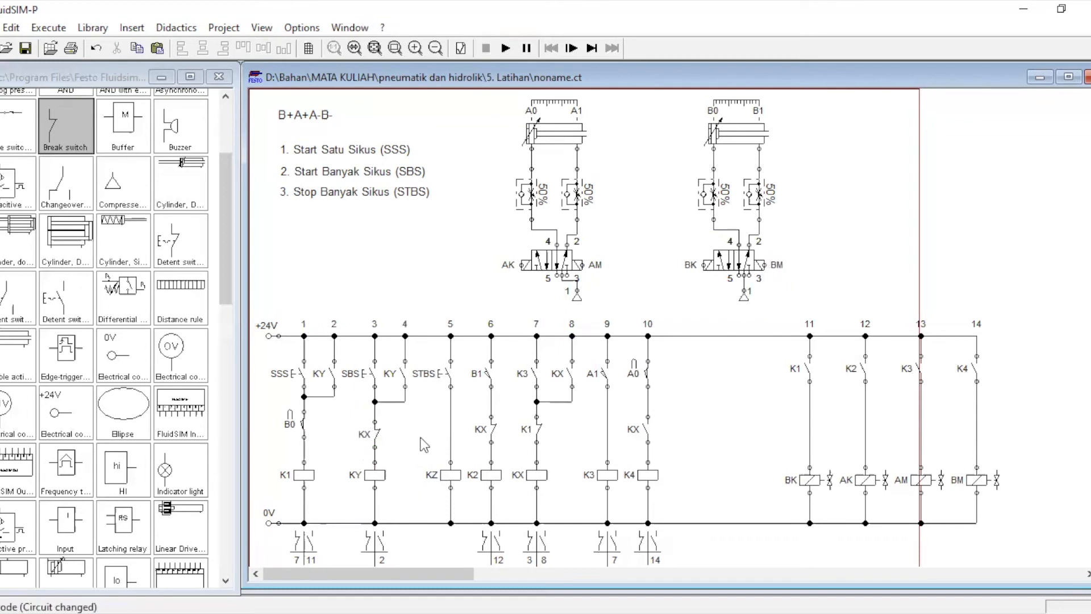
left_click(376, 435)
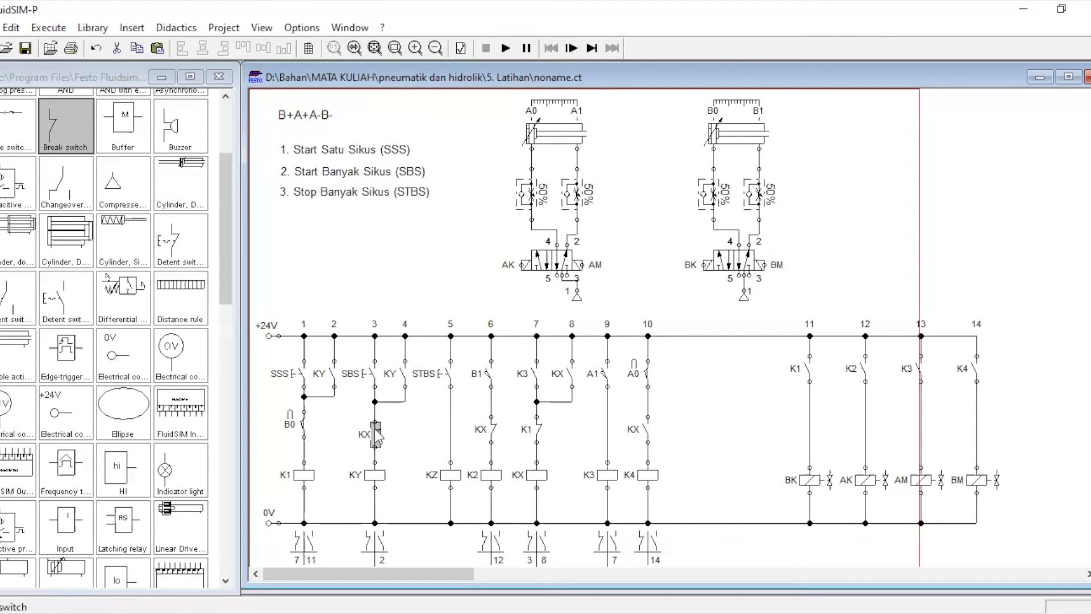
double_click(377, 436)
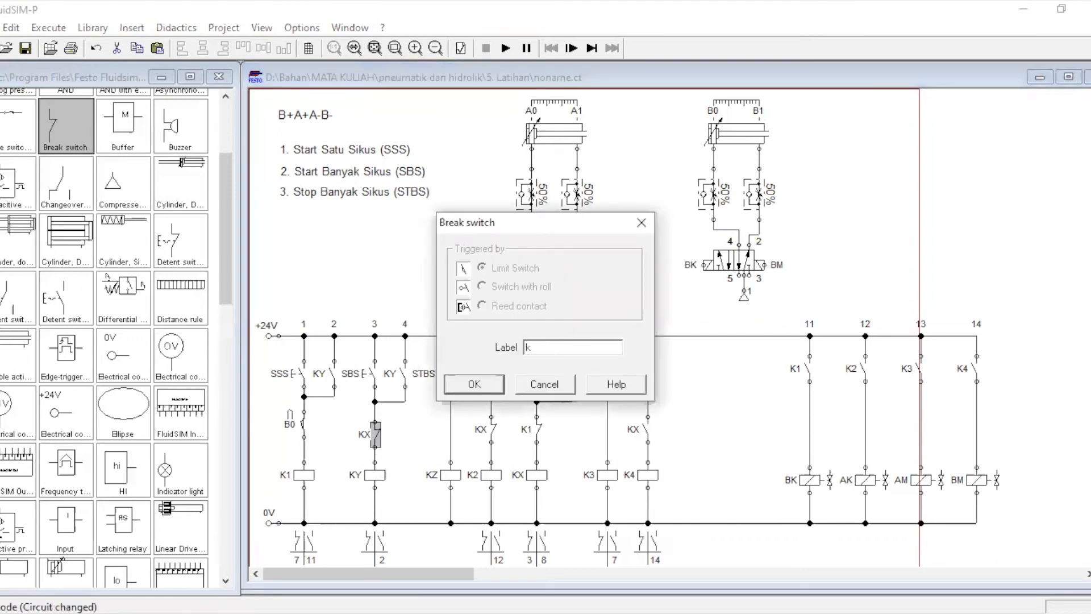
left_click(472, 391)
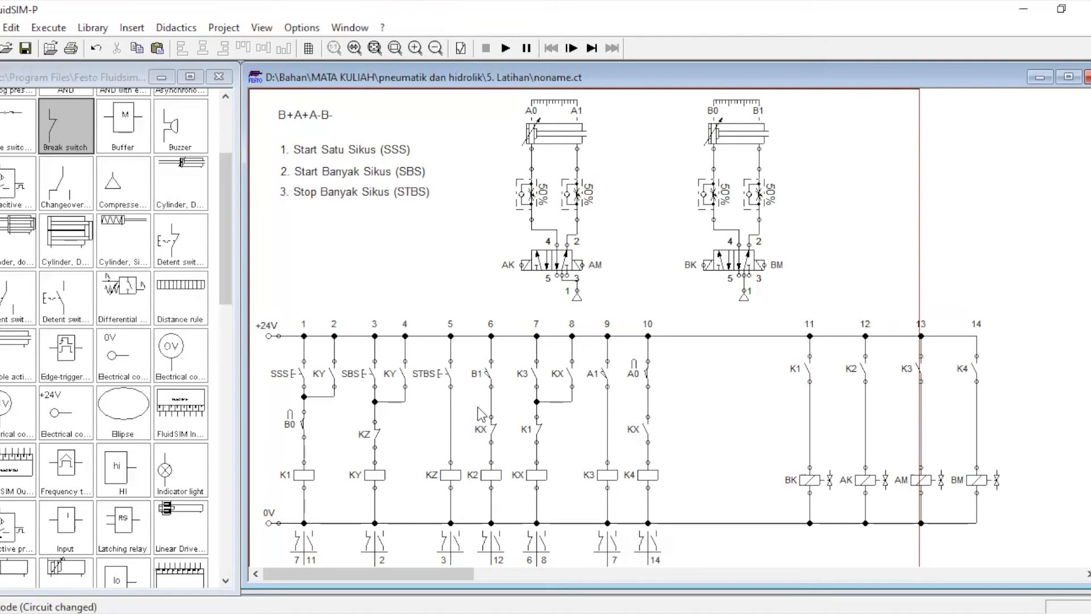
- Shift the branches of relays K2, KX, K3 and K4 along the rails to leave room for another branch after STBS
left_click_drag(473, 304, 701, 555)
scroll(750, 341, "up", 4)
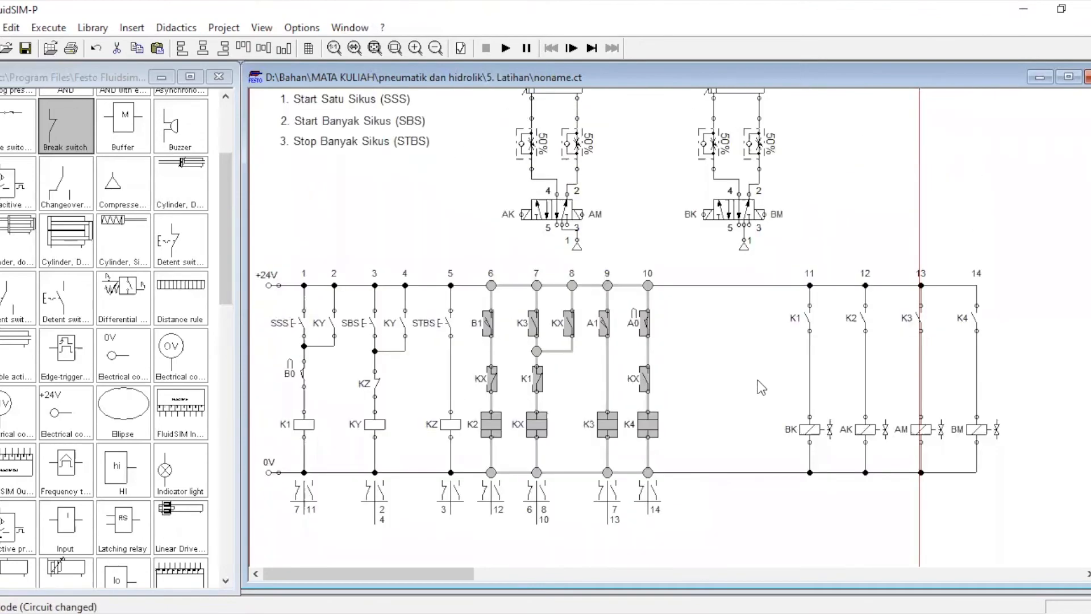
key("Right")
key("Right")
key("Right")
key("Right")
key("Right")
key("Right")
key("Right")
key("Right")
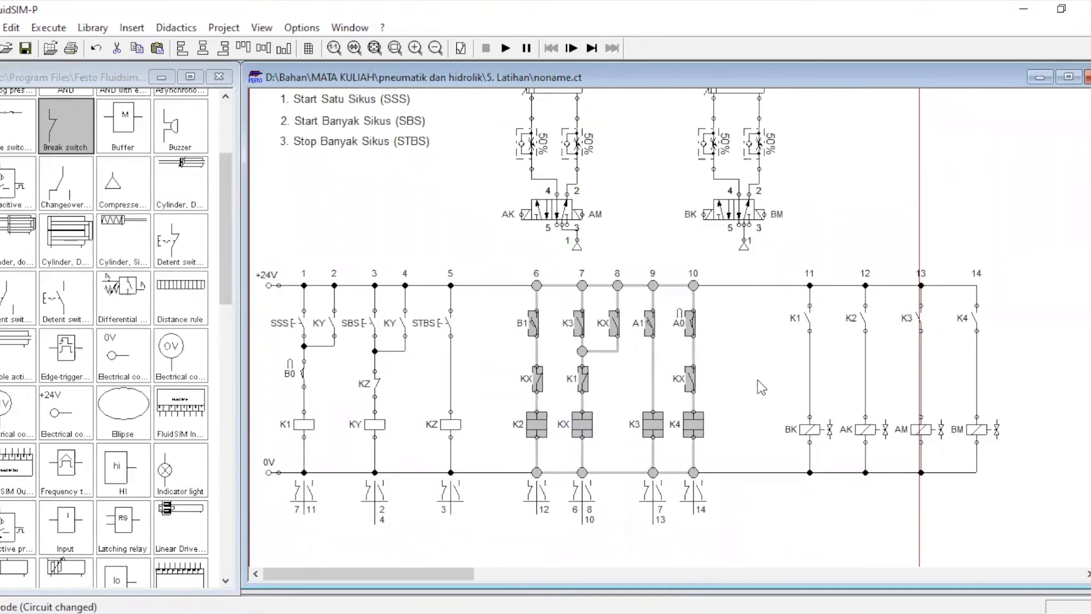
key("Right")
key("Right")
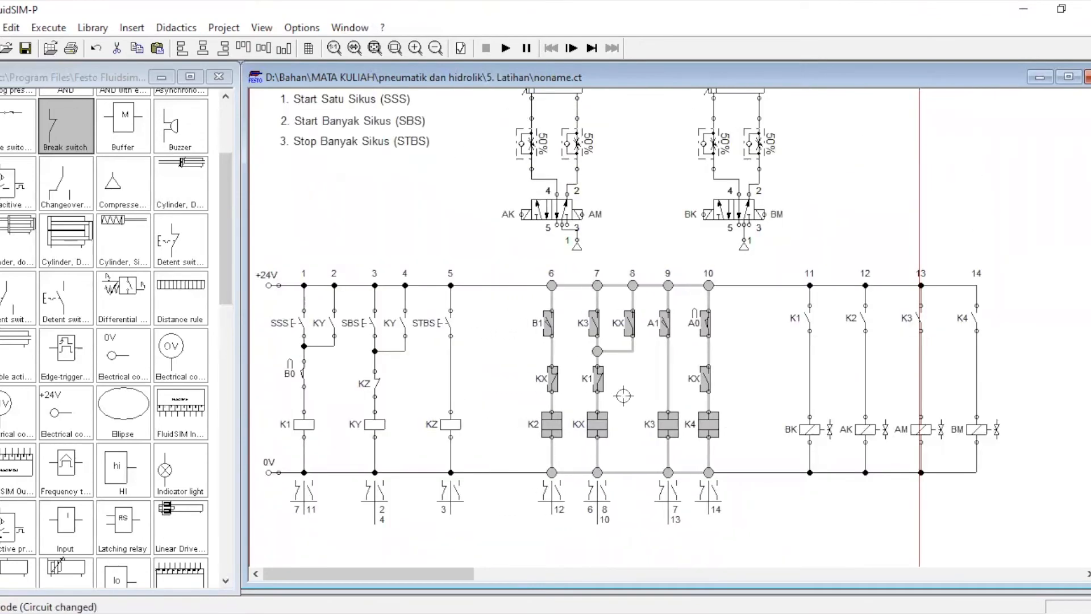
left_click(503, 415)
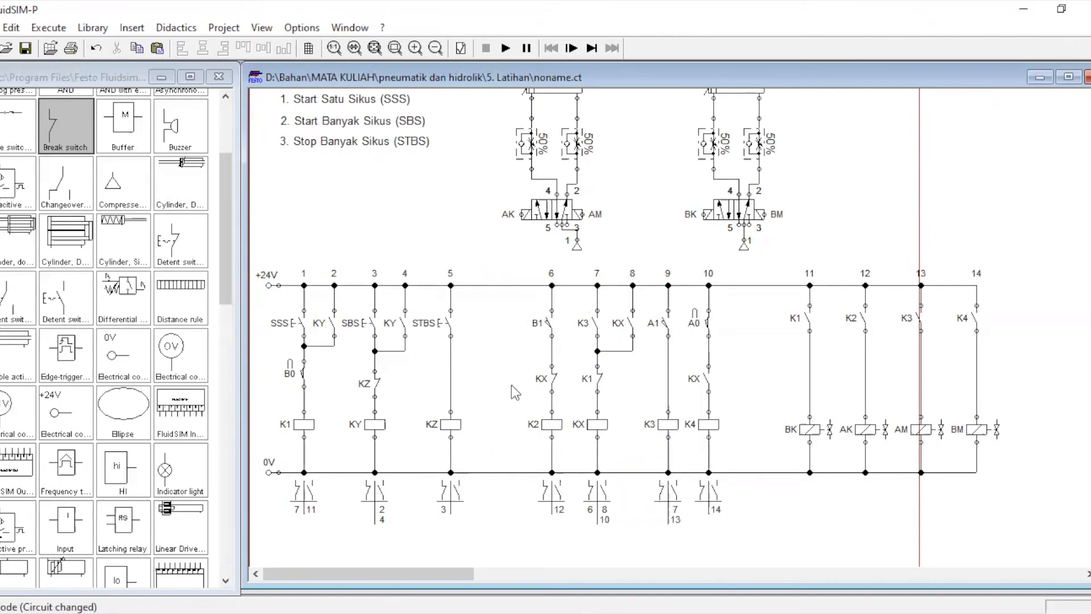
- Copy the STBS pushbutton and KZ relay branch into the gap before the B1 branch and wire it to both supply rails
scroll(511, 385, "up", 2)
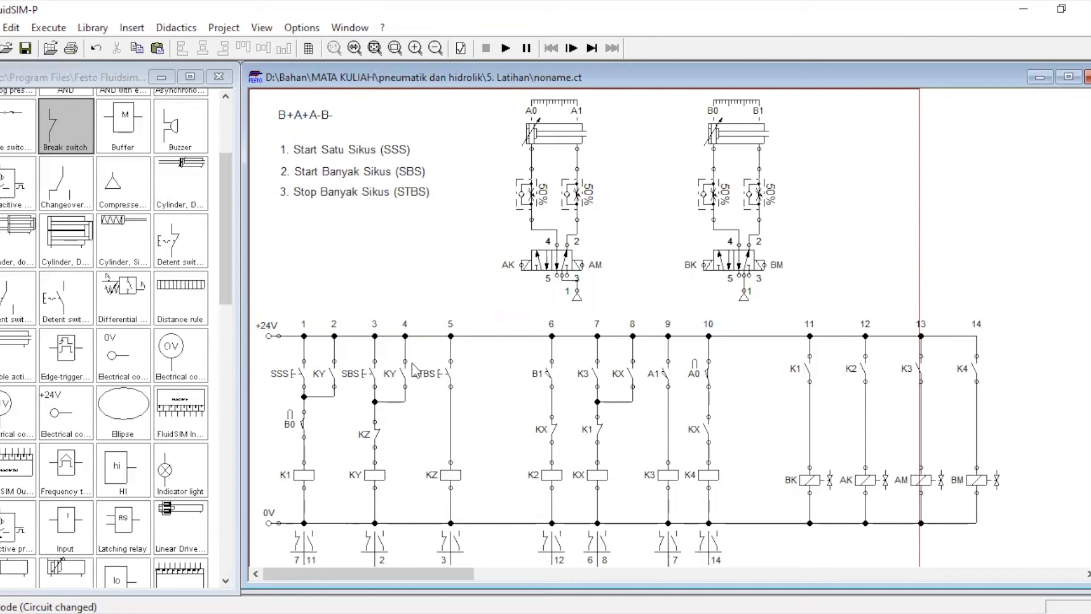
left_click_drag(425, 348, 506, 474)
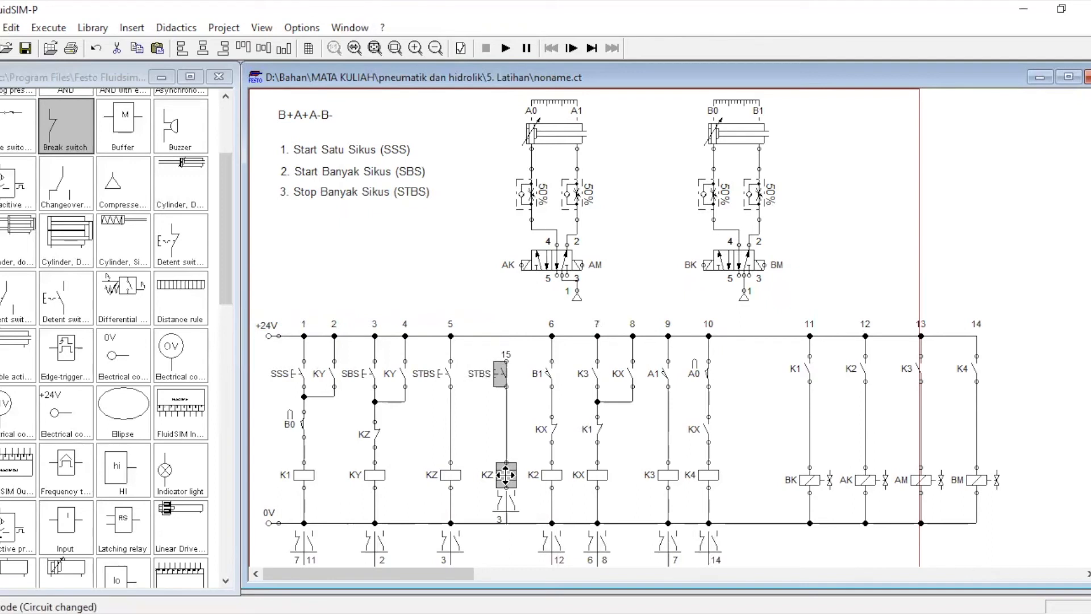
left_click_drag(506, 475, 511, 474)
left_click_drag(511, 361, 508, 336)
left_click_drag(512, 488, 510, 525)
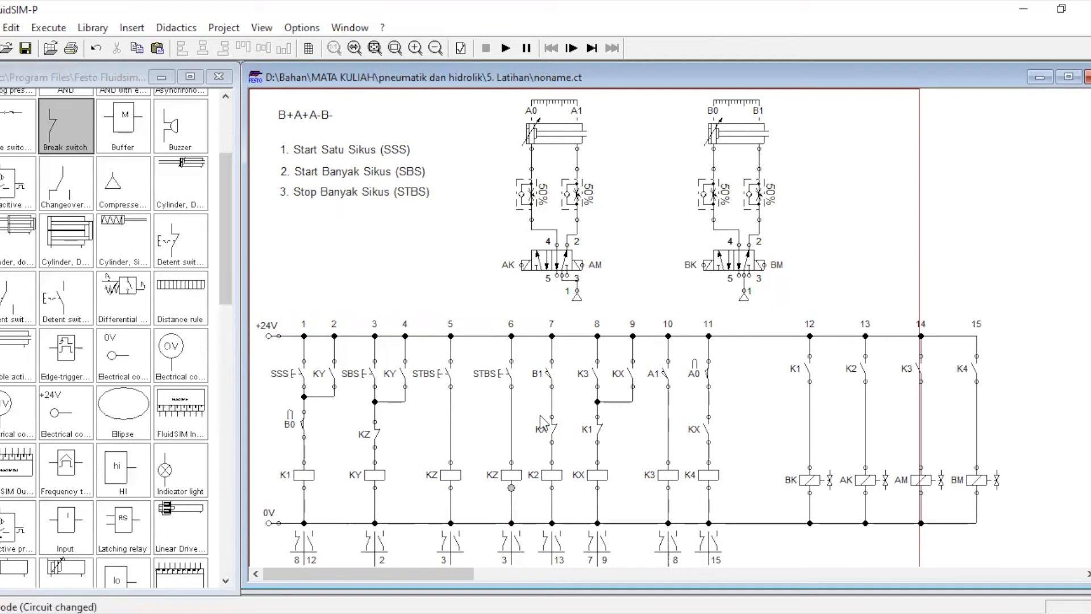
- Shift the B1 through K4 branches slightly further away from the copied STBS branch
left_click_drag(538, 307, 728, 558)
key("Right")
key("Right")
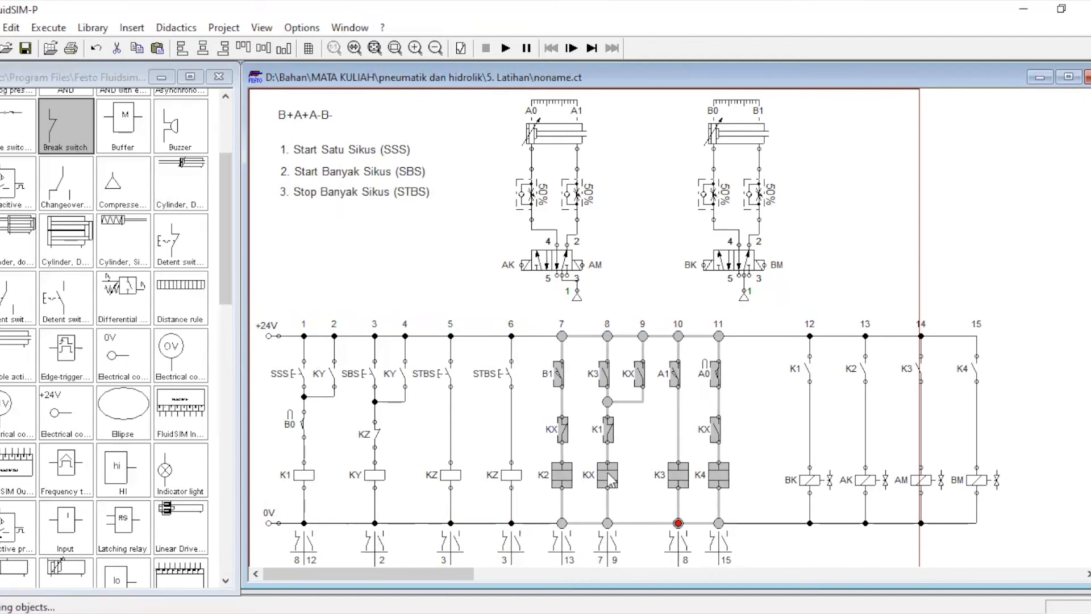
left_click(533, 296)
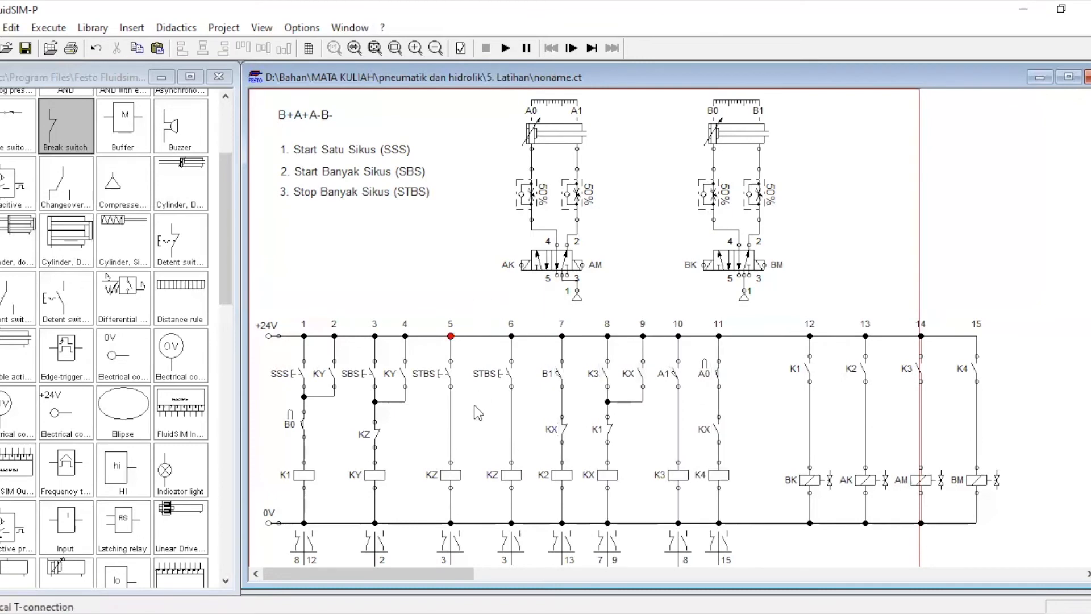
- Relabel the pushbutton in the copied branch as EM
double_click(510, 376)
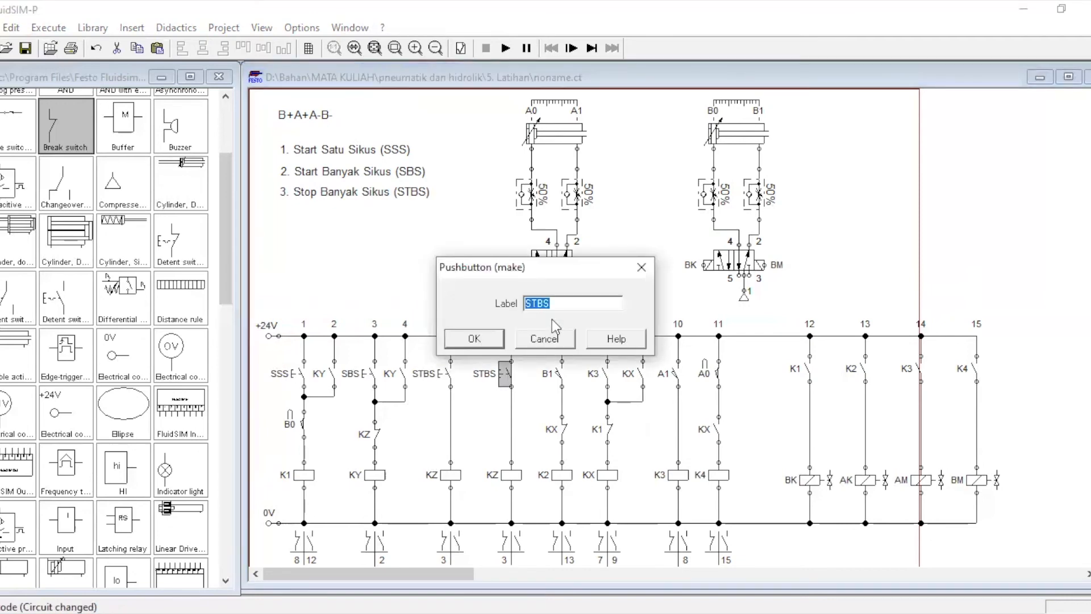
type("EM")
left_click(482, 341)
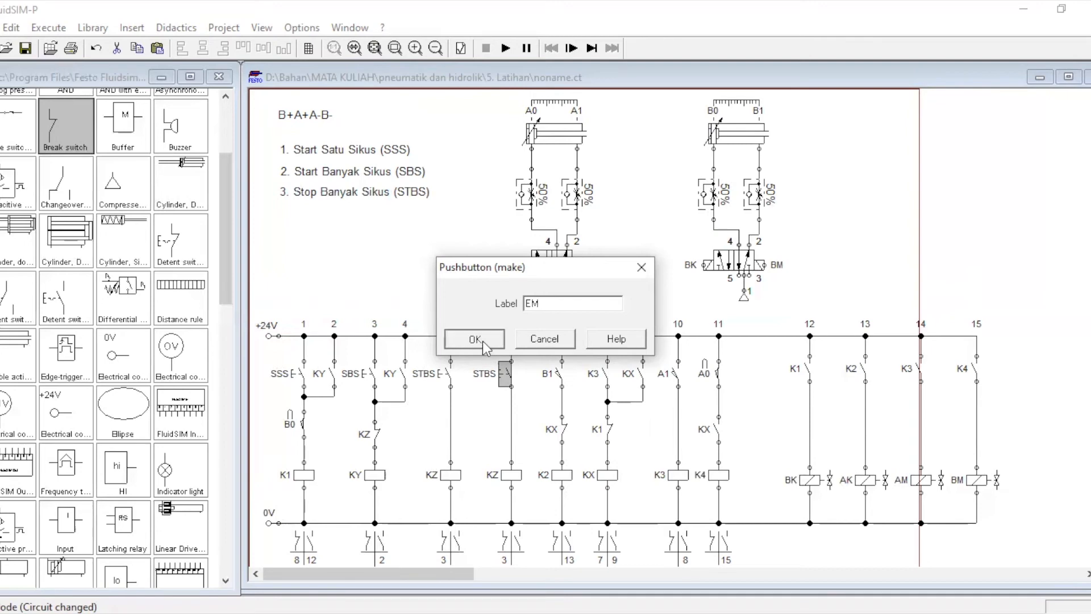
- Duplicate the "3. Stop Banyak Sikus (STBS)" note and place the copy directly beneath it
left_click(391, 196)
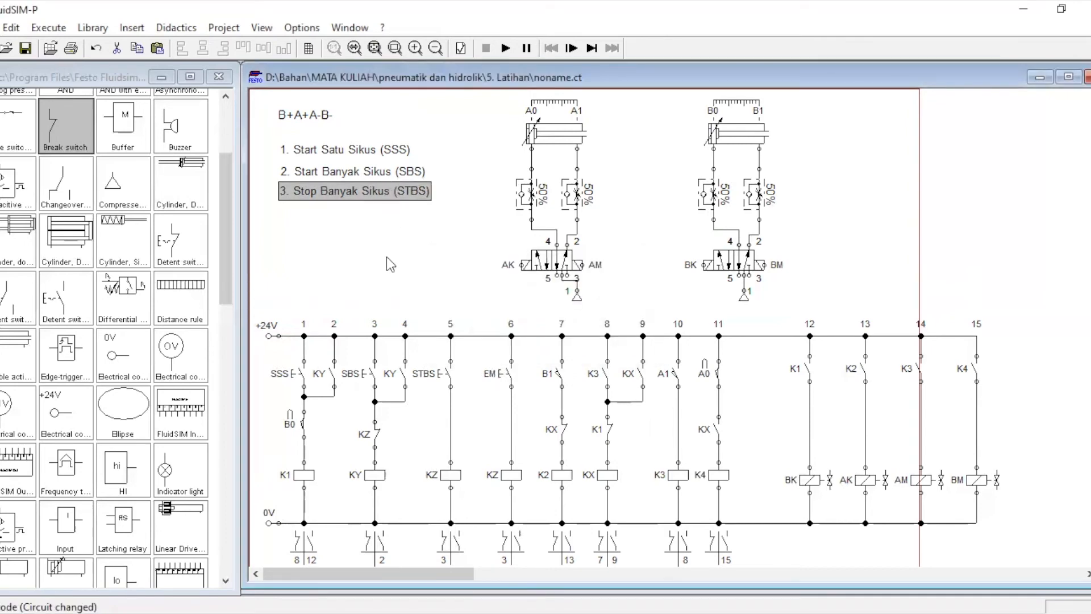
key("ctrl+c")
key("ctrl+v")
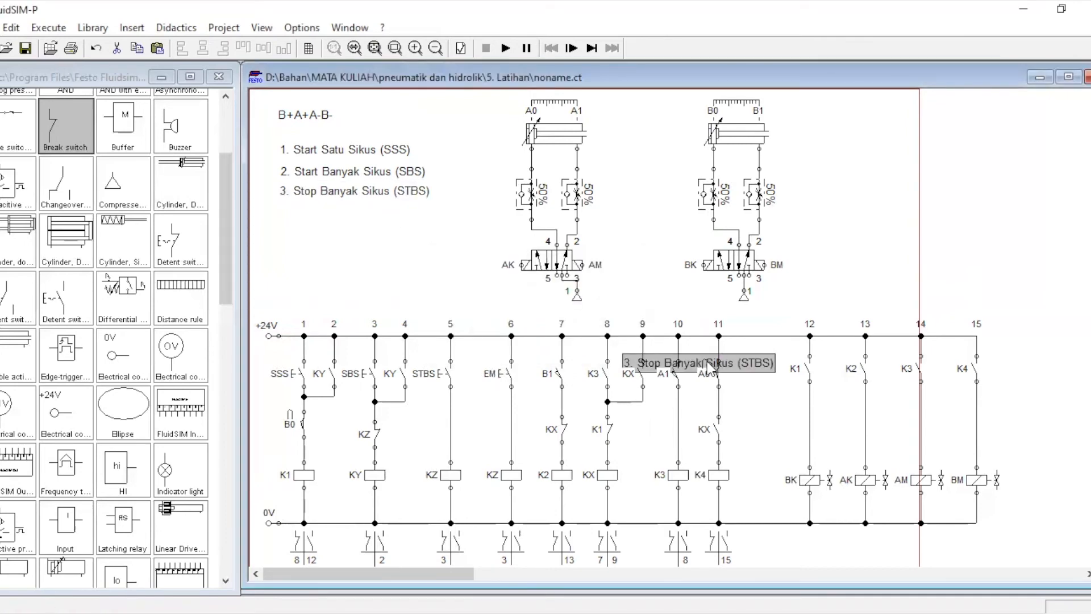
left_click_drag(704, 362, 348, 205)
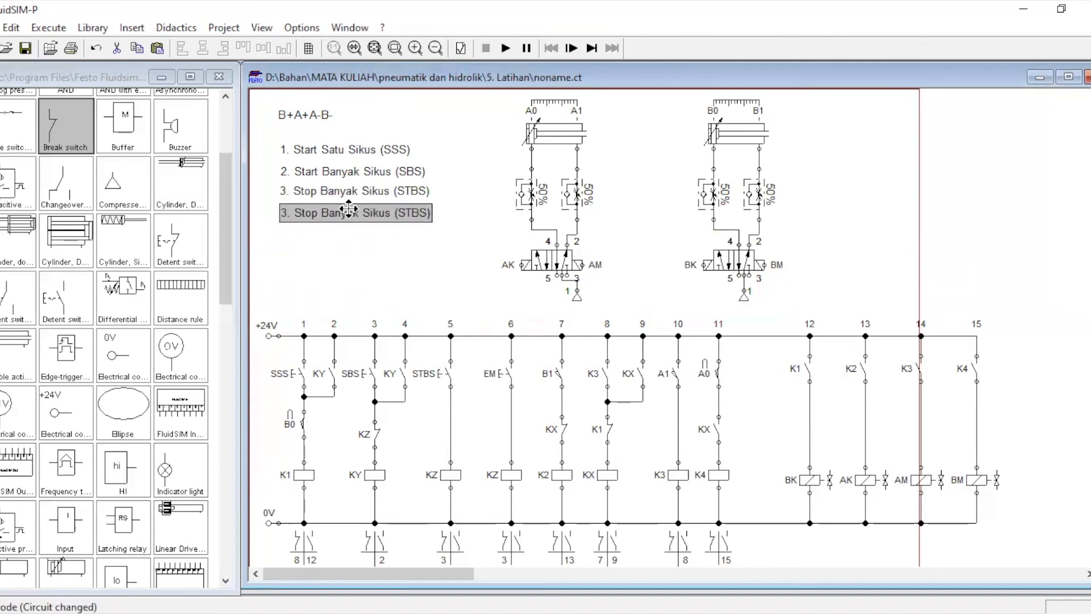
- Change the duplicated note's text to "4. Emergency (EM)"
double_click(287, 216)
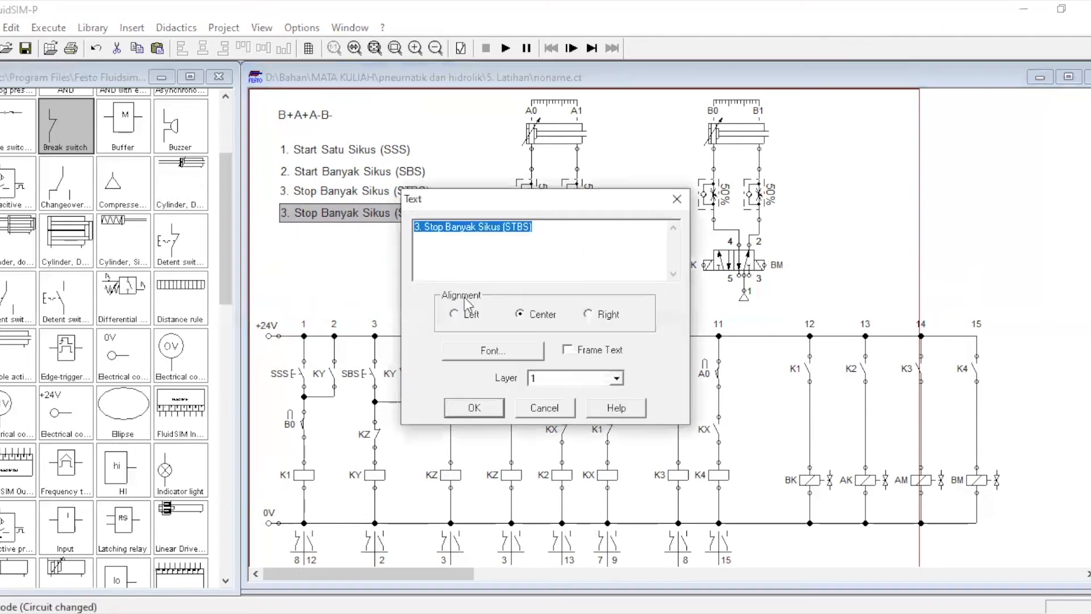
left_click(419, 227)
key("BackSpace")
type("4")
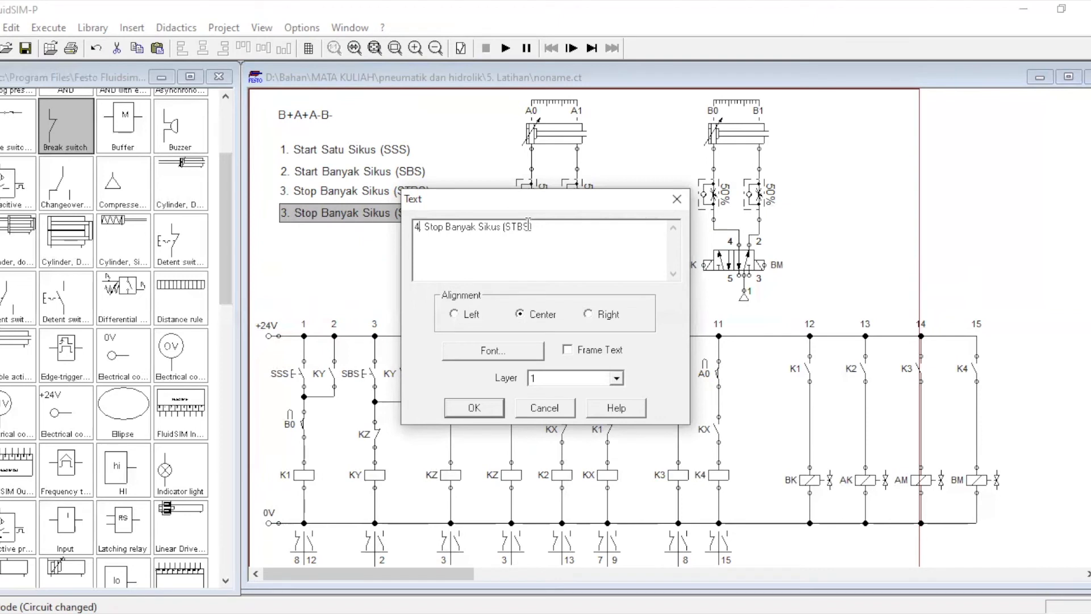
left_click_drag(513, 224, 510, 220)
type("EM")
left_click_drag(502, 230, 427, 220)
type("E")
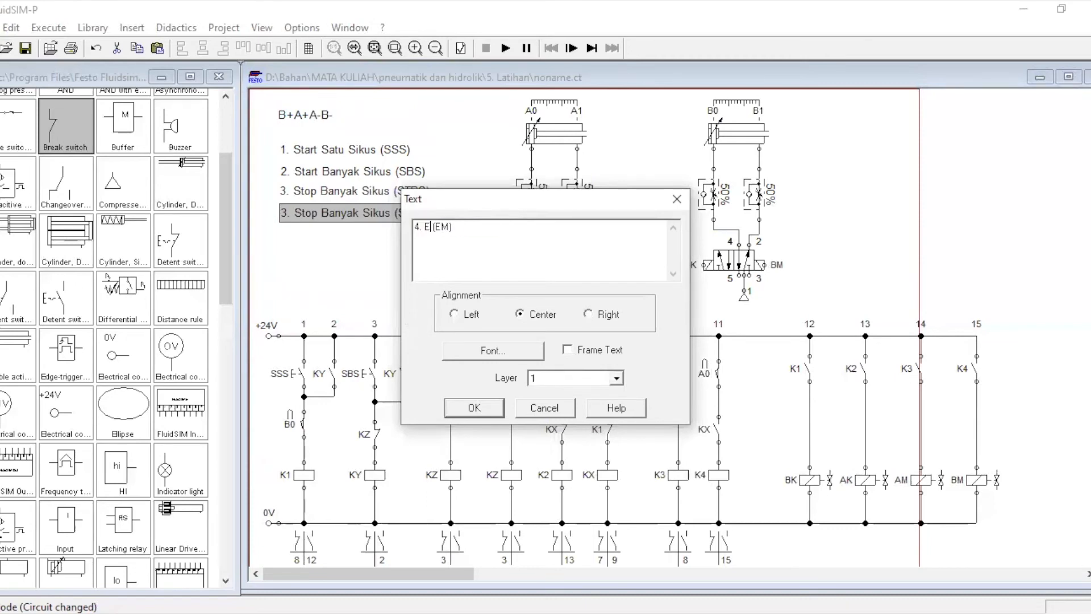
type("mergency")
left_click(490, 409)
left_click(418, 307)
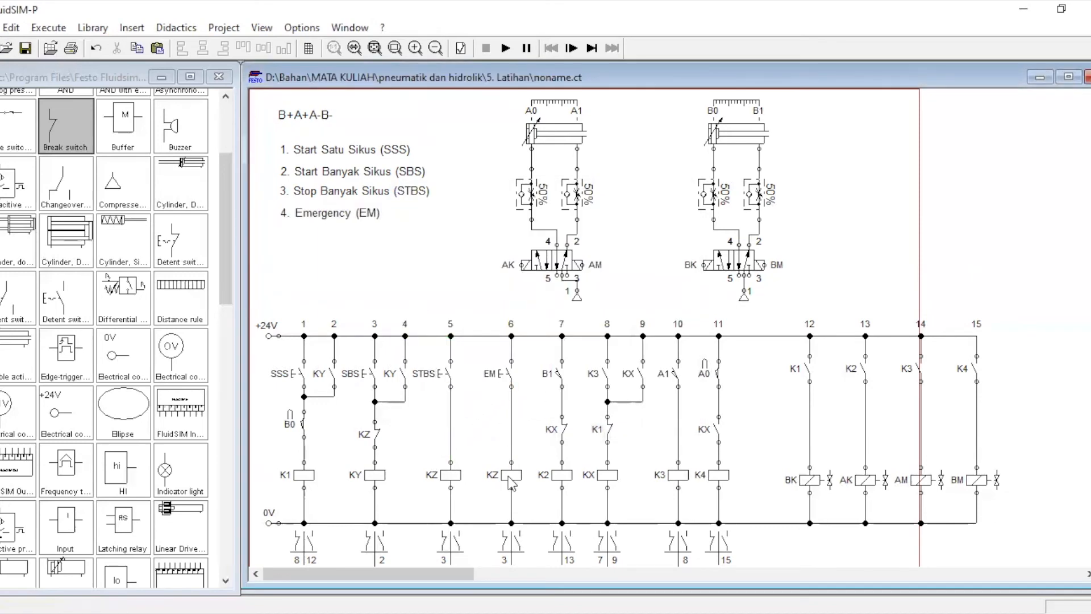
- Relabel the relay in the EM branch as KE
double_click(509, 476)
left_click(539, 302)
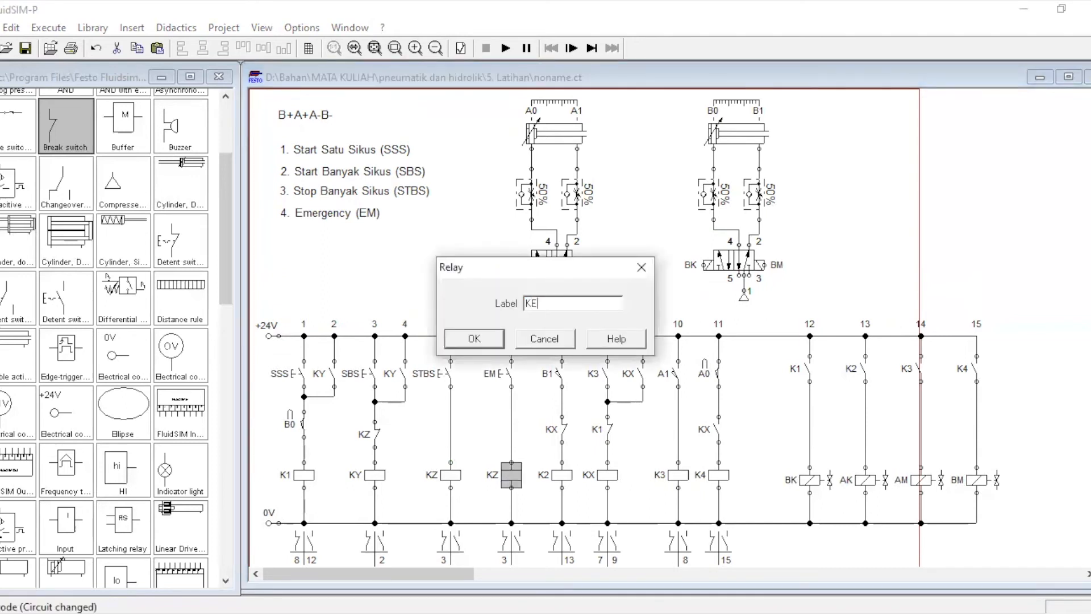
left_click(474, 339)
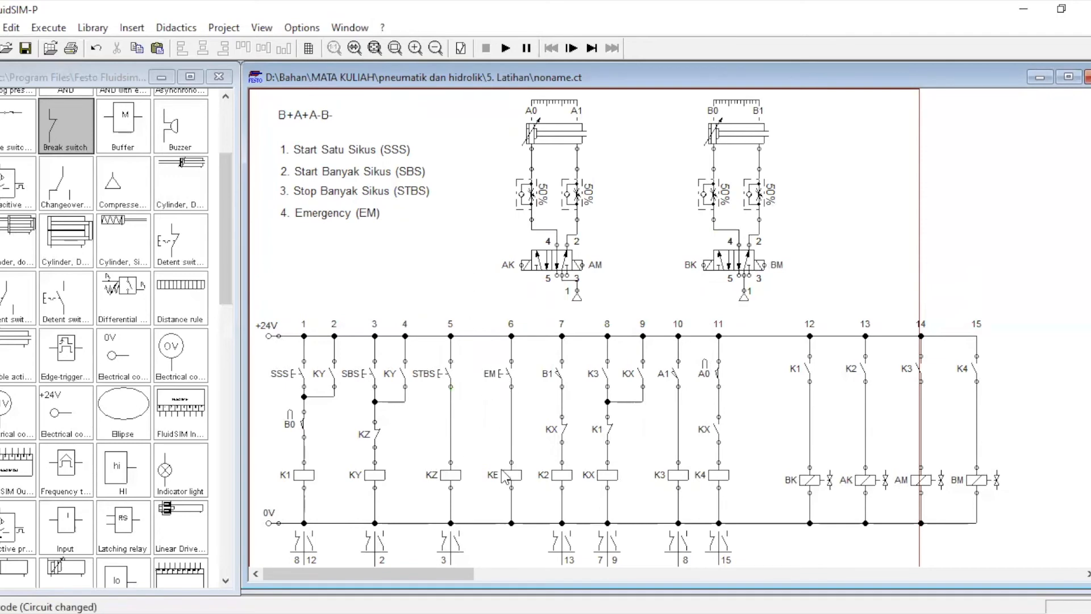
- Shift the whole EM branch slightly along the rails towards the STBS branch
left_click_drag(488, 312, 533, 535)
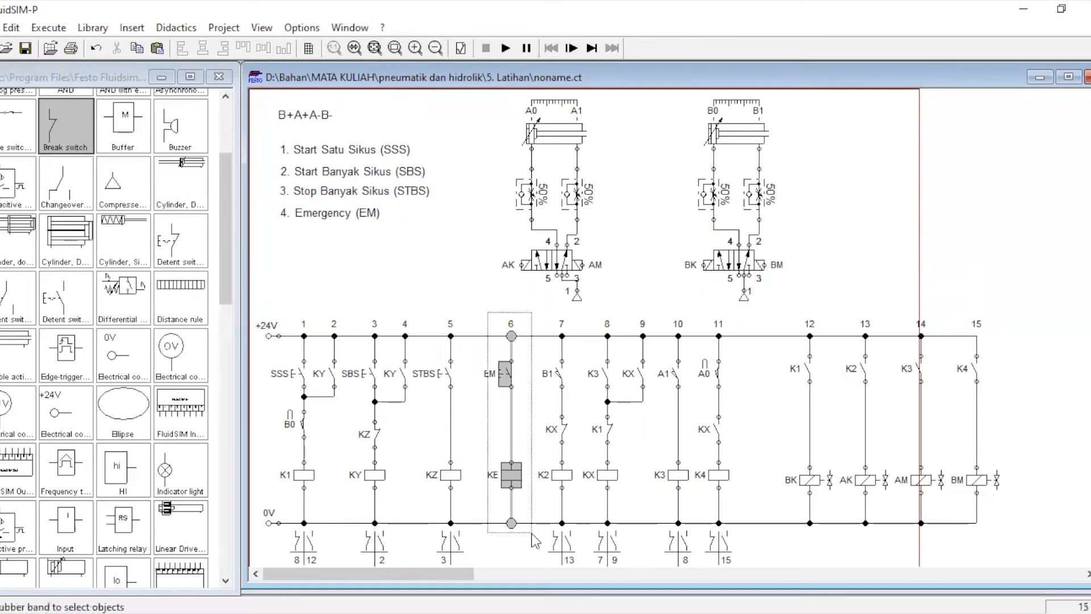
key("Left")
key("Left")
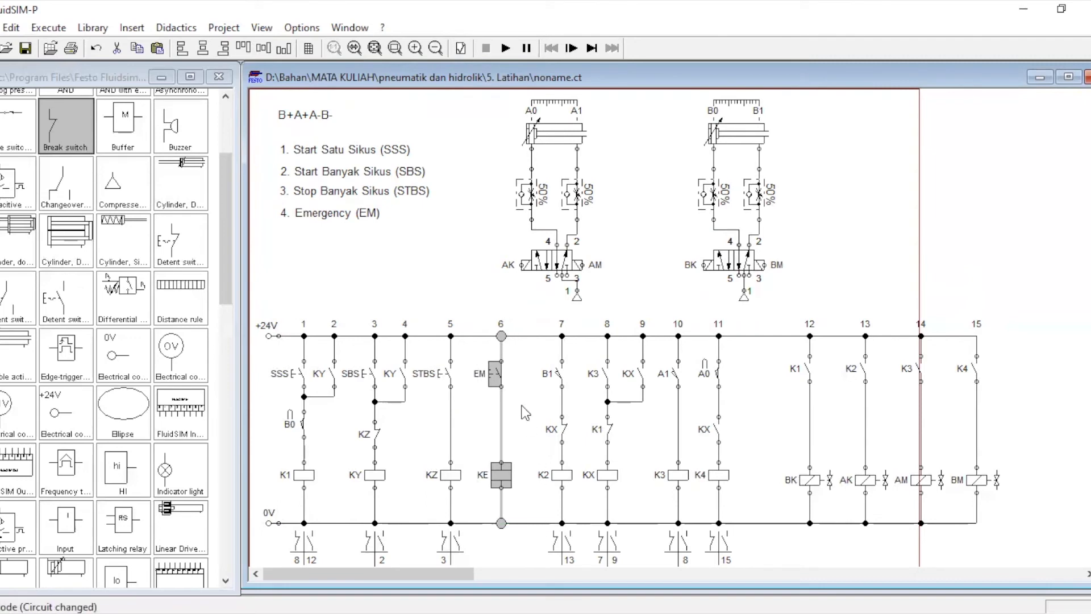
left_click(521, 406)
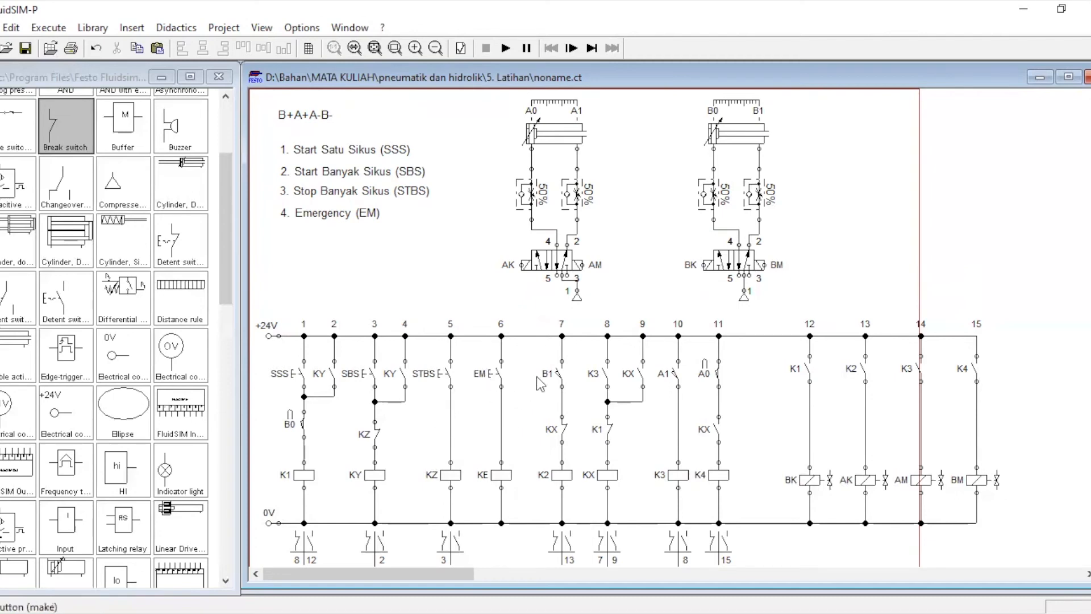
- Duplicate the B1 make contact, place the copy beside the EM pushbutton, and wire it in parallel with that button
left_click(561, 380)
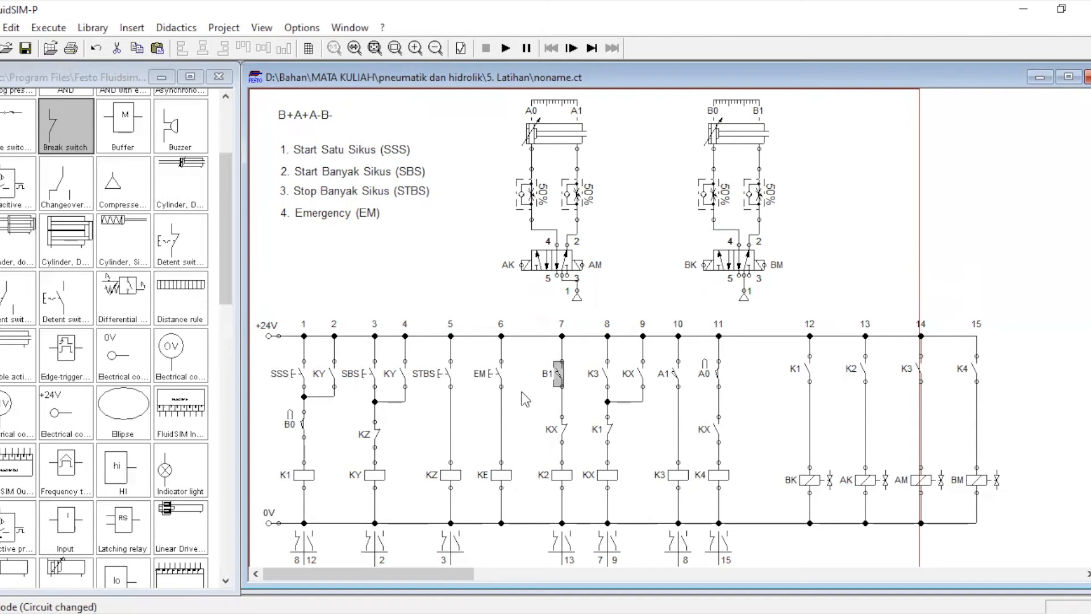
key("ctrl+v")
left_click_drag(702, 367, 517, 367)
left_click(534, 423)
left_click_drag(526, 361, 526, 337)
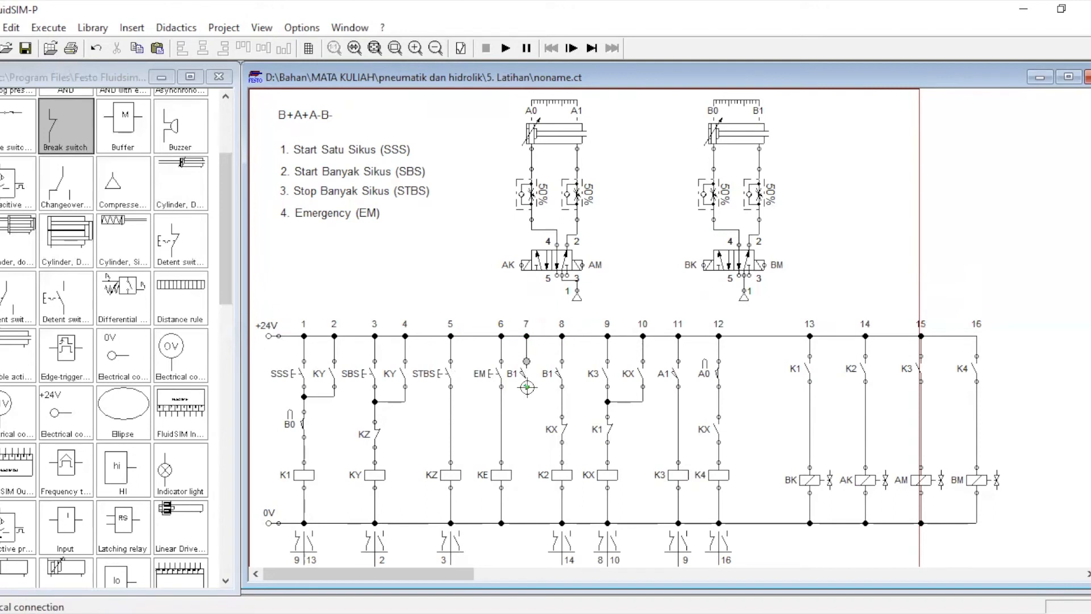
left_click_drag(526, 386, 501, 407)
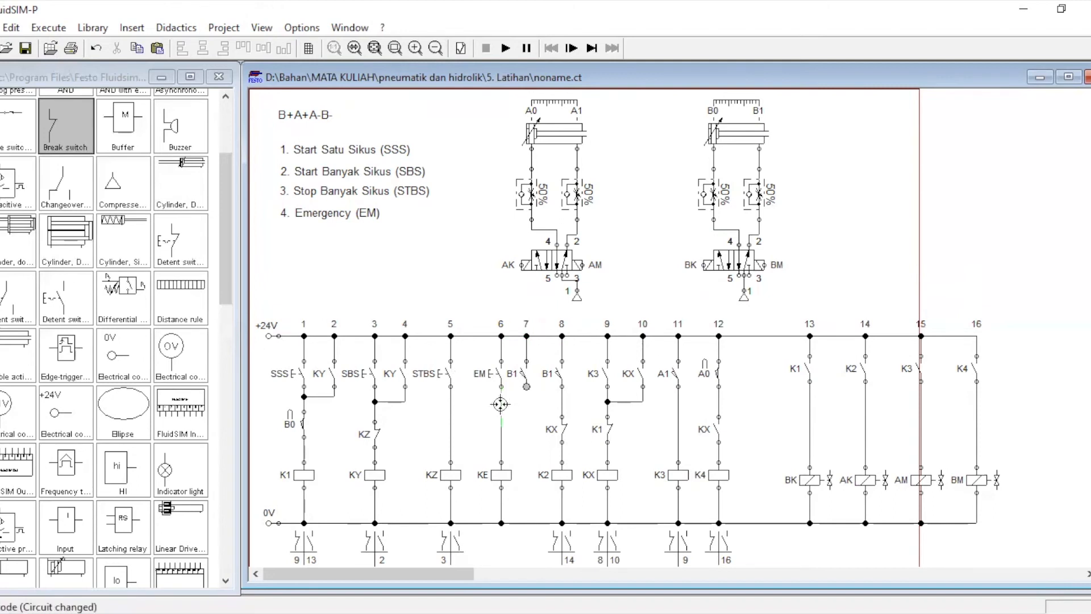
- Relabel the contact parallel to the EM pushbutton as KE
left_click(526, 375)
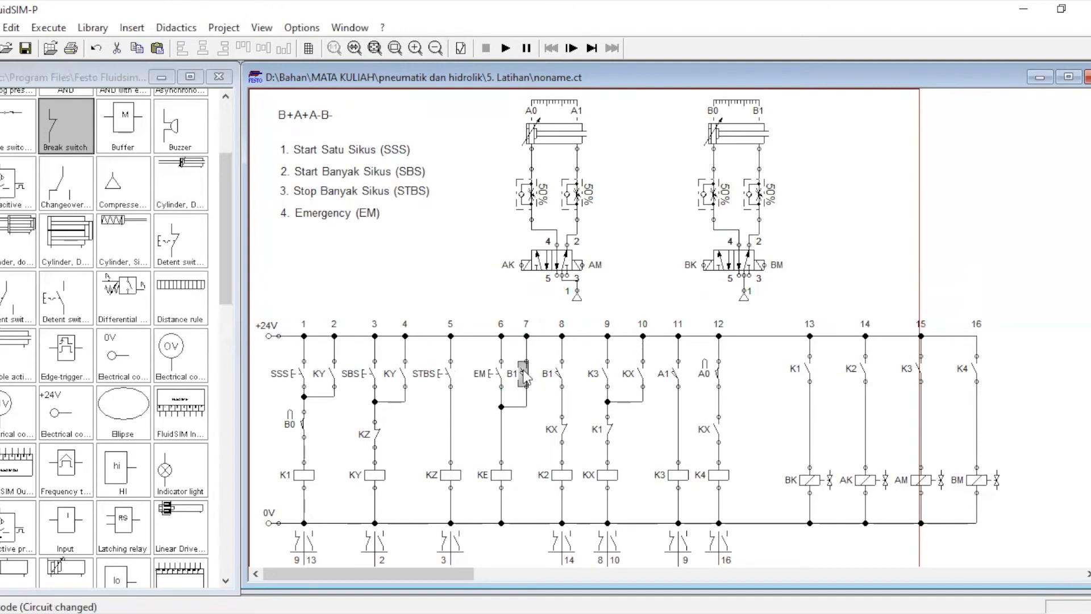
double_click(525, 375)
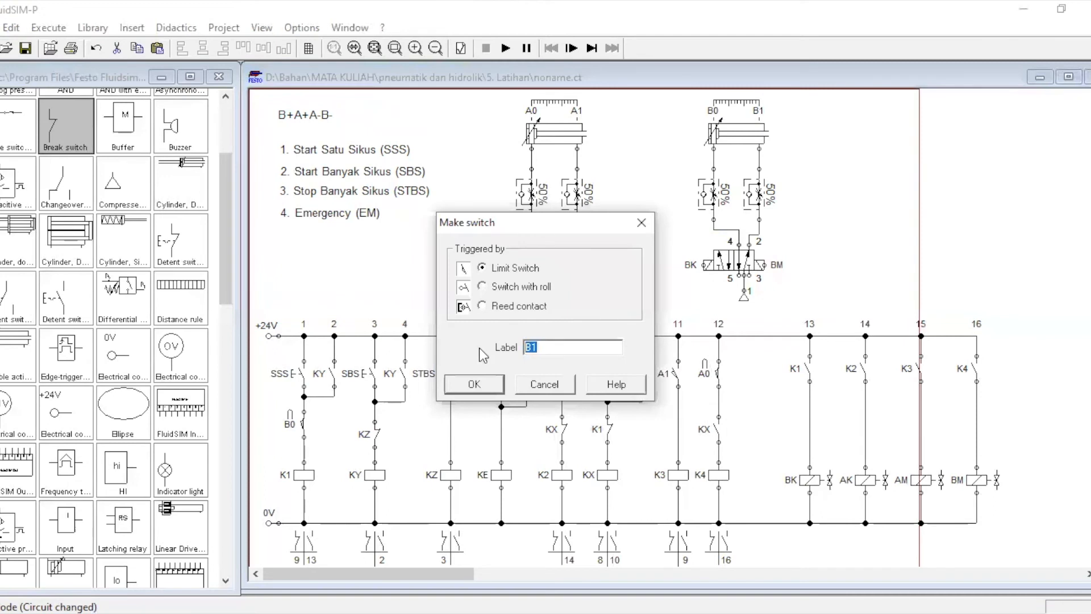
type("e")
left_click(469, 385)
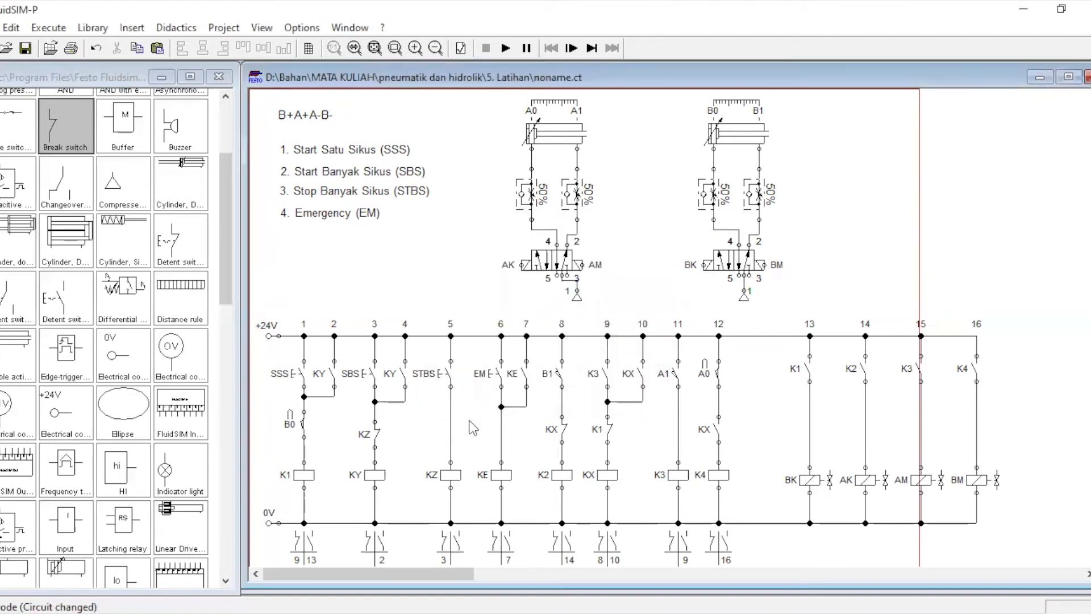
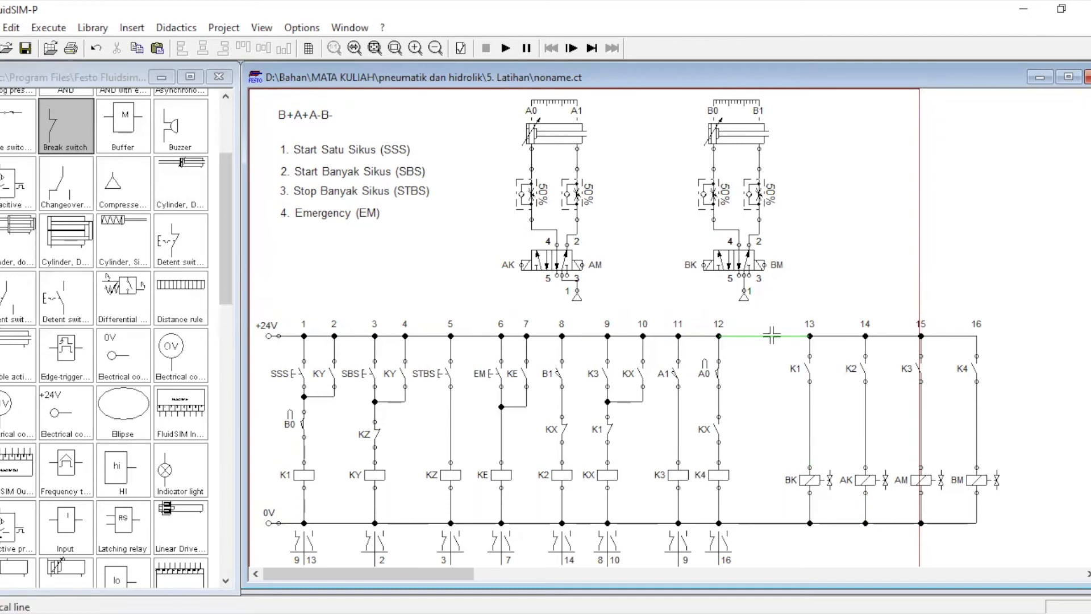
- Remove the +24V rail segment between the A0 branch and the BK solenoid branch, and place a copy of the K1 break switch in the gap
left_click(771, 335)
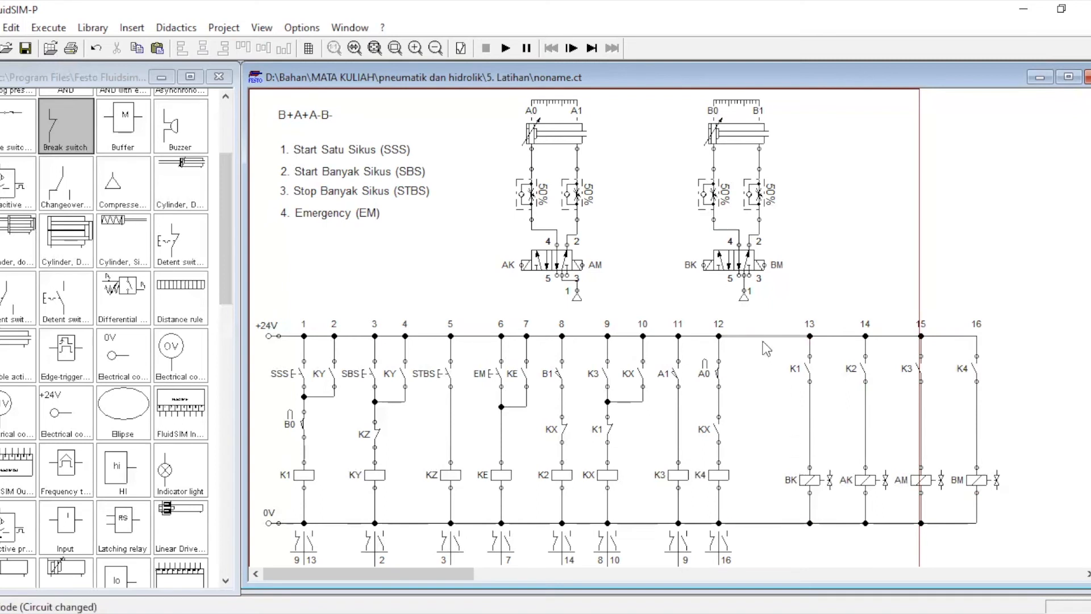
left_click(762, 487)
left_click(609, 434)
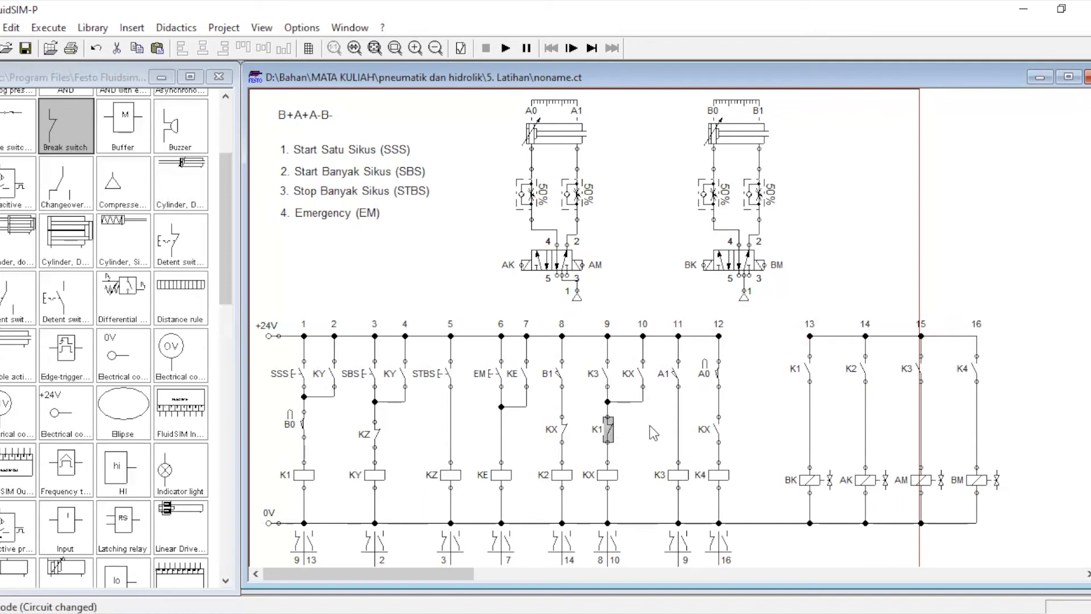
key("ctrl+c")
key("ctrl+v")
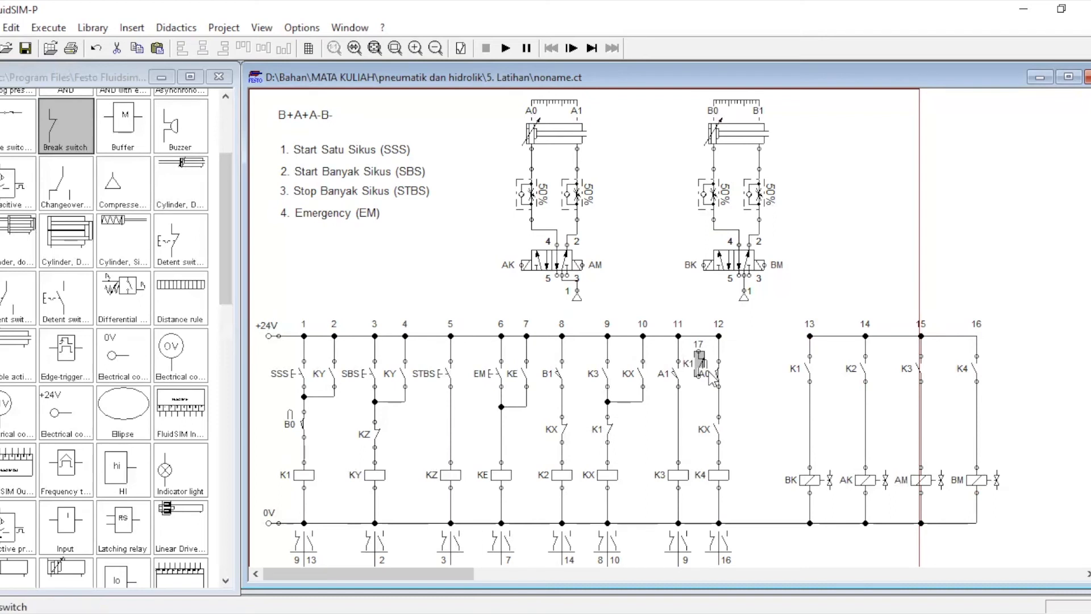
left_click_drag(698, 360, 774, 328)
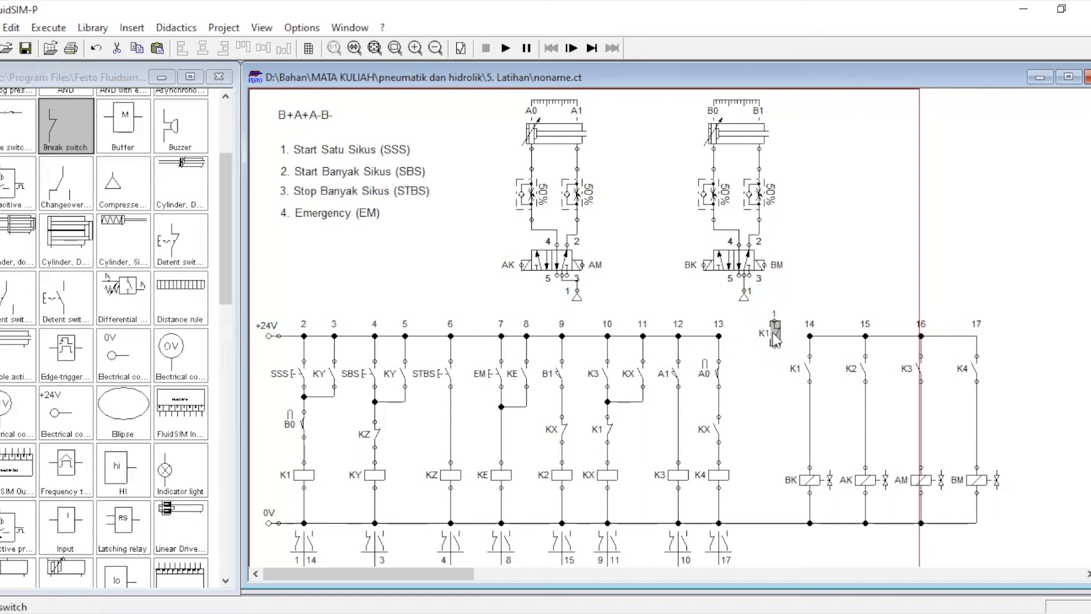
double_click(776, 336)
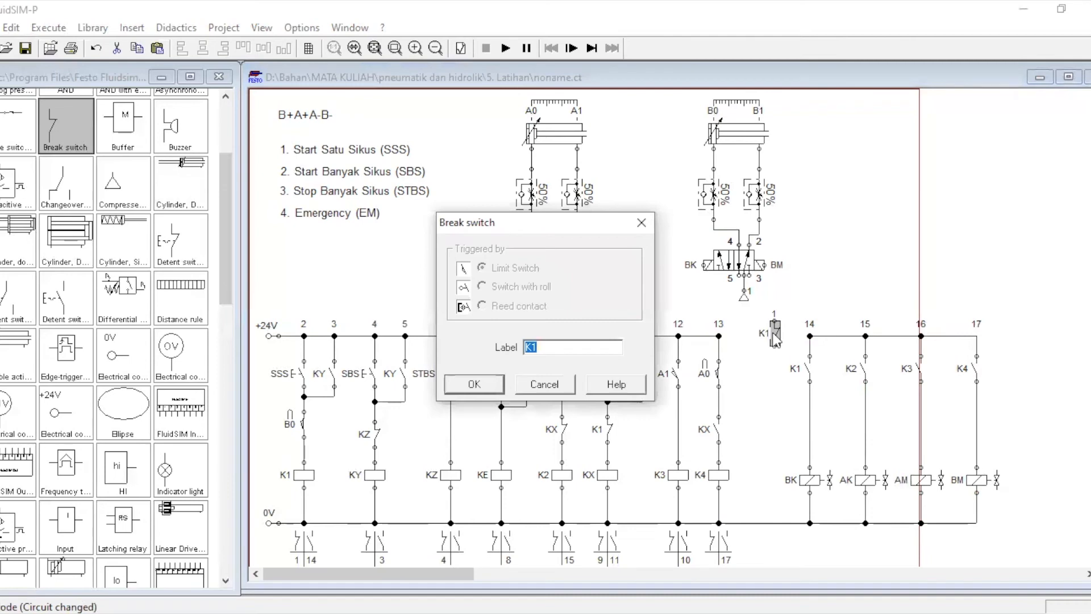
left_click(638, 221)
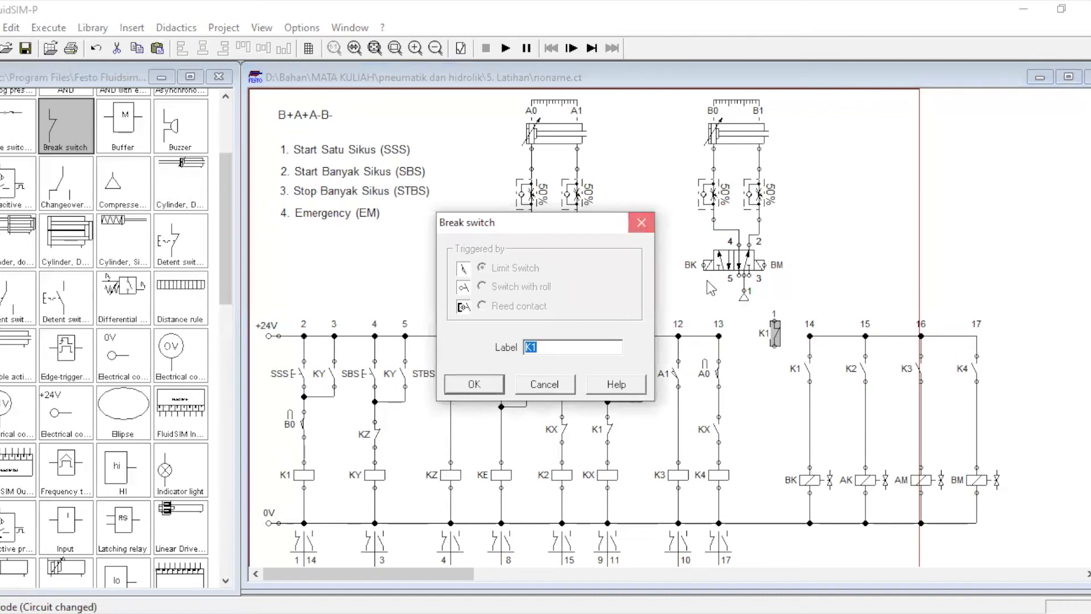
- Rotate the copied K1 break switch 90° and wire it in series into the +24V rail ahead of the solenoid branches
right_click(774, 337)
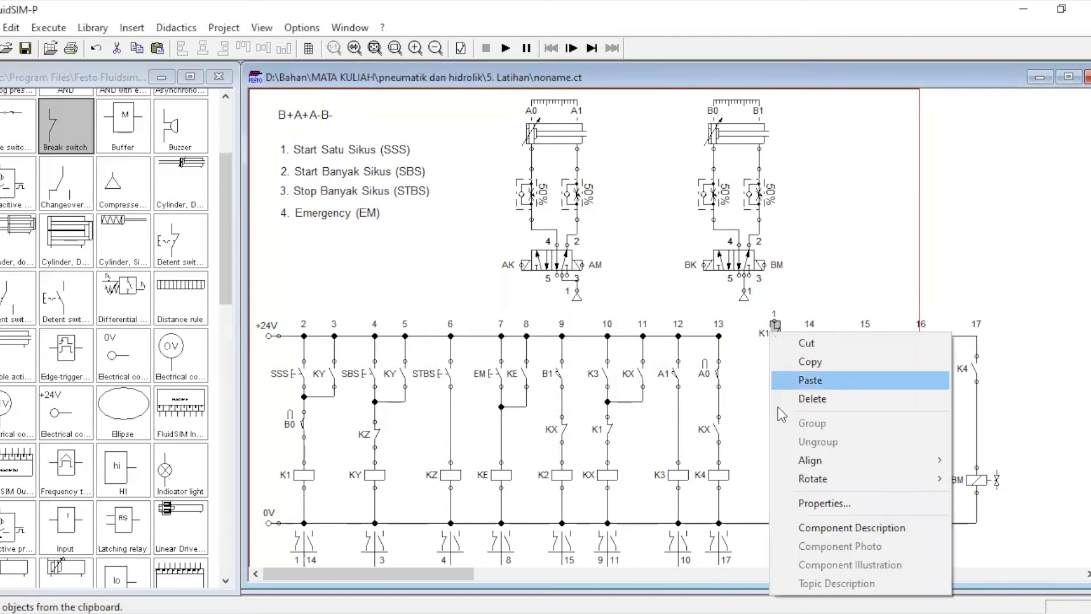
mouse_move(811, 480)
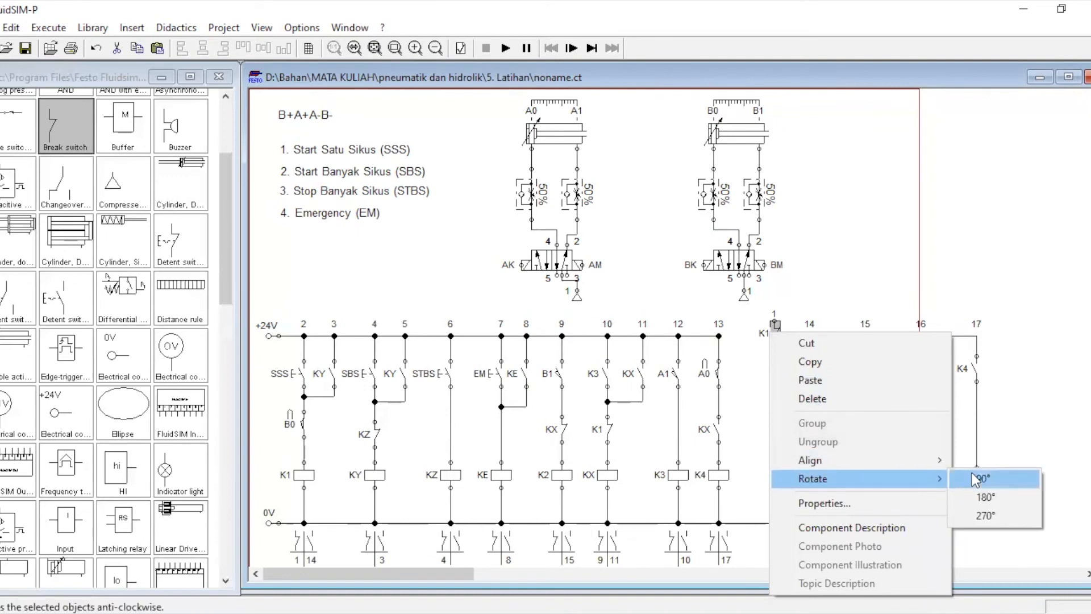
left_click(975, 480)
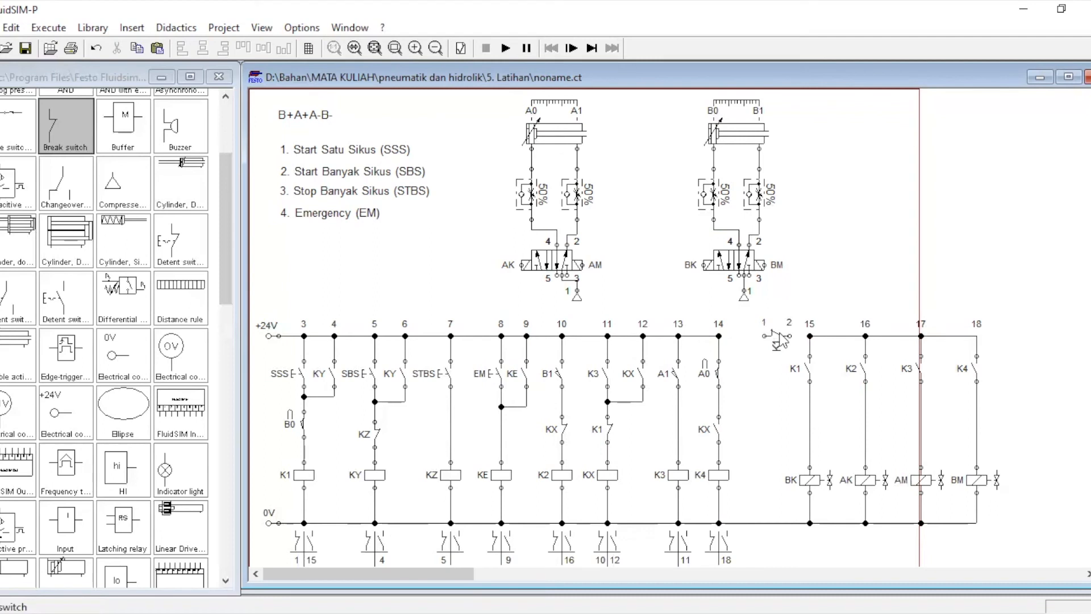
left_click_drag(776, 336, 765, 335)
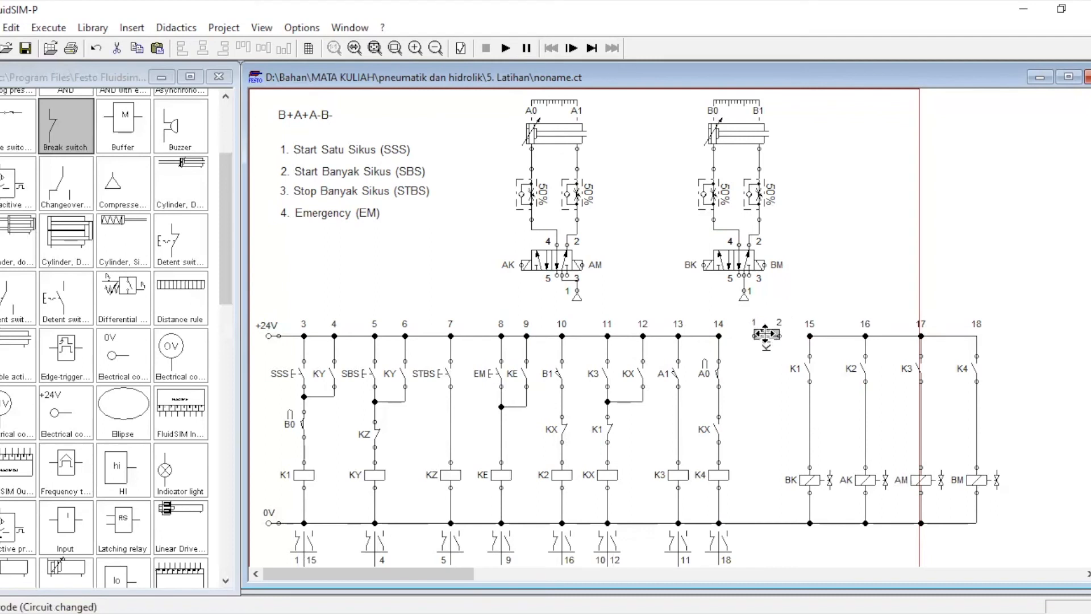
left_click(761, 383)
left_click_drag(754, 336, 808, 336)
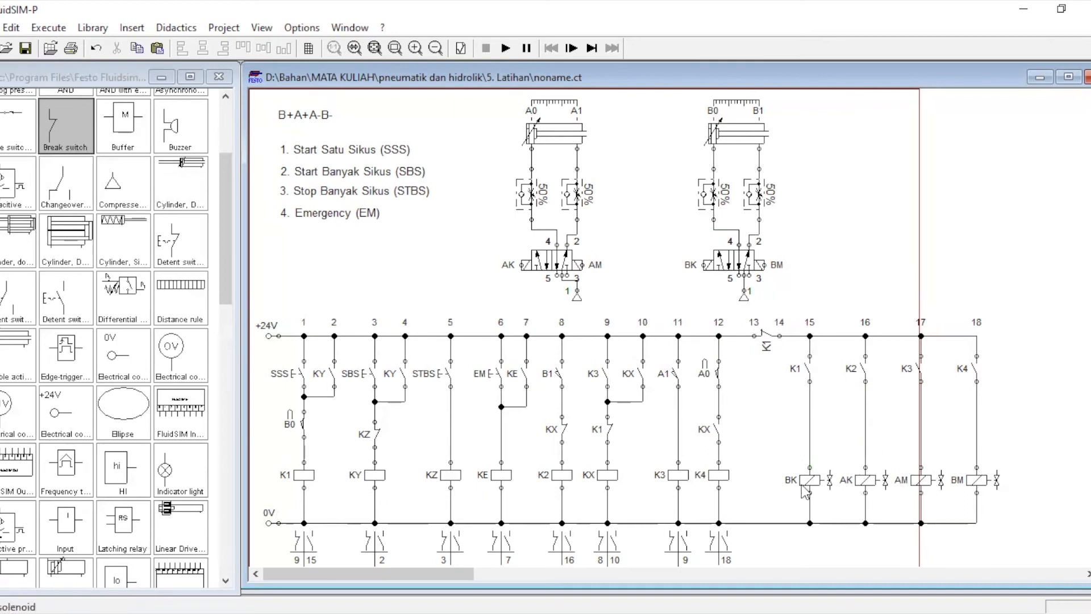
- Relabel the break switch in the +24V rail as KE
double_click(765, 337)
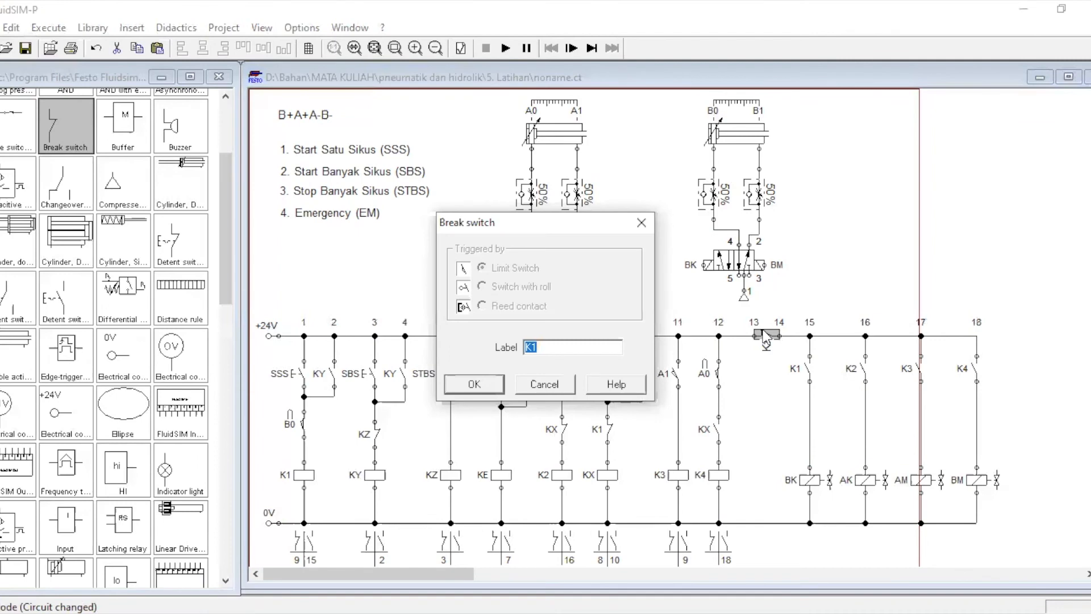
type("ke")
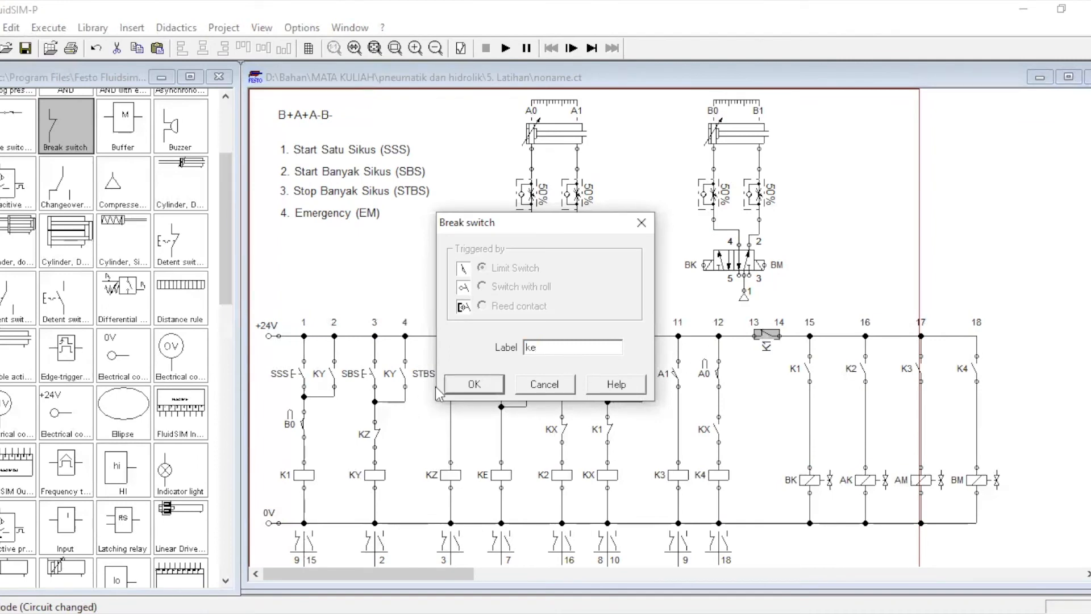
left_click(477, 384)
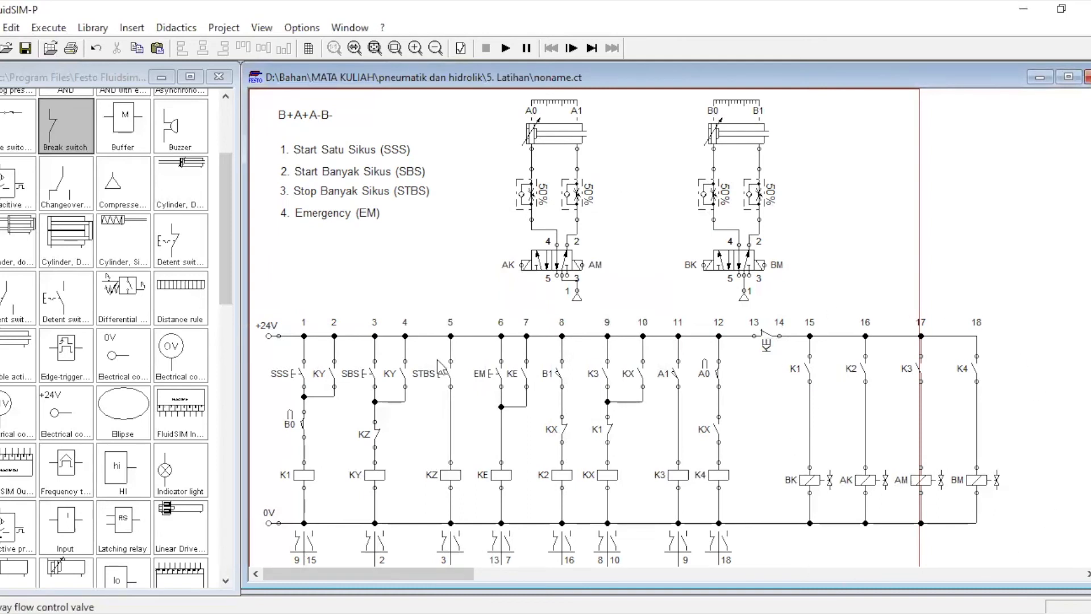
- Start the simulation despite the objects outside the drawing area and run a single cycle with the SSS pushbutton
left_click(505, 48)
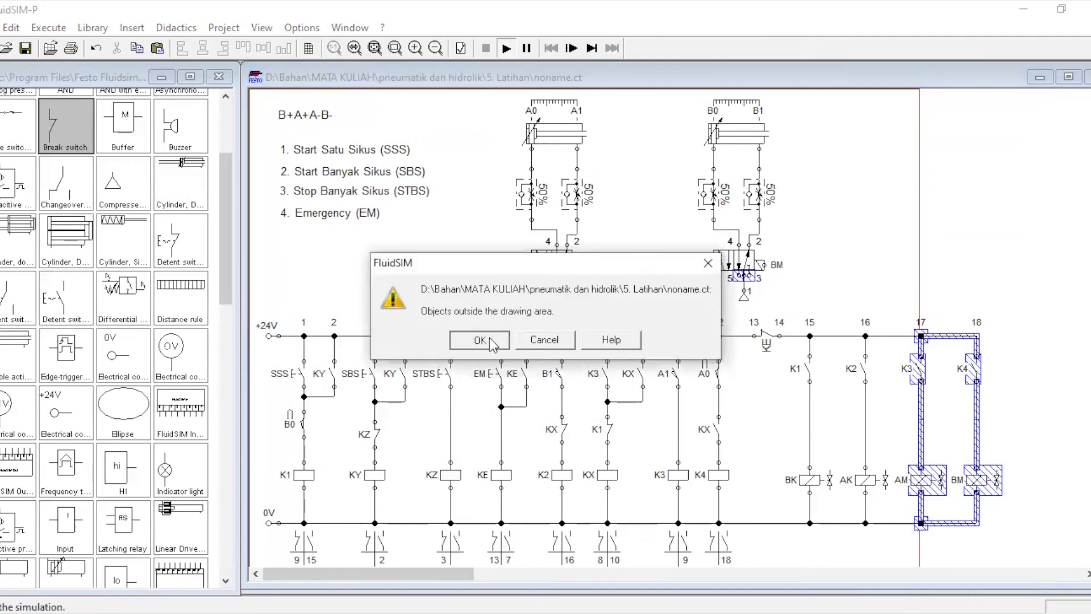
left_click(481, 340)
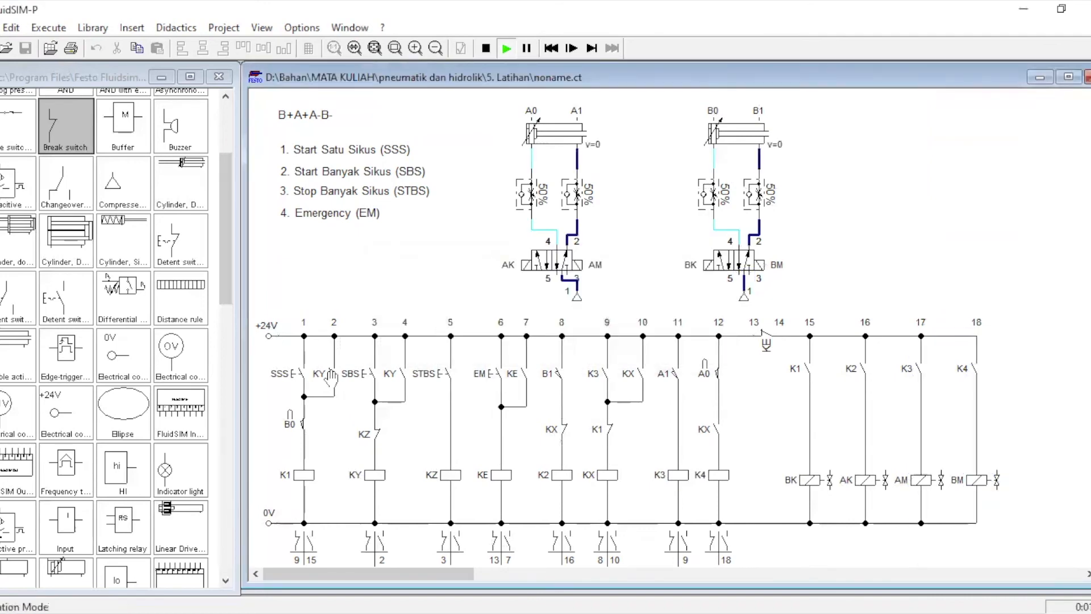
left_click(309, 359)
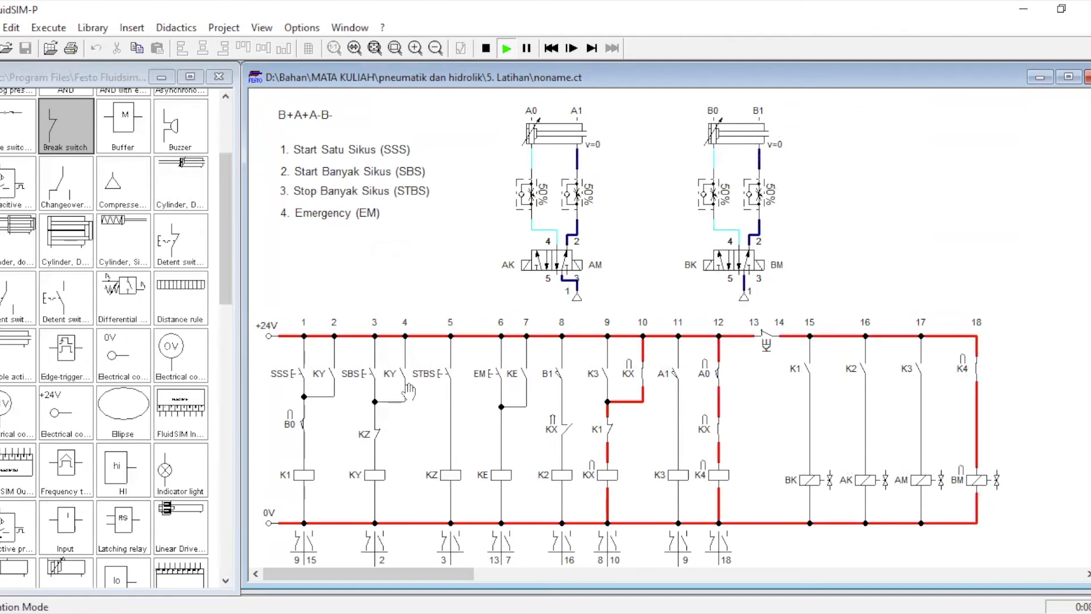
- Test continuous cycling with SBS, halt it with the STBS pushbutton, and end the simulation
left_click(375, 356)
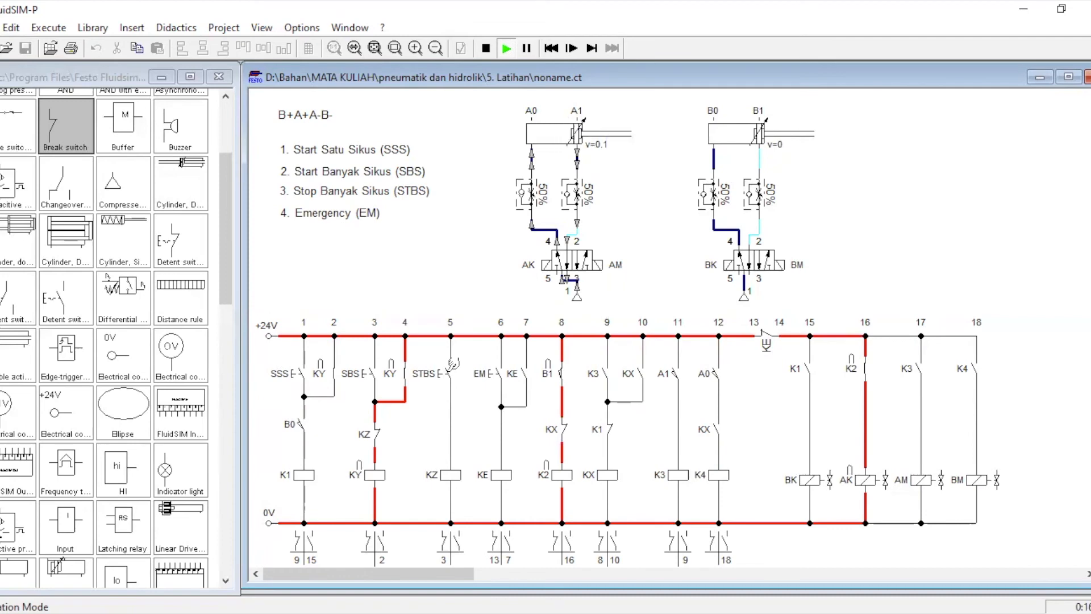
left_click(434, 368)
left_click(445, 362)
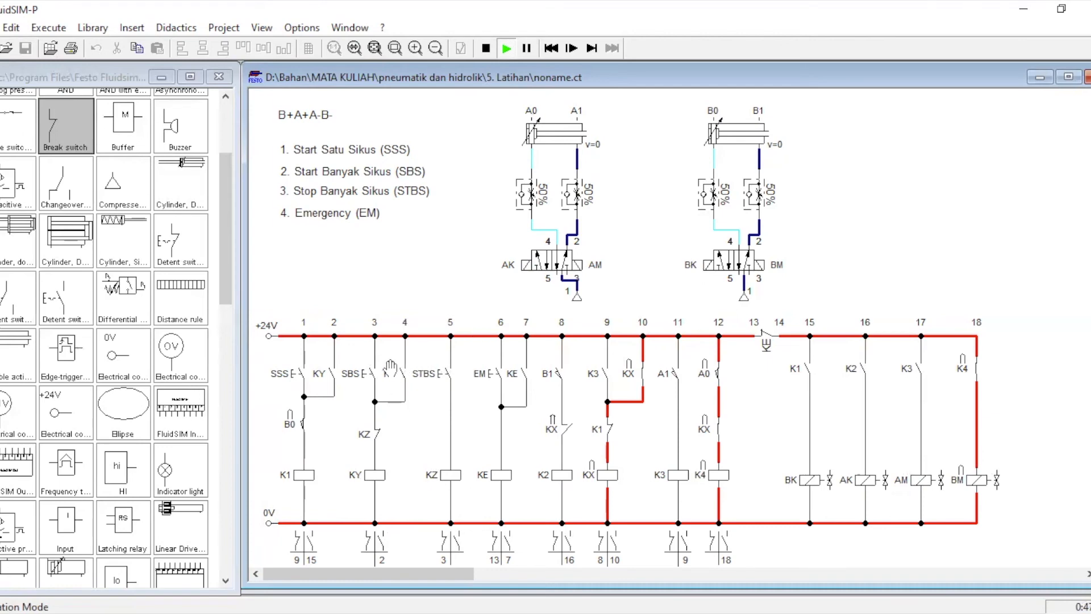
left_click(486, 49)
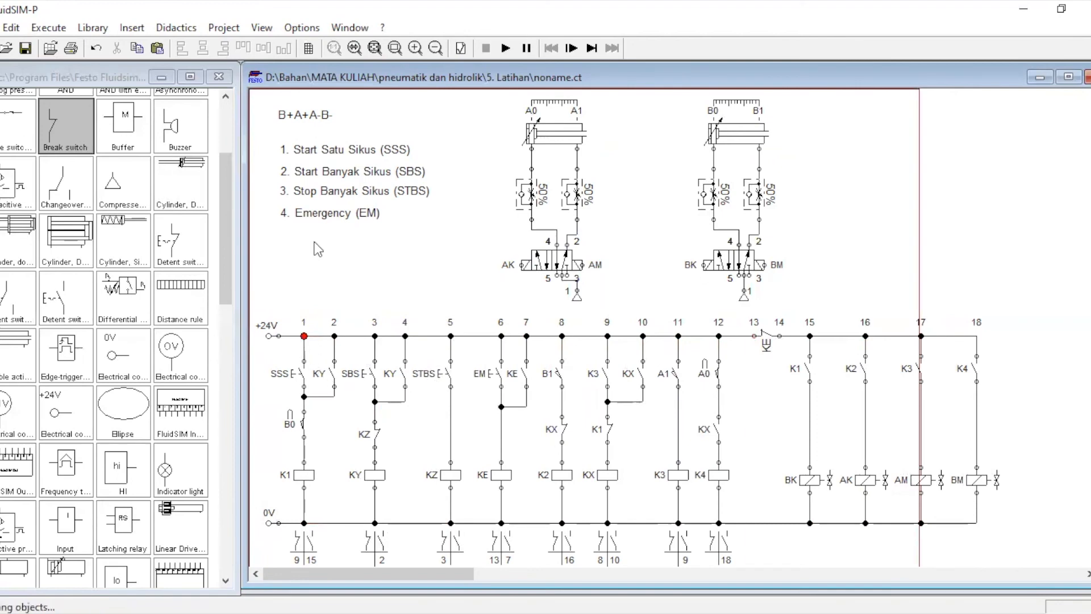
- Rerun the simulation, start continuous cycling with SBS, trigger the EM pushbutton mid-cycle, and end the simulation
left_click(507, 53)
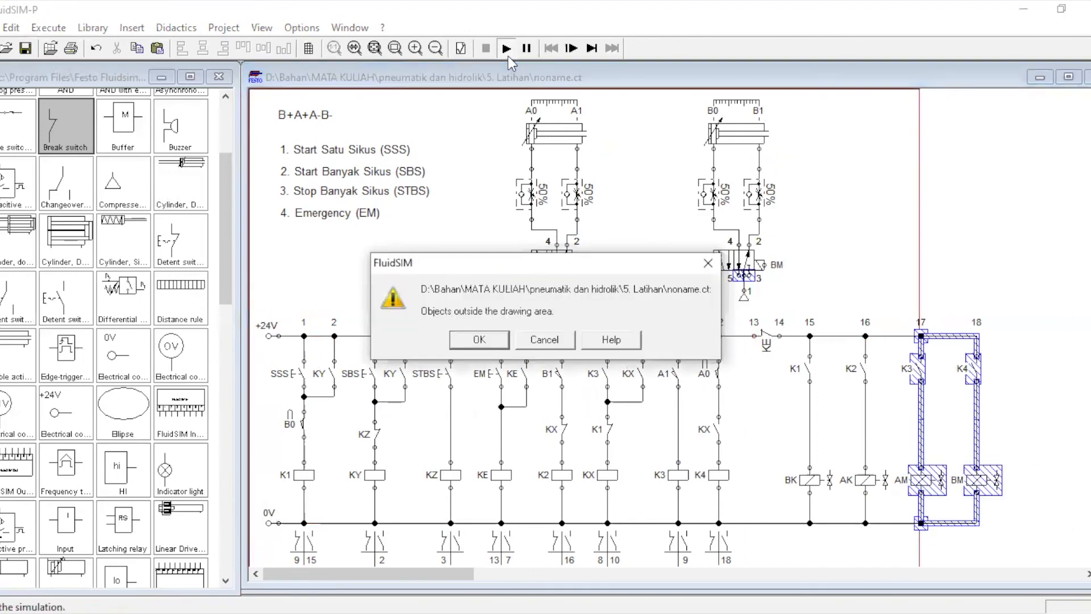
key("Return")
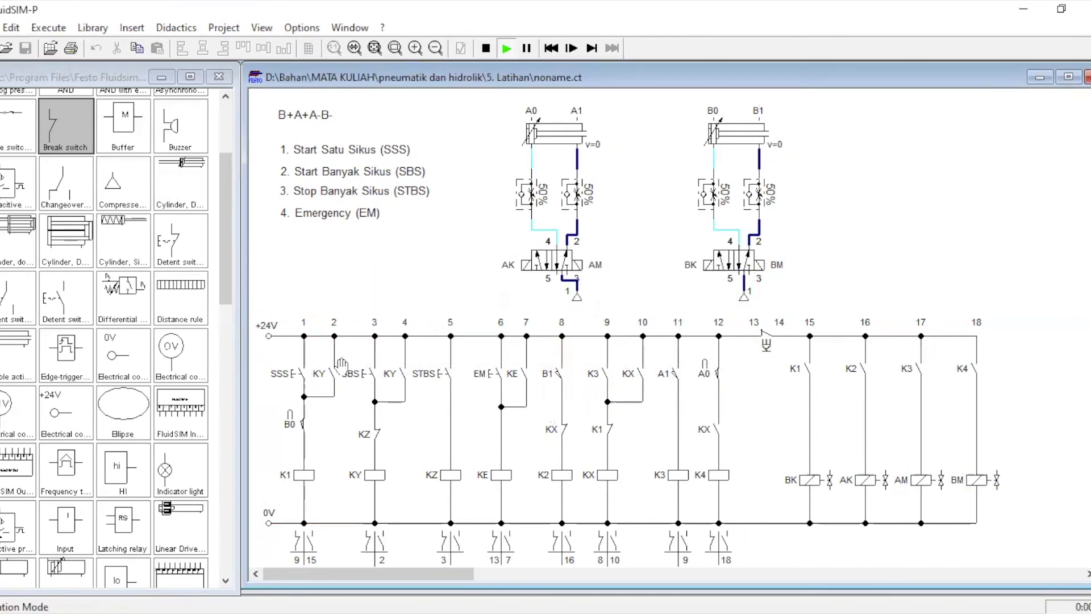
left_click(374, 364)
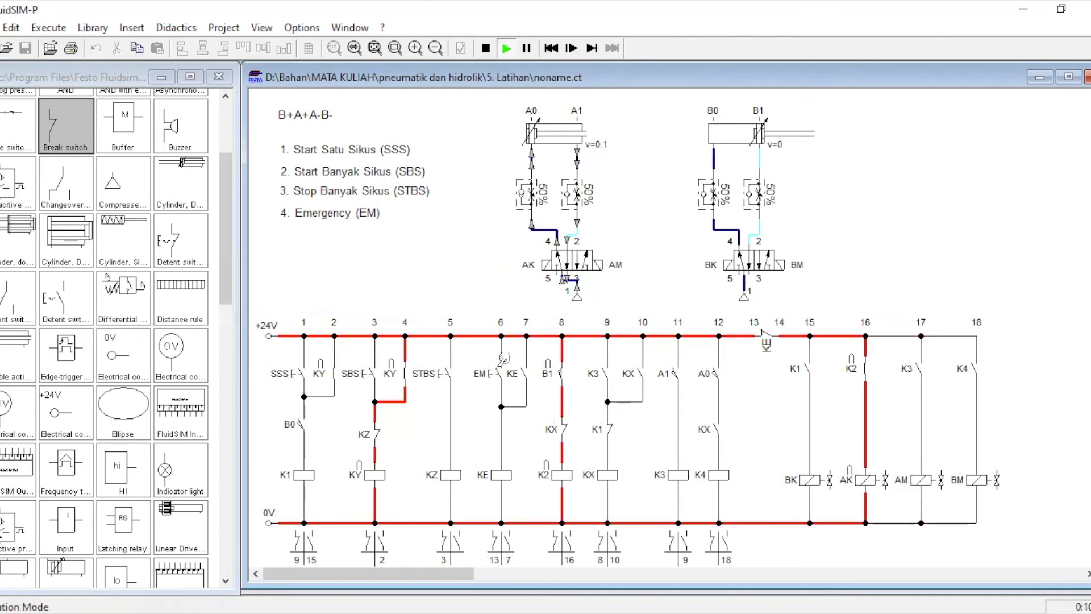
left_click(504, 359)
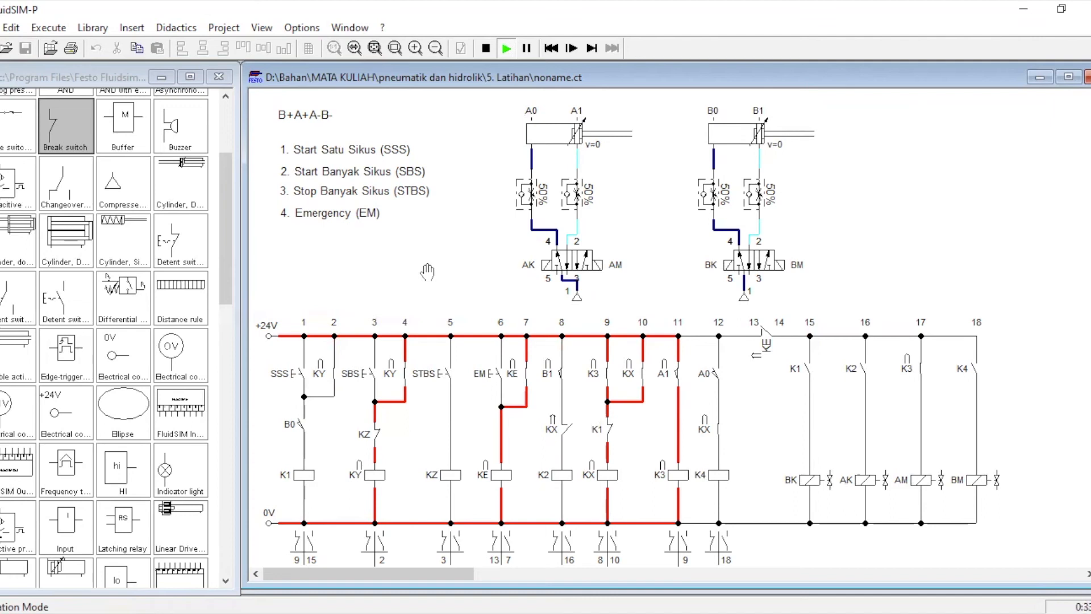
left_click(486, 48)
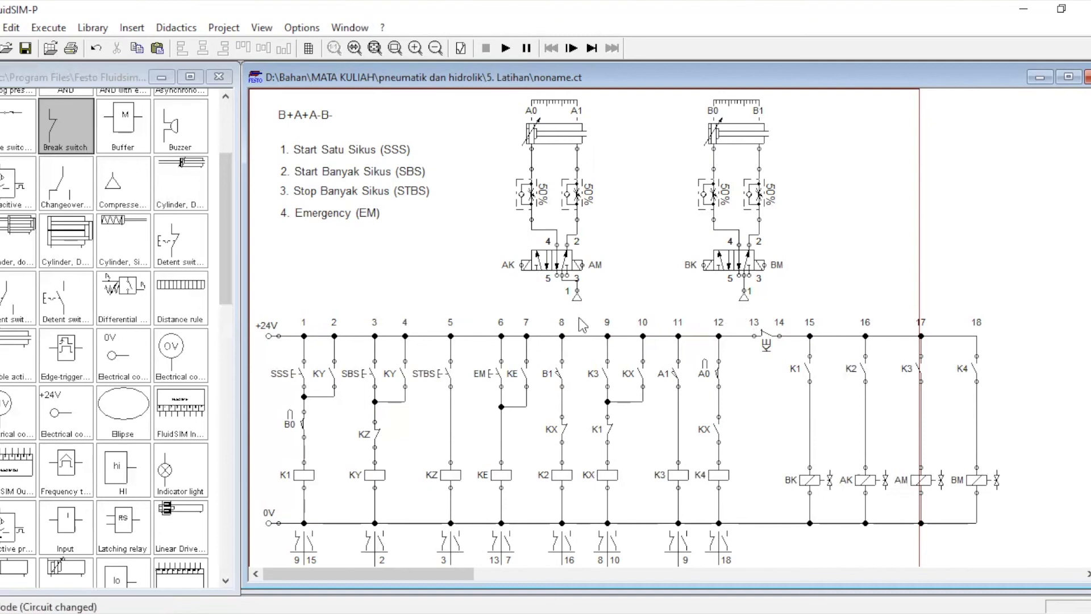
- Shift all branches from B1 through the BM solenoid along the rails, away from the EM and KE branches
left_click_drag(543, 313, 1027, 548)
key("Right")
key("Right")
key("Right")
key("Right")
key("Right")
key("Right")
key("Right")
key("Right")
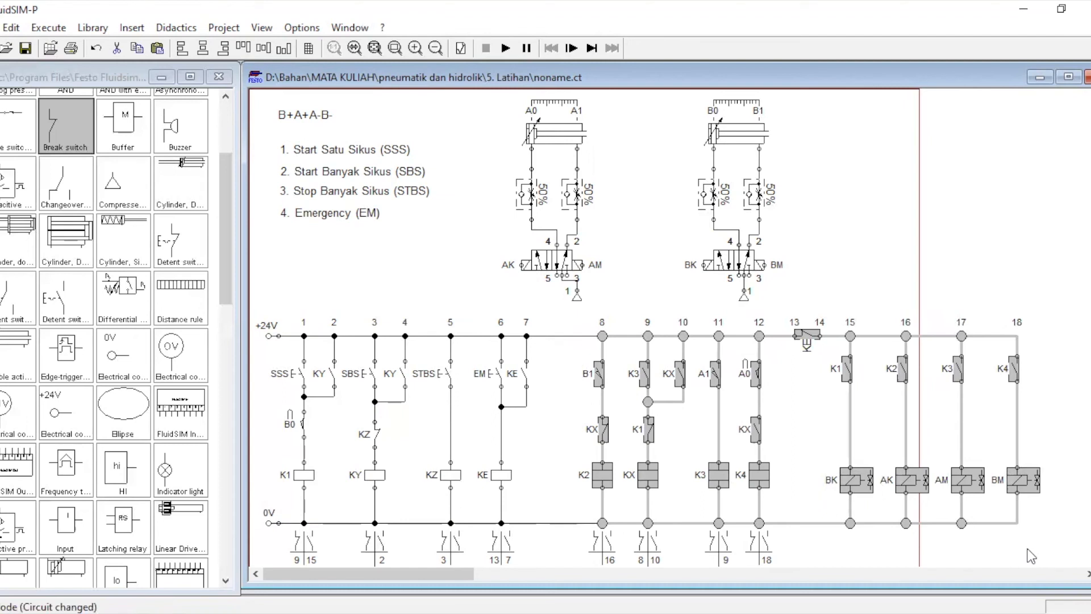
key("Right")
left_click(557, 382)
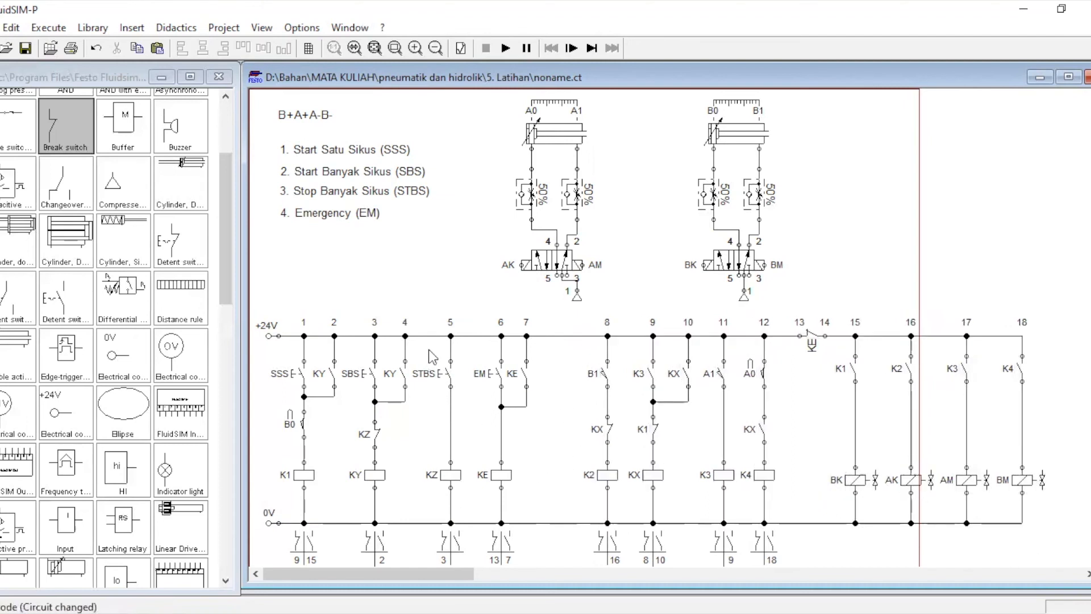
- Copy the STBS pushbutton and KZ relay branch into the gap between the KE and B1 branches and wire it to both rails
left_click_drag(430, 357, 471, 517)
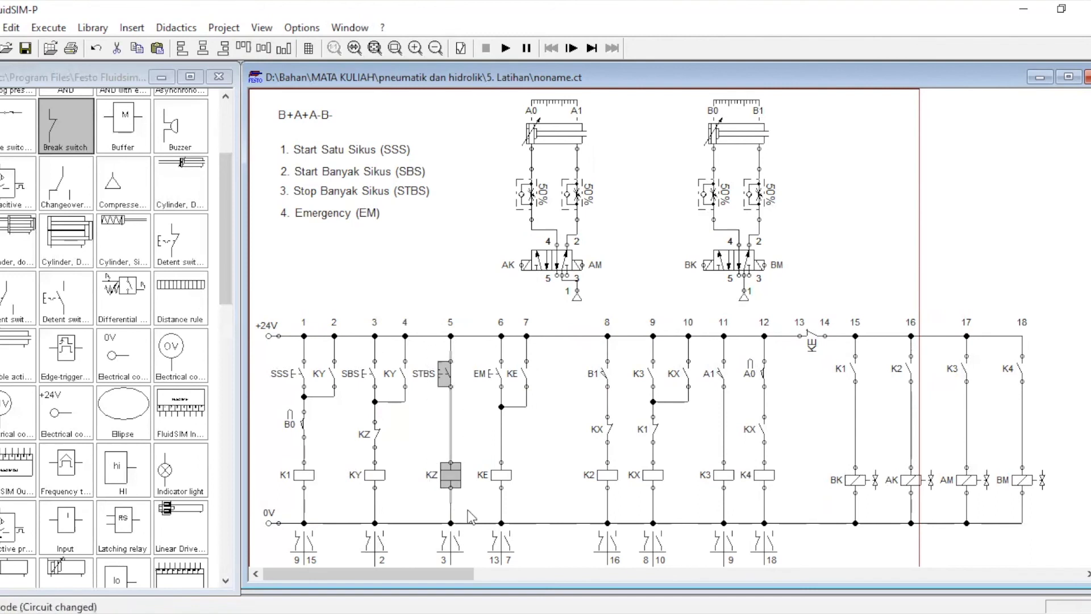
key("ctrl+c")
key("ctrl+v")
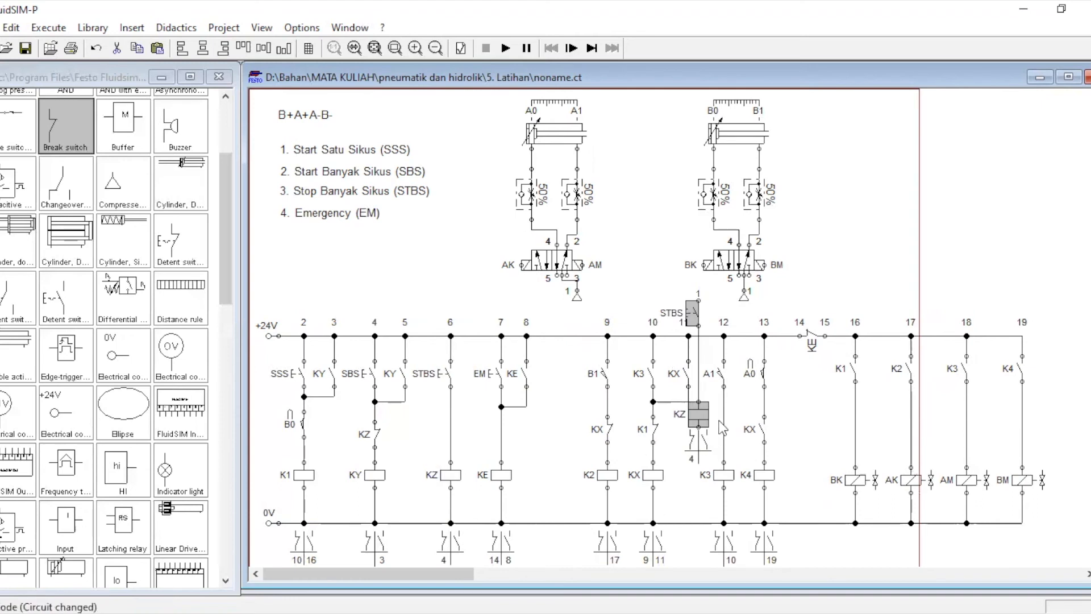
left_click_drag(699, 418, 566, 470)
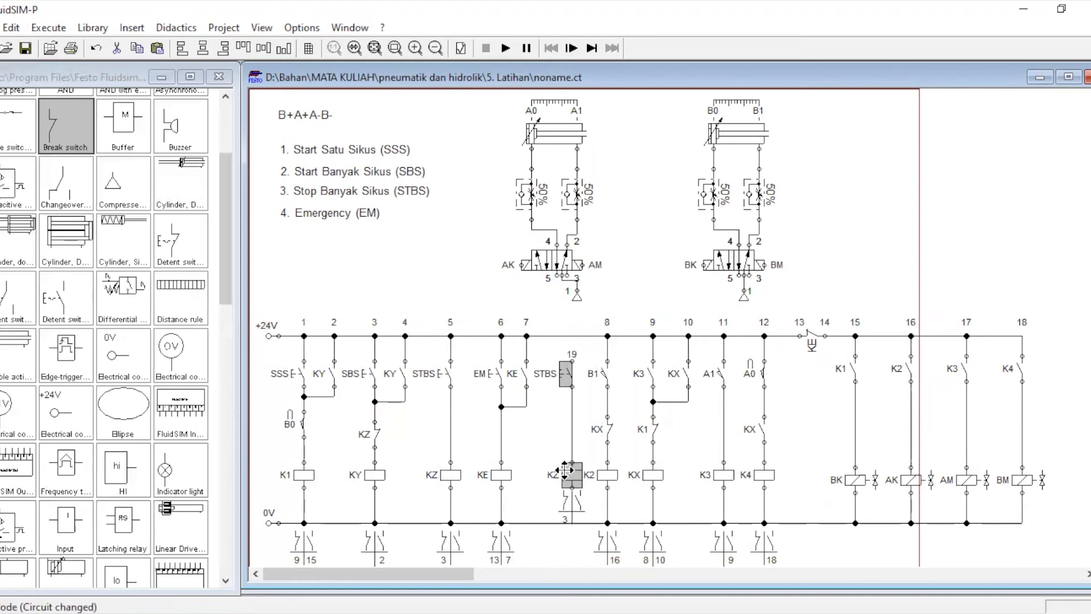
left_click_drag(572, 361, 568, 335)
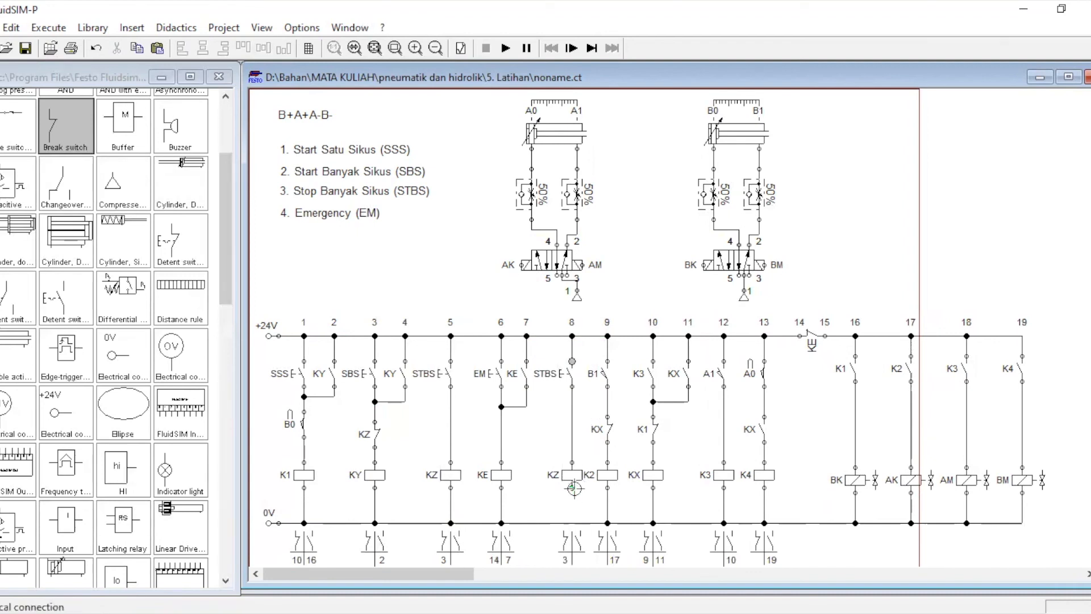
left_click_drag(570, 487, 570, 522)
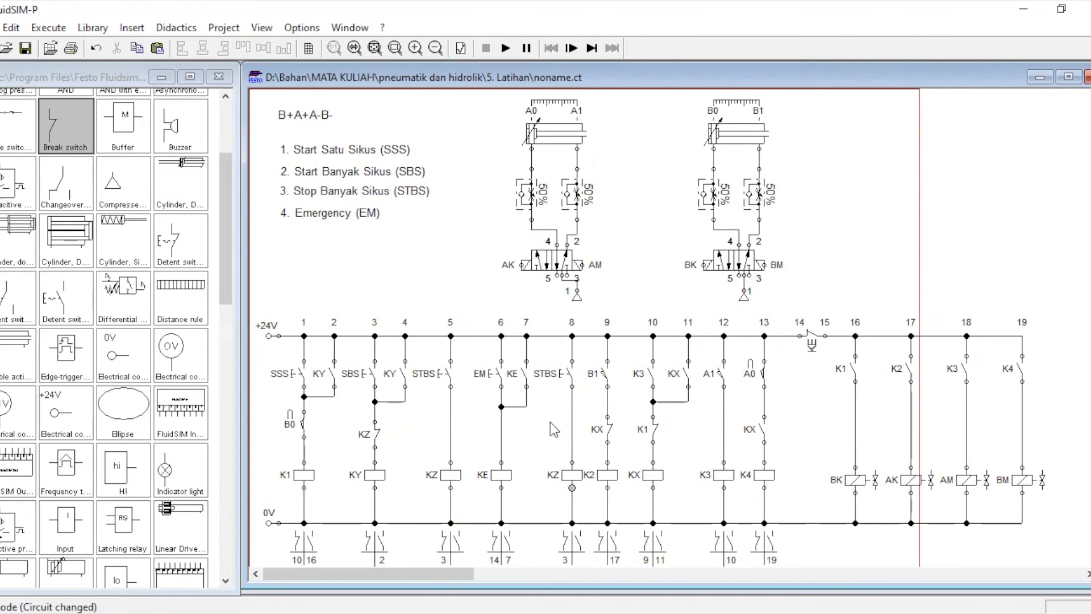
- Shift the branches from B1 through A0 slightly along the rails, away from the newly copied branch
mouse_move(593, 313)
left_mouse_down()
mouse_move(625, 469)
mouse_move(779, 537)
mouse_move(811, 567)
left_mouse_up()
key("Right")
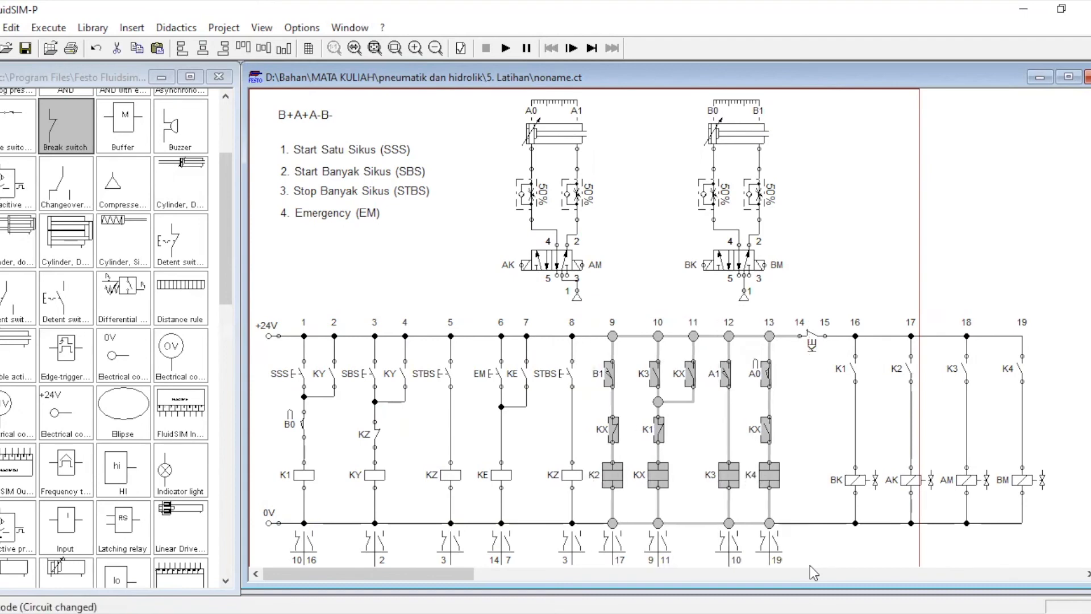
left_click(654, 294)
- Relabel the copied STBS pushbutton in the new branch as RS
double_click(566, 380)
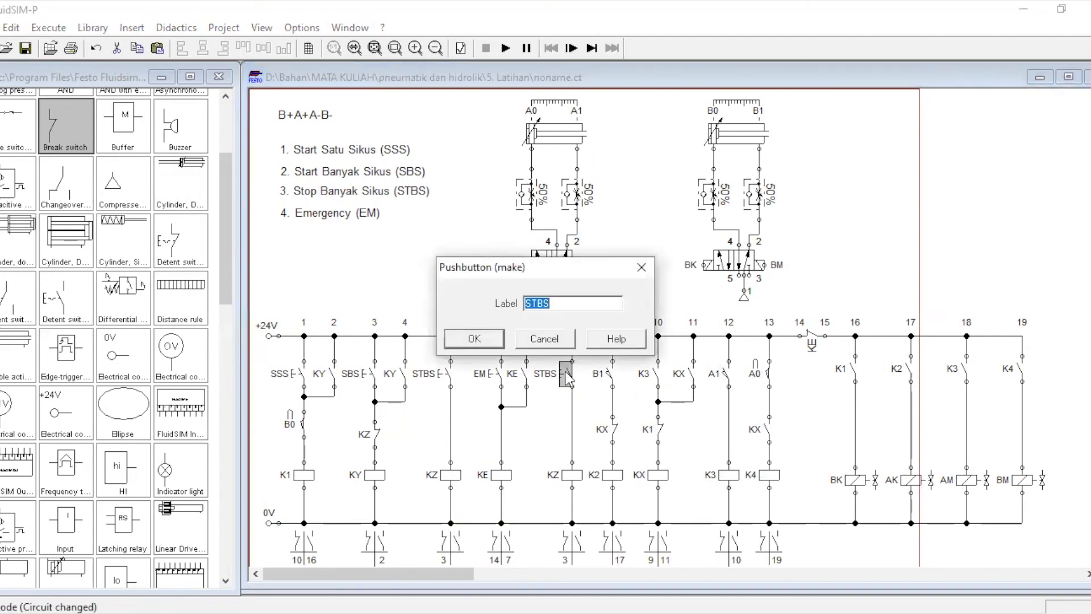
type("RS")
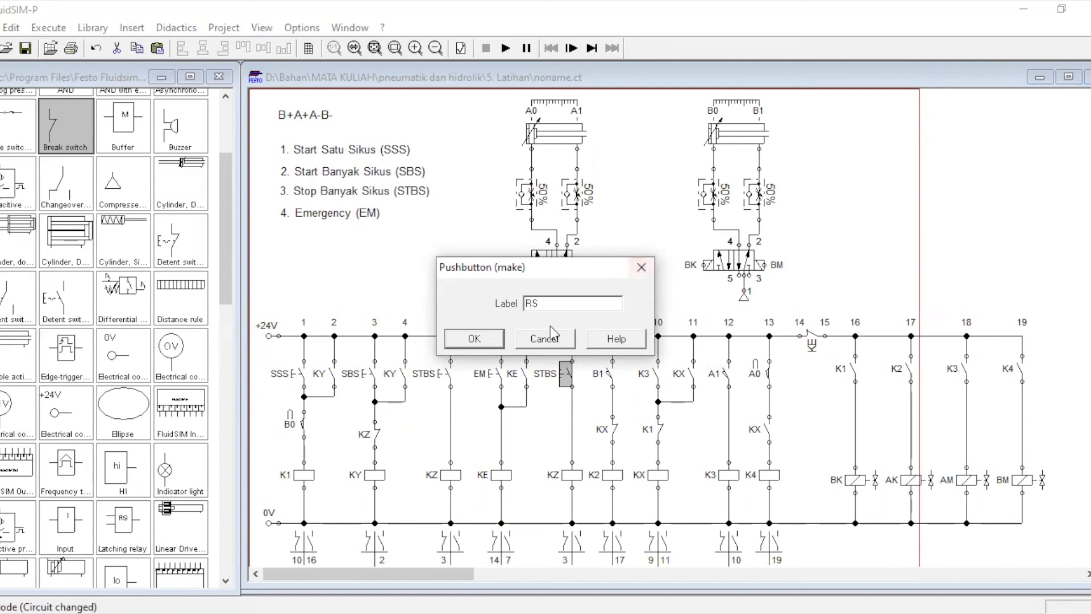
left_click(474, 339)
- Duplicate the "4. Emergency (EM)" note and place the copy directly below it
left_click(355, 220)
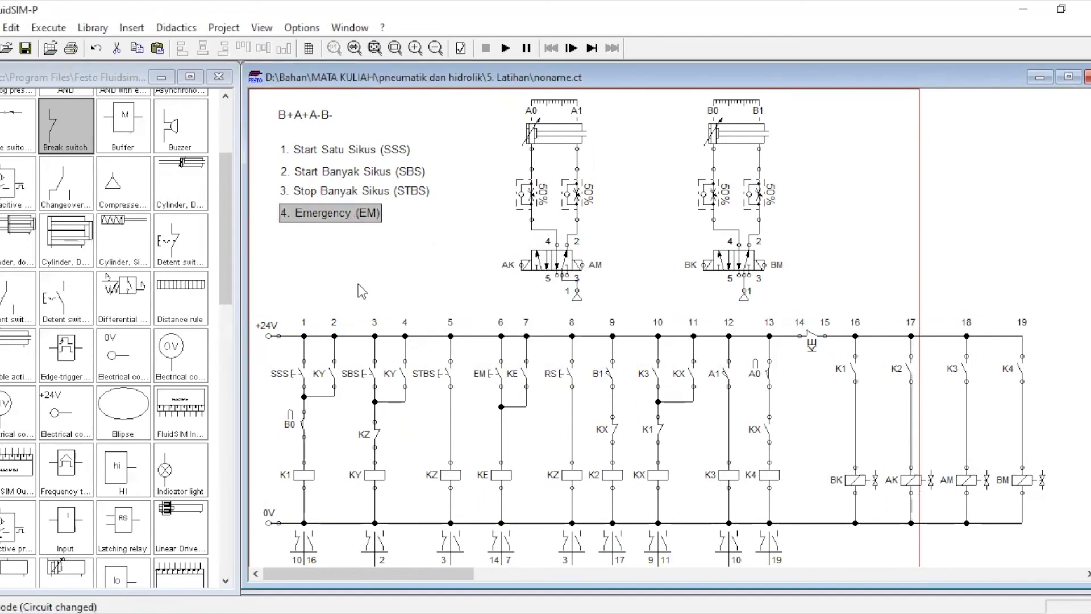
key("ctrl+c")
key("ctrl+v")
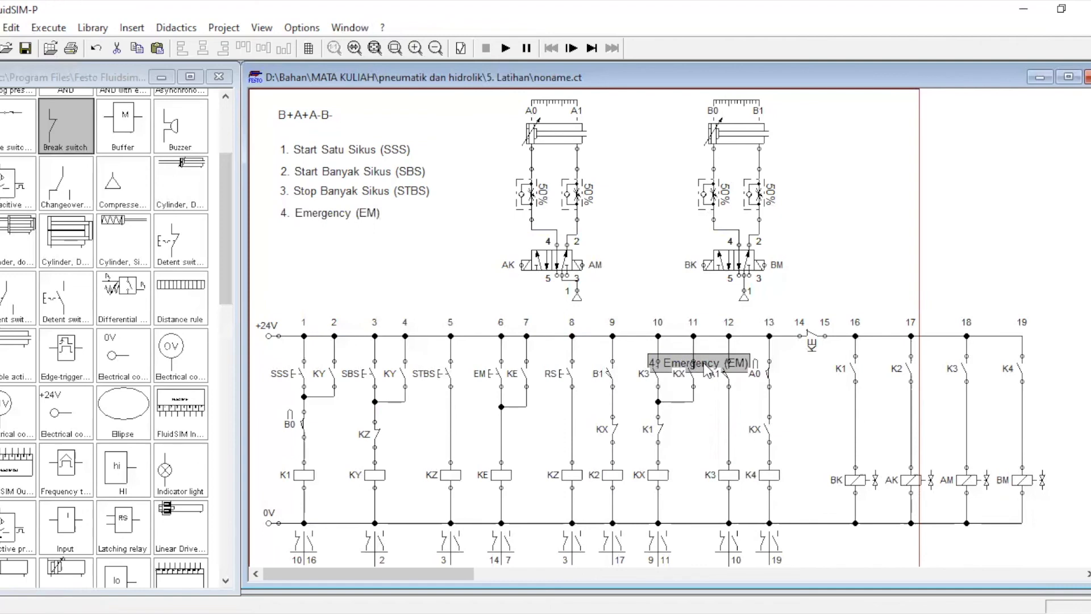
left_click_drag(709, 369, 337, 235)
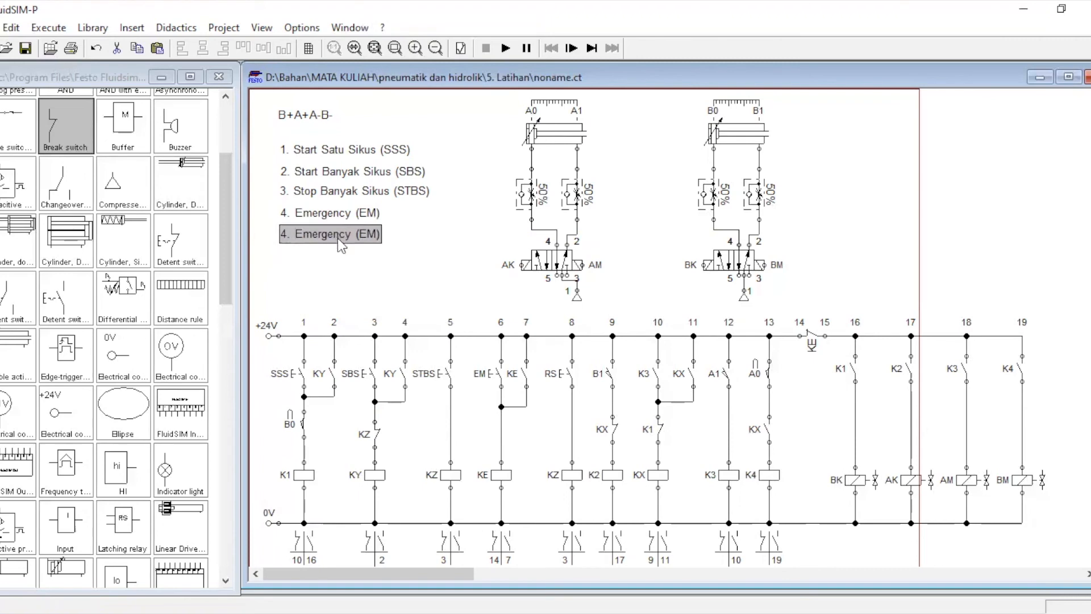
- Change the text of the duplicated note to "5. Reset (RS)"
double_click(287, 239)
left_click(420, 229)
key("BackSpace")
key("BackSpace")
type("5. Emergency (EM")
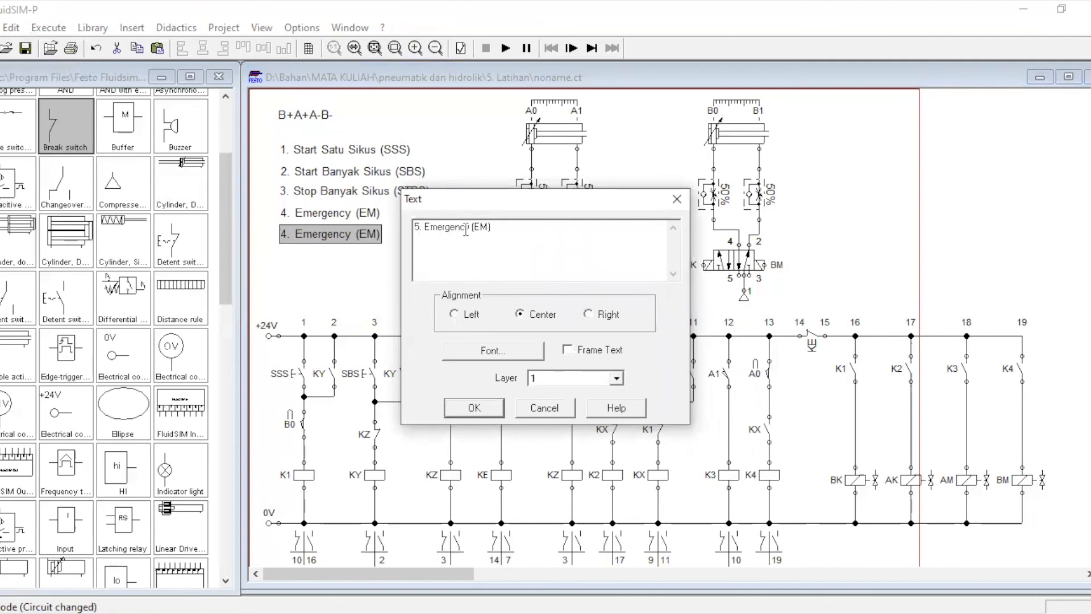
left_click_drag(470, 227, 427, 221)
type("Reset")
key("BackSpace")
key("BackSpace")
type("RS")
left_click(483, 408)
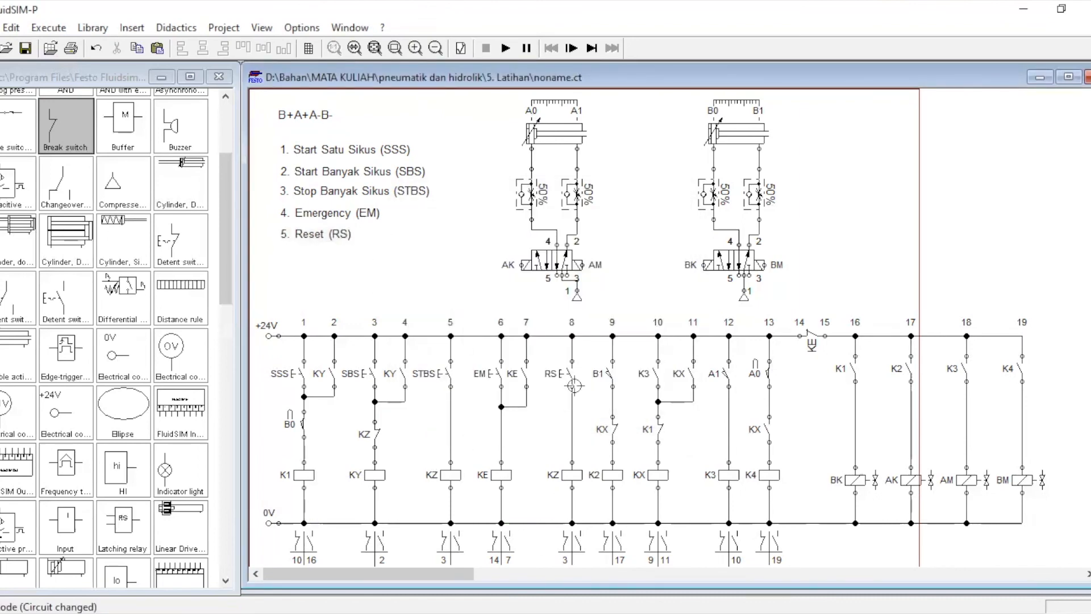
- Relabel the relay in the RS branch as KR
left_click(574, 476)
double_click(573, 476)
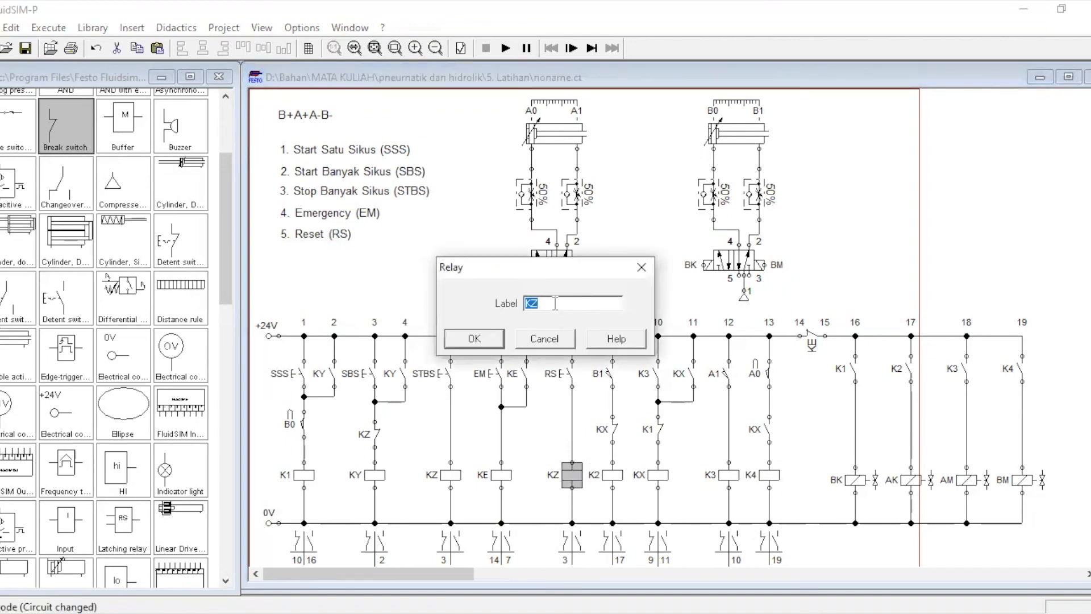
type("KR")
left_click(475, 340)
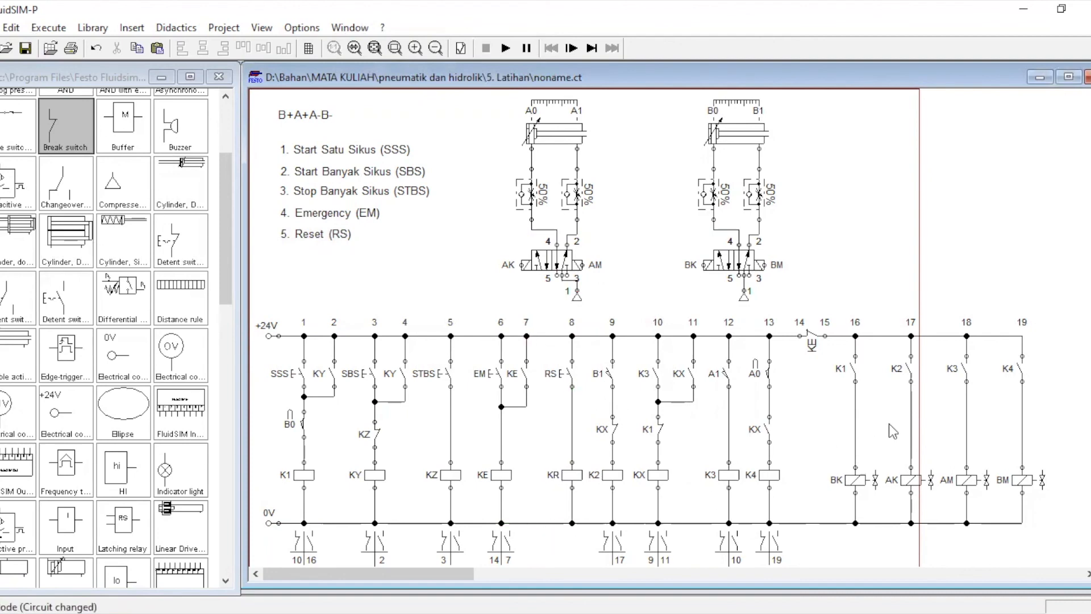
- Simulate the circuit, start continuous cycling with SBS, trigger the emergency, operate the RS pushbutton, and end the simulation
left_click(506, 48)
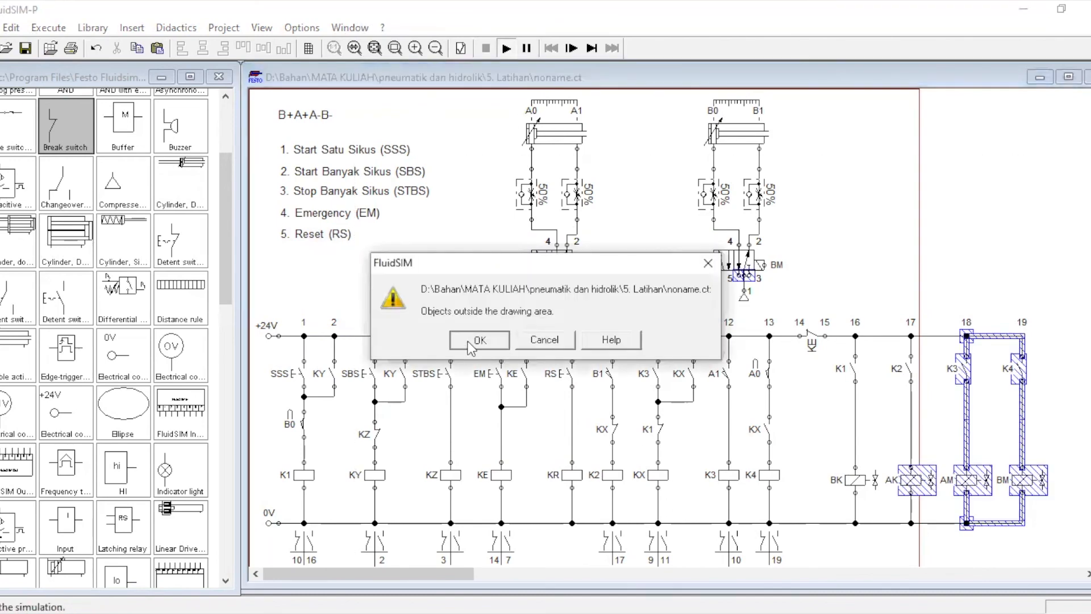
left_click(472, 340)
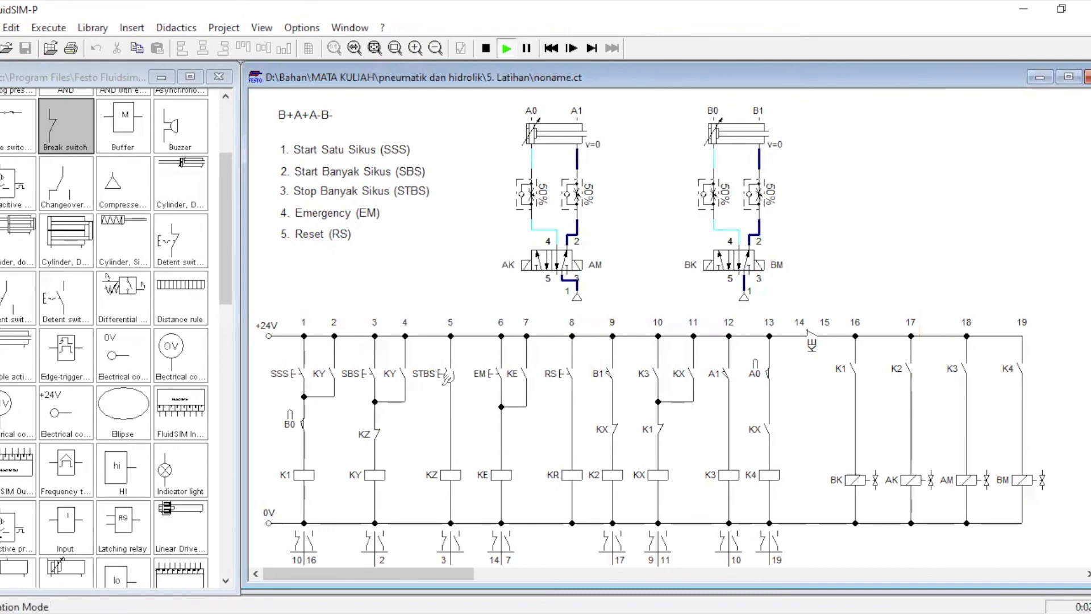
left_click(370, 362)
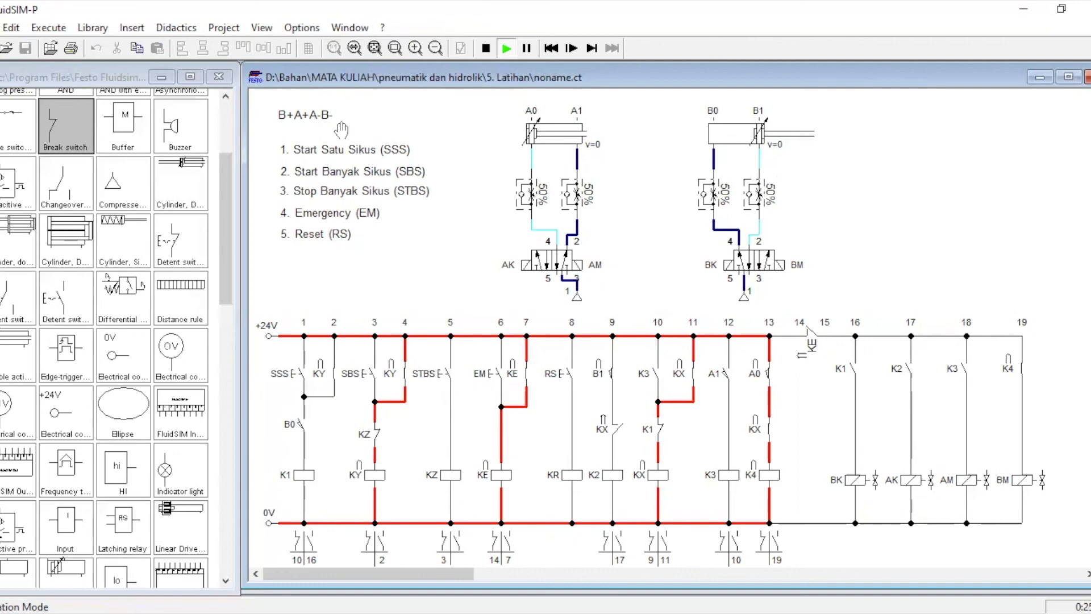
left_click(567, 360)
left_click(567, 360)
left_click(486, 48)
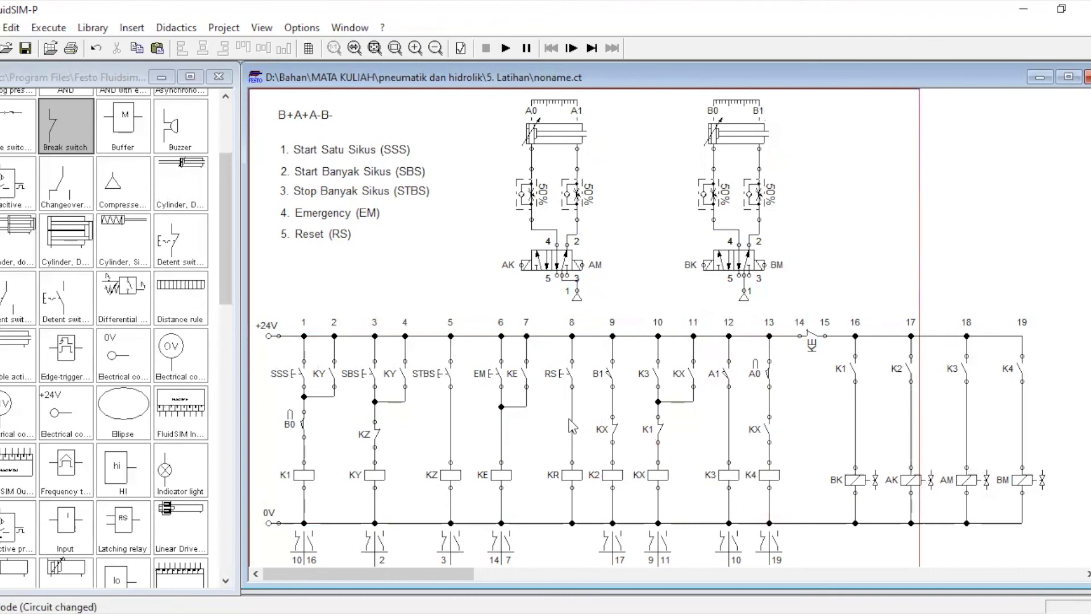
- Replace the wire above the KE relay with a copy of the KX break switch and connect it to the EM/KE junction
left_click(501, 435)
key("Delete")
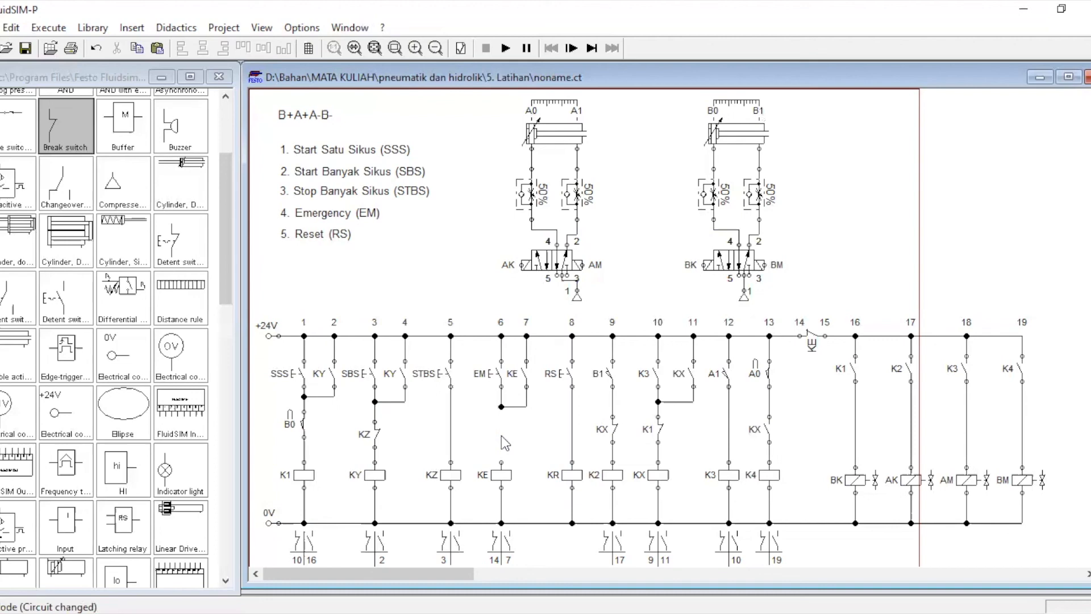
left_click(614, 431)
key("ctrl+v")
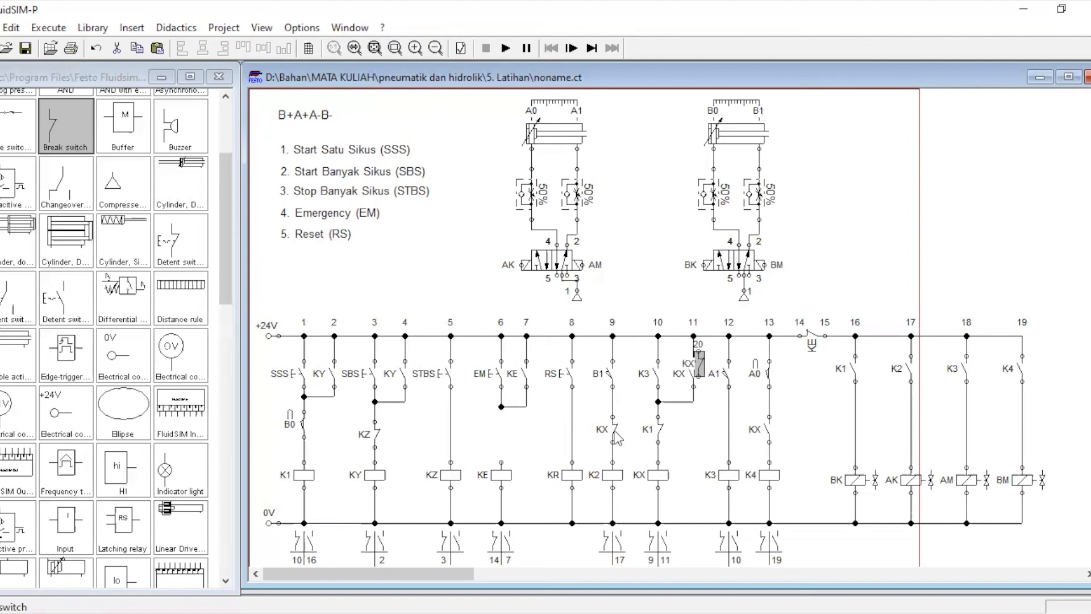
left_click_drag(698, 363, 497, 441)
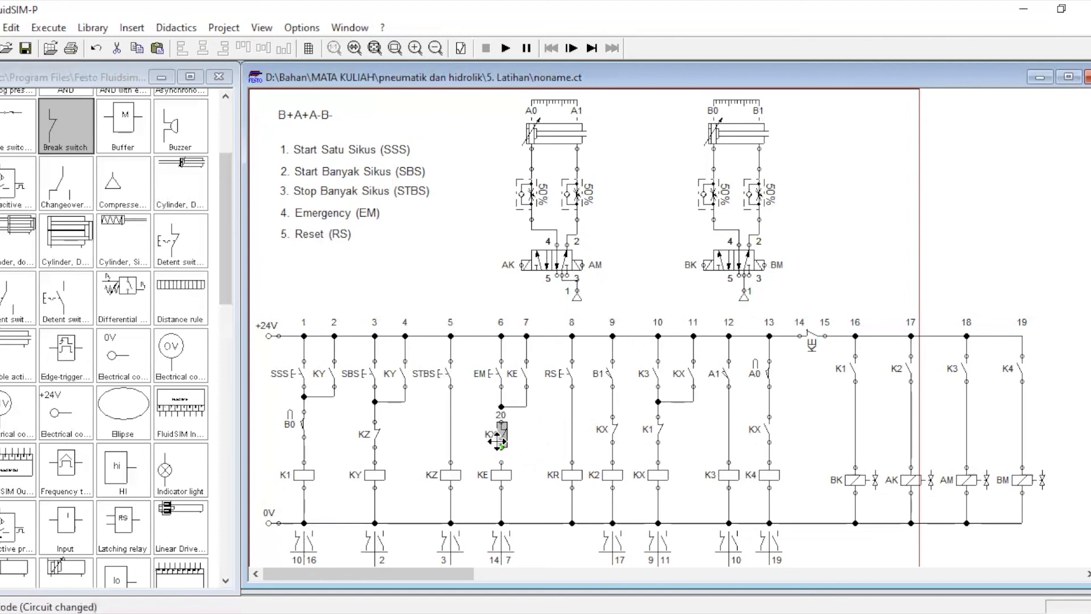
key("Down")
left_click(531, 448)
left_click_drag(500, 427, 500, 407)
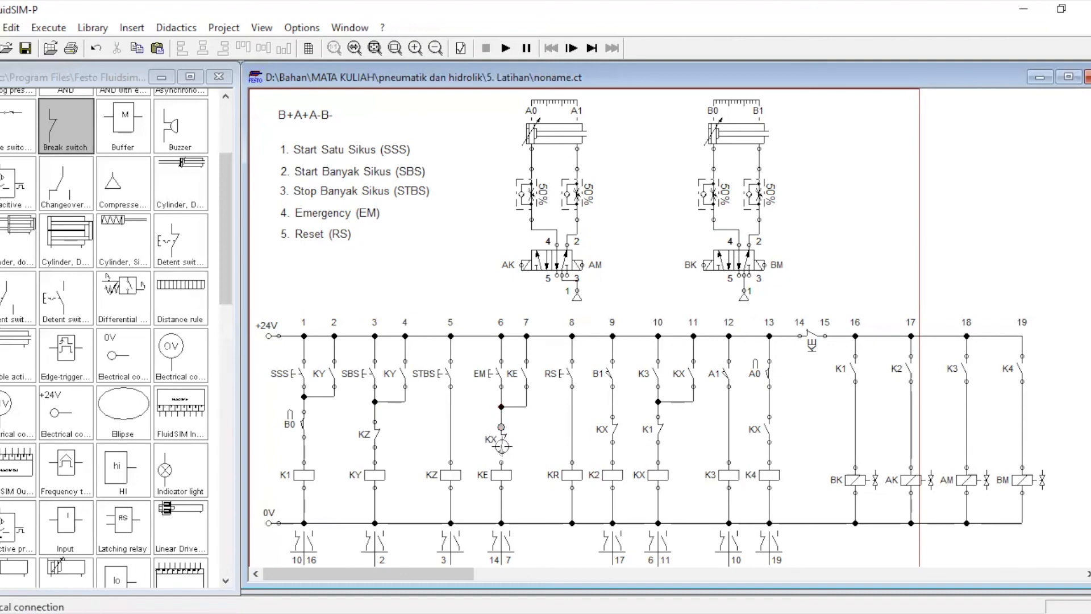
- Relabel the break switch above the KE relay as KR
double_click(501, 439)
type("kr")
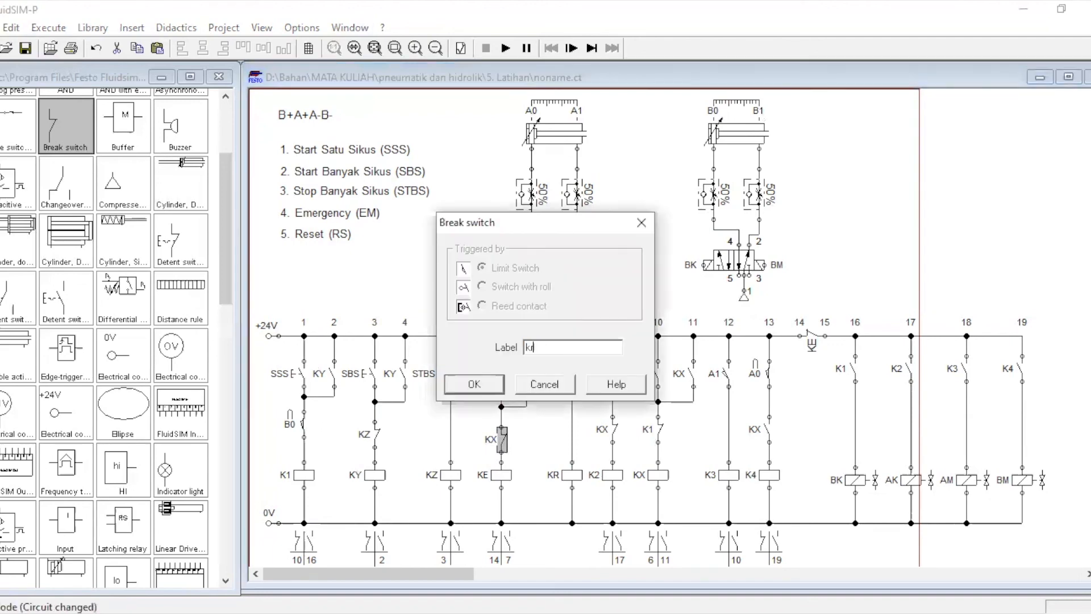
left_click(473, 385)
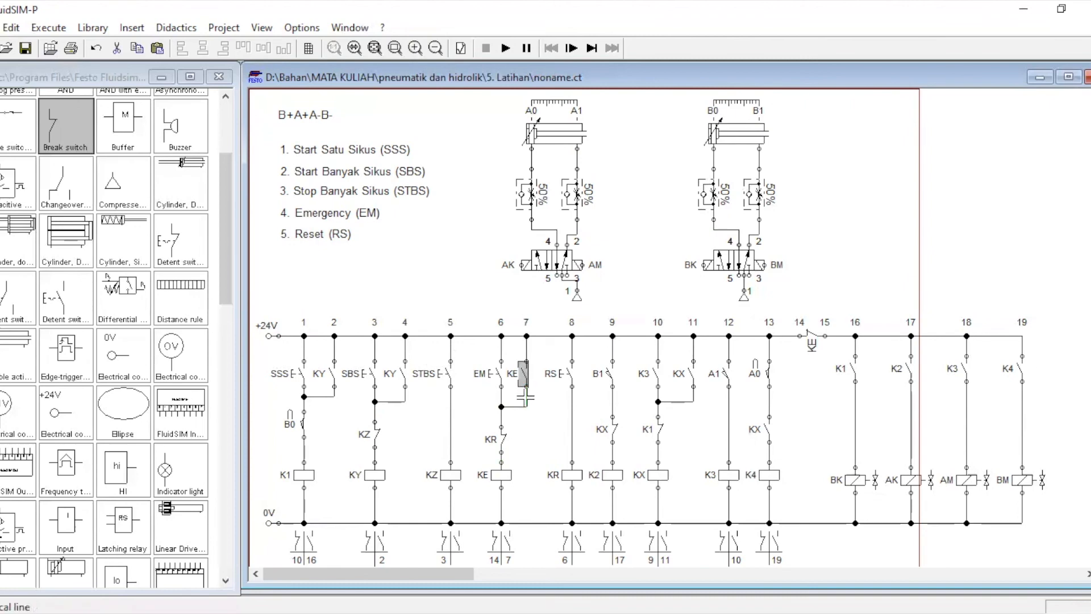
- Copy the KE make switch beside the STBS pushbutton and wire it in parallel, from the +24V rail to the KZ branch
left_click_drag(525, 398, 464, 372)
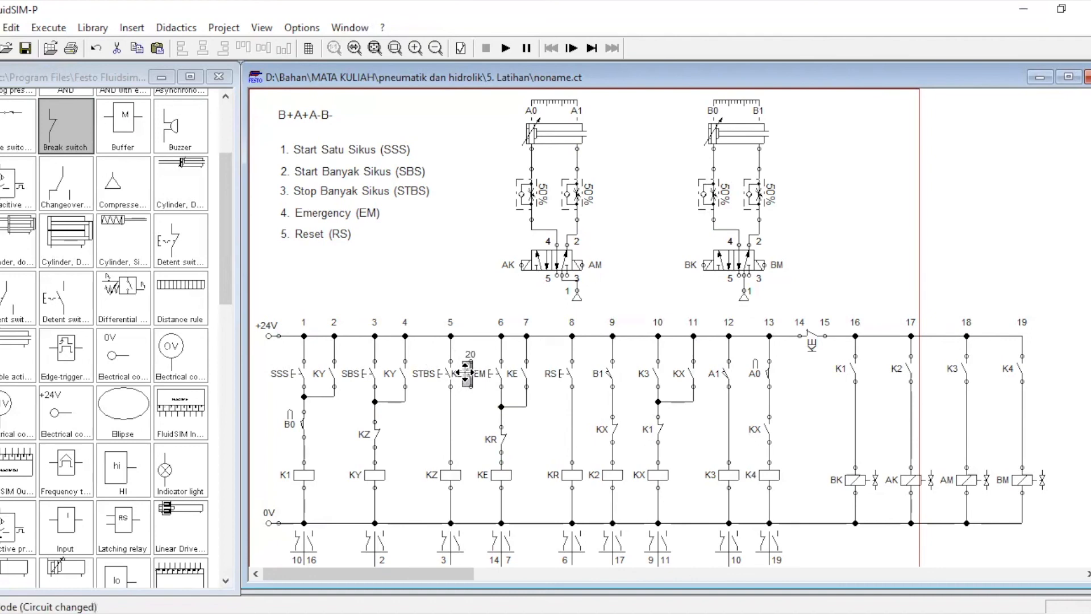
left_click(487, 358)
left_click_drag(471, 362, 470, 337)
left_click_drag(471, 387, 450, 407)
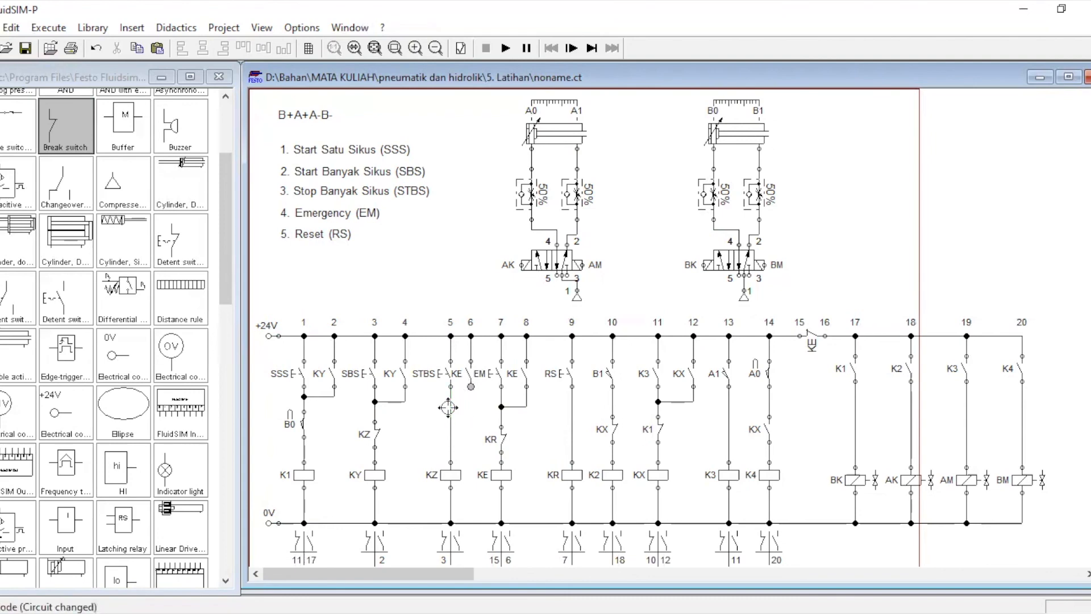
- Relabel the make switch parallel to the STBS pushbutton as KR
double_click(469, 375)
type("kr")
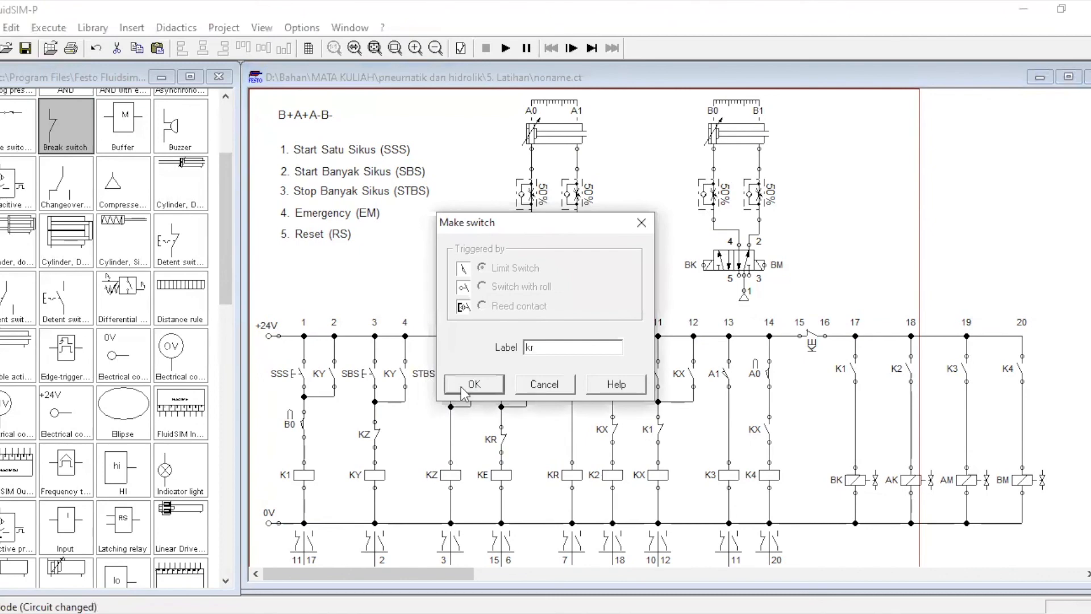
left_click(464, 392)
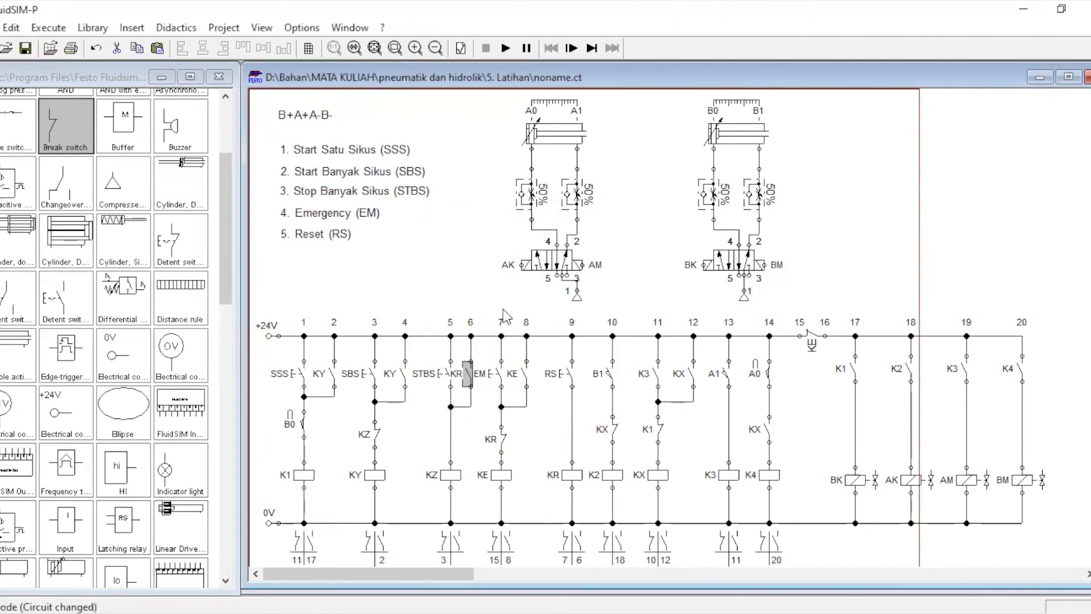
- Shift all branches from EM through the BM solenoid along the rails to make room beside the KR make switch
left_click_drag(485, 313, 1051, 558)
key("Right")
key("Right")
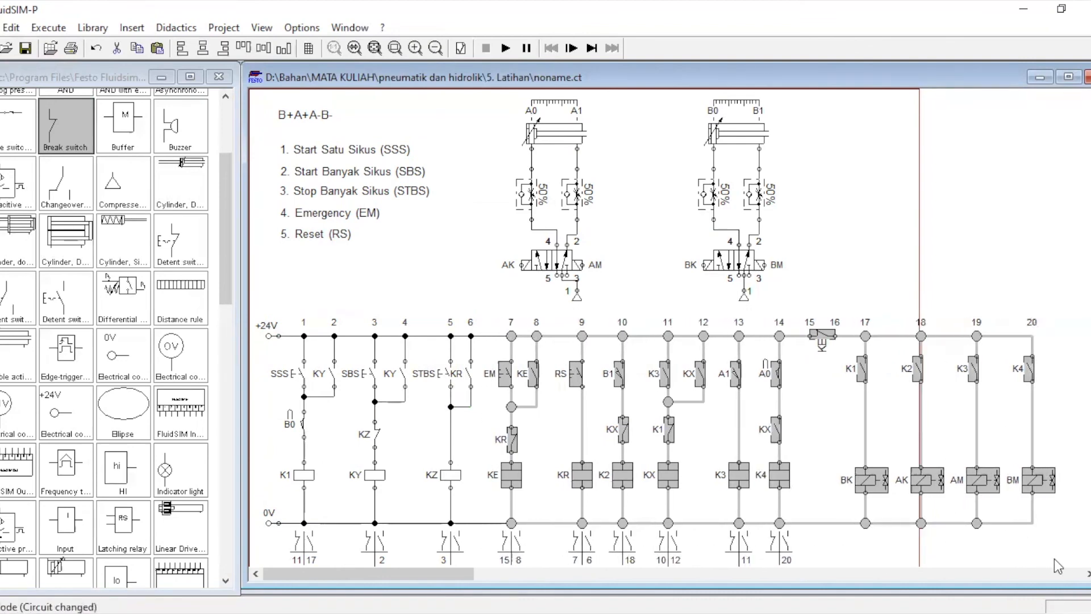
key("Right")
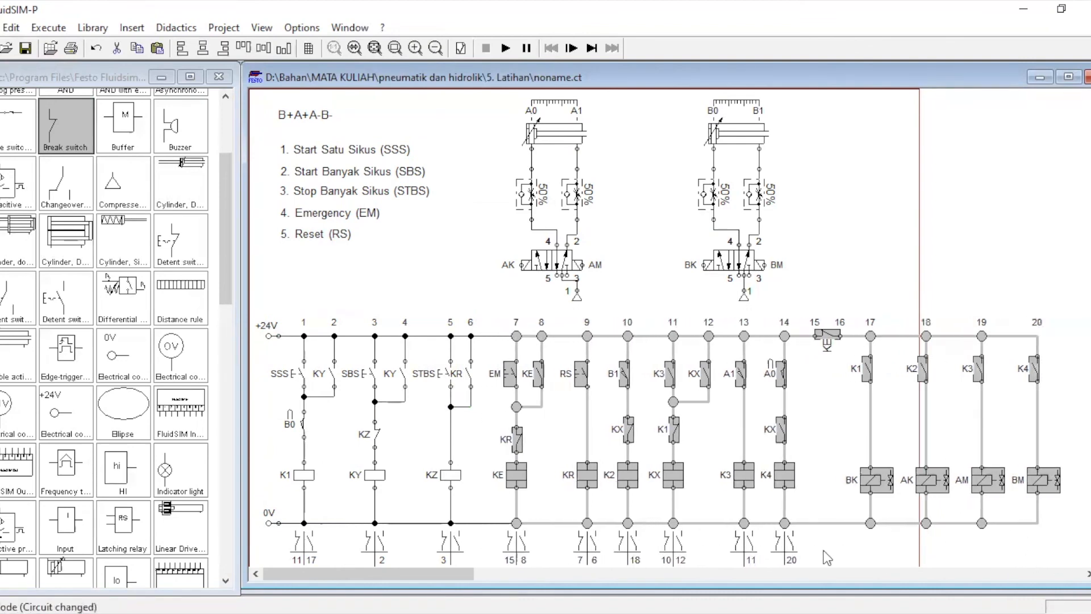
left_click(470, 319)
- Move the KR make switch and its rail junction away from STBS and straighten its connecting wire to the KZ branch
left_click_drag(461, 321, 488, 422)
key("Right")
key("Right")
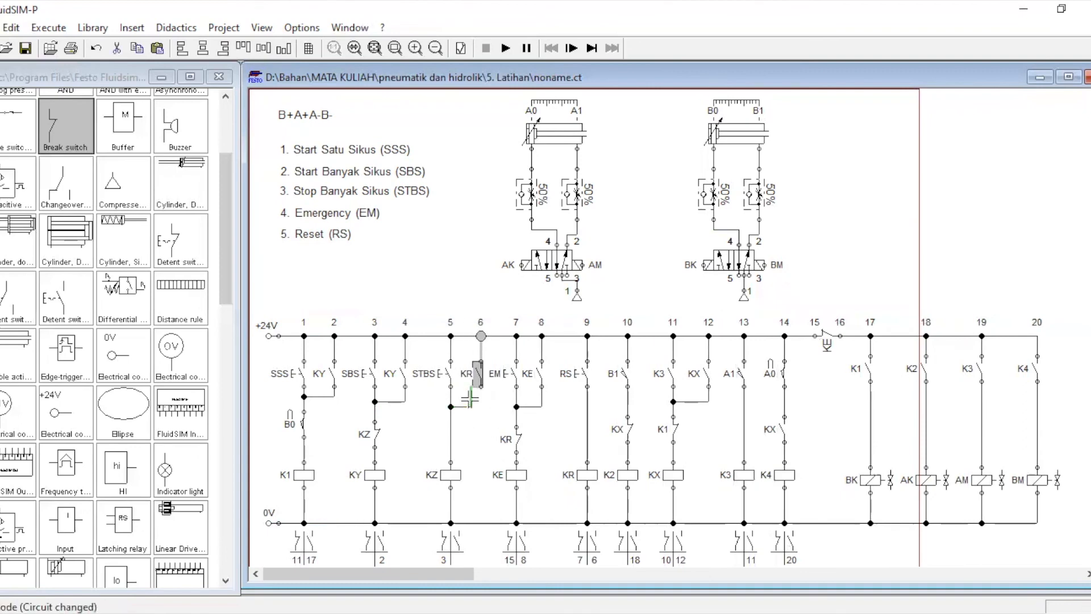
left_click_drag(471, 400, 477, 401)
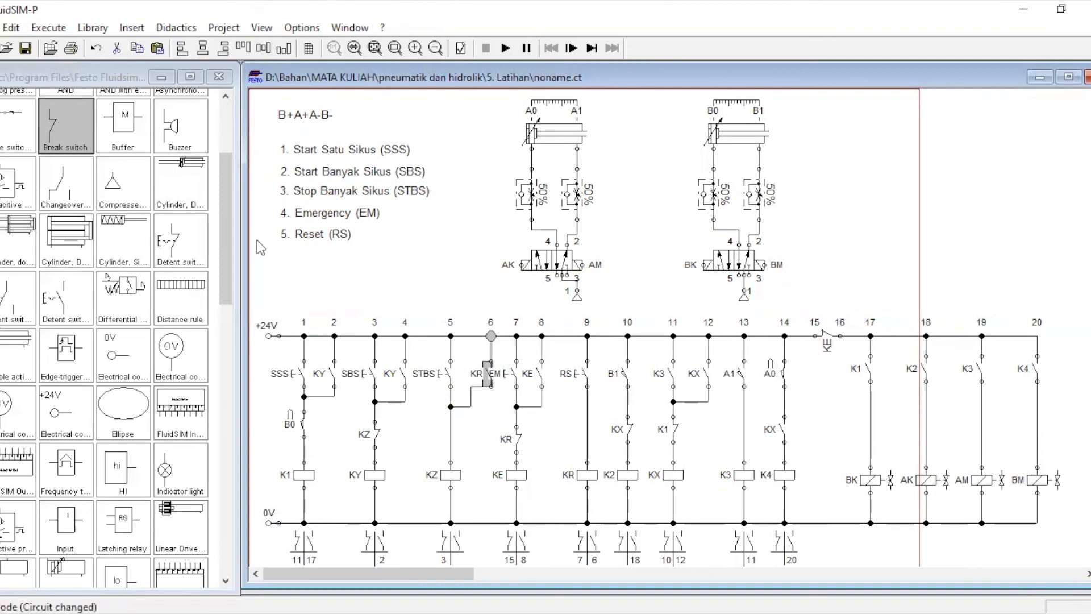
key("Left")
key("Left")
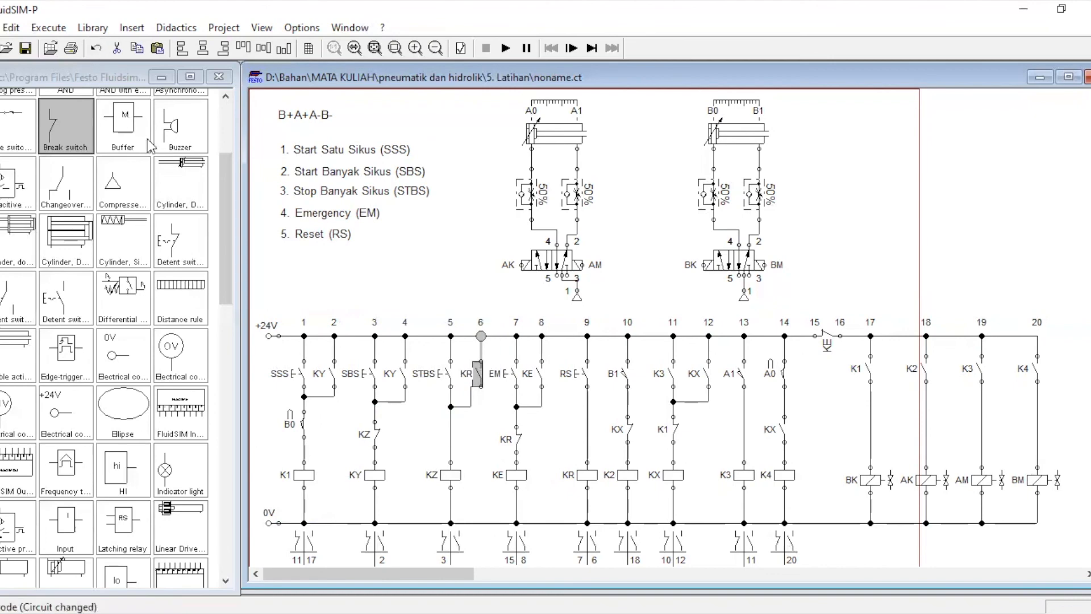
left_click(486, 428)
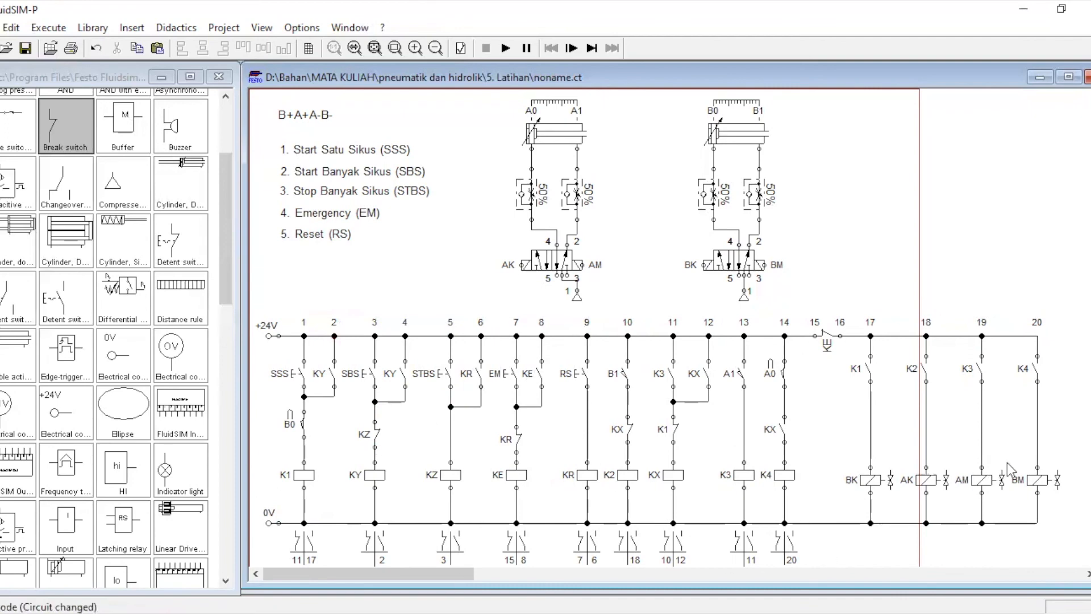
- Rerun the simulation, start continuous cycling with SBS, trigger EM mid-cycle, and reset the circuit with the RS pushbutton
left_click(506, 49)
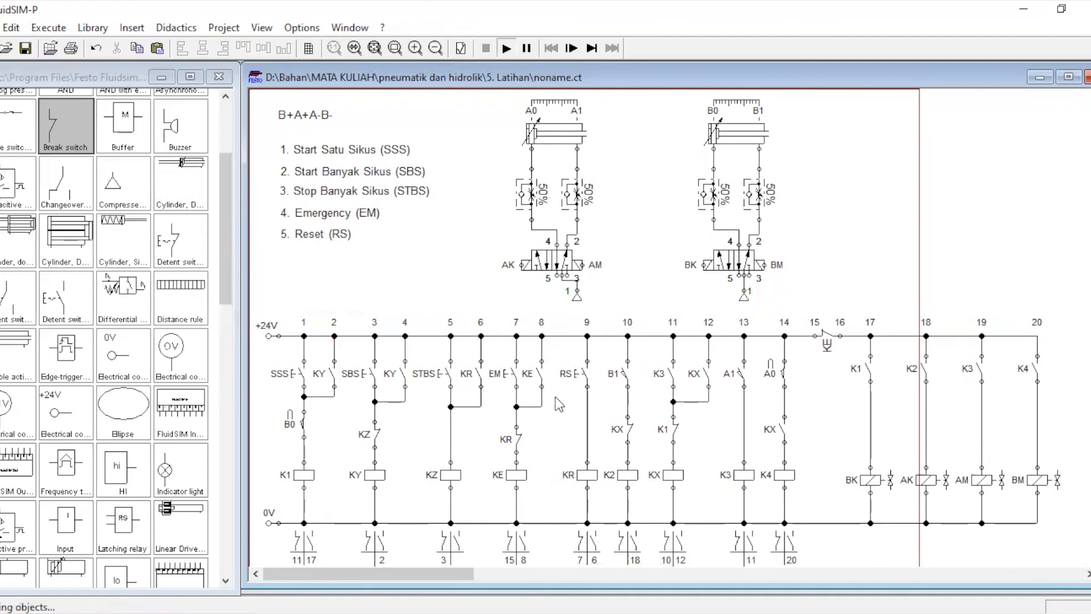
left_click(482, 339)
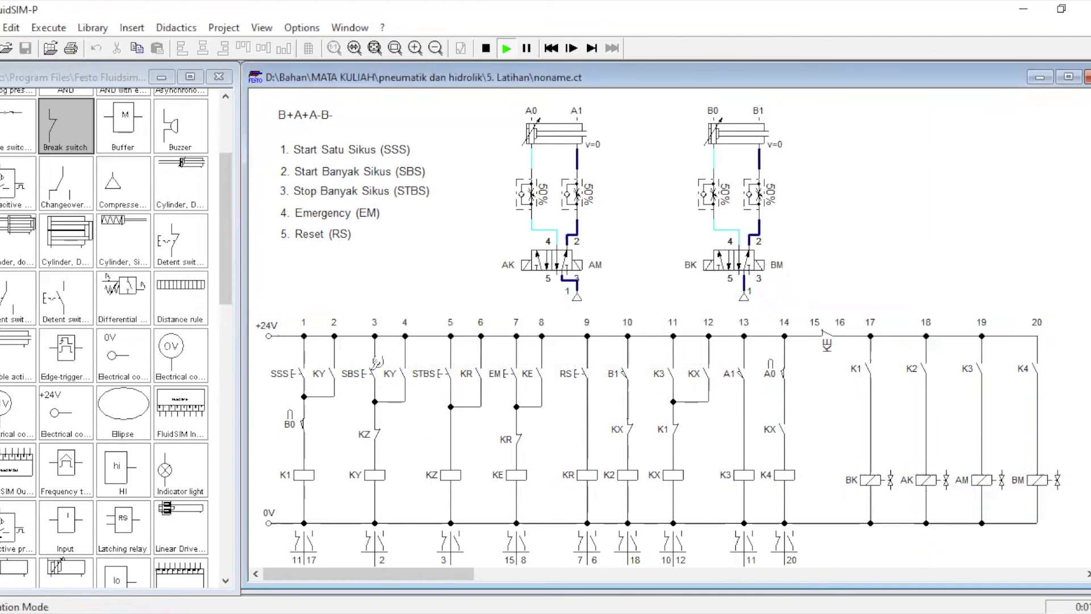
left_click(377, 362)
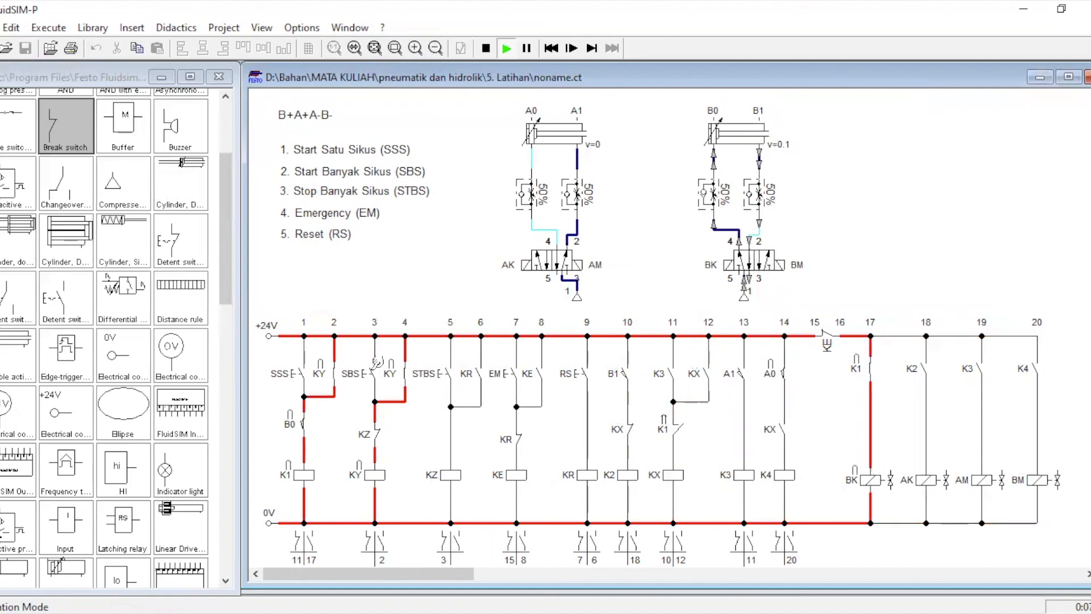
left_click(517, 367)
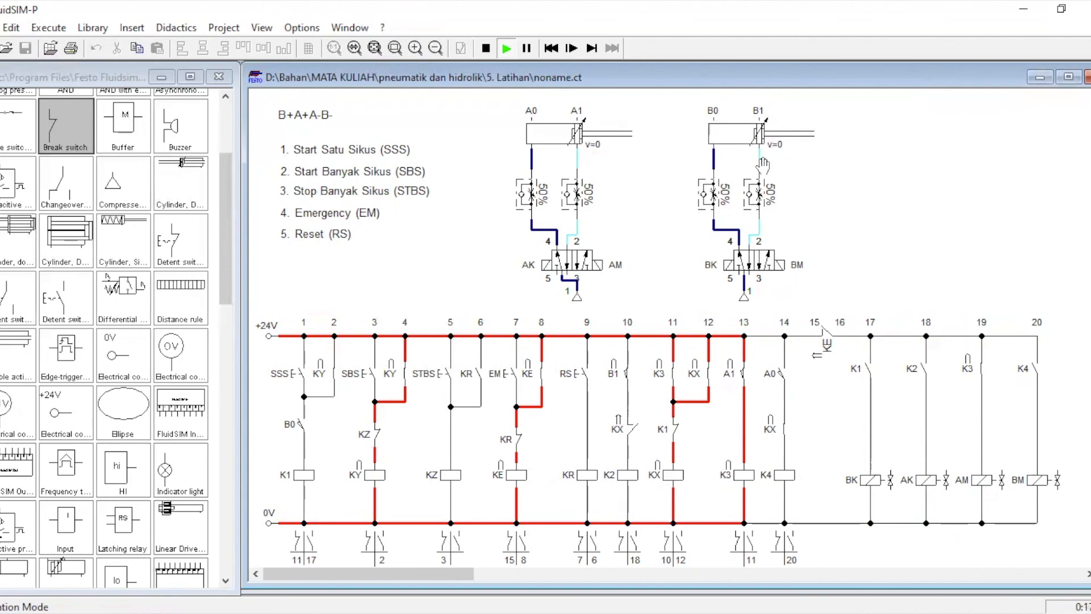
left_click(585, 362)
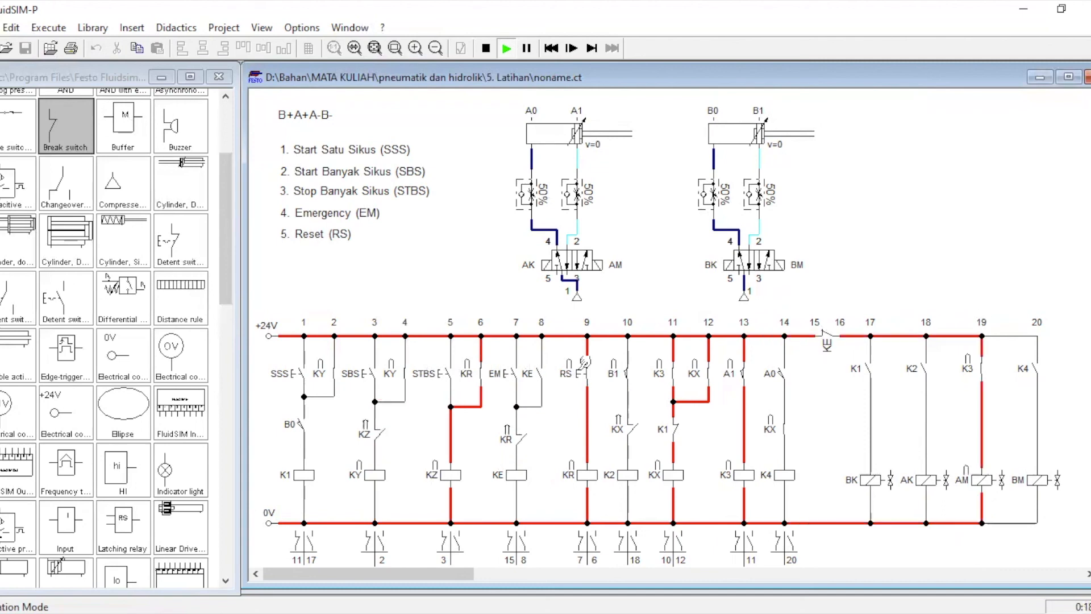